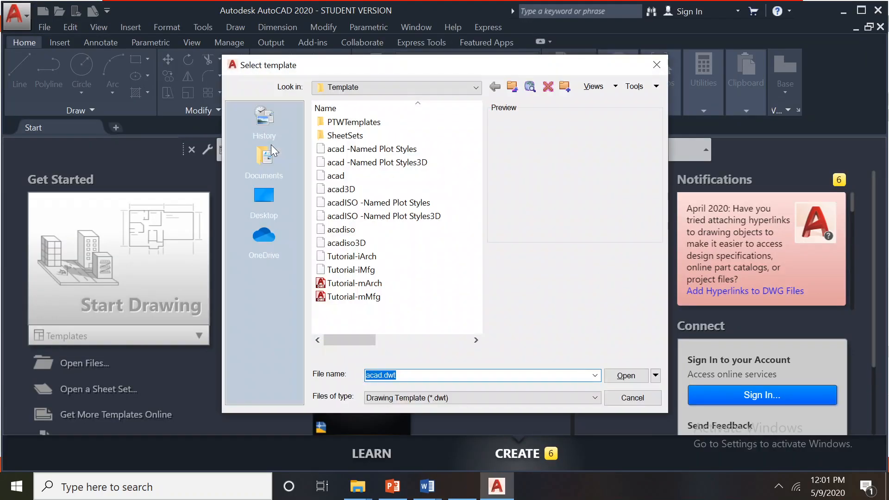
Start a new drawing from the acad template
{"action": "left_click", "coordinate": [337, 177]}
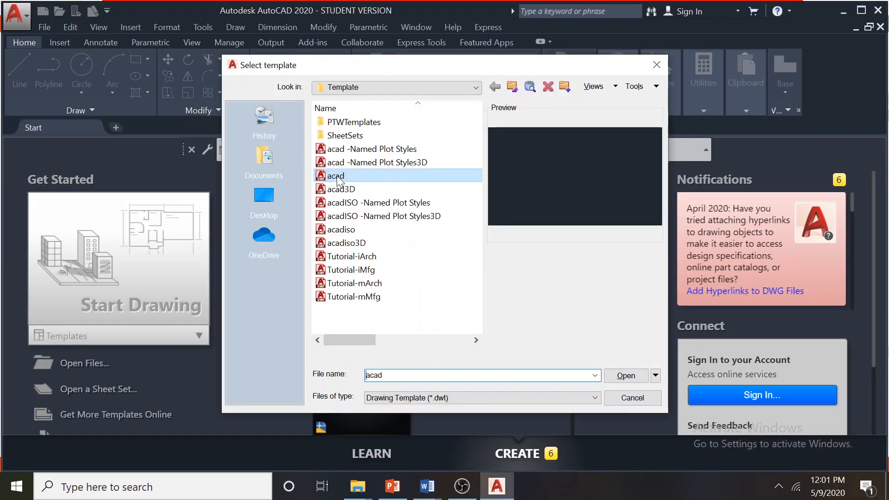
{"action": "double_click", "coordinate": [337, 176]}
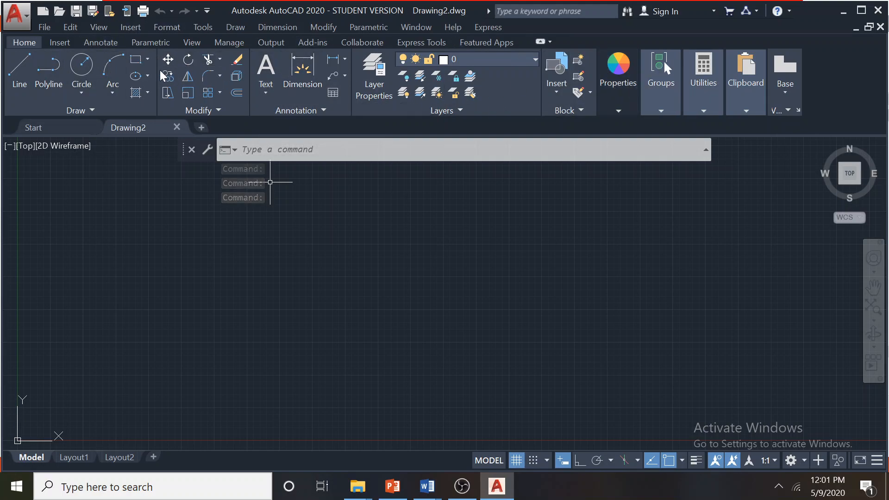
Look over the annotation tools, the available dimension types and the Express tool categories
{"action": "left_click", "coordinate": [108, 41]}
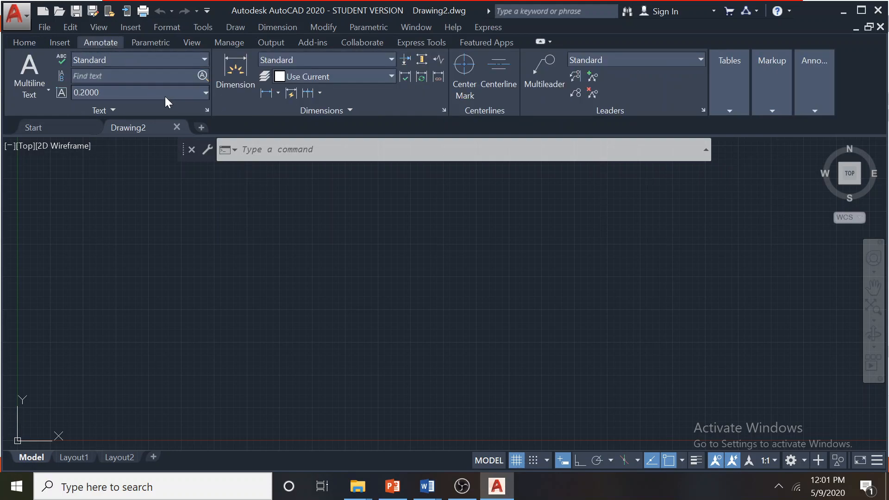
{"action": "left_click", "coordinate": [278, 94]}
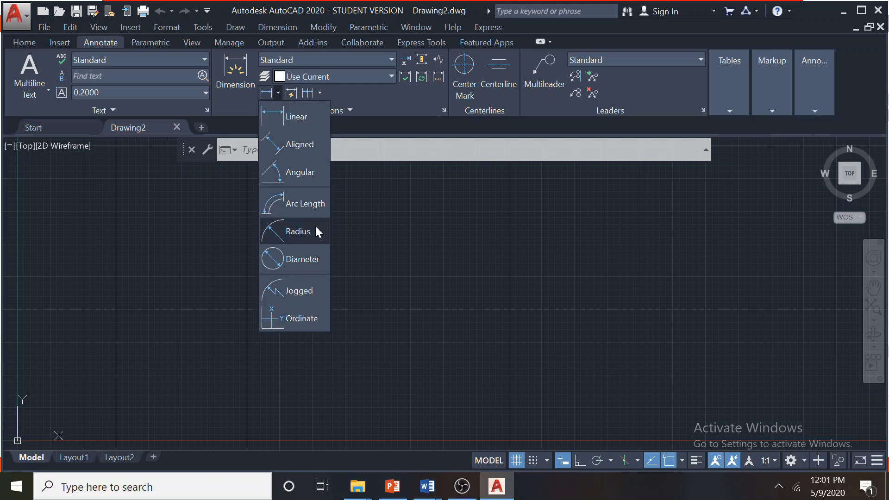
{"action": "left_click", "coordinate": [377, 125]}
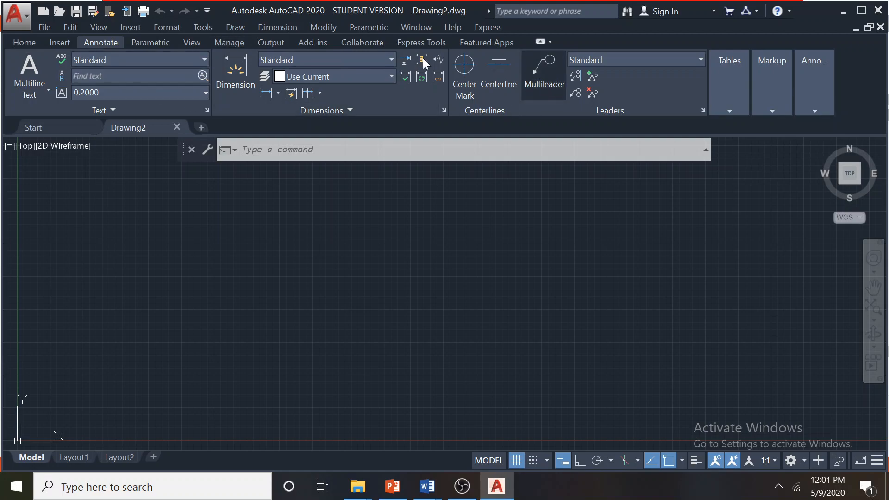
{"action": "left_click", "coordinate": [281, 29]}
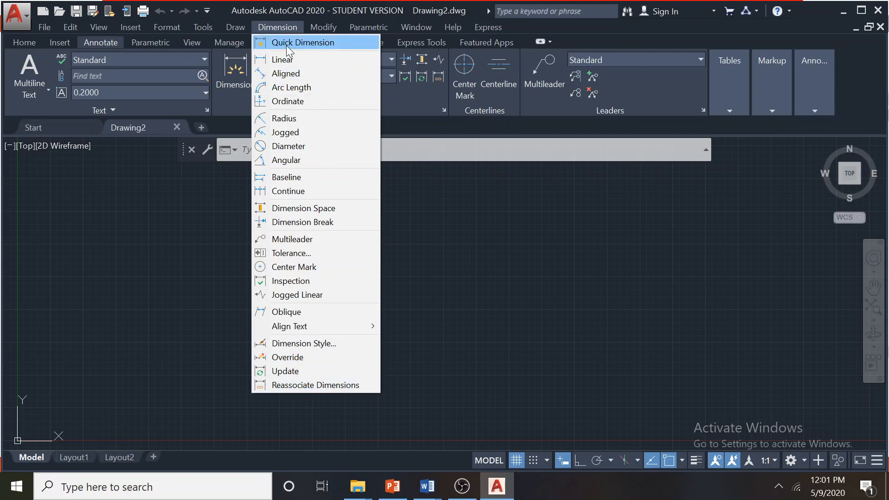
{"action": "left_click", "coordinate": [477, 26]}
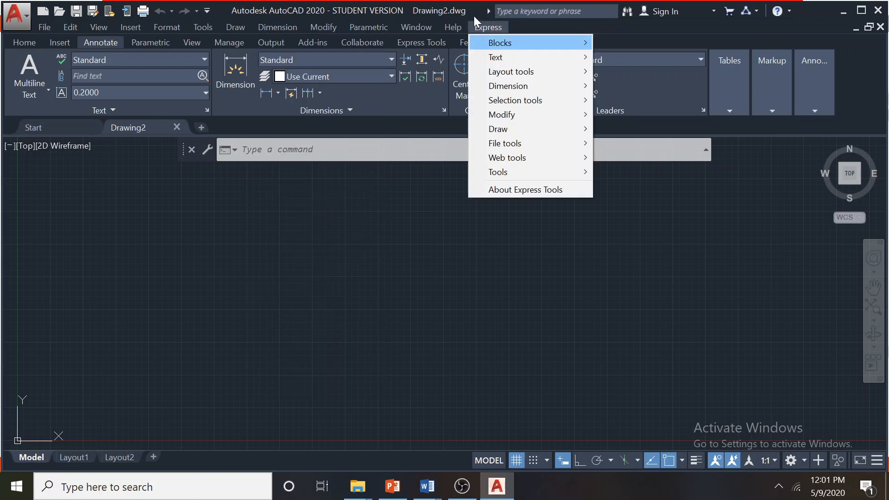
{"action": "left_click", "coordinate": [617, 38]}
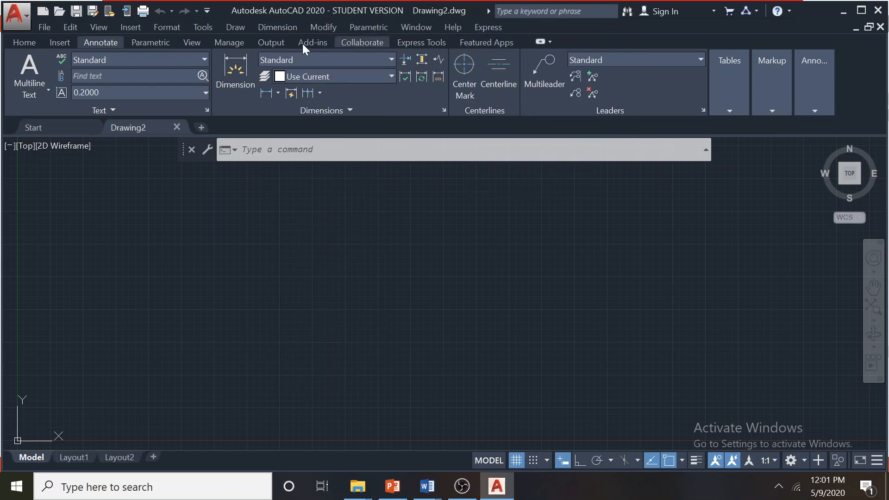
Hide the classic menu bar and show it again
{"action": "left_click", "coordinate": [207, 11]}
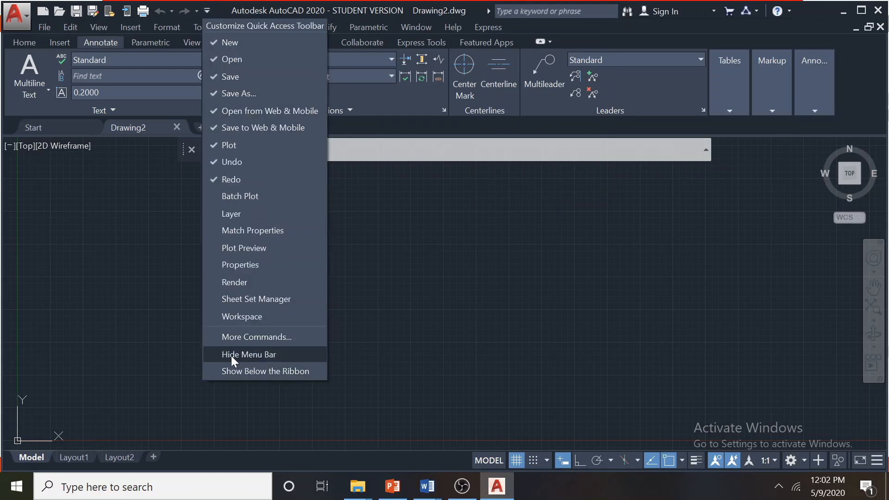
{"action": "left_click", "coordinate": [232, 356]}
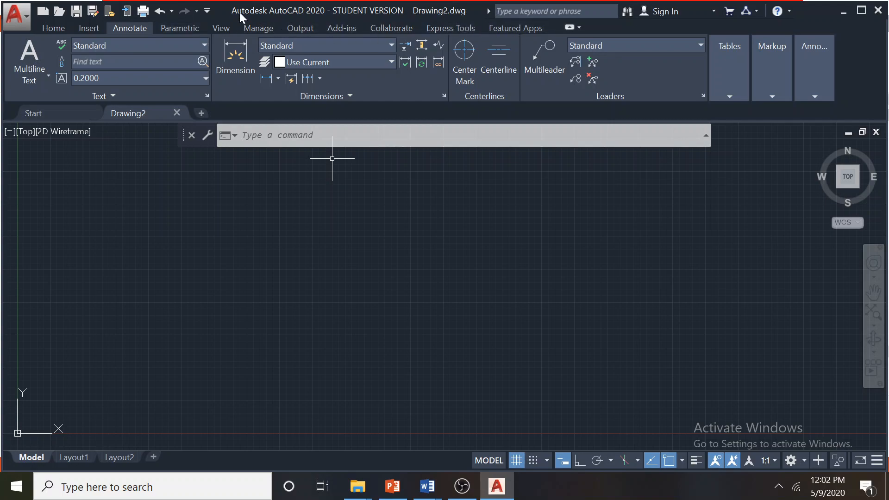
{"action": "left_click", "coordinate": [207, 10]}
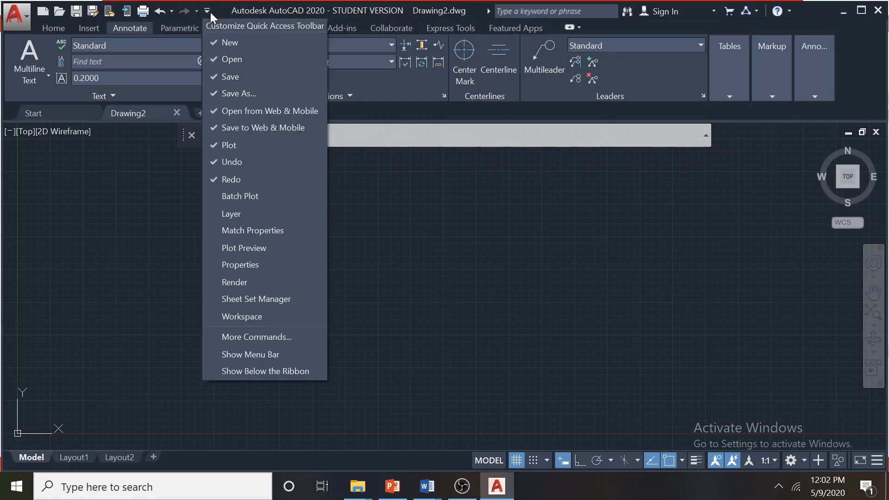
{"action": "left_click", "coordinate": [266, 355]}
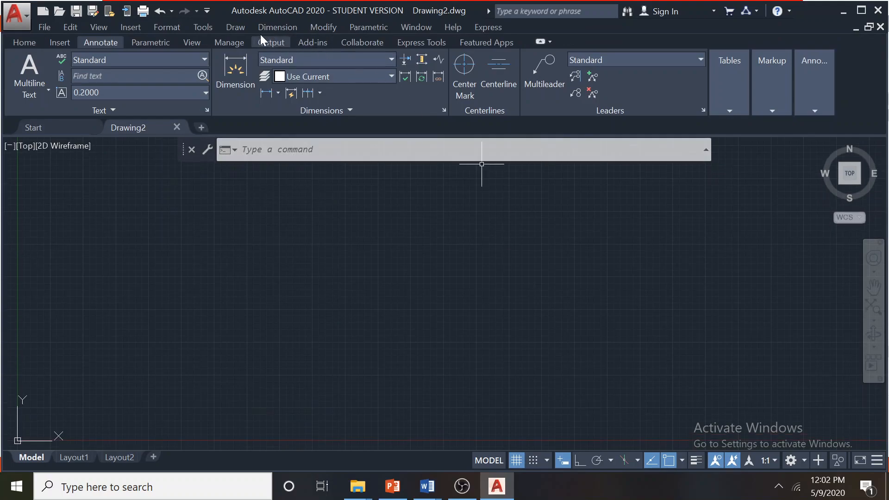
Review the full set of dimensioning commands, from Quick Dimension and Linear through to Reassociate Dimensions
{"action": "left_click", "coordinate": [278, 27]}
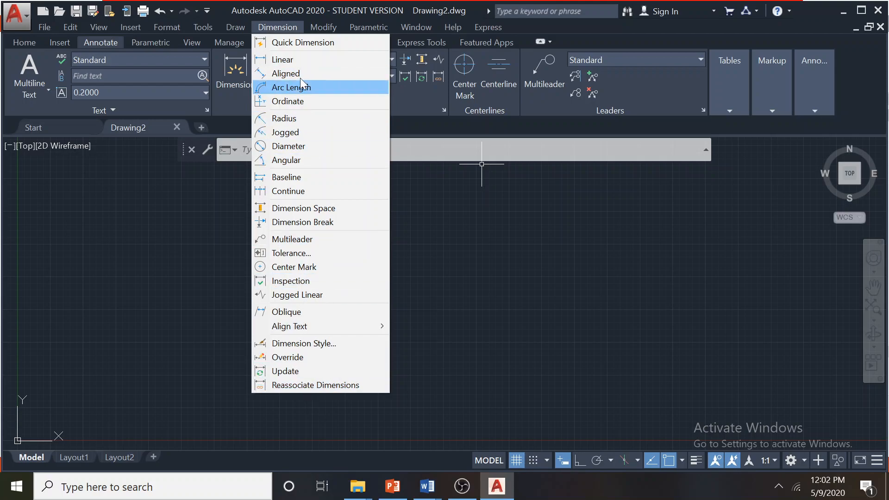
{"action": "left_click", "coordinate": [458, 127]}
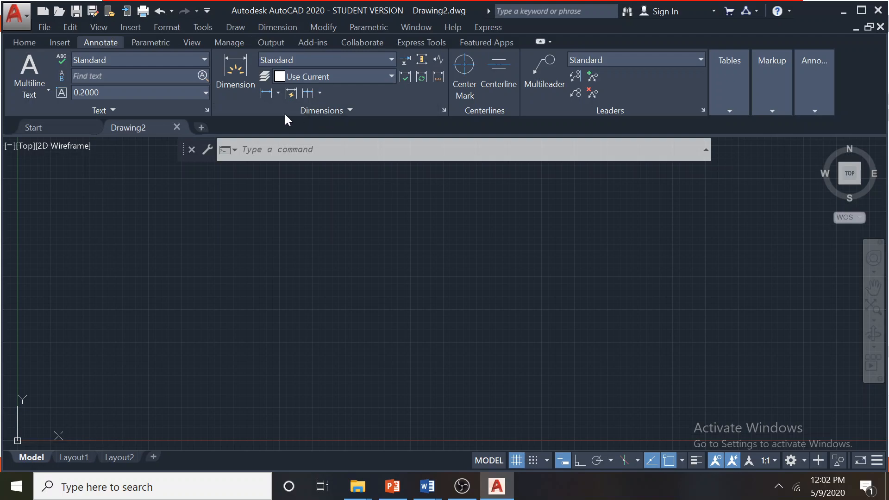
{"action": "left_click", "coordinate": [278, 93]}
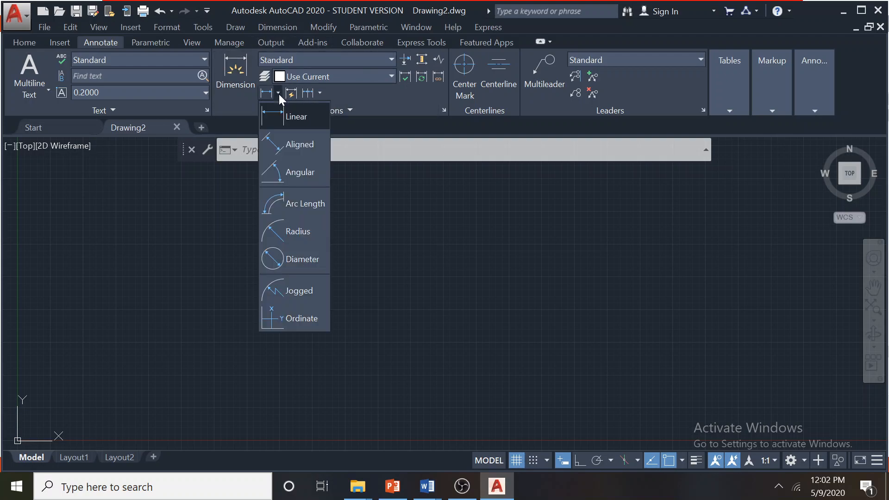
{"action": "left_click", "coordinate": [369, 141]}
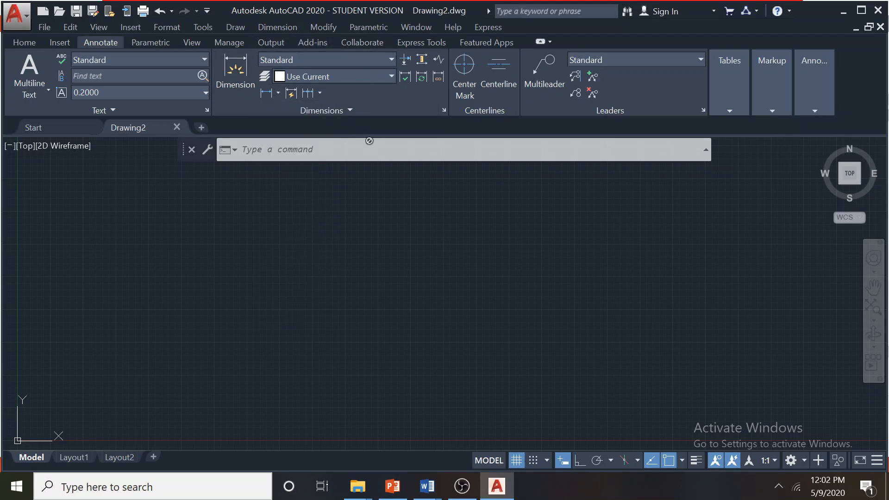
{"action": "left_click", "coordinate": [351, 110]}
{"action": "left_click", "coordinate": [278, 28]}
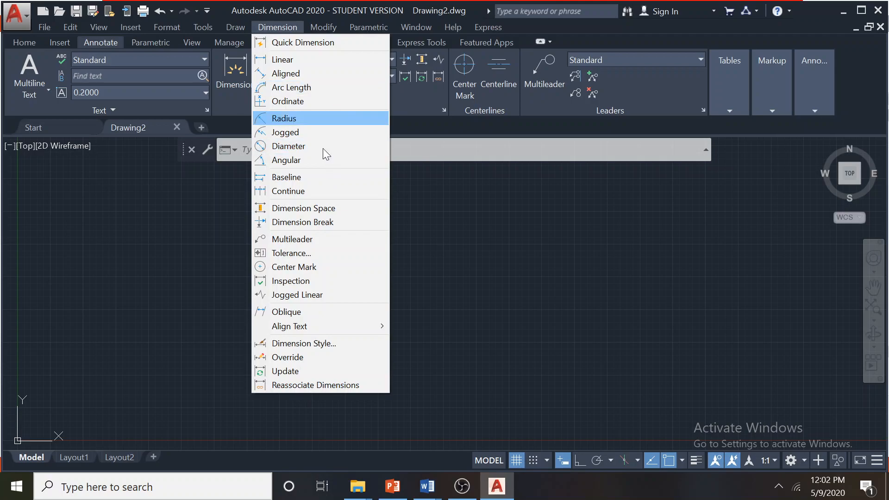
{"action": "left_click", "coordinate": [411, 128]}
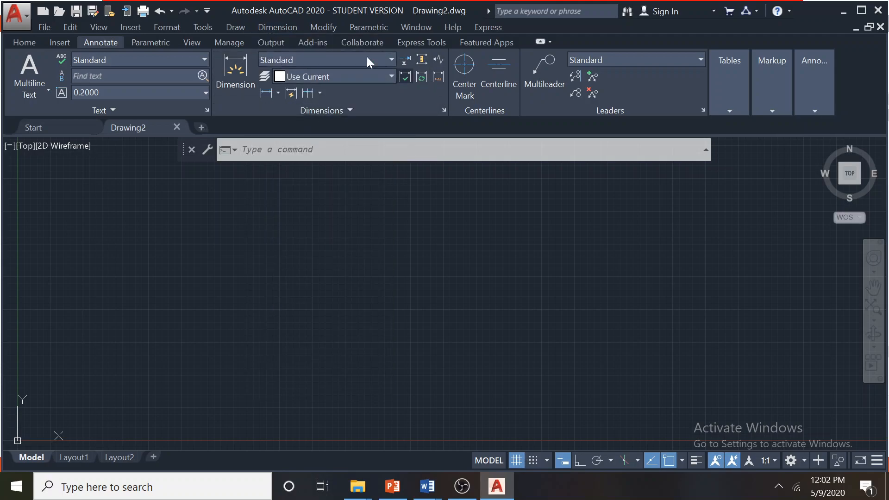
{"action": "left_click", "coordinate": [275, 28]}
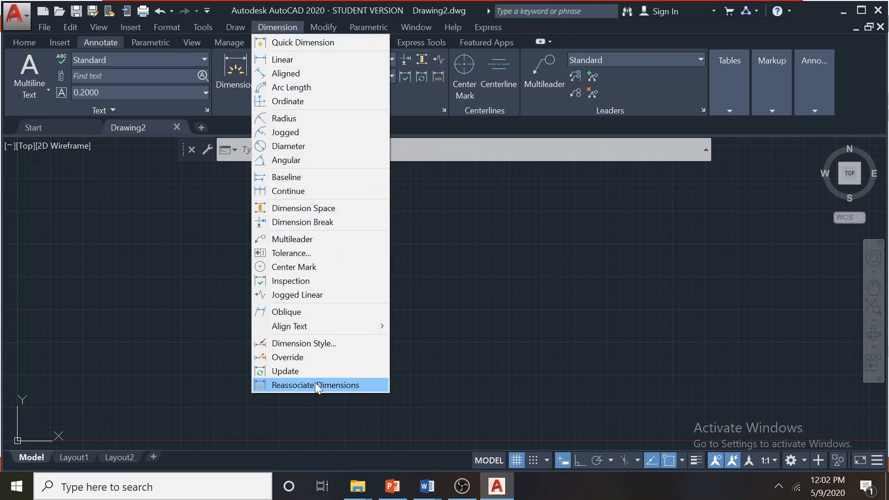
{"action": "left_click", "coordinate": [413, 120]}
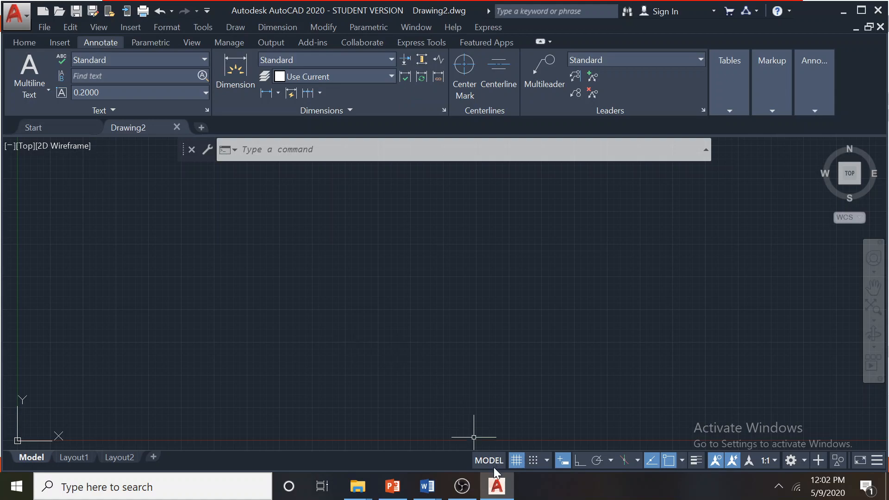
{"action": "left_click", "coordinate": [464, 492]}
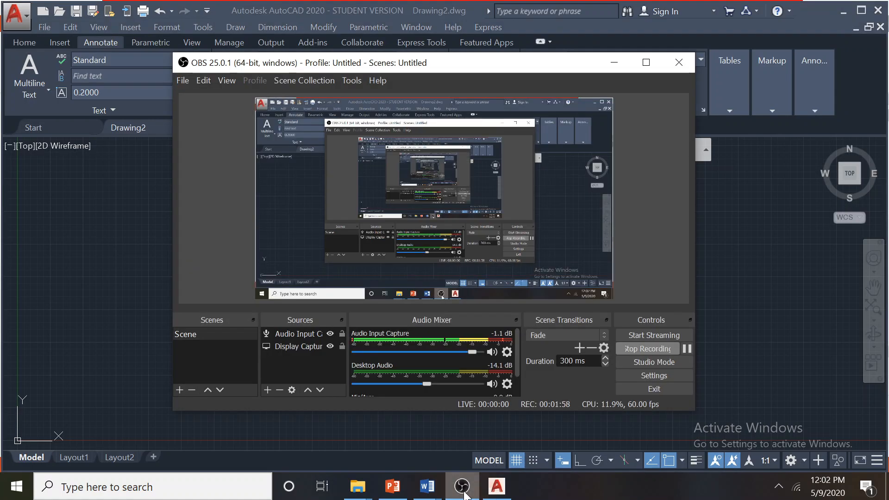
{"action": "left_click", "coordinate": [463, 493]}
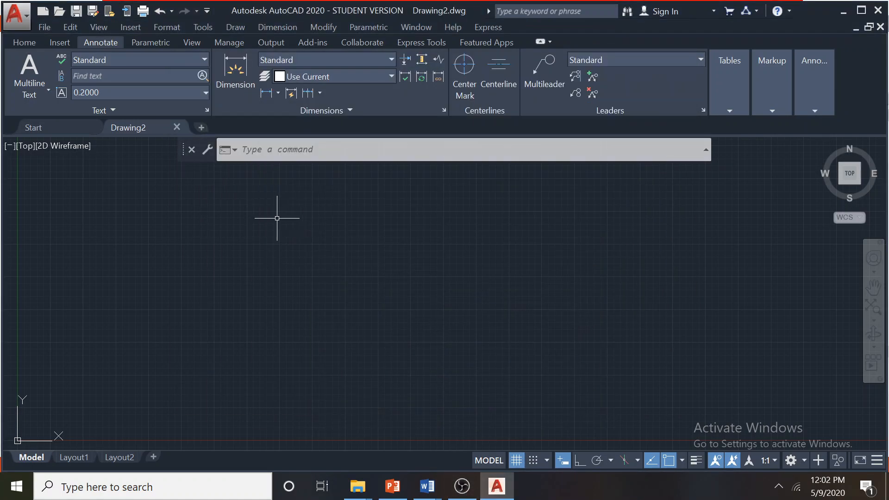
{"action": "left_click", "coordinate": [288, 28]}
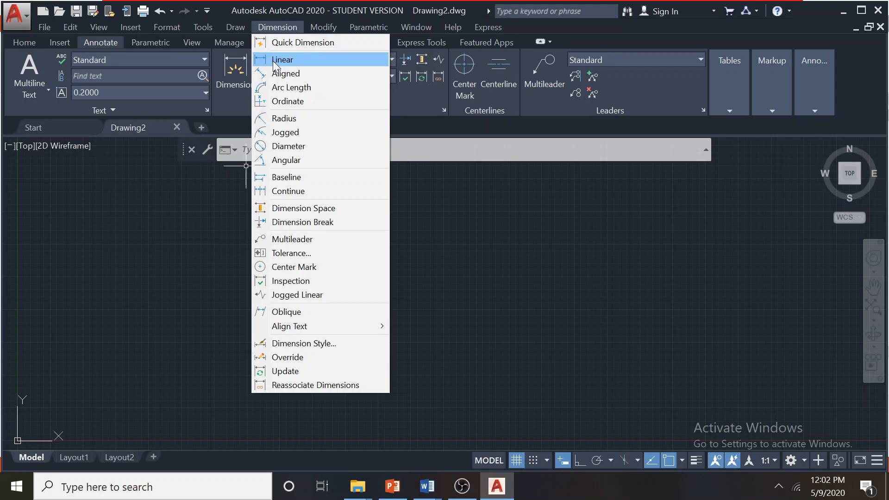
Draw a single diagonal line rising to the right, spanning about 8.83 units horizontally, in the middle of the drawing area
{"action": "left_click", "coordinate": [27, 45]}
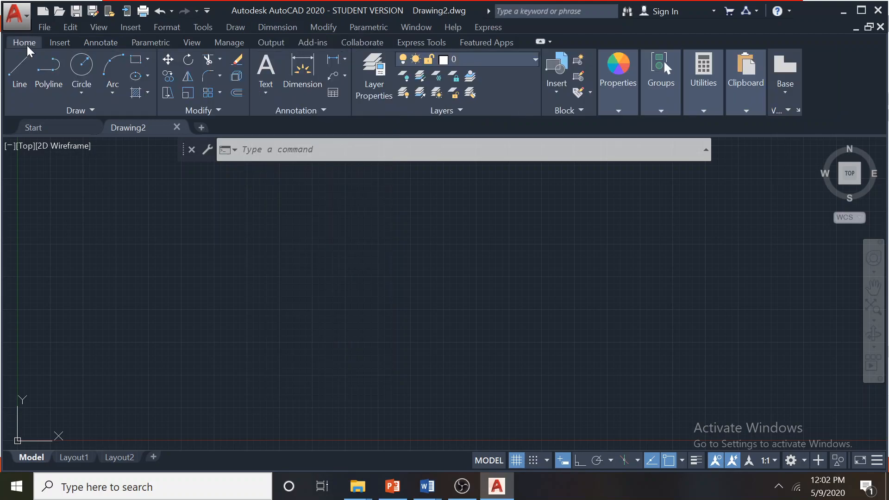
{"action": "left_click", "coordinate": [20, 76]}
{"action": "left_click", "coordinate": [304, 321]}
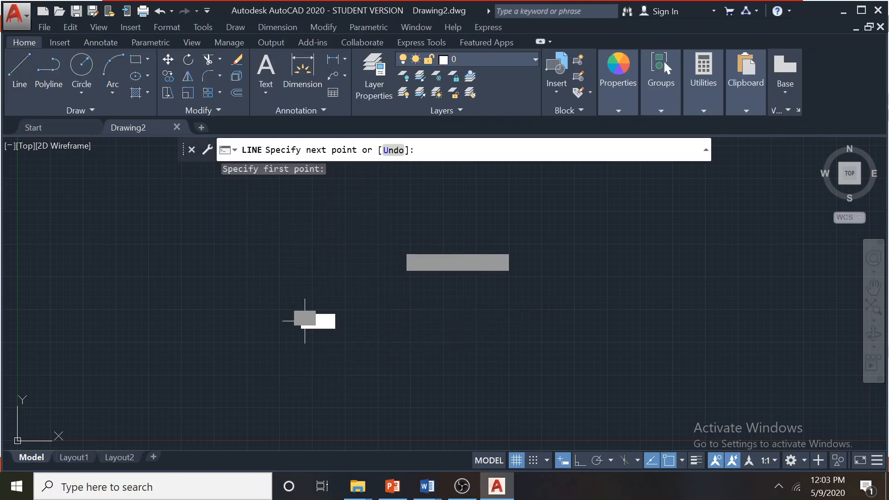
{"action": "left_click", "coordinate": [420, 221]}
{"action": "key", "text": "Escape"}
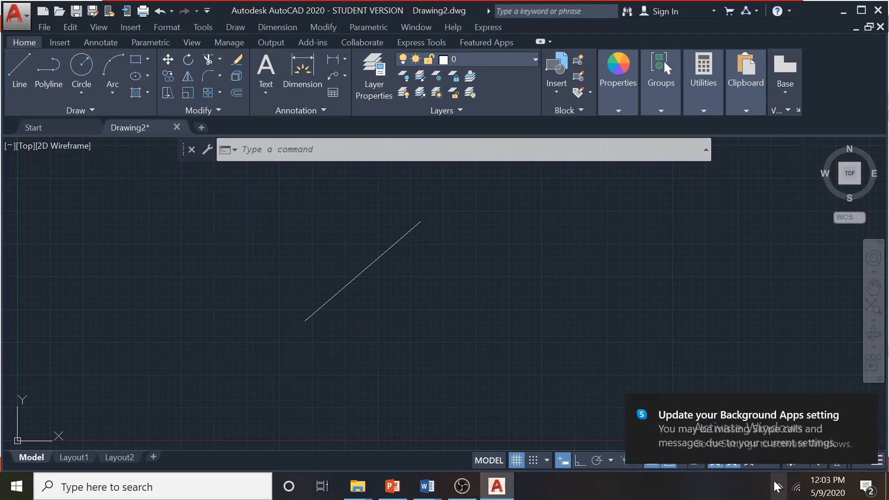
Dismiss the Skype background apps notification
{"action": "left_click", "coordinate": [864, 409]}
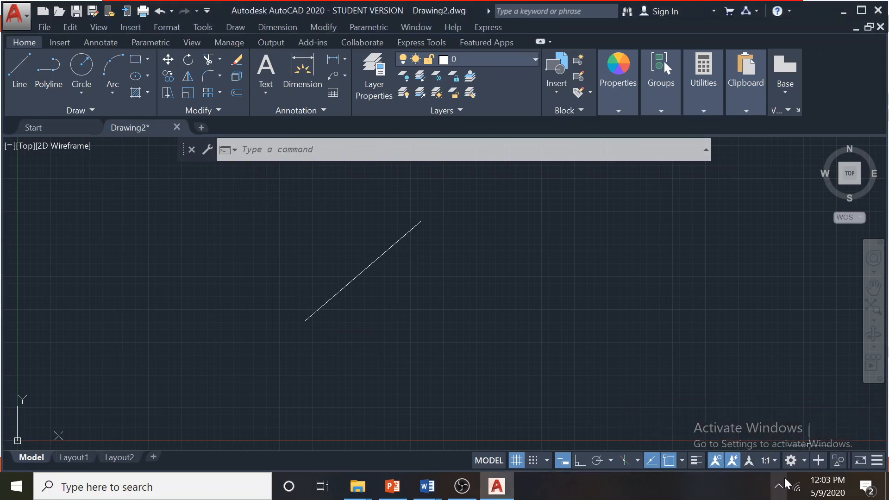
{"action": "left_click", "coordinate": [779, 486]}
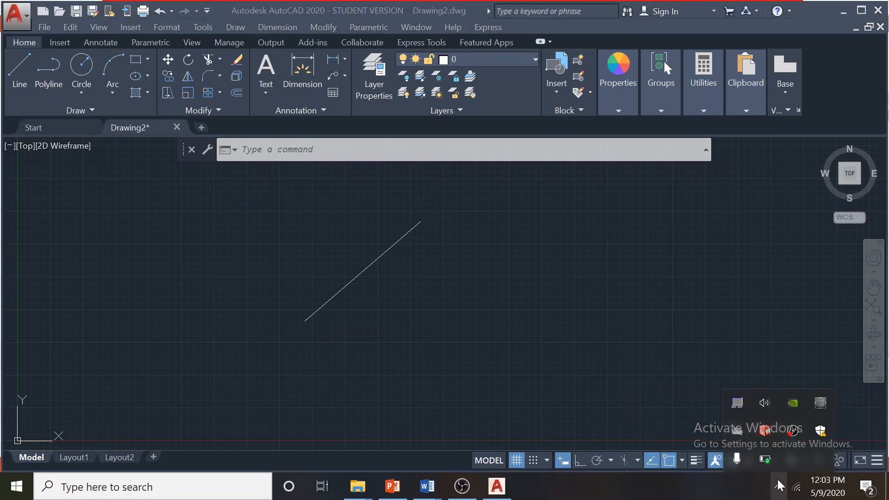
{"action": "left_click", "coordinate": [511, 328]}
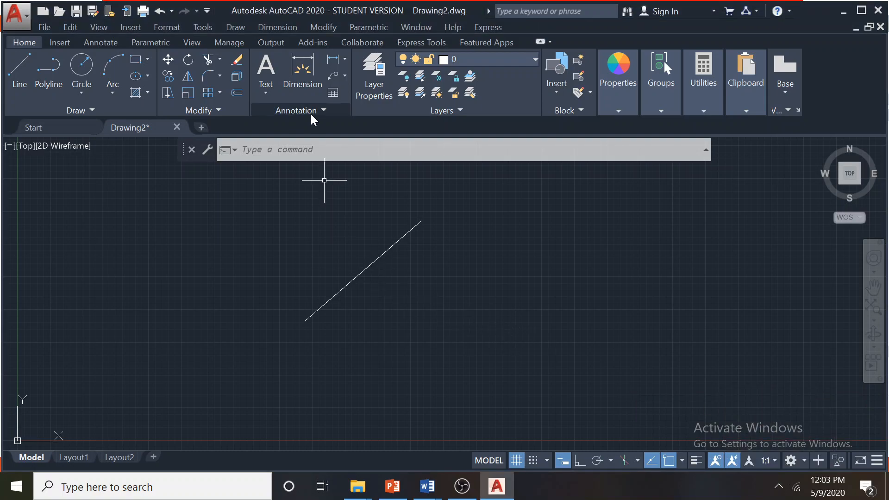
Add a horizontal linear dimension between the diagonal line's two endpoints, placed just below its lower end
{"action": "left_click", "coordinate": [273, 27]}
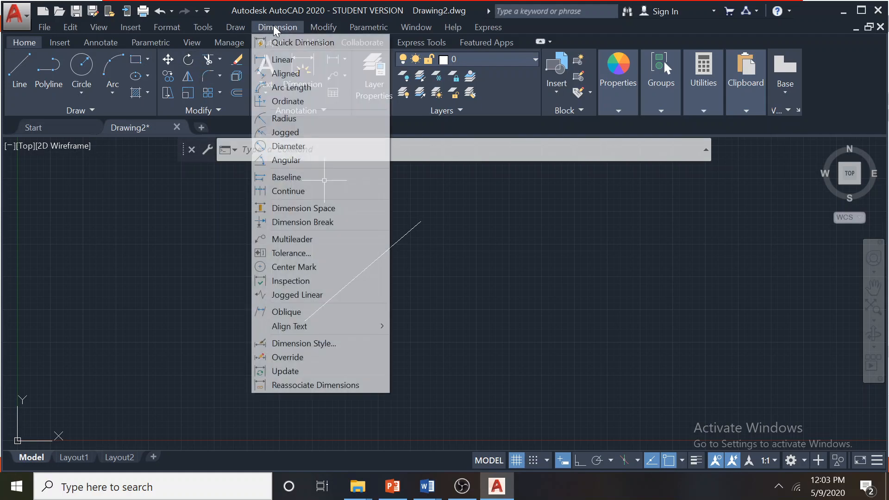
{"action": "left_click", "coordinate": [283, 59]}
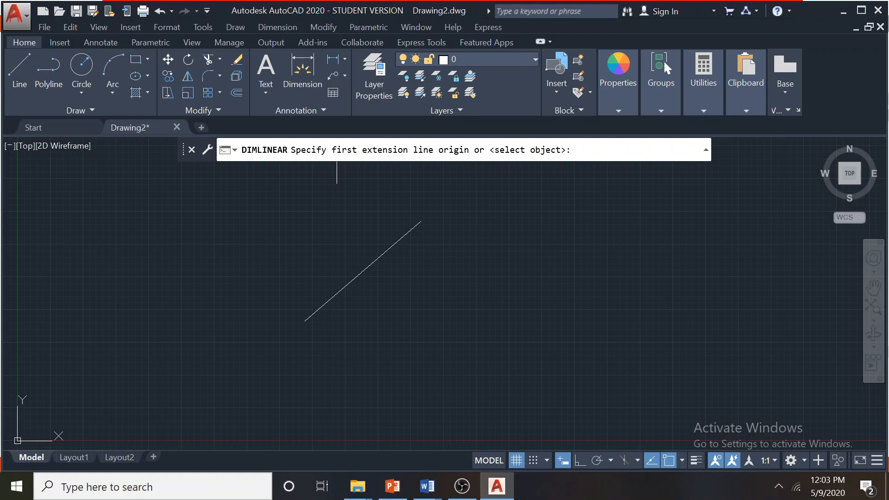
{"action": "left_click", "coordinate": [305, 320]}
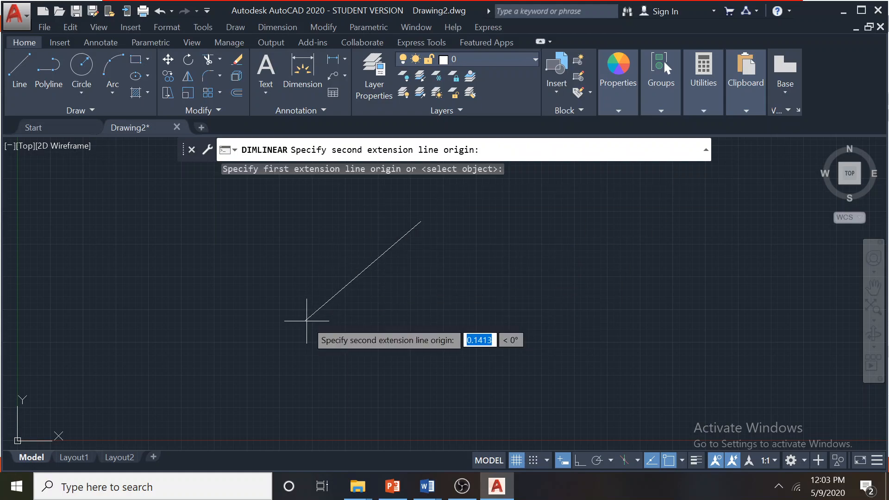
{"action": "left_click", "coordinate": [420, 221]}
{"action": "left_click", "coordinate": [366, 329]}
{"action": "scroll", "coordinate": [345, 326], "scroll_direction": "up", "scroll_amount": 6}
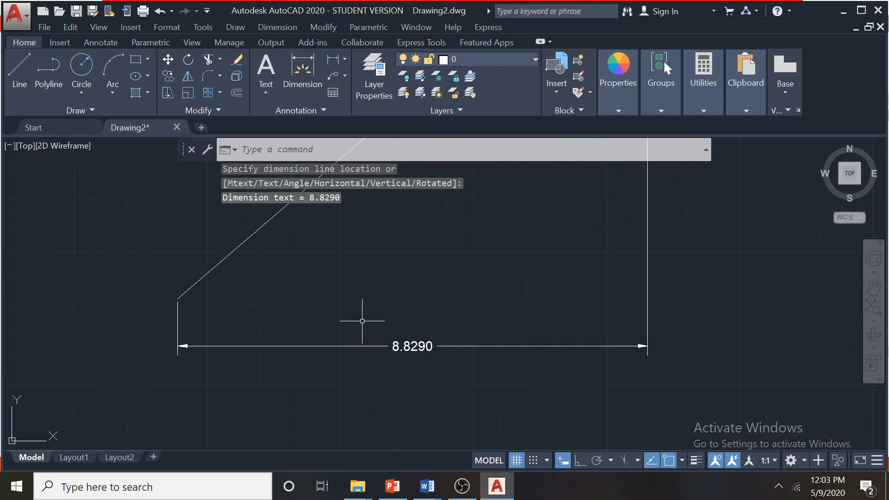
{"action": "scroll", "coordinate": [402, 296], "scroll_direction": "down", "scroll_amount": 2}
{"action": "mouse_move", "coordinate": [407, 298]}
{"action": "middle_mouse_down"}
{"action": "mouse_move", "coordinate": [387, 318]}
{"action": "mouse_move", "coordinate": [381, 346]}
{"action": "middle_mouse_up"}
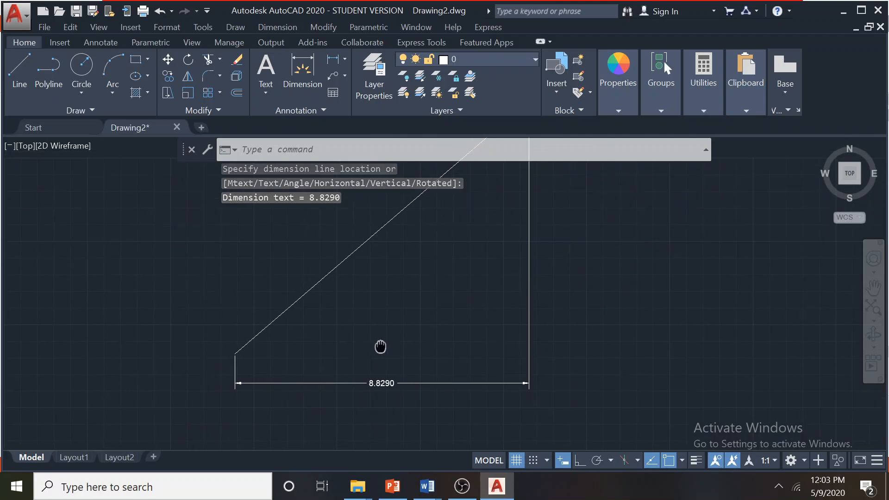
{"action": "scroll", "coordinate": [403, 308], "scroll_direction": "down", "scroll_amount": 6}
{"action": "scroll", "coordinate": [398, 330], "scroll_direction": "up", "scroll_amount": 4}
{"action": "middle_click_drag", "start_coordinate": [438, 283], "coordinate": [411, 299]}
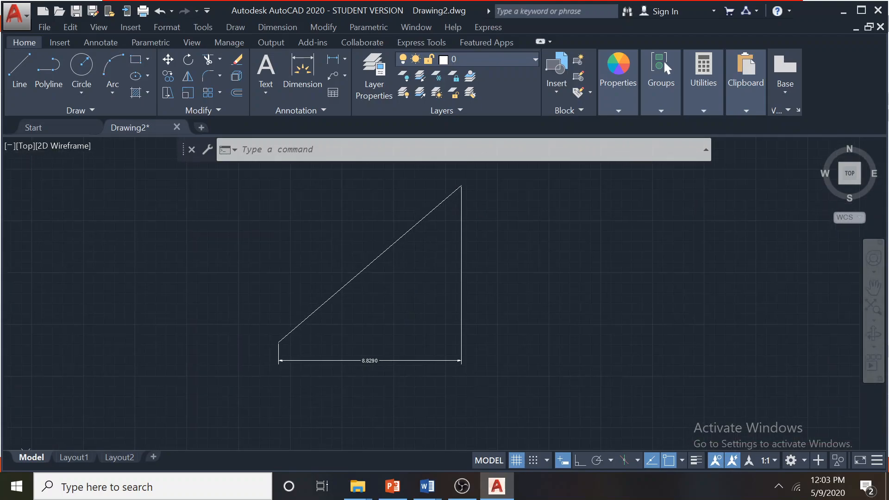
Add a vertical linear dimension between the diagonal line's two endpoints, placed to the left of its lower end
{"action": "left_click", "coordinate": [278, 28]}
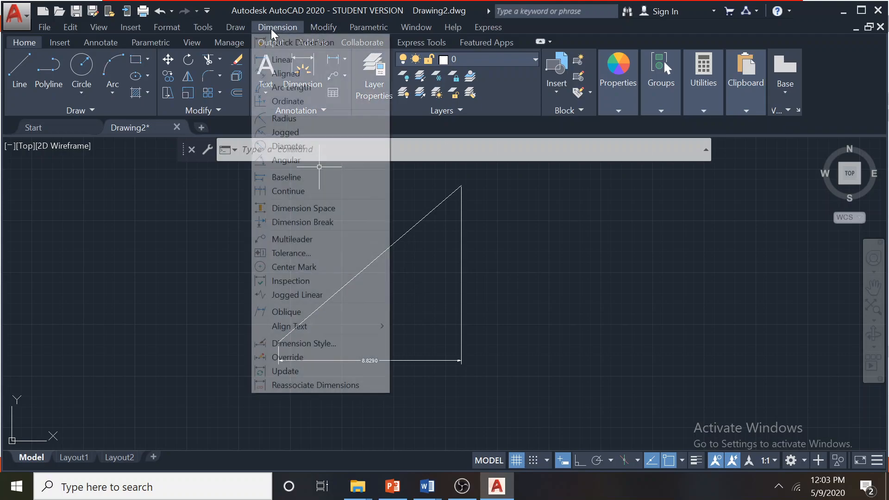
{"action": "left_click", "coordinate": [282, 59]}
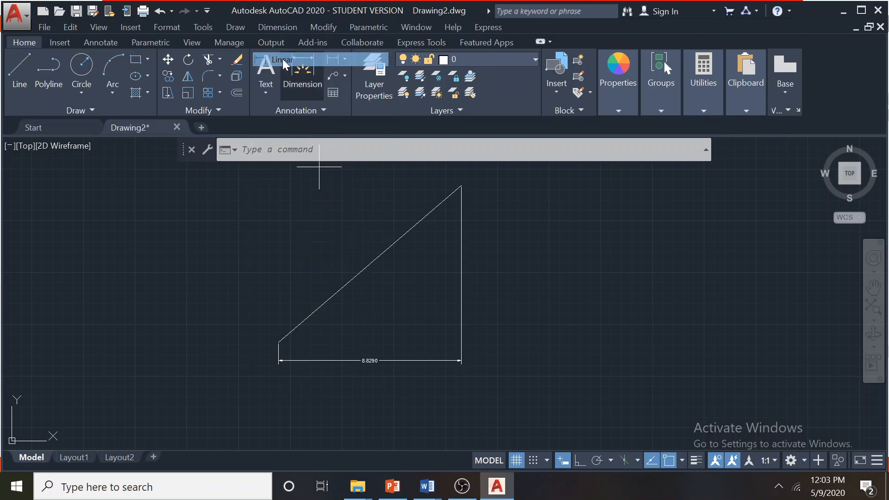
{"action": "left_click", "coordinate": [461, 187]}
{"action": "left_click", "coordinate": [279, 340]}
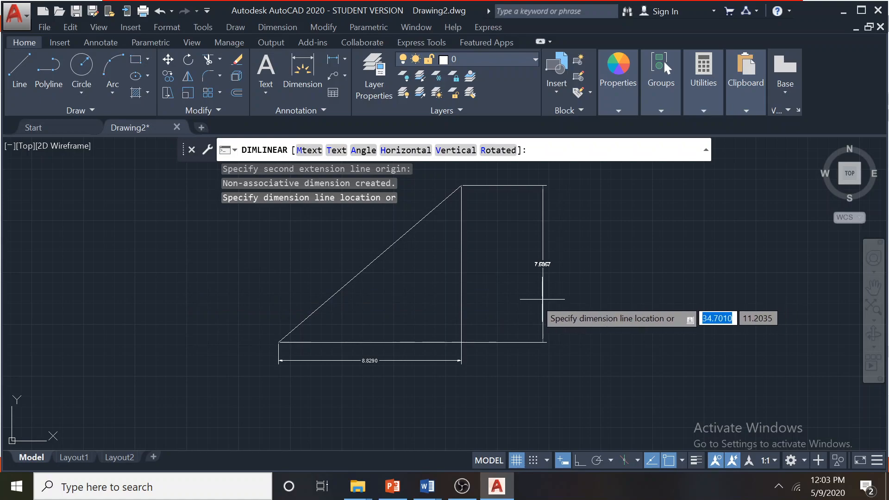
{"action": "left_click", "coordinate": [227, 296]}
Examine both linear dimensions and how their extension lines meet the upper end of the diagonal line
{"action": "scroll", "coordinate": [178, 248], "scroll_direction": "down", "scroll_amount": 2}
{"action": "middle_click_drag", "start_coordinate": [268, 254], "coordinate": [406, 260]}
{"action": "scroll", "coordinate": [403, 250], "scroll_direction": "up", "scroll_amount": 2}
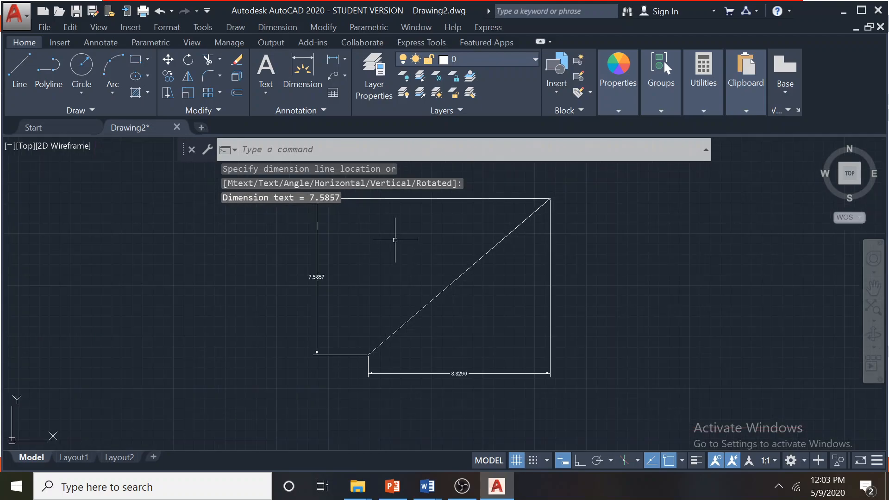
{"action": "scroll", "coordinate": [333, 342], "scroll_direction": "up", "scroll_amount": 2}
{"action": "scroll", "coordinate": [334, 283], "scroll_direction": "down", "scroll_amount": 2}
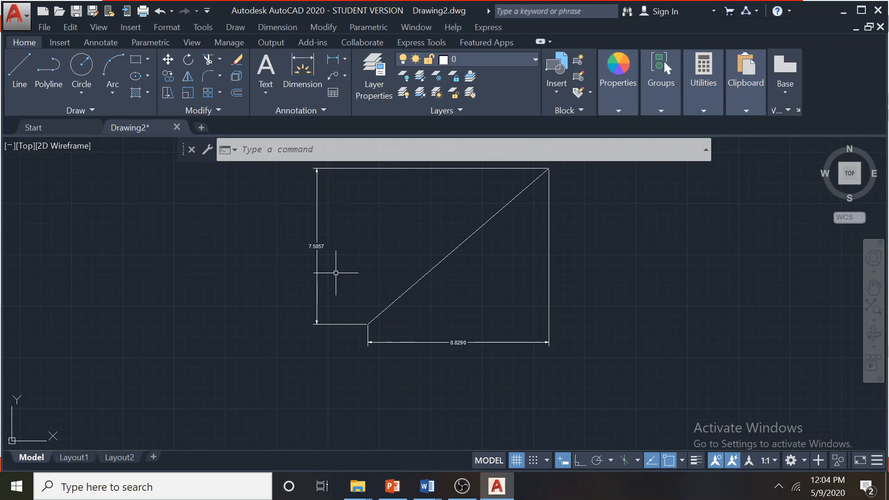
{"action": "middle_click_drag", "start_coordinate": [349, 232], "coordinate": [325, 267]}
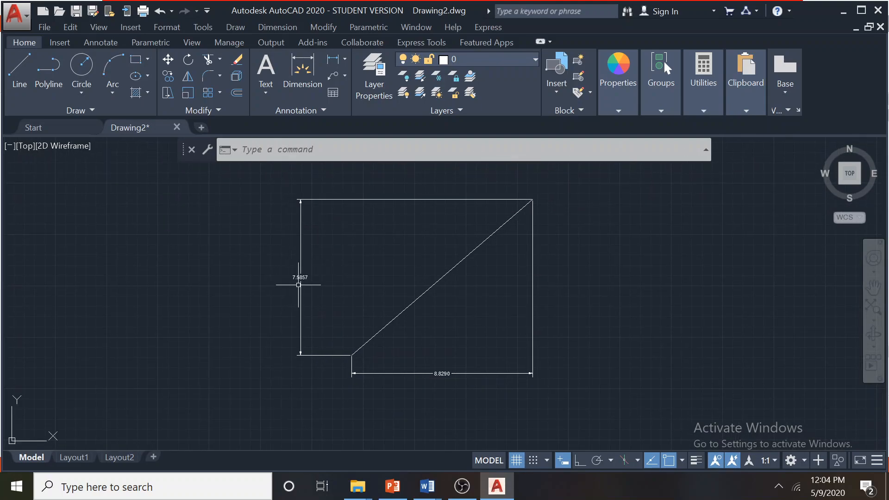
{"action": "scroll", "coordinate": [527, 195], "scroll_direction": "up", "scroll_amount": 2}
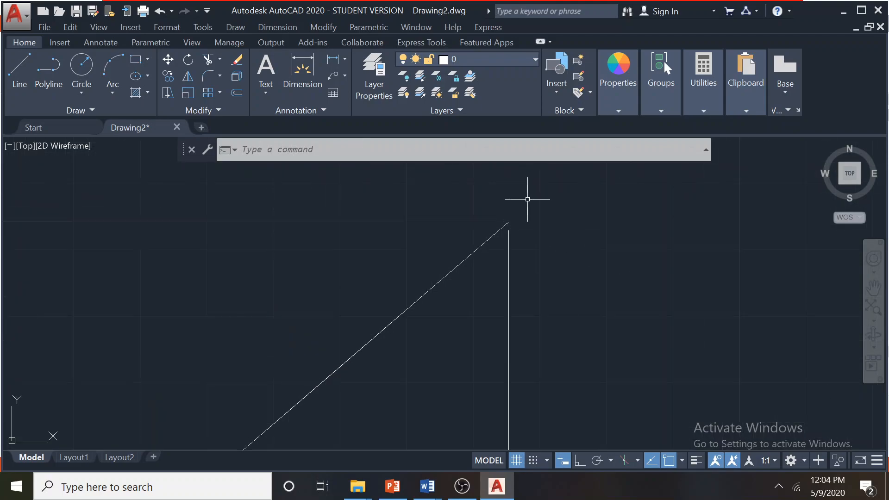
{"action": "scroll", "coordinate": [477, 239], "scroll_direction": "up", "scroll_amount": 2}
{"action": "middle_click_drag", "start_coordinate": [399, 280], "coordinate": [500, 169]}
{"action": "scroll", "coordinate": [461, 224], "scroll_direction": "down", "scroll_amount": 2}
{"action": "scroll", "coordinate": [427, 225], "scroll_direction": "down", "scroll_amount": 2}
{"action": "scroll", "coordinate": [394, 251], "scroll_direction": "up", "scroll_amount": 2}
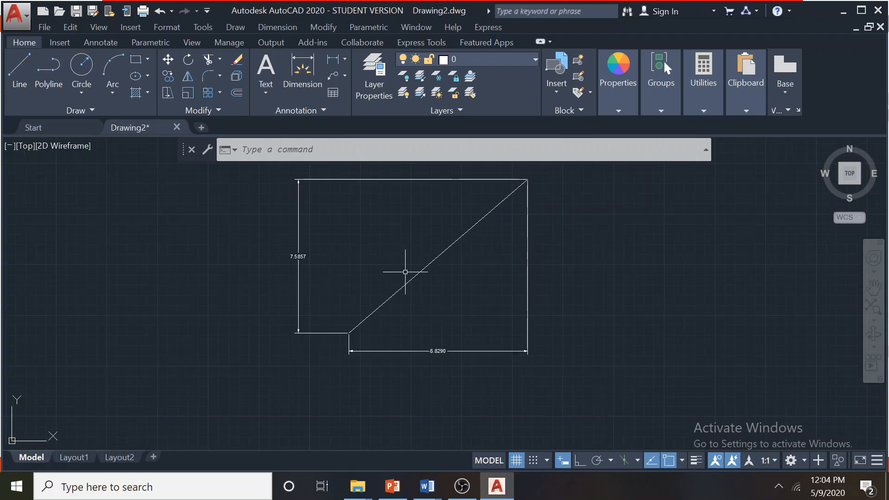
Switch to the Lecture 8 presentation in PowerPoint and show the Fundamental Dimensioning Terms slide
{"action": "left_click", "coordinate": [394, 486]}
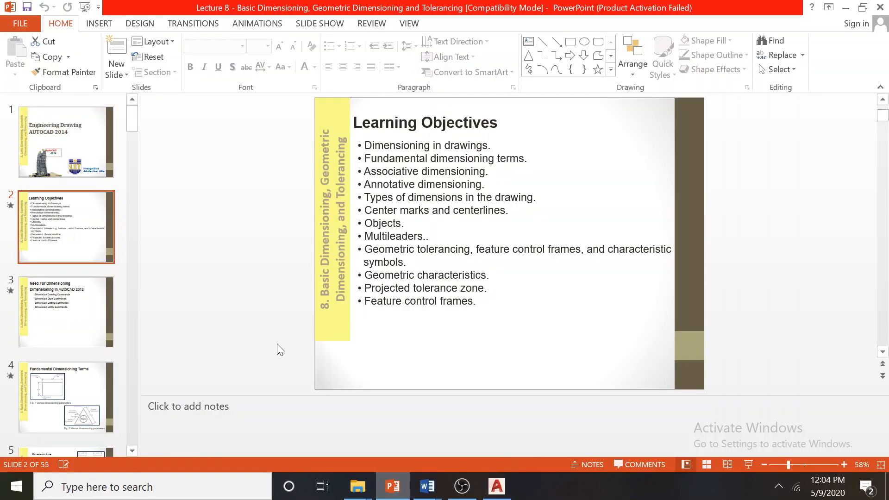
{"action": "scroll", "coordinate": [271, 329], "scroll_direction": "down", "scroll_amount": 1}
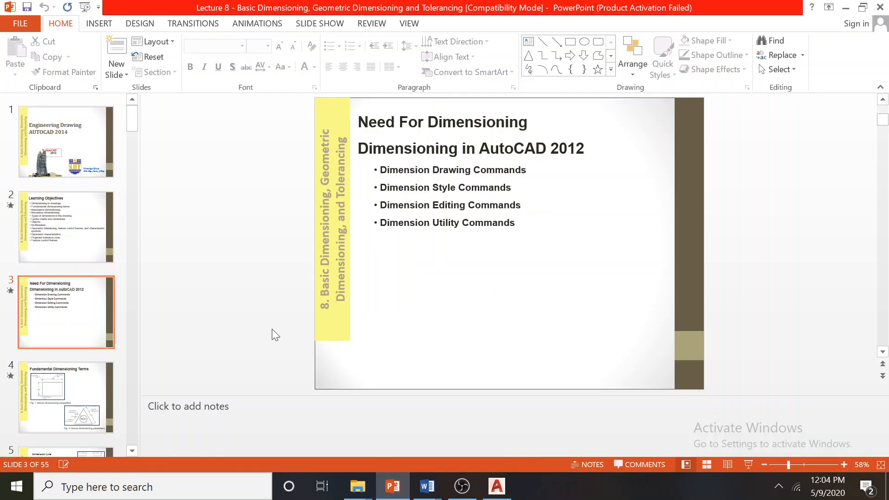
{"action": "scroll", "coordinate": [272, 329], "scroll_direction": "down", "scroll_amount": 1}
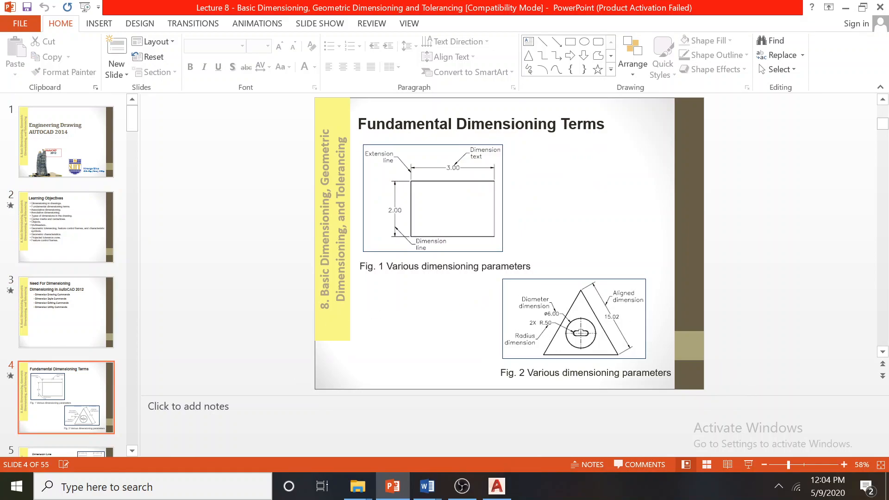
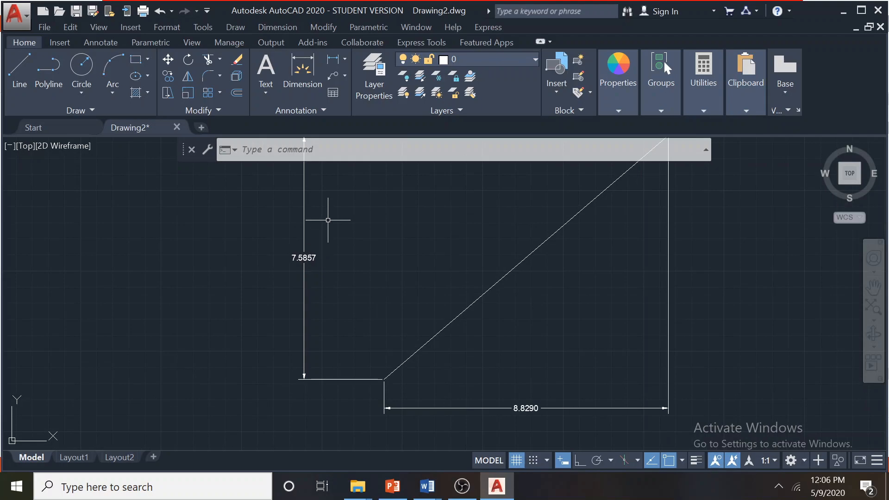
Open the properties of the horizontal dimension in AutoCAD and lengthen the palette to show its Lines & Arrows settings
{"action": "mouse_move", "coordinate": [350, 250]}
{"action": "middle_mouse_down"}
{"action": "mouse_move", "coordinate": [329, 297]}
{"action": "mouse_move", "coordinate": [306, 298]}
{"action": "middle_mouse_up"}
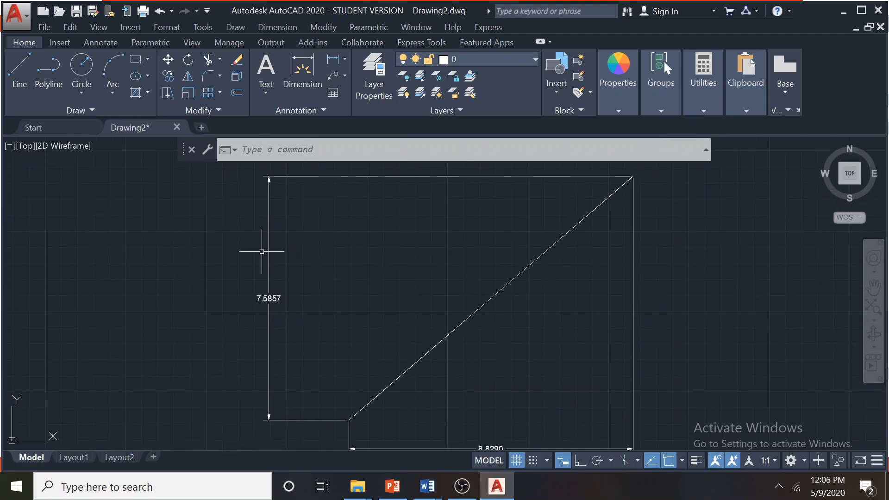
{"action": "scroll", "coordinate": [278, 250], "scroll_direction": "down", "scroll_amount": 3}
{"action": "middle_click_drag", "start_coordinate": [377, 297], "coordinate": [345, 261]}
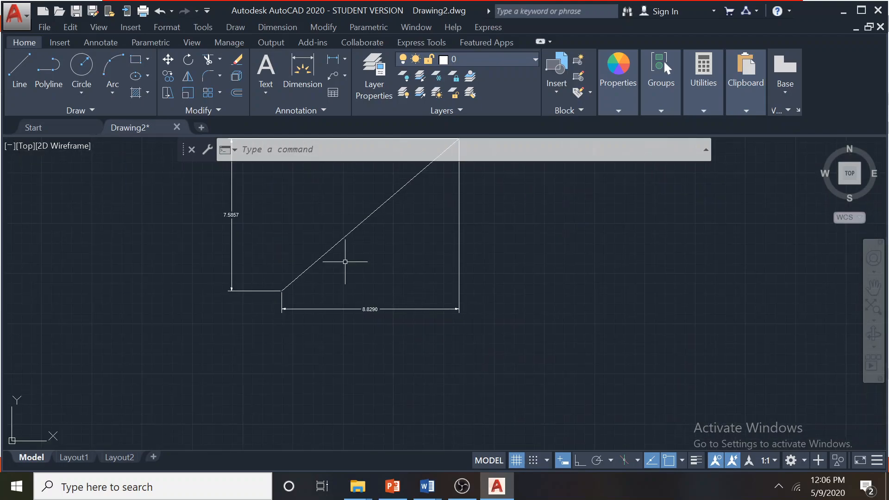
{"action": "left_click", "coordinate": [404, 309]}
{"action": "right_click", "coordinate": [404, 309]}
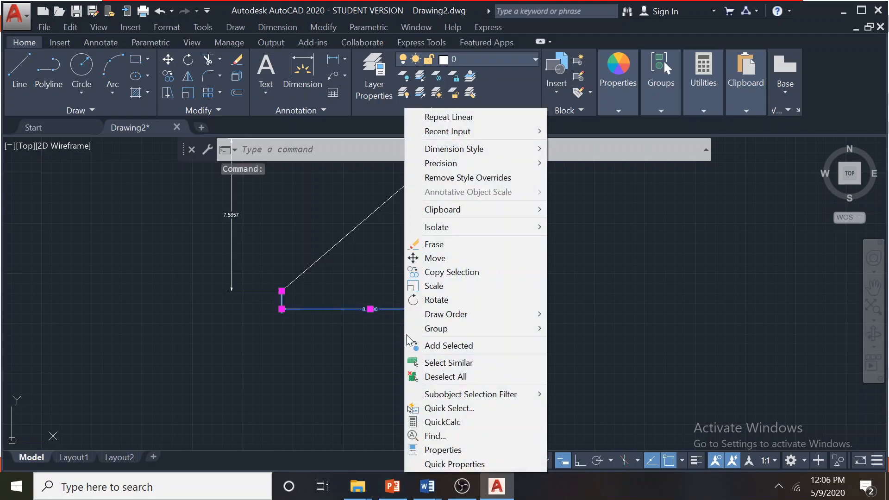
{"action": "left_click", "coordinate": [438, 450]}
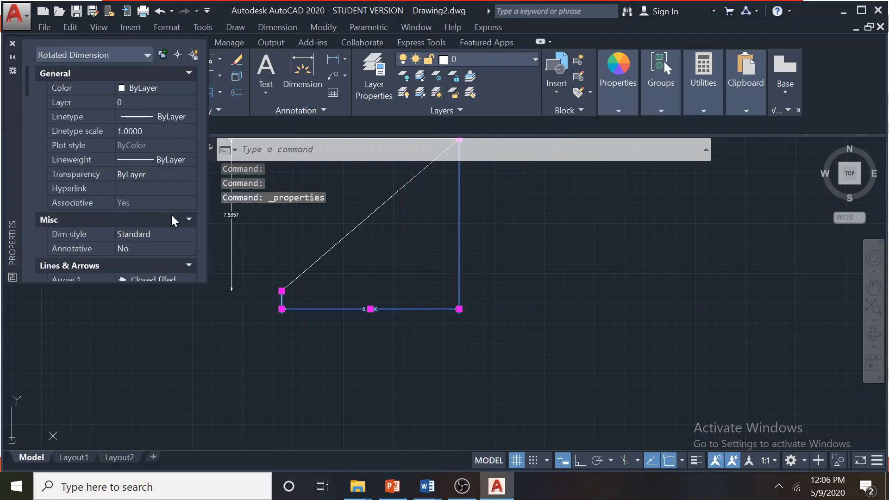
{"action": "mouse_move", "coordinate": [137, 281]}
{"action": "left_mouse_down"}
{"action": "mouse_move", "coordinate": [123, 324]}
{"action": "mouse_move", "coordinate": [117, 446]}
{"action": "left_mouse_up"}
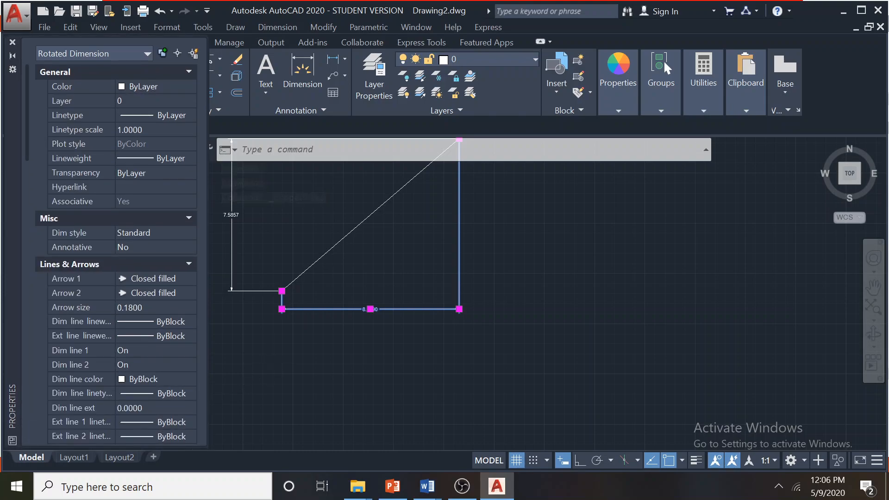
Review the diagonal line's own properties for comparison with the dimension's, and clear the selection
{"action": "scroll", "coordinate": [282, 351], "scroll_direction": "down", "scroll_amount": 2}
{"action": "middle_click_drag", "start_coordinate": [293, 350], "coordinate": [445, 342]}
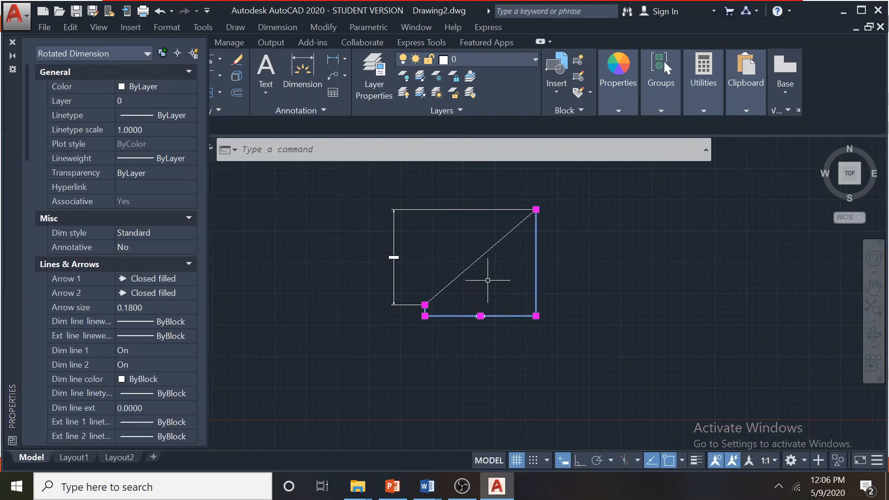
{"action": "key", "text": "Escape"}
{"action": "left_click", "coordinate": [456, 278]}
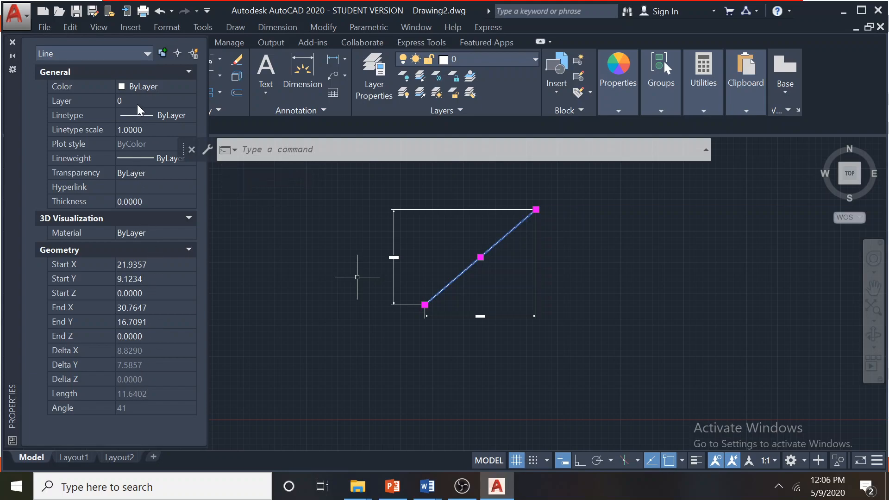
{"action": "key", "text": "Escape"}
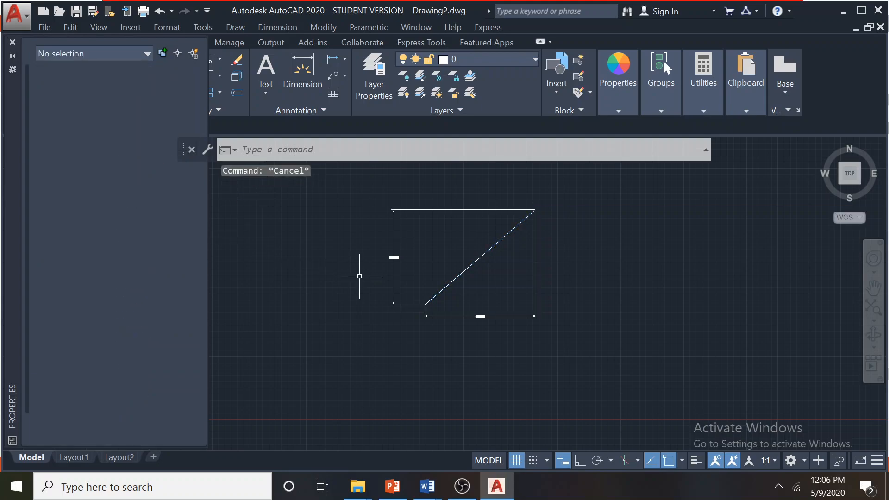
Set Arrow 1 of the horizontal dimension to Architectural tick and deselect the dimension
{"action": "left_click", "coordinate": [509, 317]}
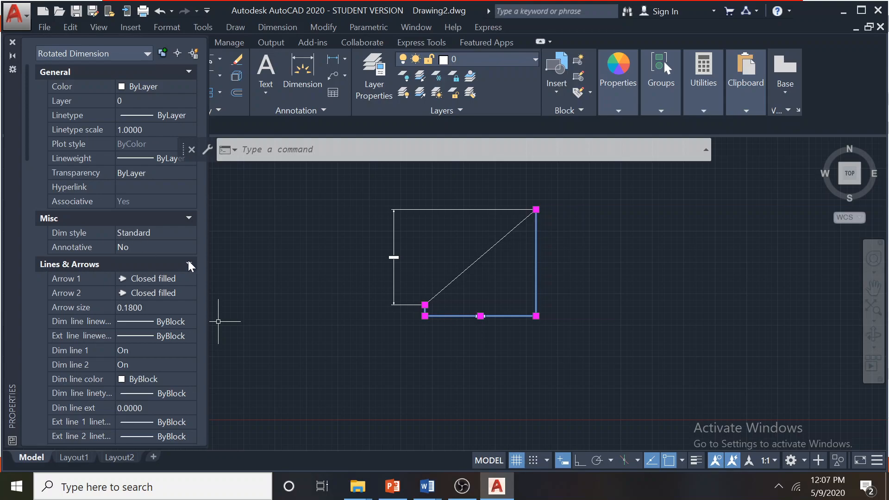
{"action": "scroll", "coordinate": [452, 302], "scroll_direction": "up", "scroll_amount": 4}
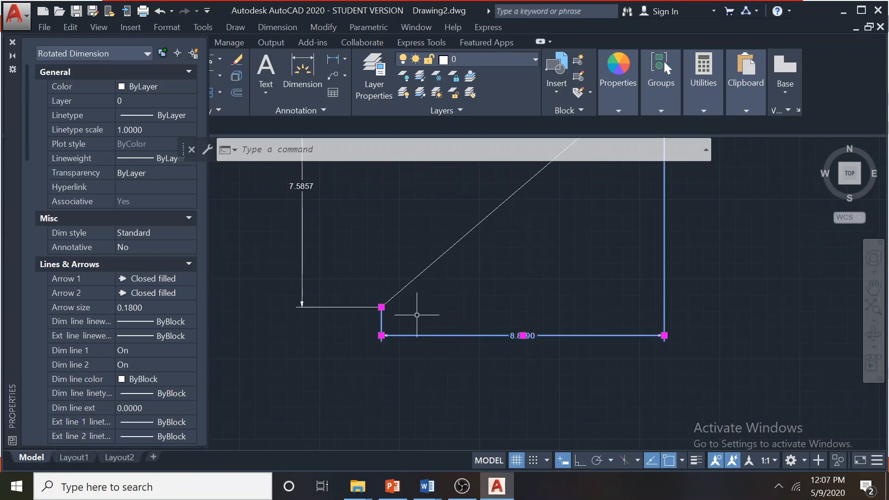
{"action": "scroll", "coordinate": [319, 308], "scroll_direction": "down", "scroll_amount": 2}
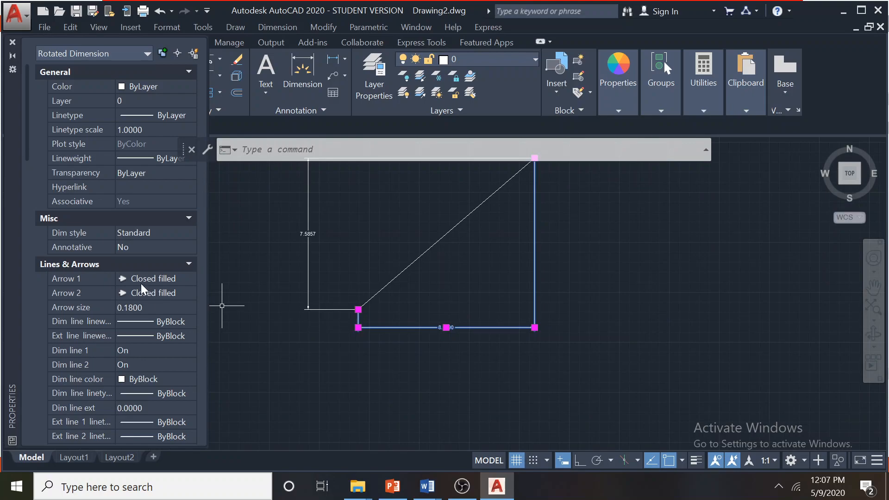
{"action": "scroll", "coordinate": [357, 316], "scroll_direction": "up", "scroll_amount": 5}
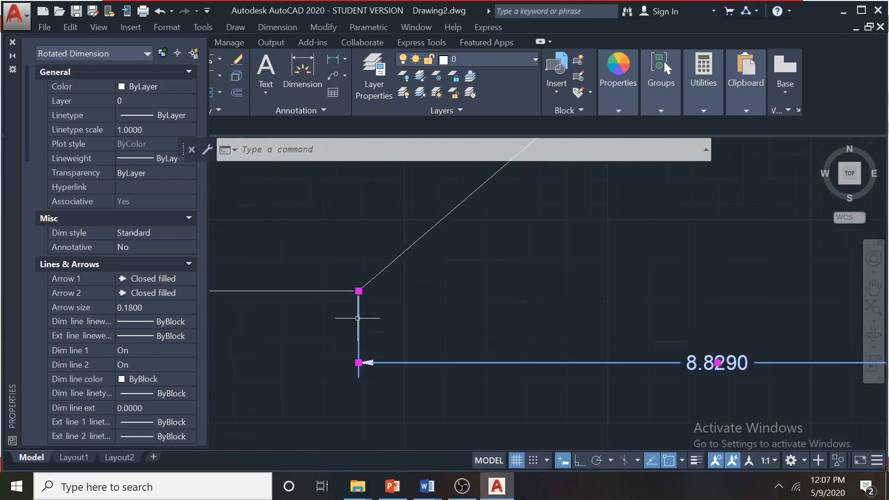
{"action": "scroll", "coordinate": [366, 355], "scroll_direction": "up", "scroll_amount": 2}
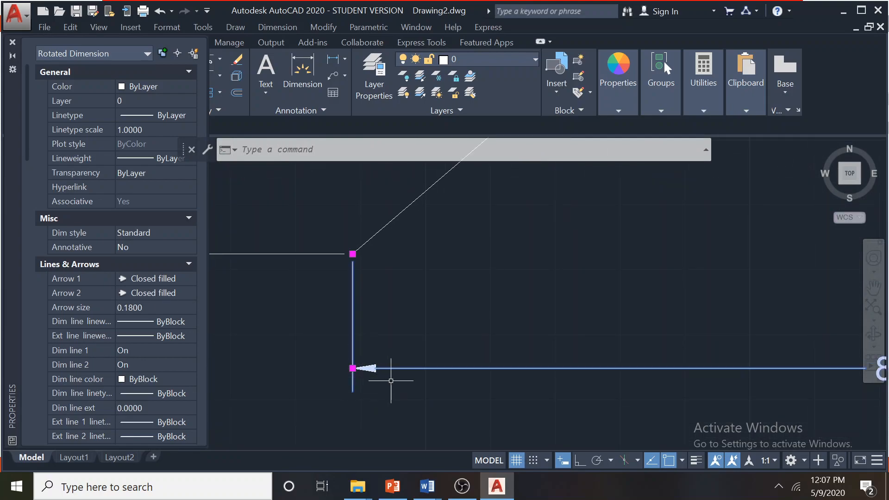
{"action": "left_click", "coordinate": [185, 281]}
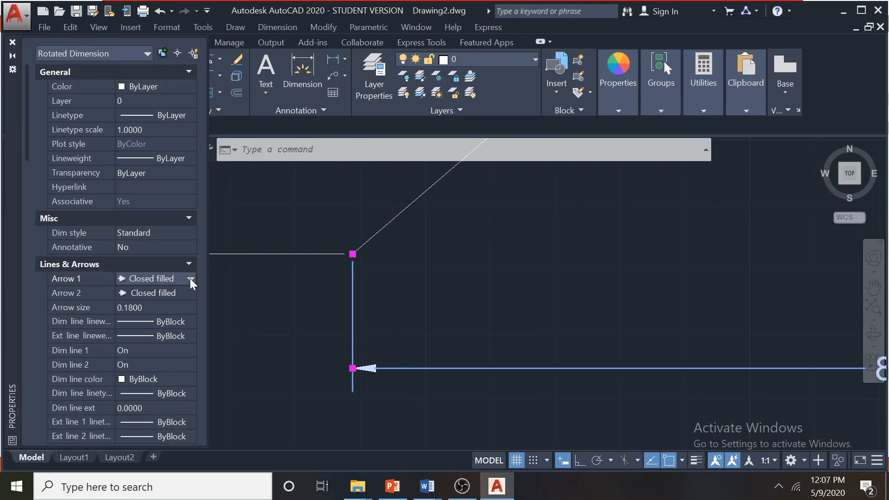
{"action": "left_click", "coordinate": [190, 279]}
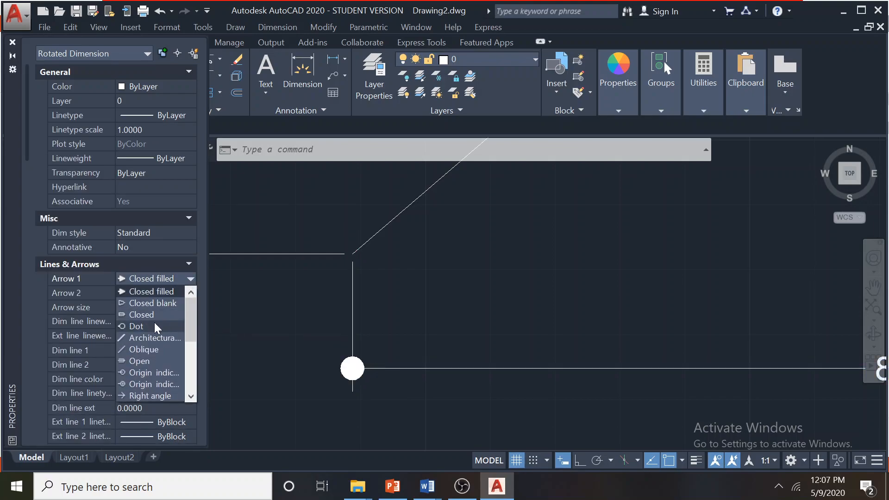
{"action": "left_click", "coordinate": [153, 337]}
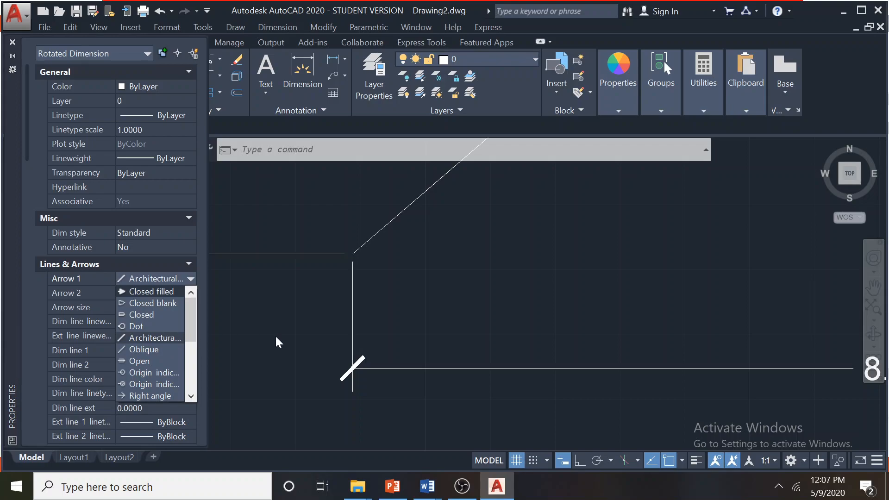
{"action": "left_click", "coordinate": [432, 310]}
{"action": "scroll", "coordinate": [434, 308], "scroll_direction": "up", "scroll_amount": 4}
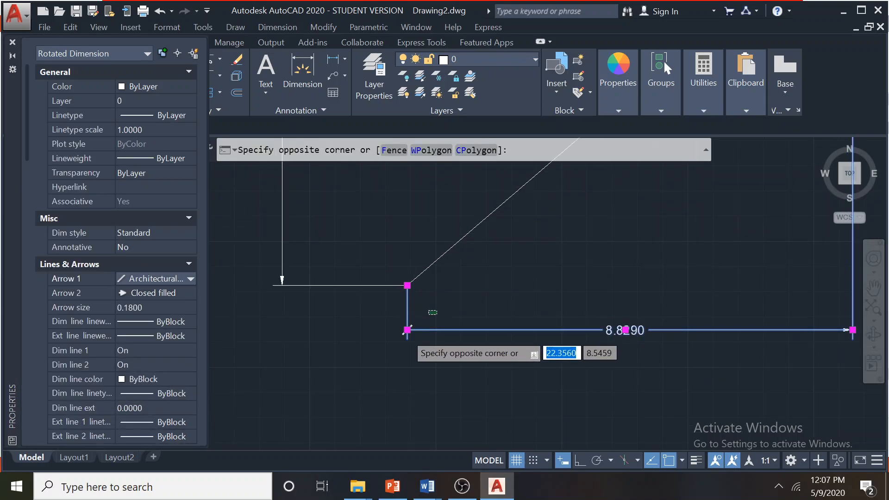
{"action": "key", "text": "Escape"}
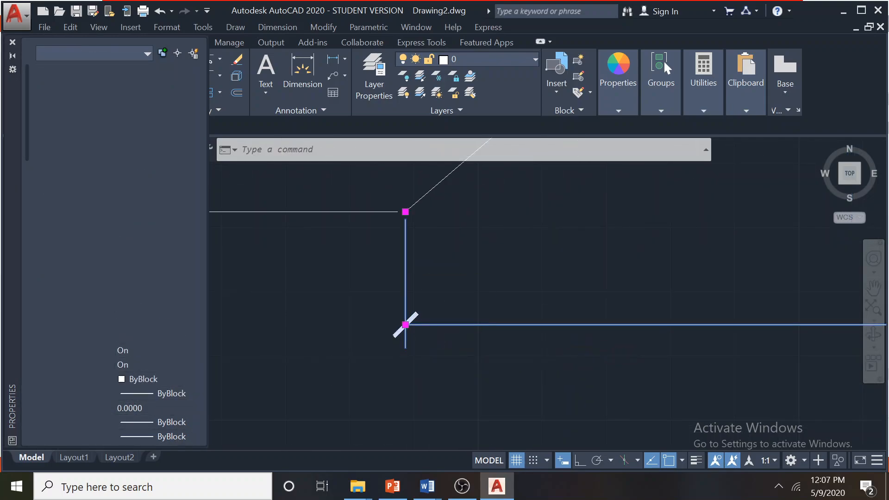
Set Arrow 2 of the horizontal dimension to Architectural tick
{"action": "scroll", "coordinate": [592, 284], "scroll_direction": "down", "scroll_amount": 2}
{"action": "mouse_move", "coordinate": [592, 285]}
{"action": "middle_mouse_down"}
{"action": "mouse_move", "coordinate": [462, 284]}
{"action": "mouse_move", "coordinate": [227, 254]}
{"action": "mouse_move", "coordinate": [599, 278]}
{"action": "middle_mouse_up"}
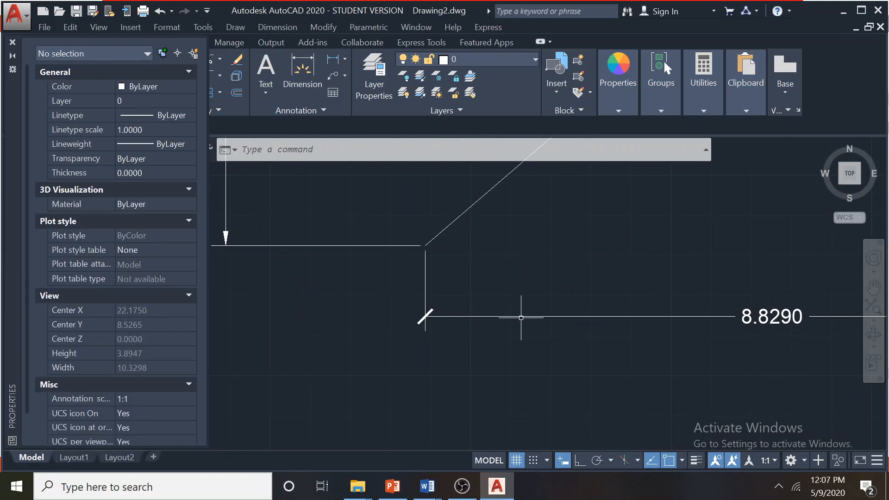
{"action": "scroll", "coordinate": [521, 318], "scroll_direction": "down", "scroll_amount": 3}
{"action": "middle_click_drag", "start_coordinate": [571, 287], "coordinate": [464, 311]}
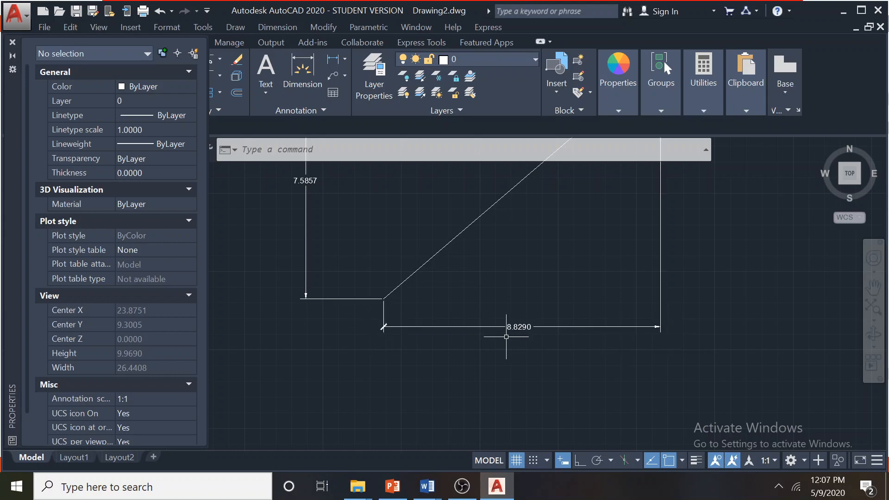
{"action": "left_click", "coordinate": [399, 326]}
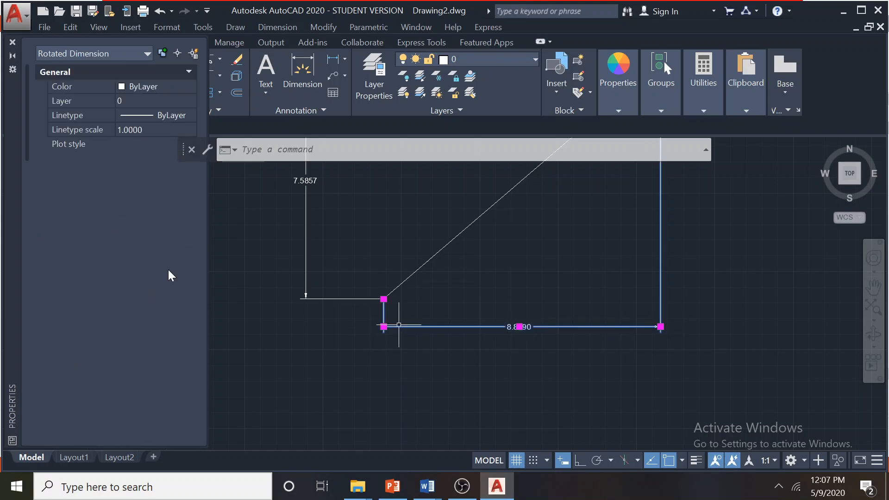
{"action": "left_click", "coordinate": [186, 290]}
{"action": "left_click", "coordinate": [190, 292]}
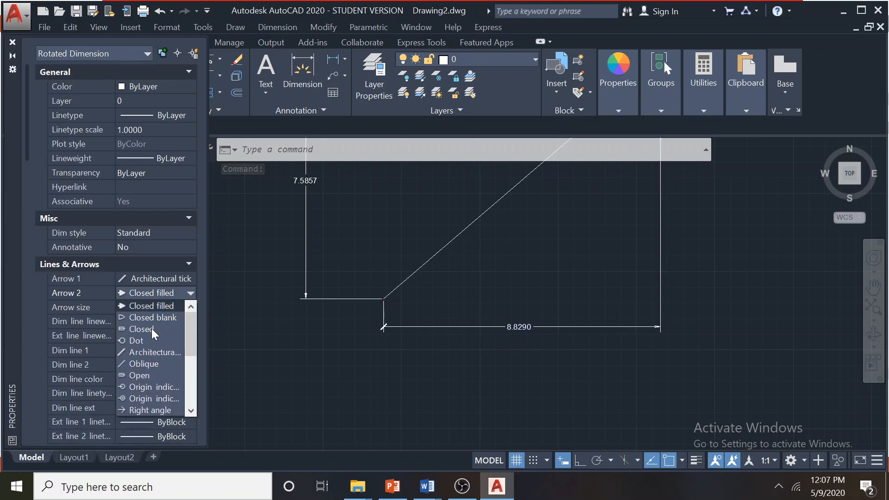
{"action": "left_click", "coordinate": [153, 351]}
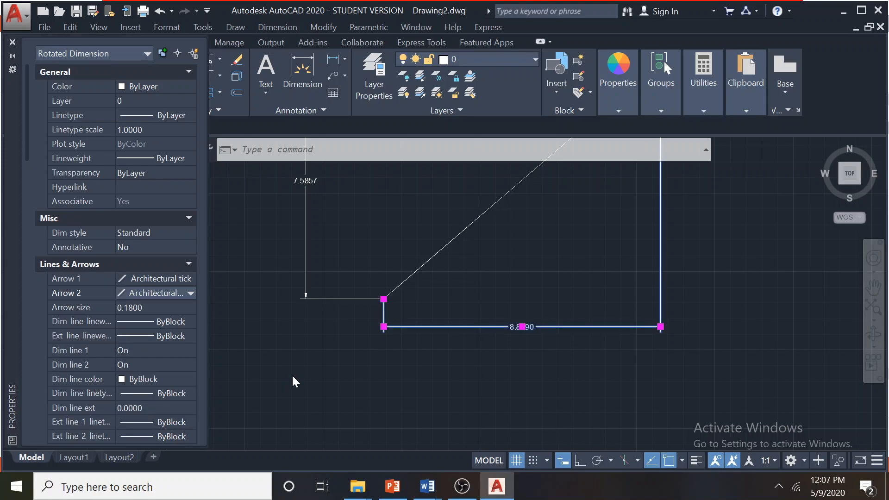
Set the horizontal dimension's arrow size to 0.5 and change its Arrow 1 to Closed filled
{"action": "left_click", "coordinate": [149, 310]}
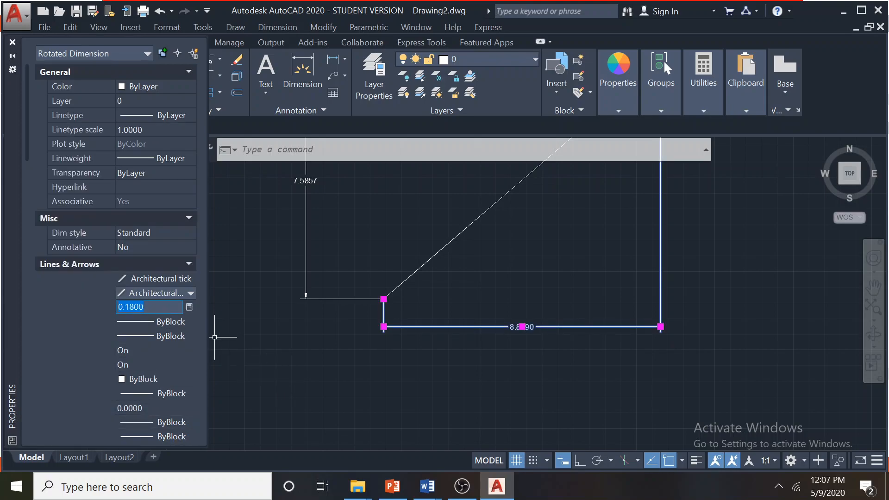
{"action": "key", "text": "Return"}
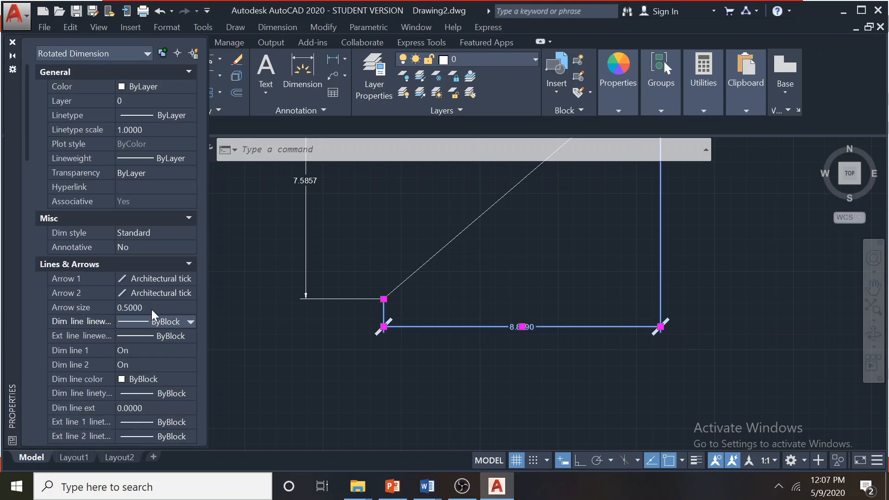
{"action": "left_click", "coordinate": [188, 279]}
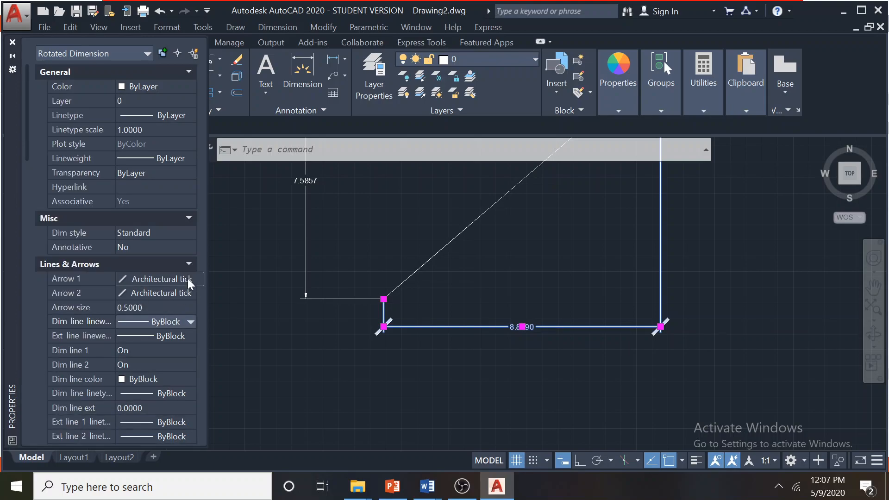
{"action": "left_click", "coordinate": [190, 278]}
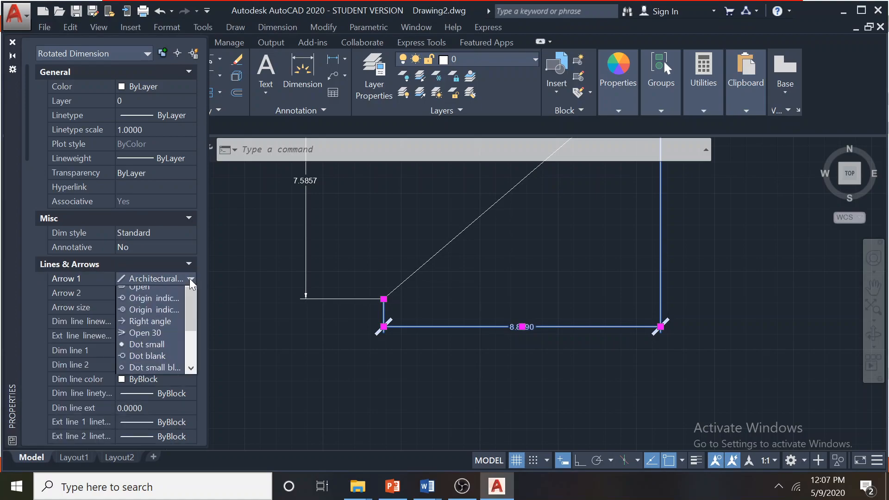
{"action": "left_click_drag", "start_coordinate": [190, 318], "coordinate": [184, 295]}
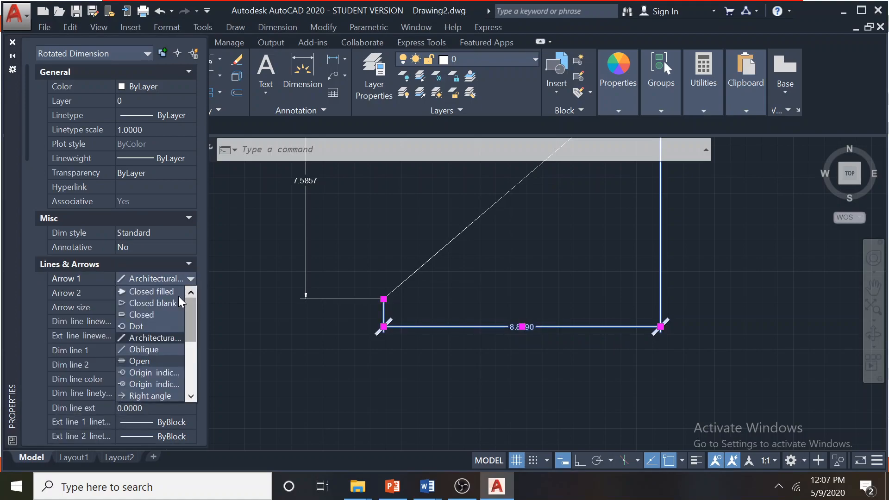
{"action": "left_click", "coordinate": [154, 291]}
Change Arrow 2 of the horizontal dimension to Closed filled
{"action": "left_click", "coordinate": [150, 298]}
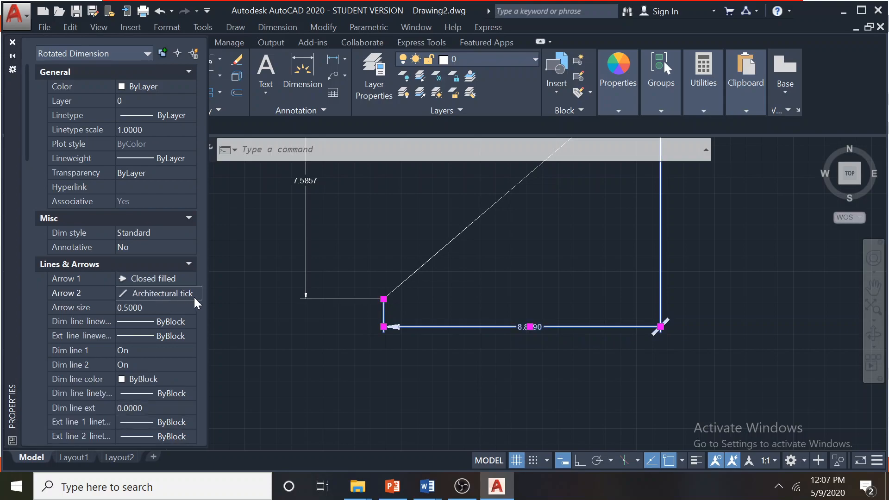
{"action": "left_click", "coordinate": [193, 293]}
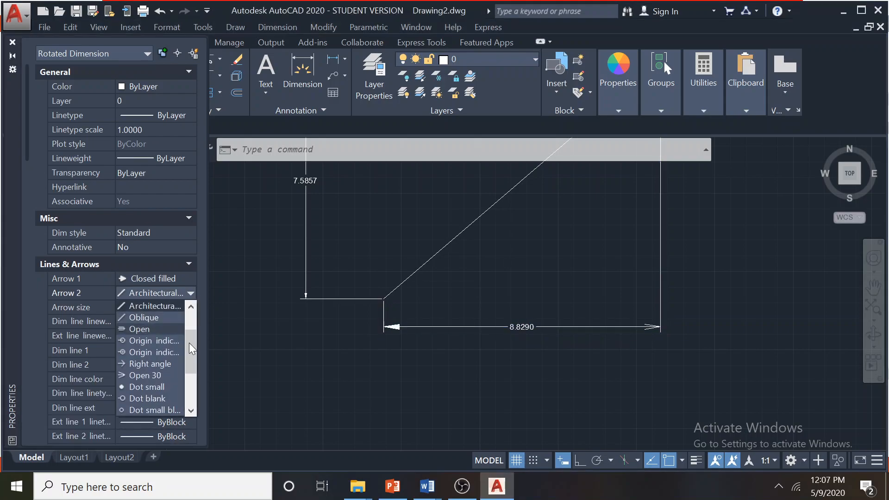
{"action": "left_click_drag", "start_coordinate": [188, 341], "coordinate": [192, 314]}
{"action": "left_click", "coordinate": [166, 305]}
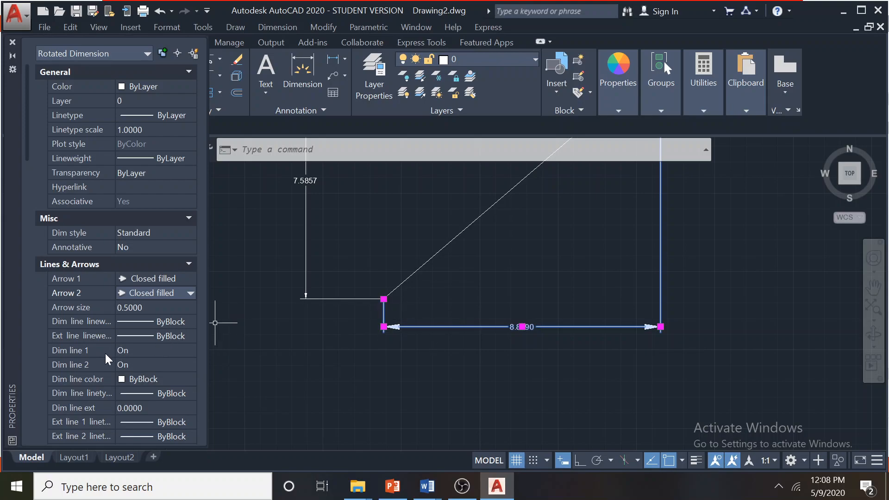
Turn off Dim line 1 and Dim line 2 of the horizontal dimension
{"action": "left_click", "coordinate": [155, 352]}
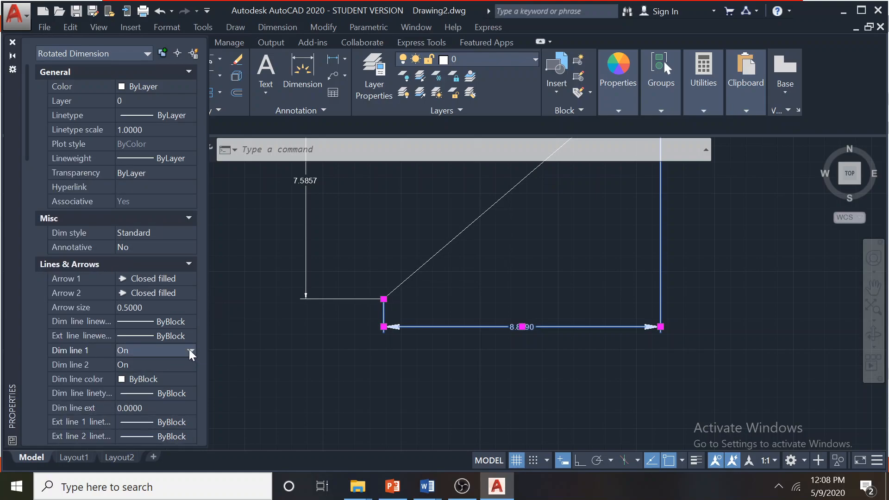
{"action": "left_click", "coordinate": [190, 350]}
{"action": "left_click", "coordinate": [167, 364]}
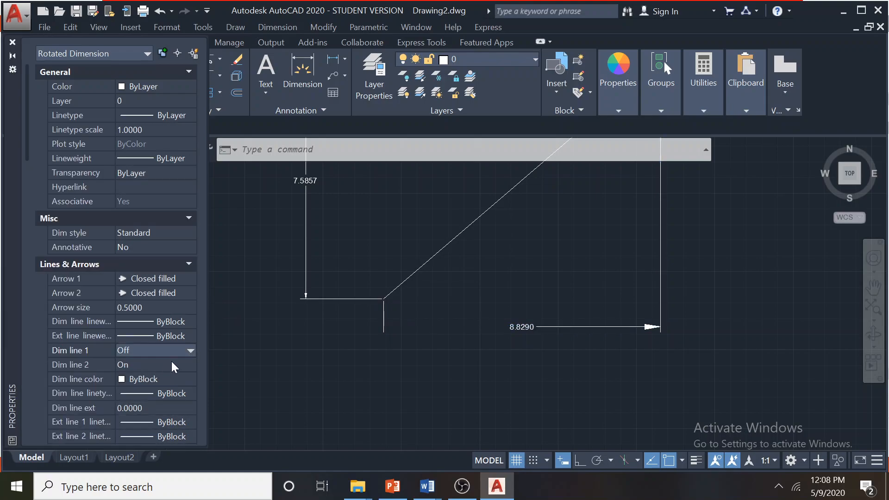
{"action": "left_click", "coordinate": [78, 366]}
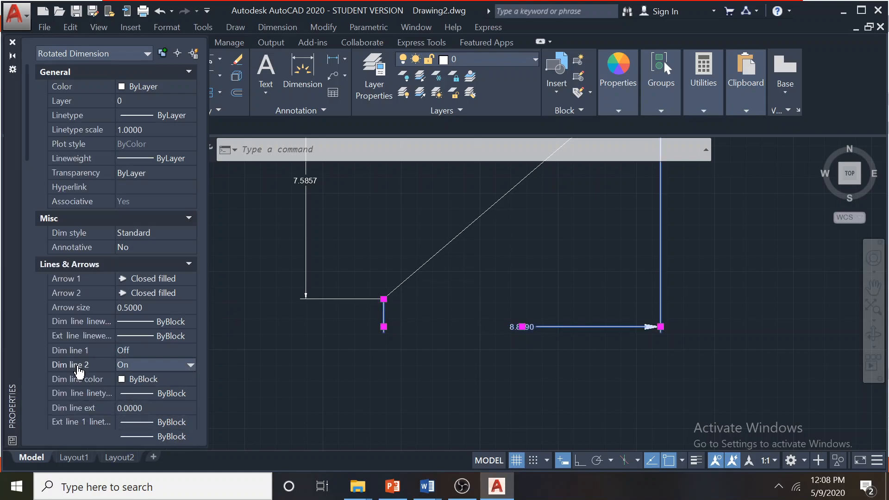
{"action": "left_click", "coordinate": [191, 366]}
{"action": "left_click", "coordinate": [173, 376]}
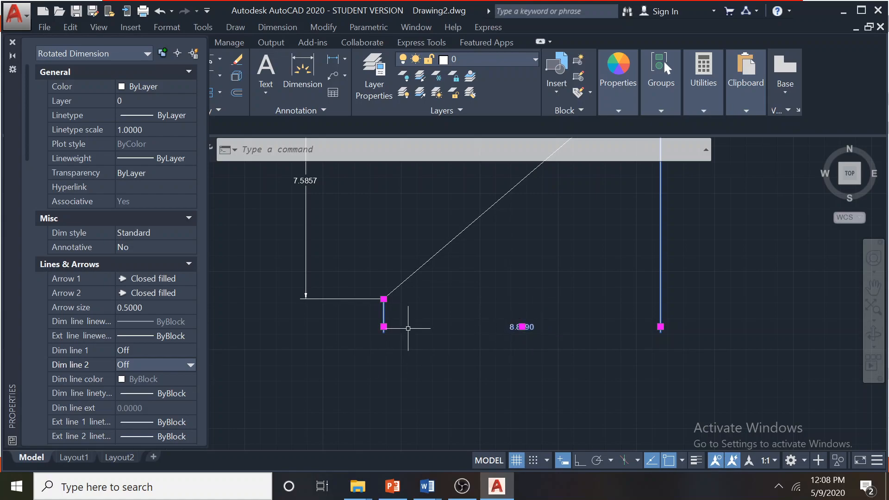
Turn Dim line 1 and Dim line 2 of the horizontal dimension back on
{"action": "left_click", "coordinate": [191, 351]}
{"action": "left_click", "coordinate": [191, 351]}
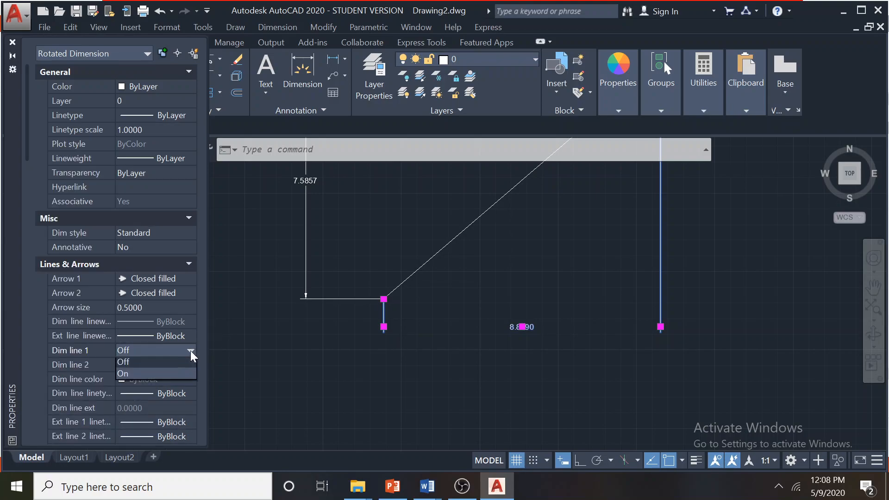
{"action": "left_click", "coordinate": [155, 370]}
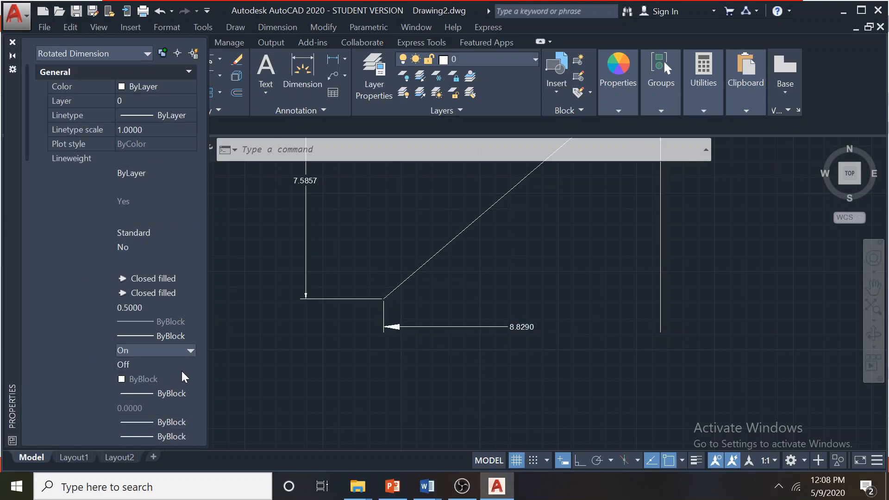
{"action": "left_click", "coordinate": [189, 365]}
{"action": "left_click", "coordinate": [191, 365]}
{"action": "left_click", "coordinate": [161, 387]}
Review the colors available for the horizontal dimension's dimension line without changing the setting
{"action": "scroll", "coordinate": [89, 261], "scroll_direction": "down", "scroll_amount": 1}
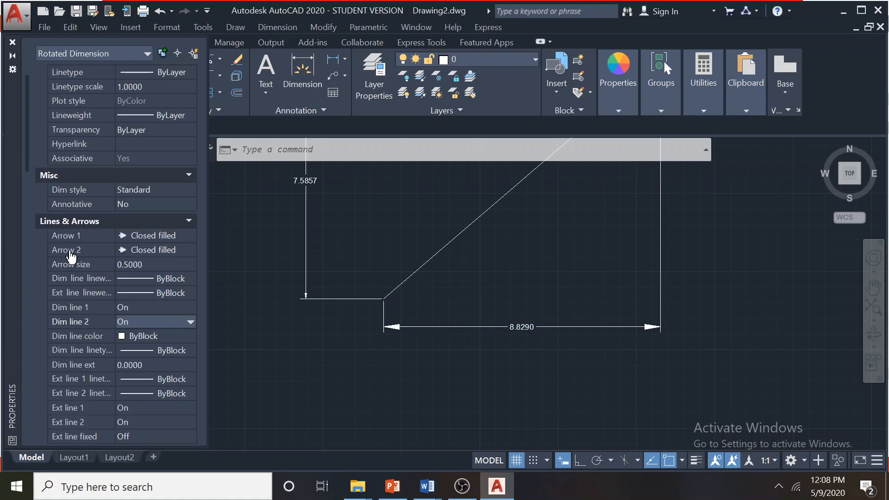
{"action": "scroll", "coordinate": [75, 260], "scroll_direction": "down", "scroll_amount": 1}
{"action": "left_click", "coordinate": [150, 282]}
{"action": "left_click", "coordinate": [151, 282]}
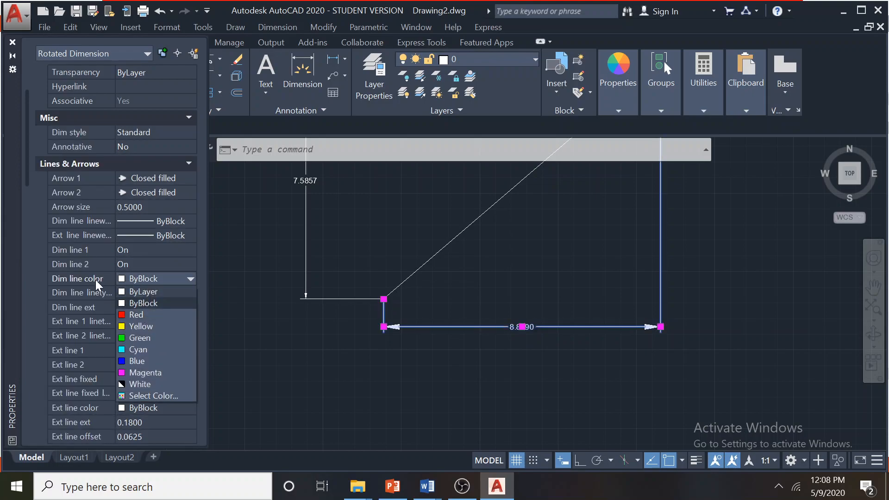
{"action": "left_click", "coordinate": [47, 279]}
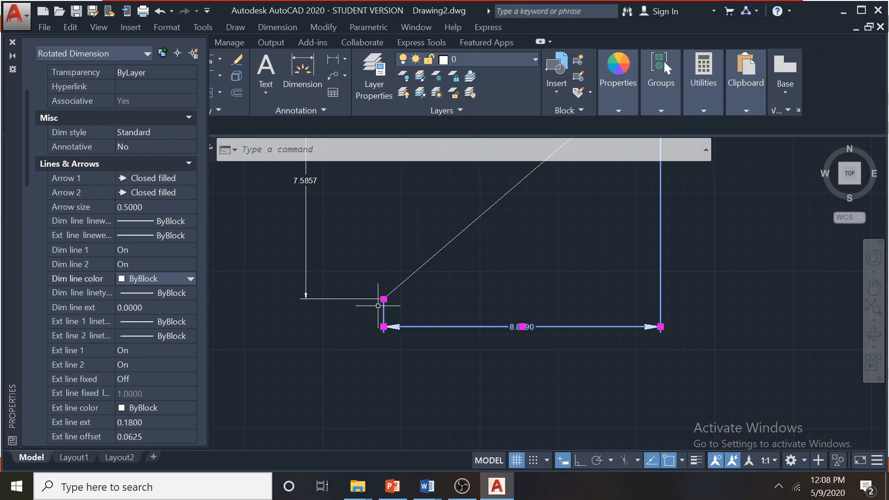
Turn Ext line 1 of the horizontal dimension off and back on
{"action": "left_click", "coordinate": [187, 352]}
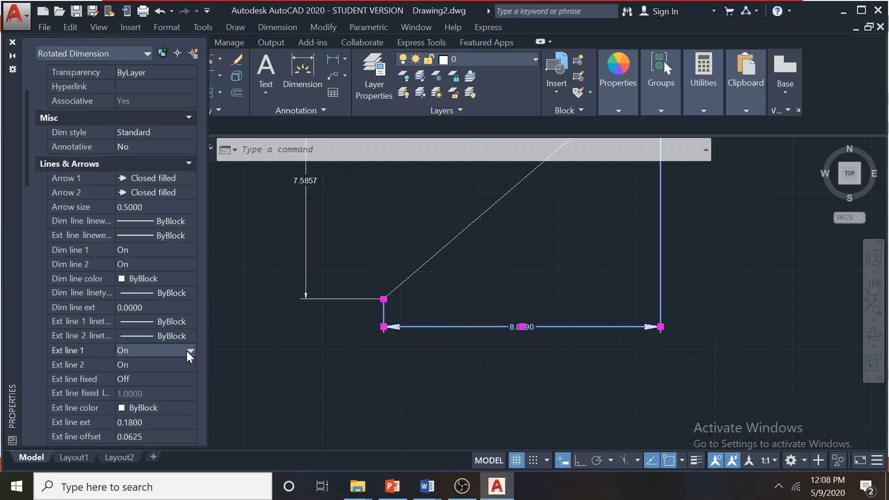
{"action": "left_click", "coordinate": [187, 351]}
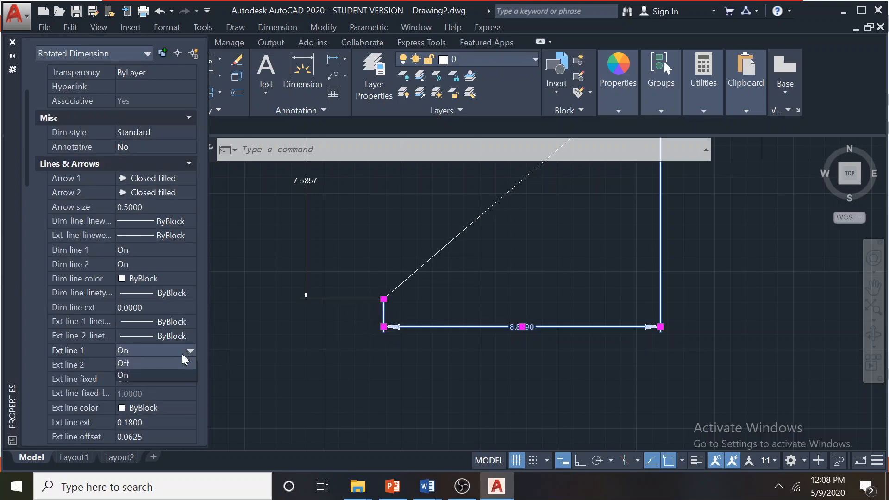
{"action": "left_click", "coordinate": [160, 363]}
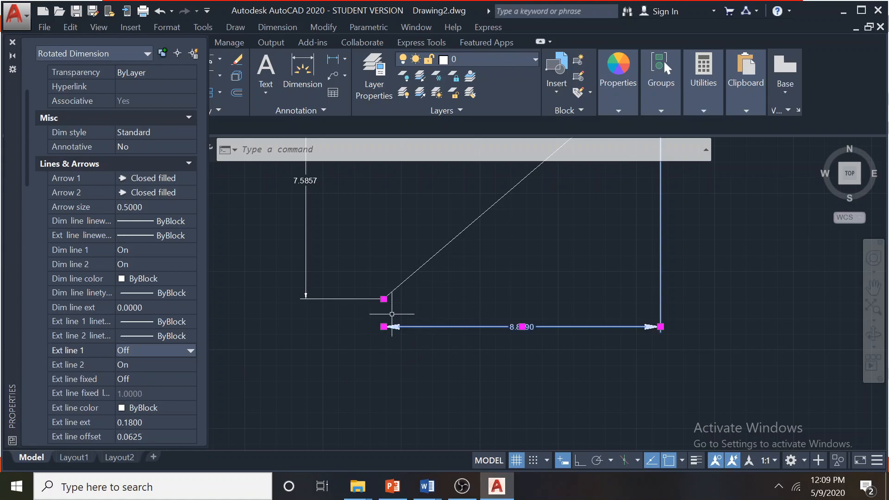
{"action": "left_click", "coordinate": [188, 351]}
{"action": "left_click", "coordinate": [151, 373]}
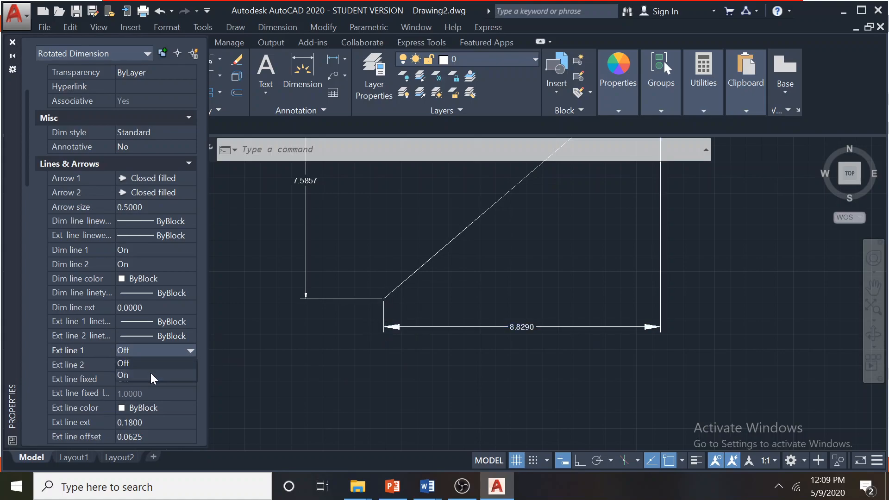
Set the extension of the horizontal dimension's extension lines beyond the dimension line to 0.5
{"action": "scroll", "coordinate": [42, 352], "scroll_direction": "down", "scroll_amount": 3}
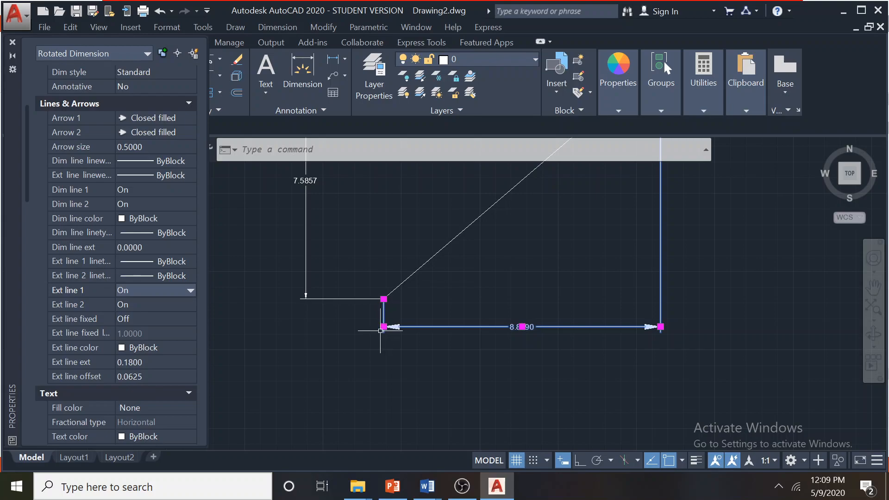
{"action": "left_click", "coordinate": [185, 363]}
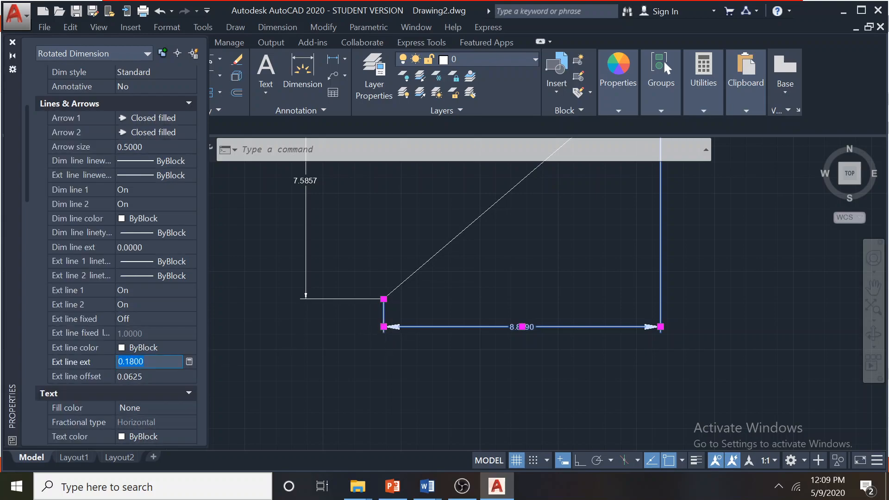
{"action": "type", "text": "0.5"}
{"action": "key", "text": "Tab"}
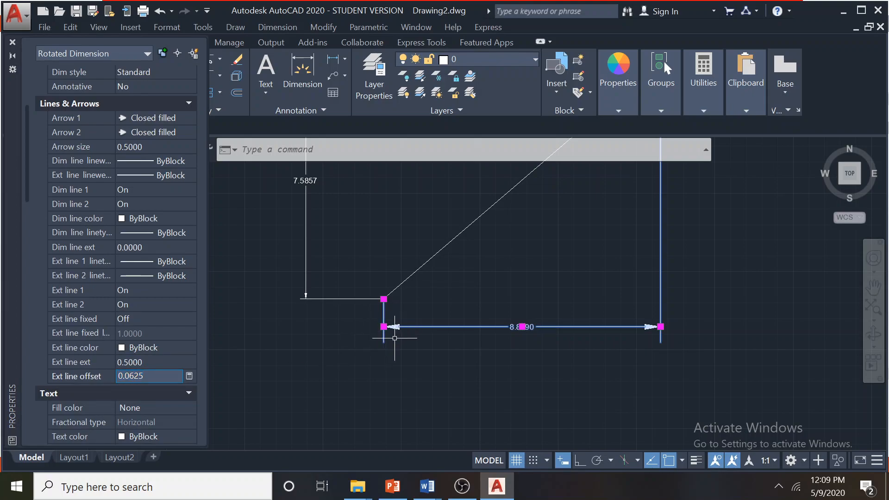
Set the horizontal dimension's extension line offset from the diagonal line's endpoints to 0.1
{"action": "scroll", "coordinate": [376, 303], "scroll_direction": "up", "scroll_amount": 5}
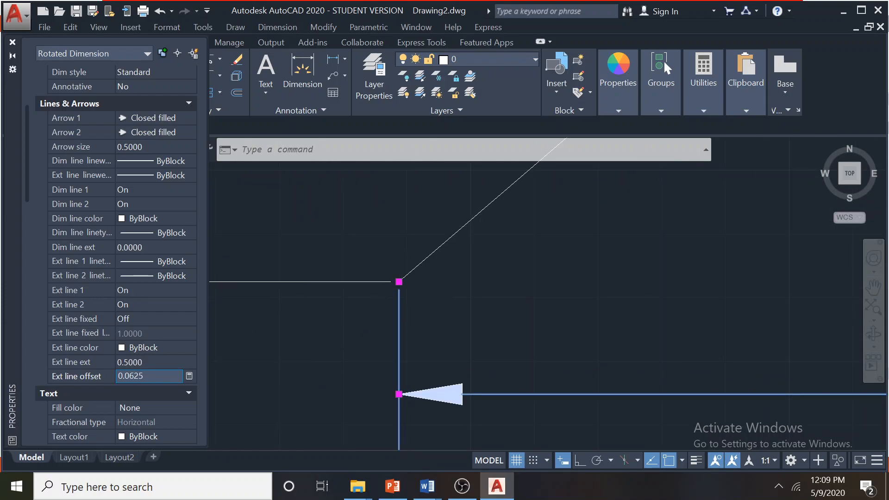
{"action": "type", "text": "0.1"}
{"action": "key", "text": "Return"}
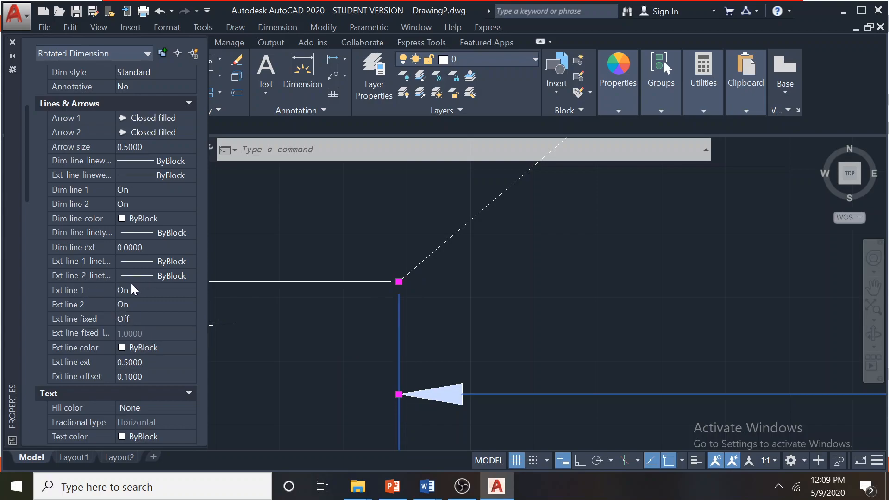
{"action": "scroll", "coordinate": [404, 308], "scroll_direction": "down", "scroll_amount": 3}
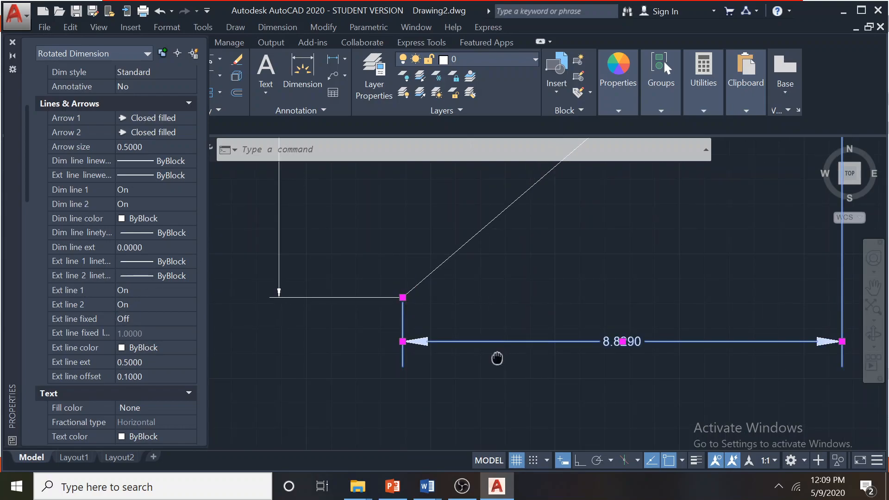
{"action": "middle_click_drag", "start_coordinate": [497, 358], "coordinate": [438, 348]}
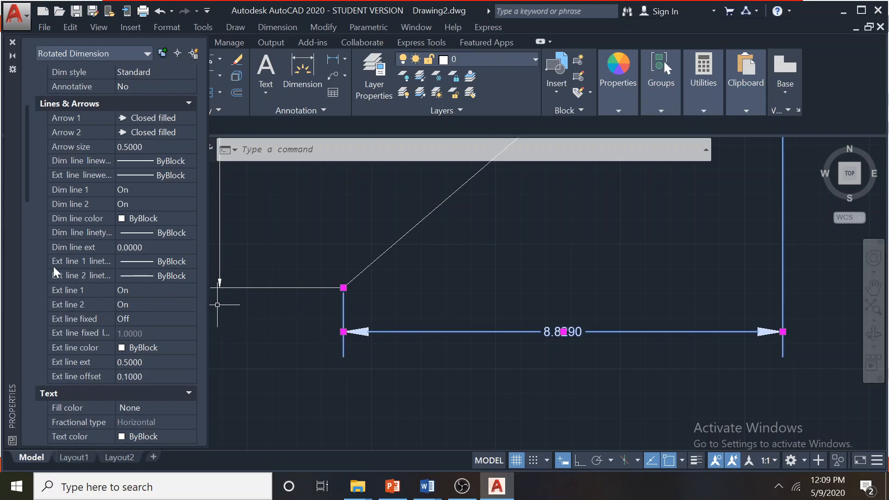
Set the horizontal dimension's text height to 0.3 and its text offset to 0.2
{"action": "left_click_drag", "start_coordinate": [28, 191], "coordinate": [21, 232]}
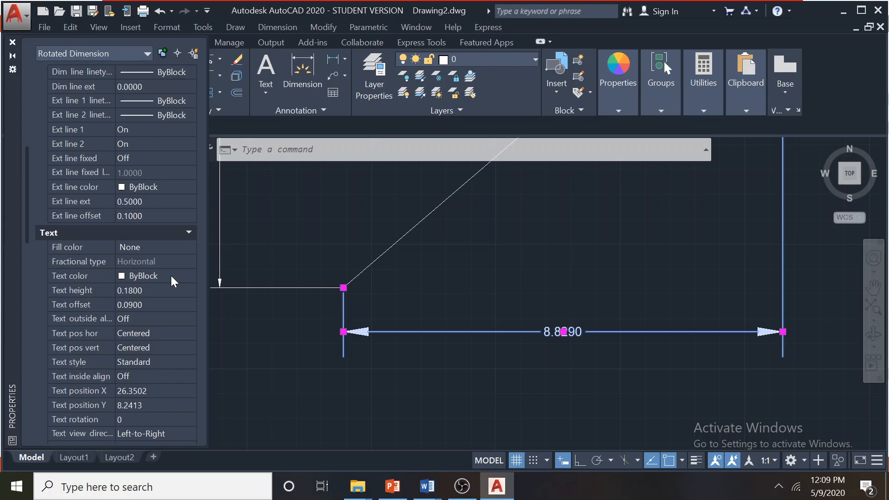
{"action": "left_click", "coordinate": [187, 276]}
{"action": "left_click", "coordinate": [189, 277]}
{"action": "left_click", "coordinate": [187, 277]}
{"action": "left_click", "coordinate": [171, 289]}
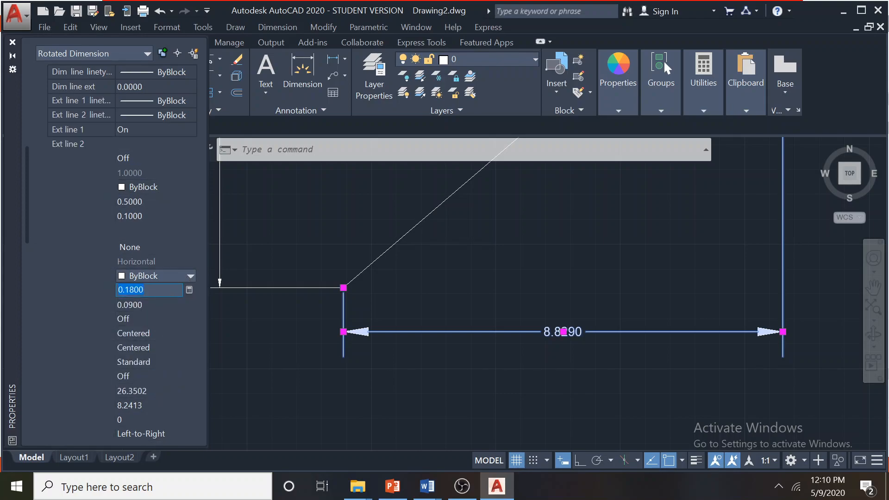
{"action": "type", "text": "0.3"}
{"action": "key", "text": "Tab"}
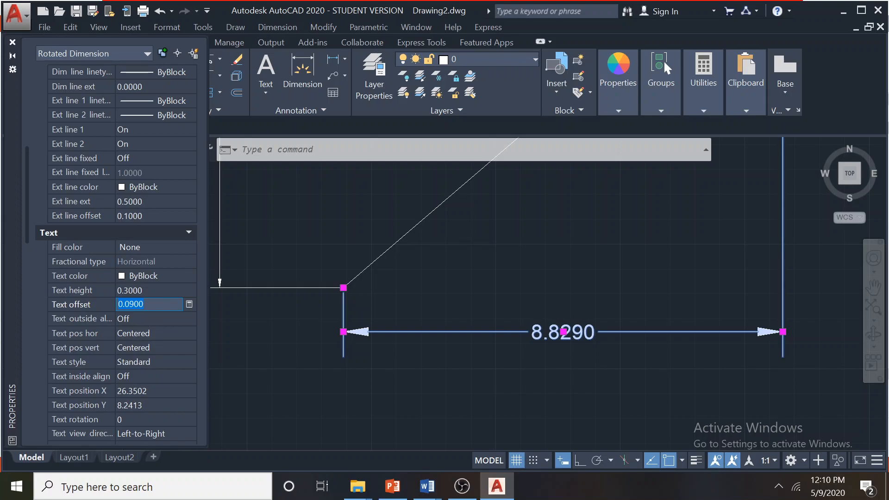
{"action": "type", "text": "0.2"}
{"action": "key", "text": "Tab"}
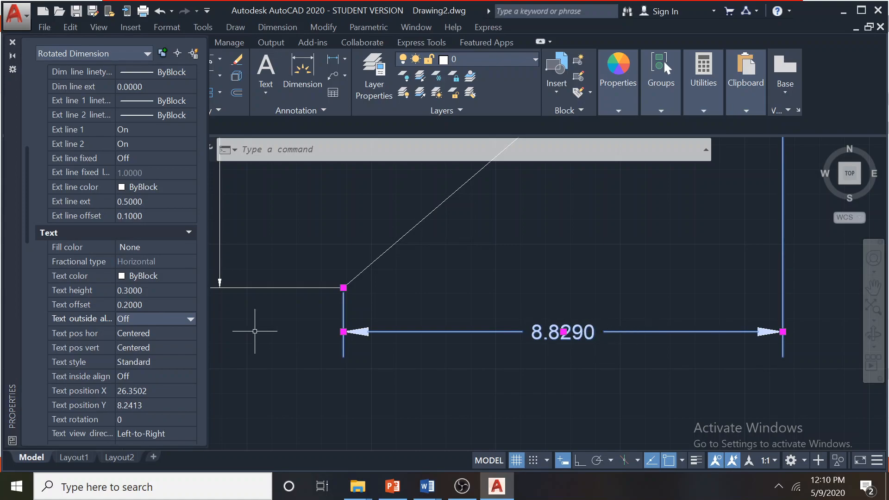
Preview the horizontal text position options, including Over second extension, and keep the dimension text Centered
{"action": "left_click", "coordinate": [187, 334]}
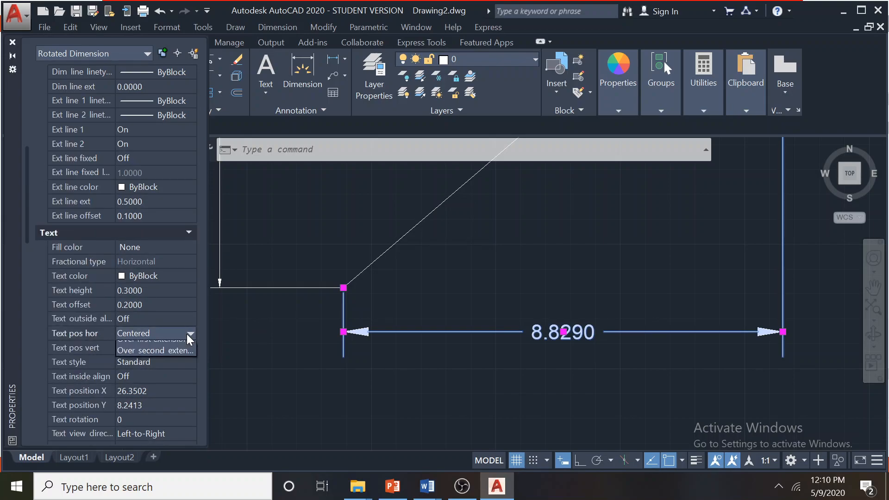
{"action": "left_click", "coordinate": [188, 334]}
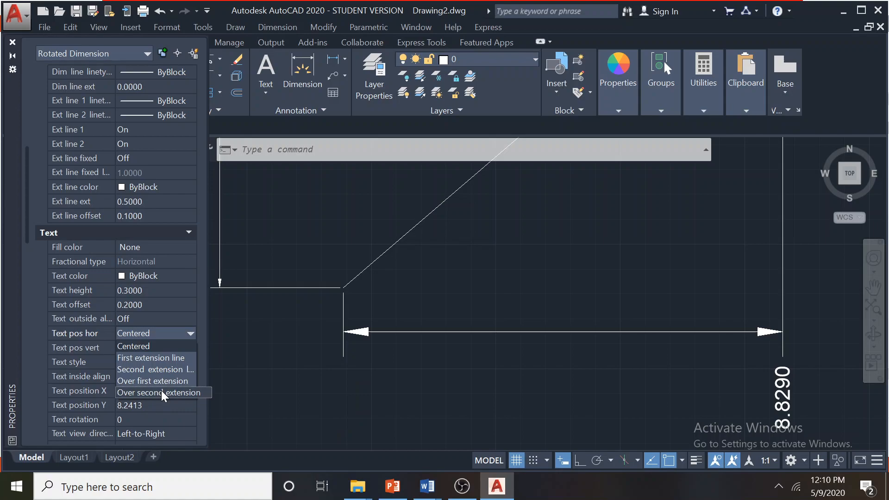
{"action": "left_click", "coordinate": [159, 346]}
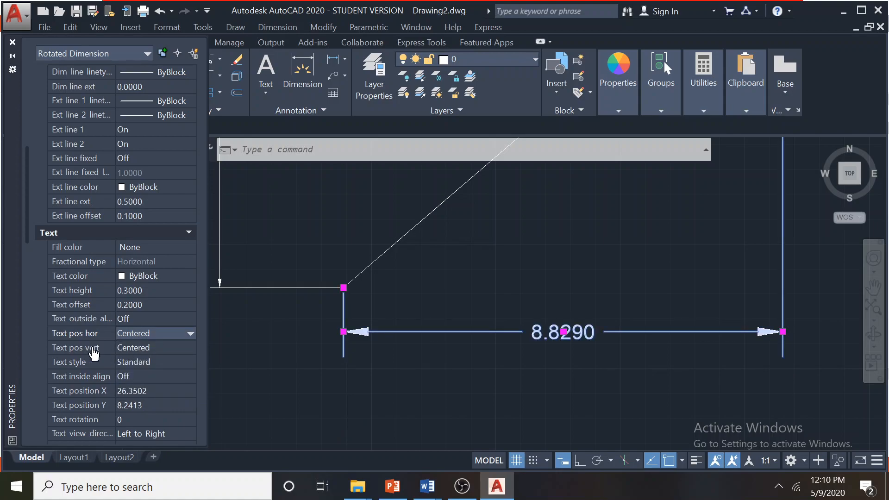
Preview the vertical text position options of the horizontal dimension, including Above, and keep the text Centered
{"action": "left_click", "coordinate": [189, 348]}
{"action": "left_click", "coordinate": [190, 348]}
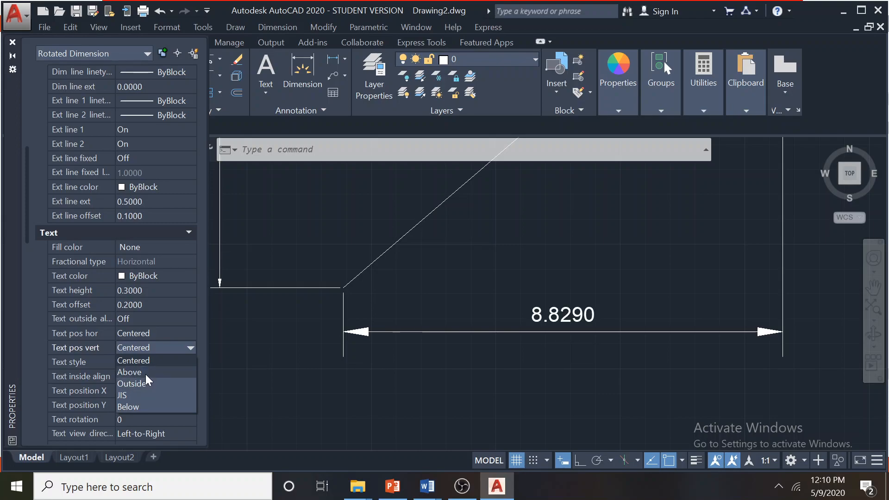
{"action": "left_click", "coordinate": [72, 363]}
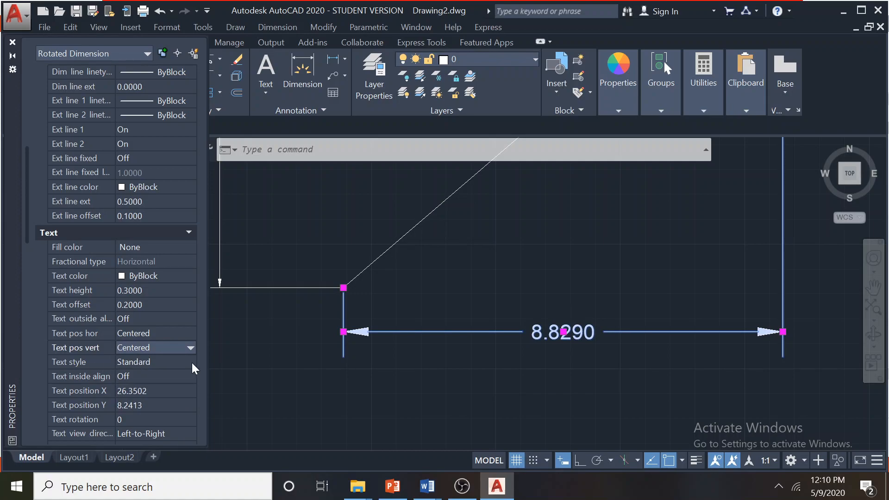
Set the horizontal dimension's text rotation to 30
{"action": "scroll", "coordinate": [61, 366], "scroll_direction": "down", "scroll_amount": 2}
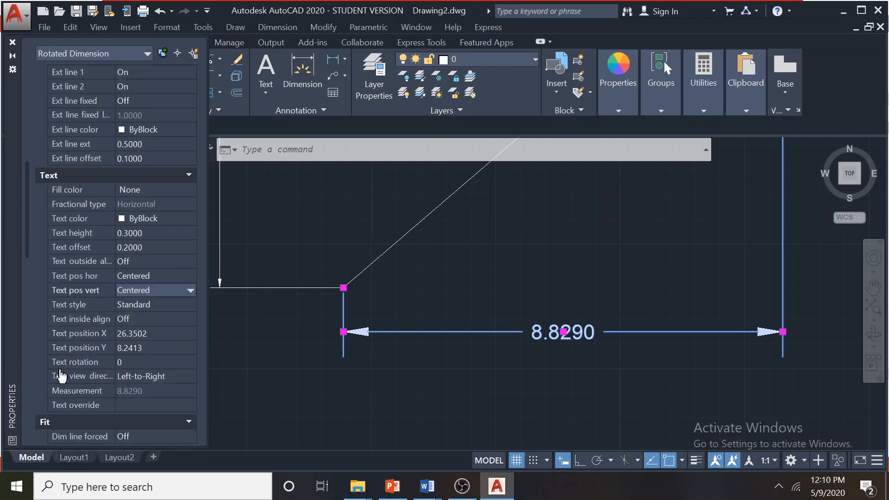
{"action": "left_click", "coordinate": [119, 362]}
{"action": "type", "text": "30"}
{"action": "key", "text": "Return"}
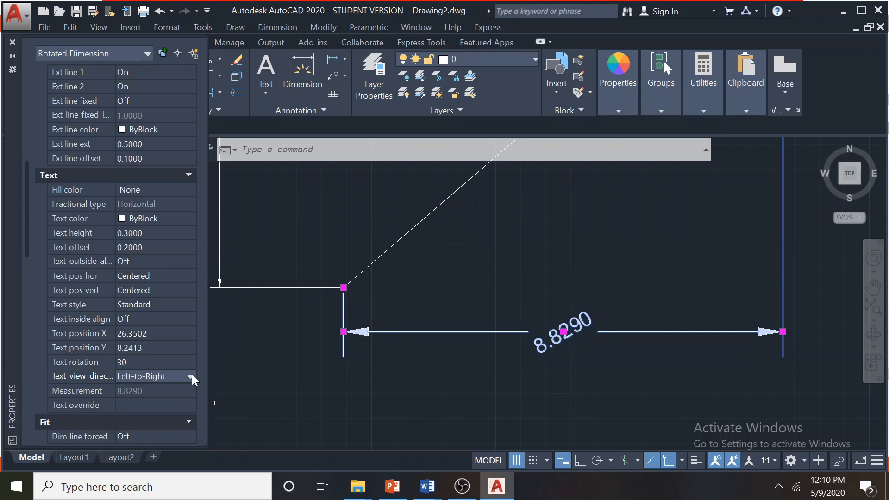
Override the horizontal dimension's text with 10, and clear the override again to restore the measured value
{"action": "left_click", "coordinate": [143, 404]}
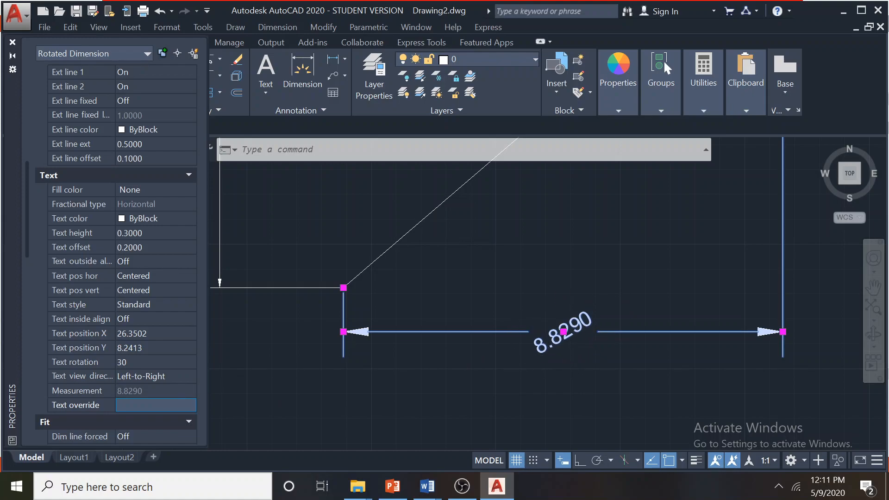
{"action": "key", "text": "Return"}
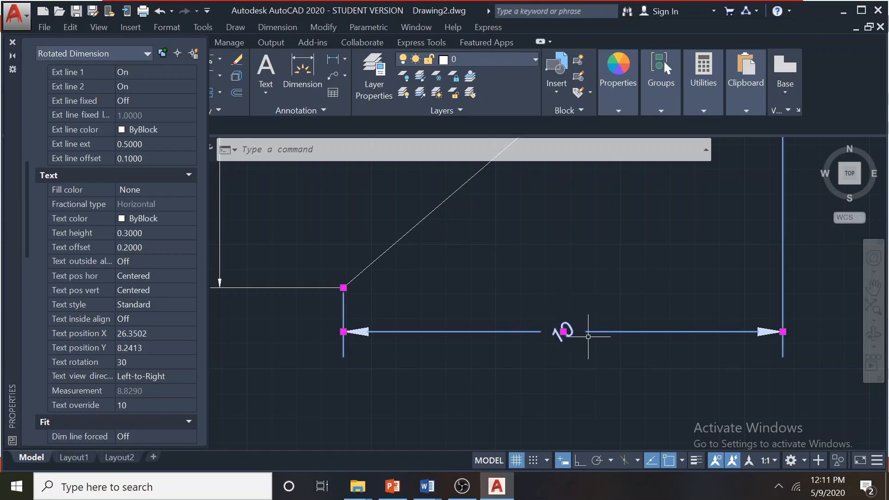
{"action": "left_click", "coordinate": [128, 406]}
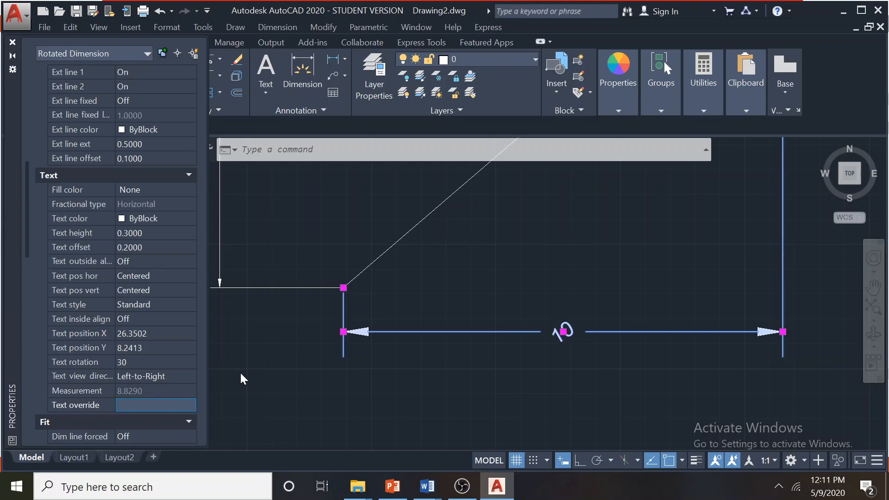
{"action": "key", "text": "Return"}
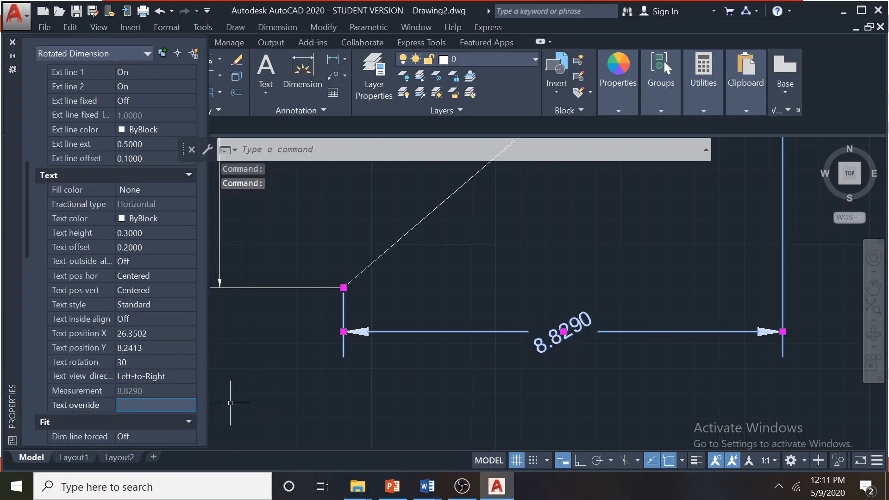
Override the horizontal dimension's text with assdsd, and remove that override again
{"action": "type", "text": "assdsd"}
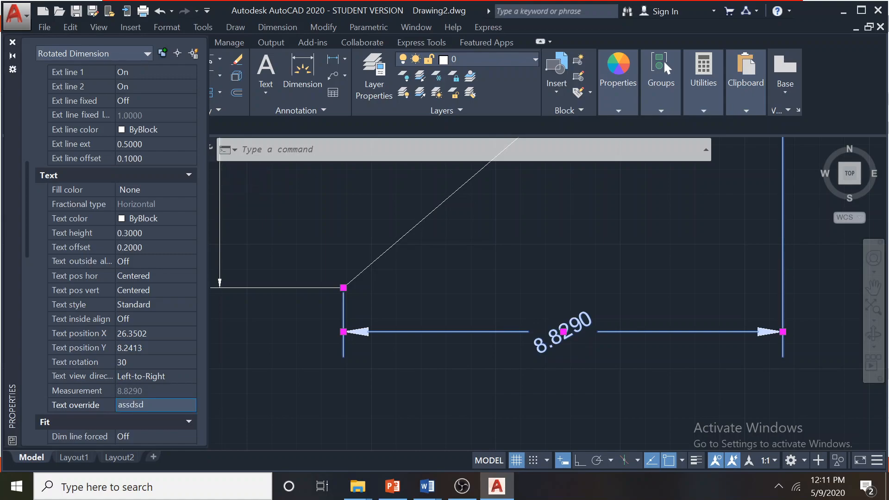
{"action": "key", "text": "Return"}
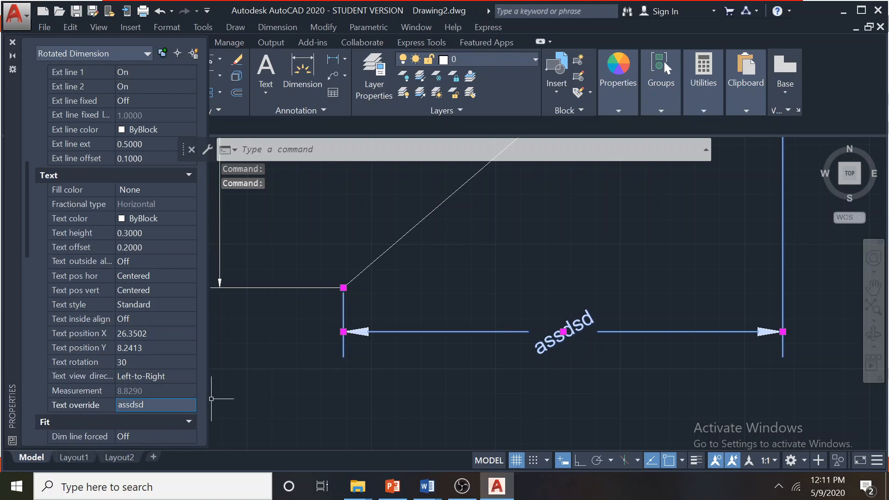
{"action": "key", "text": "BackSpace"}
{"action": "key", "text": "Return"}
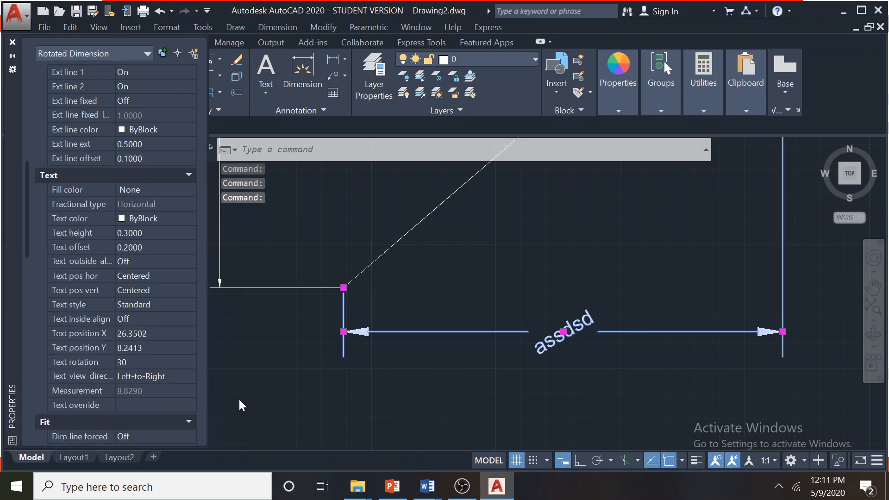
{"action": "left_click", "coordinate": [288, 390]}
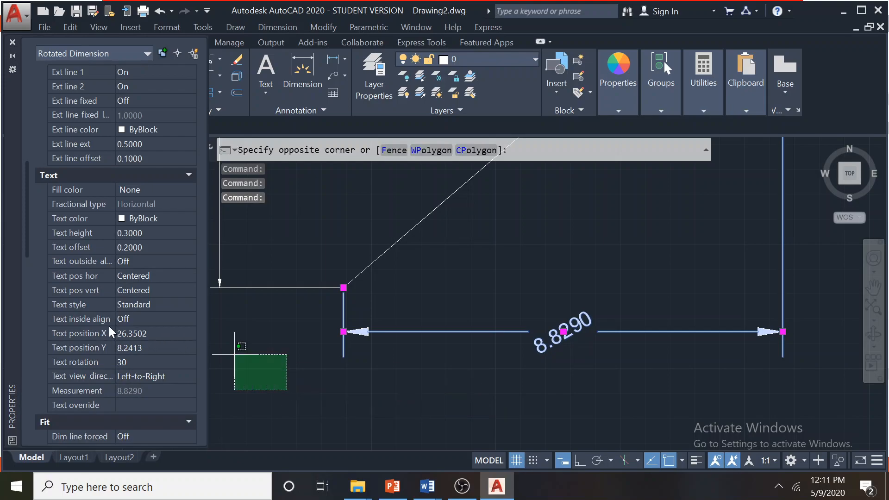
Look through the horizontal dimension's Fit and Primary Units properties
{"action": "scroll", "coordinate": [109, 326], "scroll_direction": "down", "scroll_amount": 2}
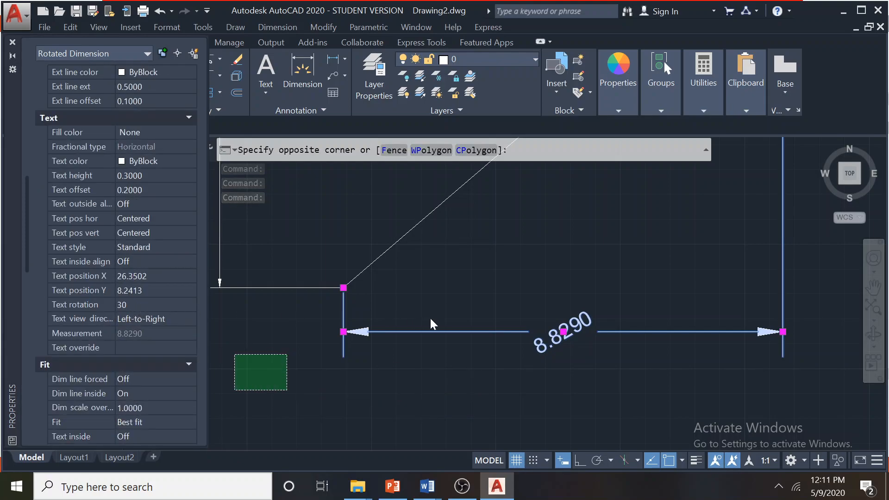
{"action": "scroll", "coordinate": [133, 310], "scroll_direction": "down", "scroll_amount": 2}
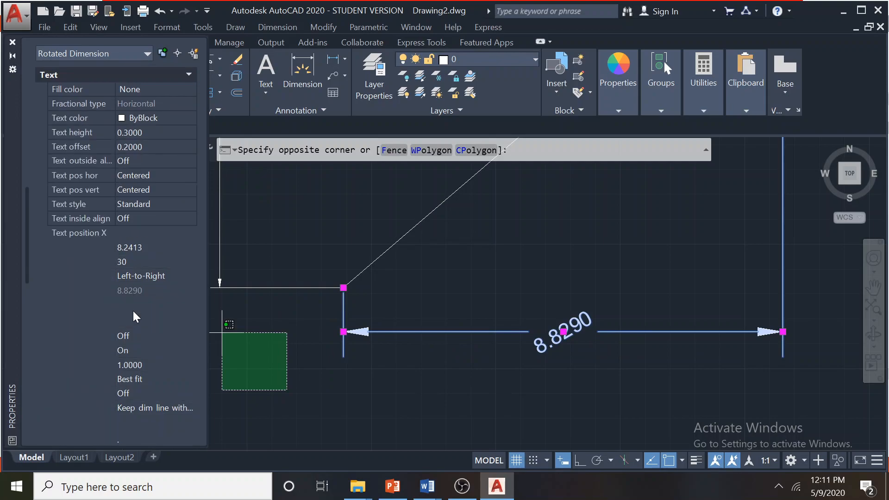
{"action": "left_click", "coordinate": [345, 404]}
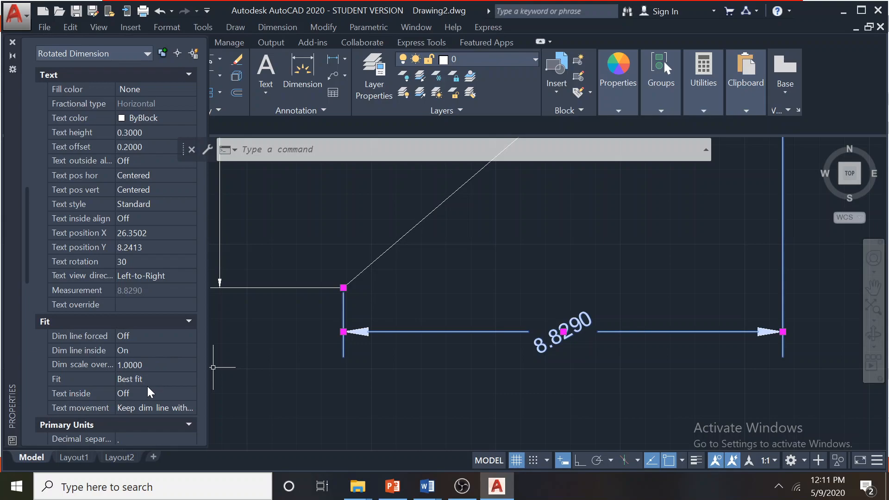
{"action": "scroll", "coordinate": [153, 341], "scroll_direction": "down", "scroll_amount": 4}
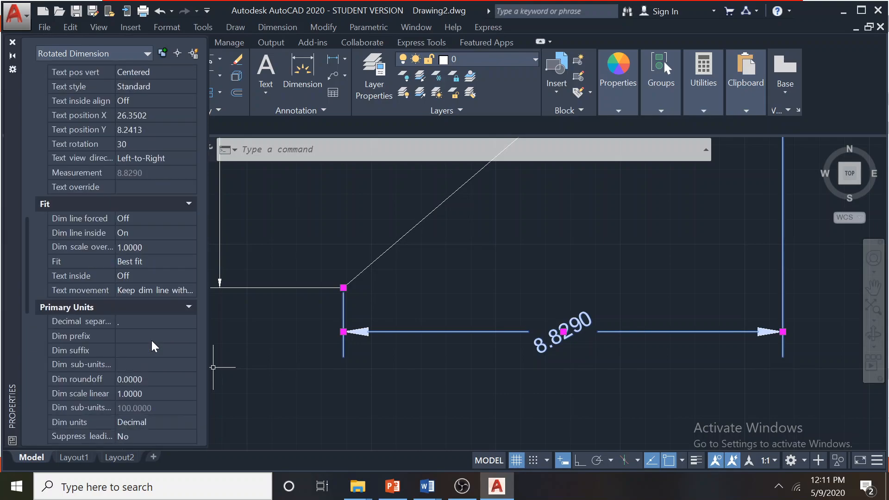
{"action": "scroll", "coordinate": [152, 345], "scroll_direction": "down", "scroll_amount": 2}
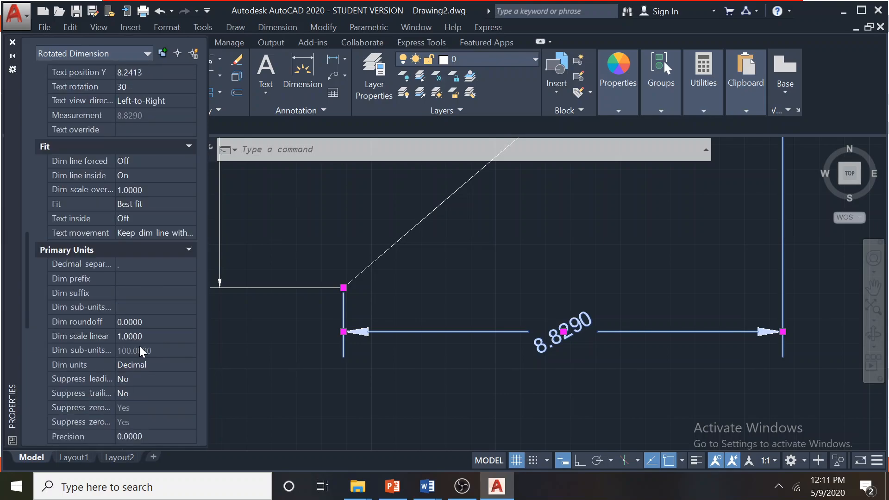
{"action": "left_click", "coordinate": [466, 492]}
{"action": "left_click", "coordinate": [463, 486]}
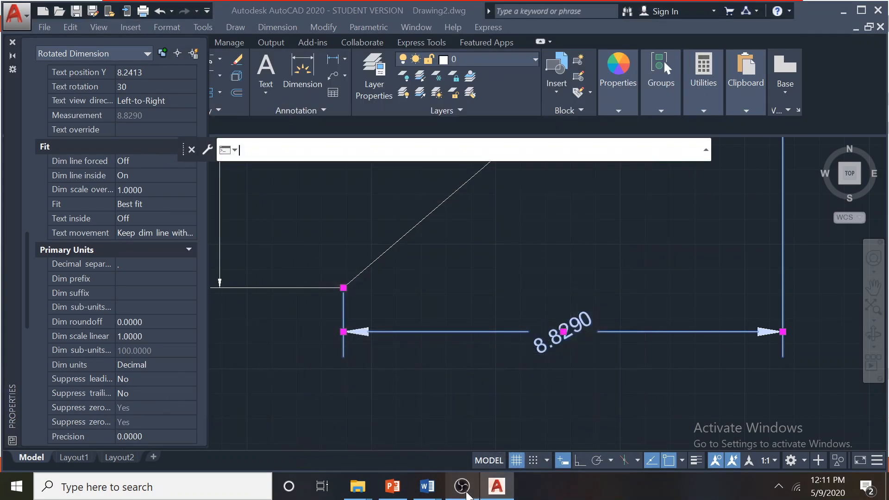
Set the horizontal dimension's decimal separator to a hyphen (-)
{"action": "left_click", "coordinate": [122, 263]}
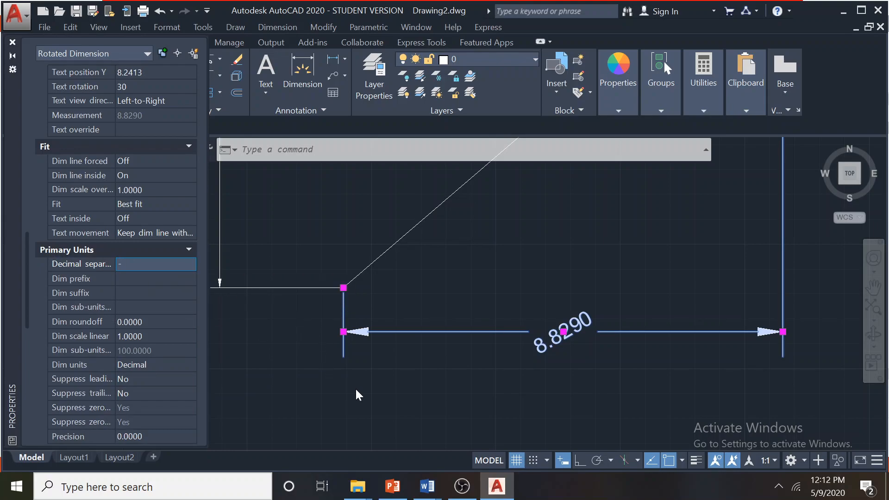
{"action": "type", "text": "-"}
{"action": "key", "text": "Return"}
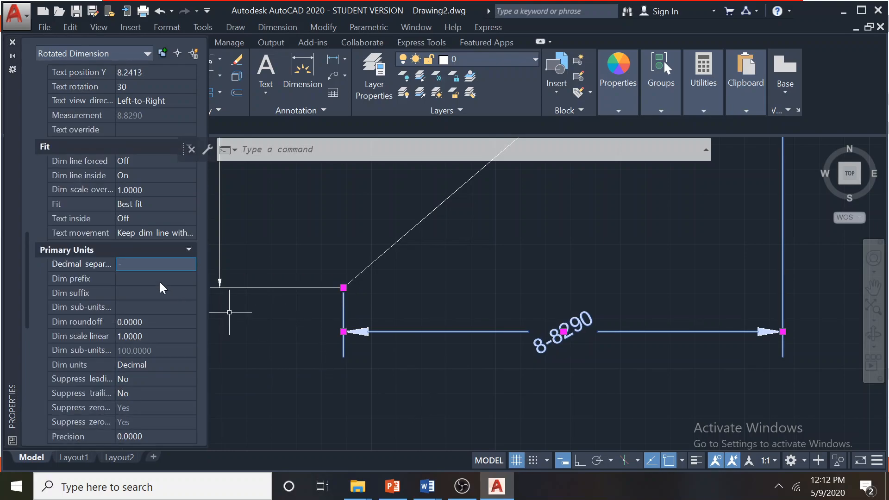
Add the suffix mm to the horizontal dimension and deselect it
{"action": "left_click", "coordinate": [121, 279]}
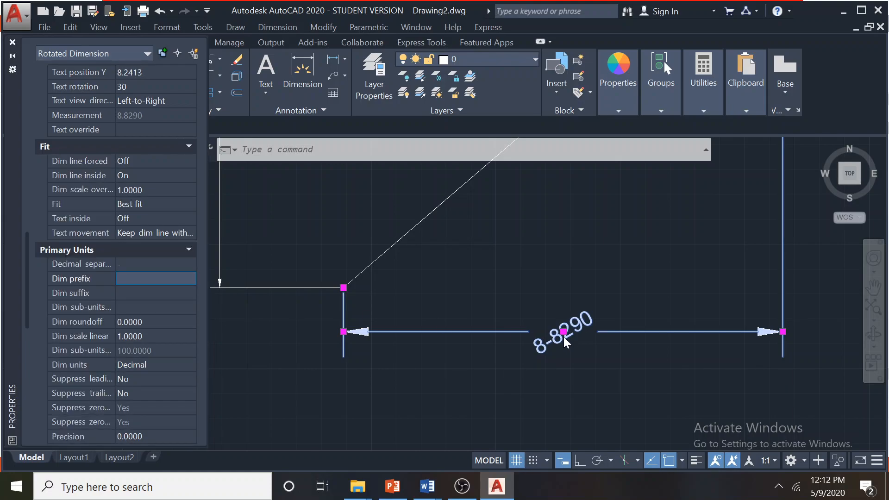
{"action": "left_click", "coordinate": [129, 295]}
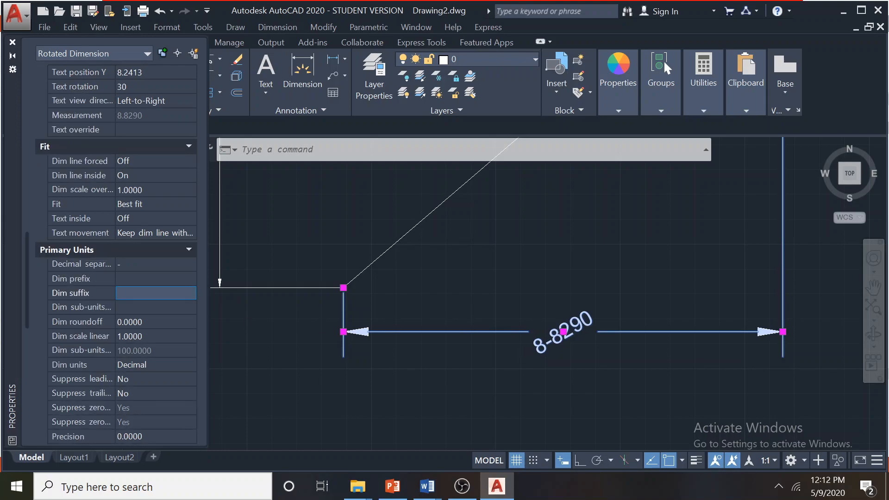
{"action": "key", "text": "Return"}
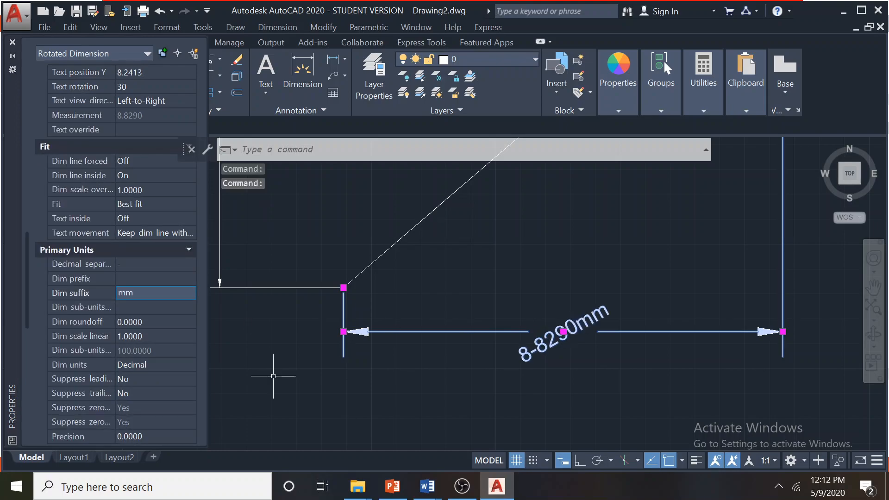
{"action": "scroll", "coordinate": [380, 332], "scroll_direction": "down", "scroll_amount": 4}
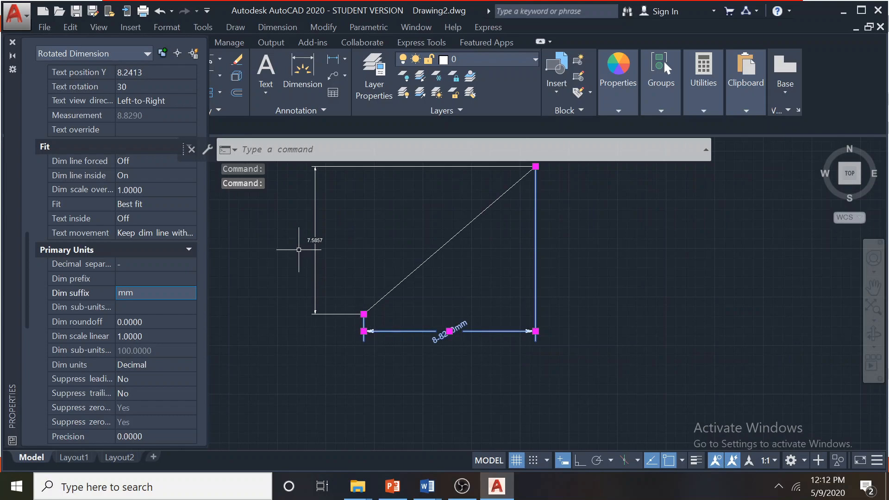
{"action": "scroll", "coordinate": [416, 331], "scroll_direction": "up", "scroll_amount": 2}
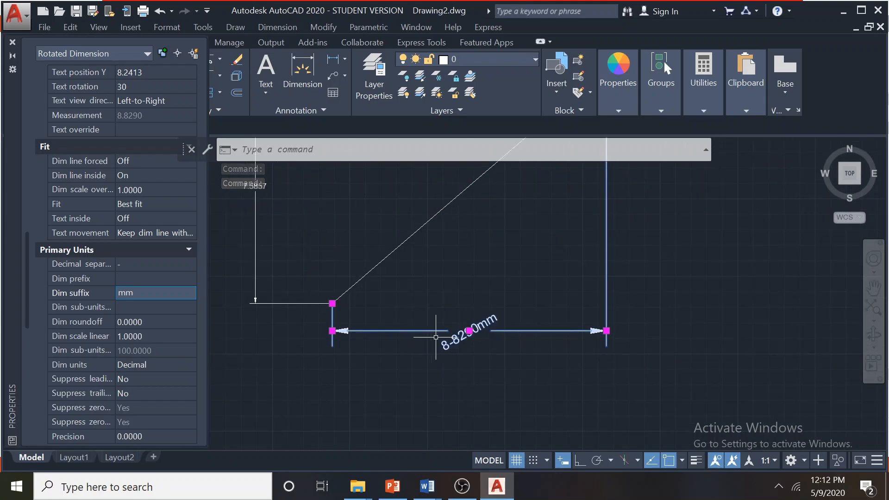
{"action": "scroll", "coordinate": [467, 336], "scroll_direction": "up", "scroll_amount": 2}
{"action": "scroll", "coordinate": [467, 337], "scroll_direction": "down", "scroll_amount": 2}
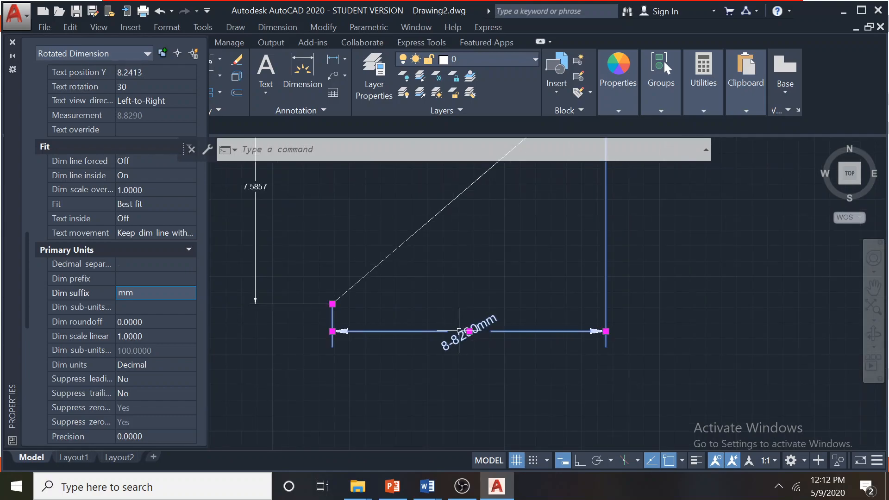
{"action": "middle_click_drag", "start_coordinate": [410, 298], "coordinate": [446, 331]}
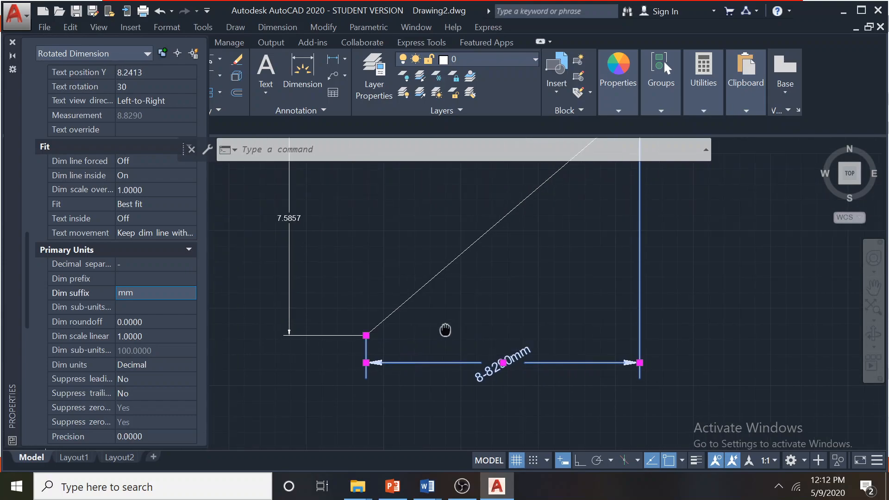
{"action": "key", "text": "Escape"}
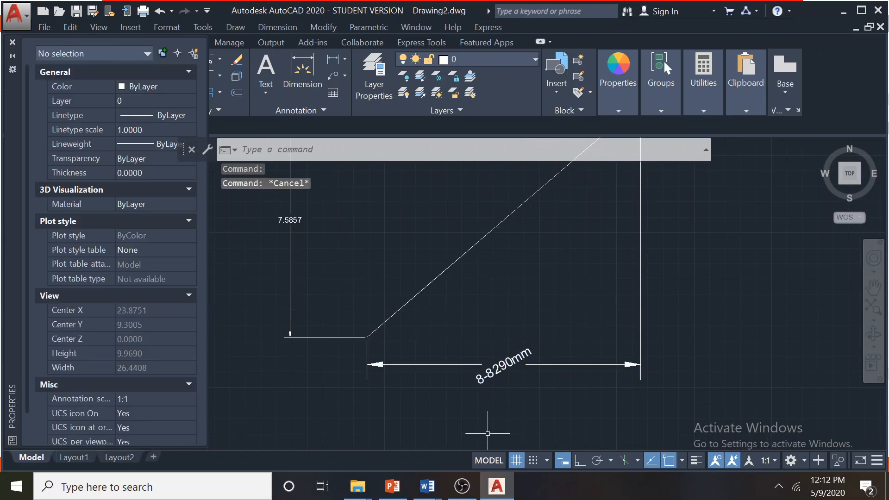
Match the vertical dimension's properties to those of the horizontal dimension
{"action": "middle_click_drag", "start_coordinate": [385, 280], "coordinate": [363, 311]}
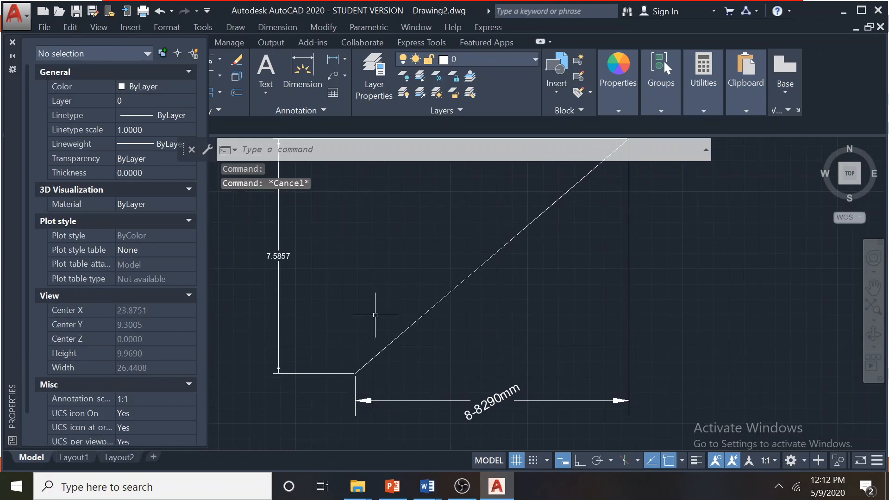
{"action": "left_click", "coordinate": [708, 107]}
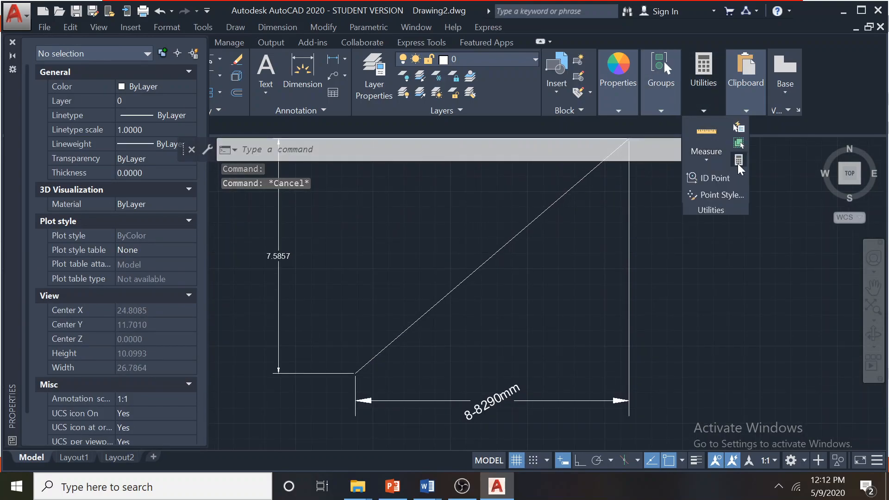
{"action": "left_click", "coordinate": [613, 99]}
{"action": "left_click", "coordinate": [615, 137]}
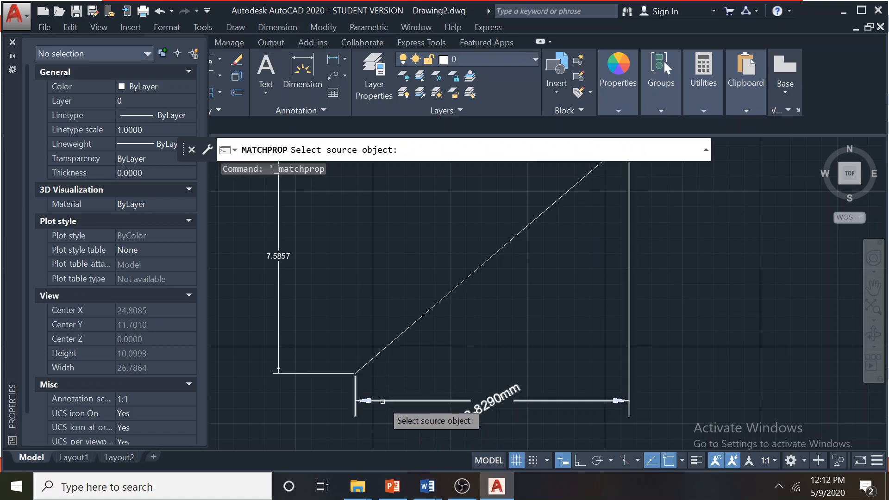
{"action": "left_click", "coordinate": [403, 401]}
{"action": "left_click", "coordinate": [278, 322]}
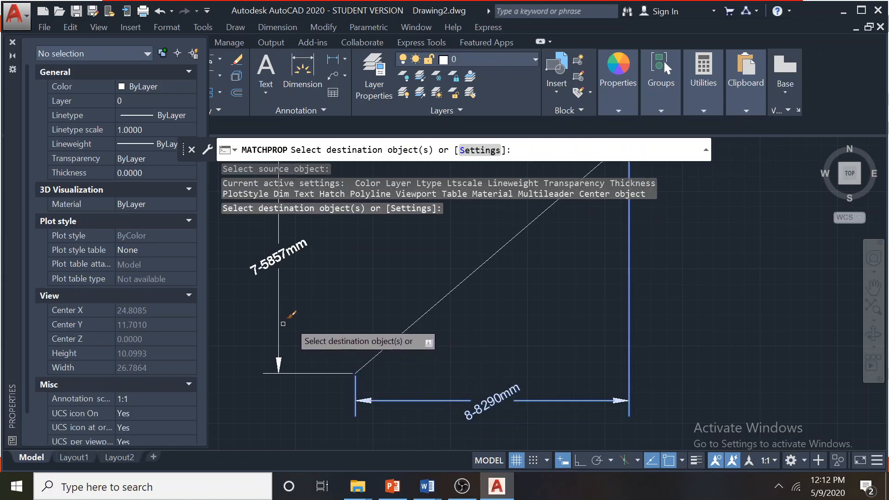
{"action": "scroll", "coordinate": [388, 271], "scroll_direction": "down", "scroll_amount": 4}
{"action": "key", "text": "Escape"}
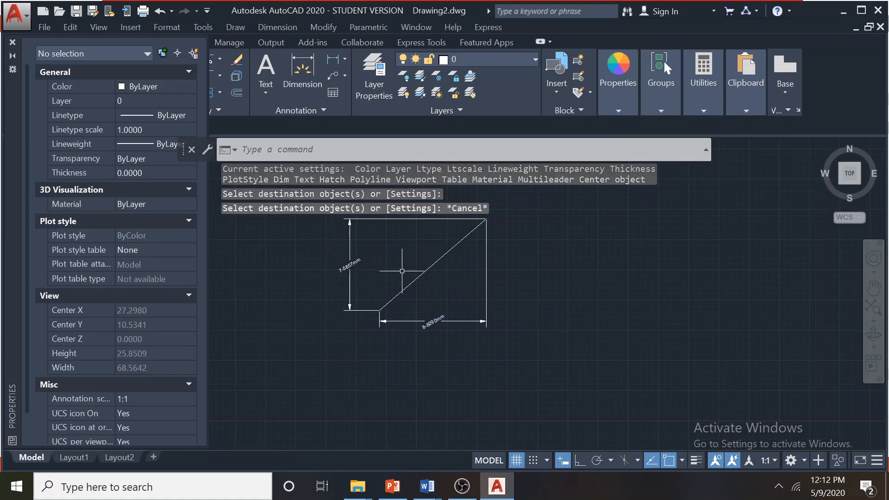
Set the horizontal dimension's primary unit precision to 0.00
{"action": "scroll", "coordinate": [397, 292], "scroll_direction": "up", "scroll_amount": 4}
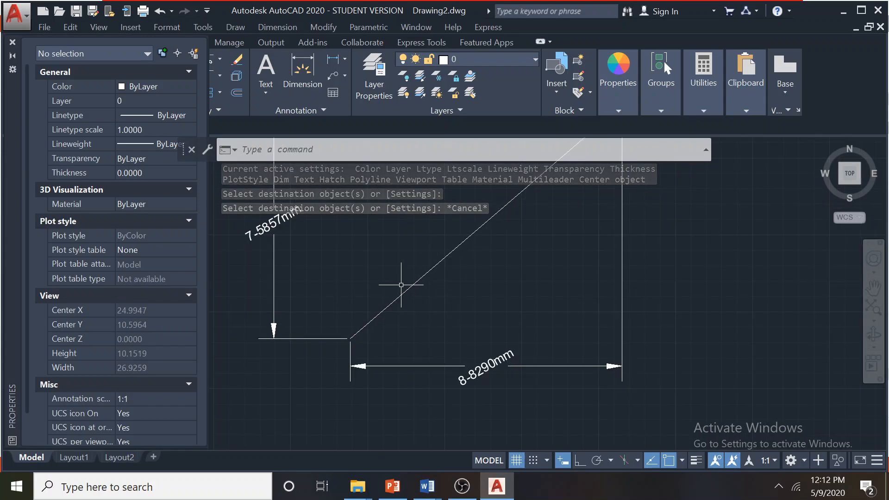
{"action": "left_click", "coordinate": [432, 365]}
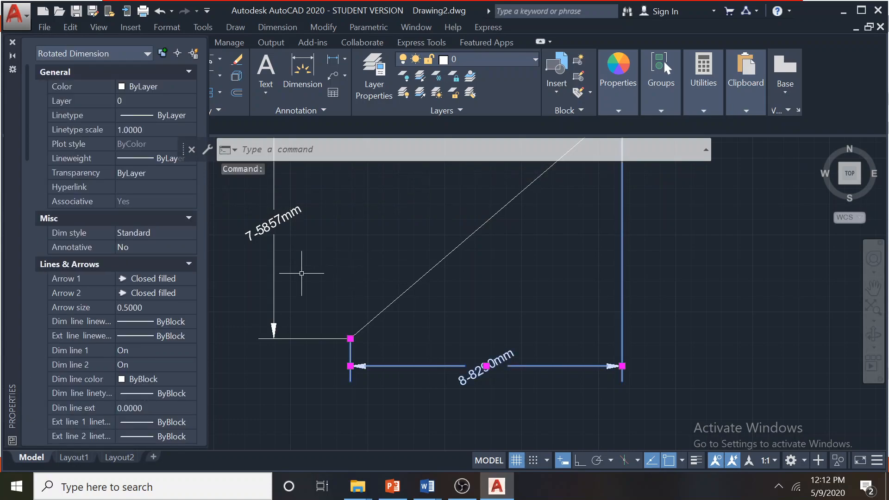
{"action": "left_click_drag", "start_coordinate": [27, 161], "coordinate": [30, 381]}
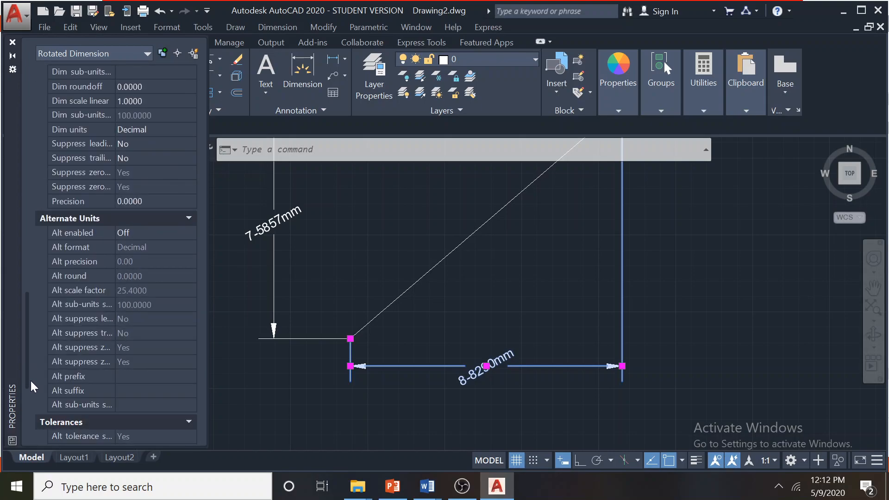
{"action": "scroll", "coordinate": [37, 348], "scroll_direction": "up", "scroll_amount": 1}
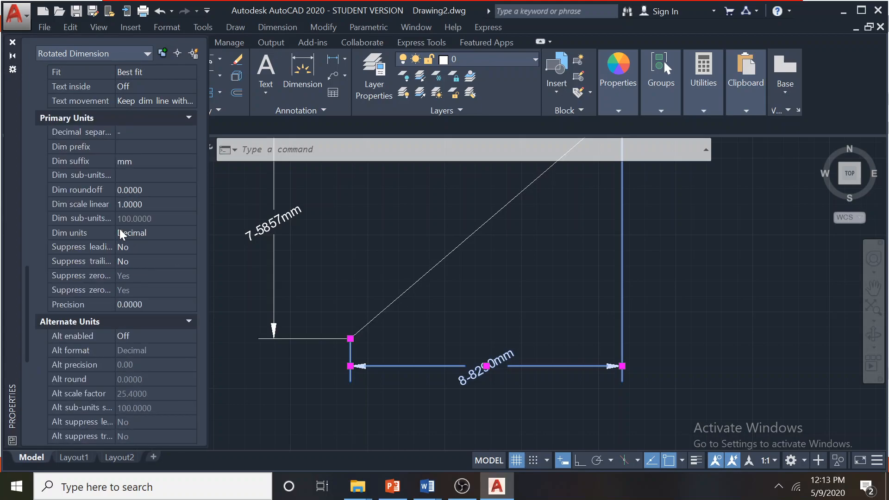
{"action": "left_click", "coordinate": [154, 304]}
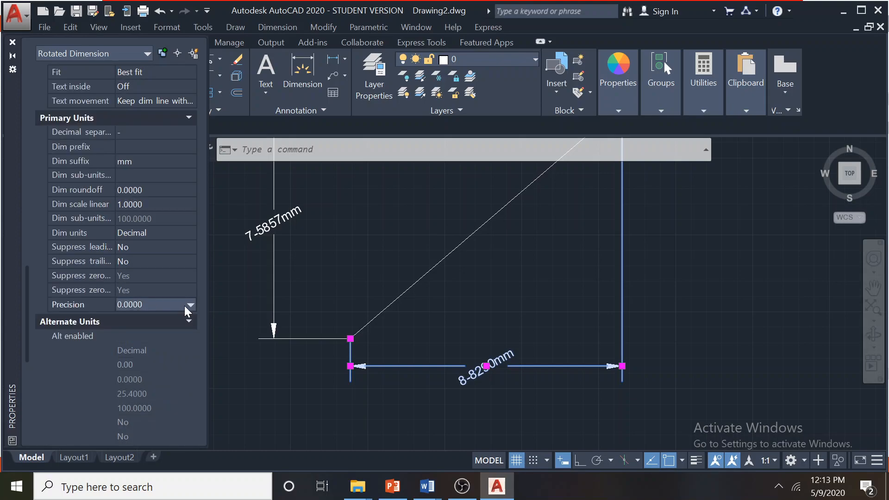
{"action": "left_click", "coordinate": [188, 305]}
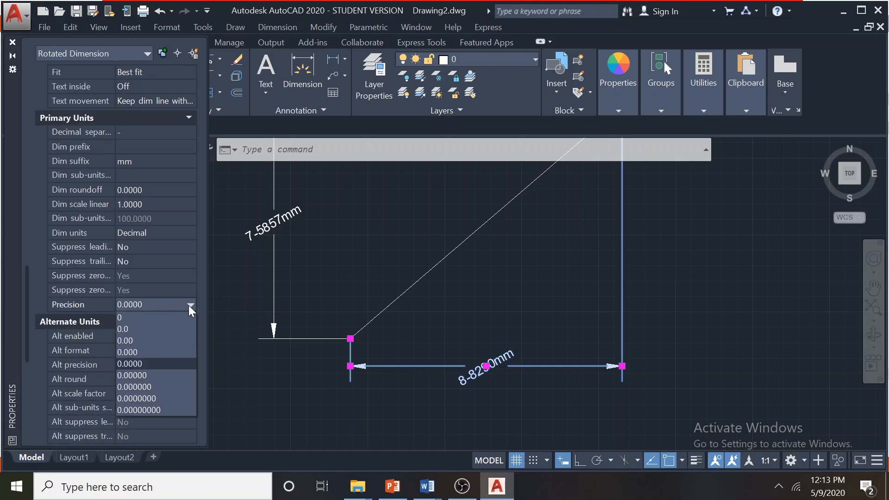
{"action": "left_click", "coordinate": [162, 335]}
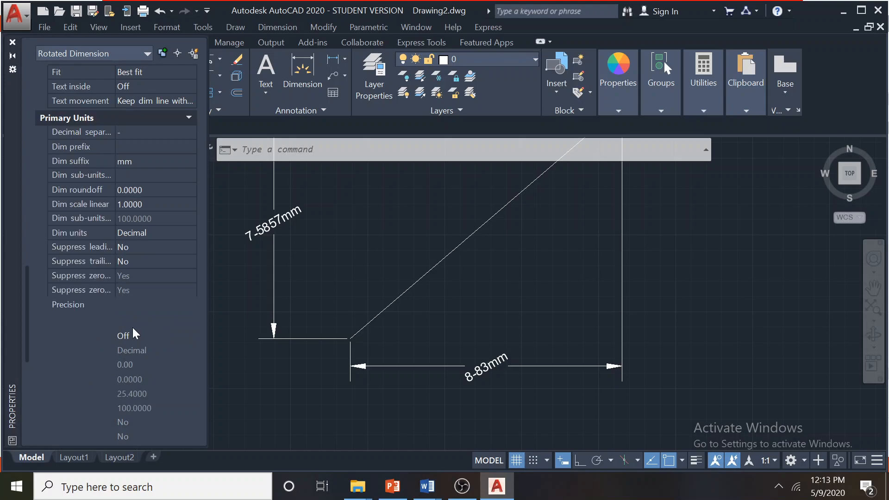
Turn on alternate units for the horizontal dimension
{"action": "left_click_drag", "start_coordinate": [28, 282], "coordinate": [26, 306]}
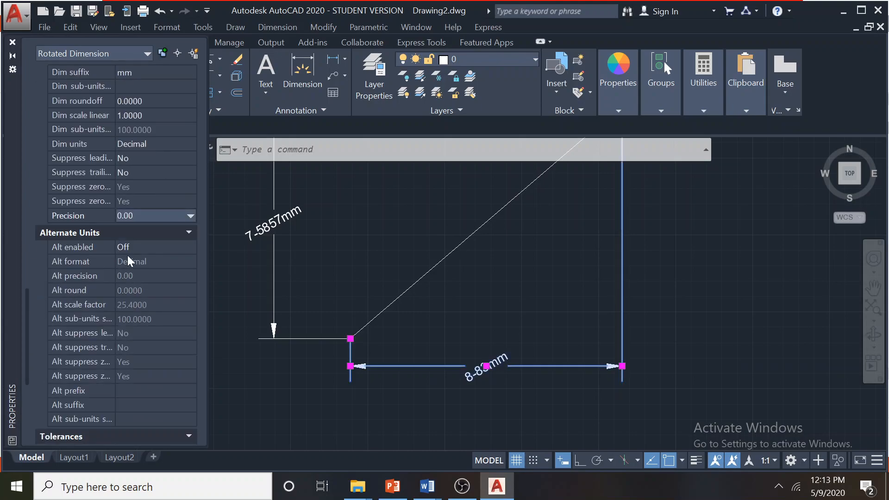
{"action": "left_click", "coordinate": [188, 249]}
{"action": "left_click", "coordinate": [163, 249]}
{"action": "left_click", "coordinate": [154, 260]}
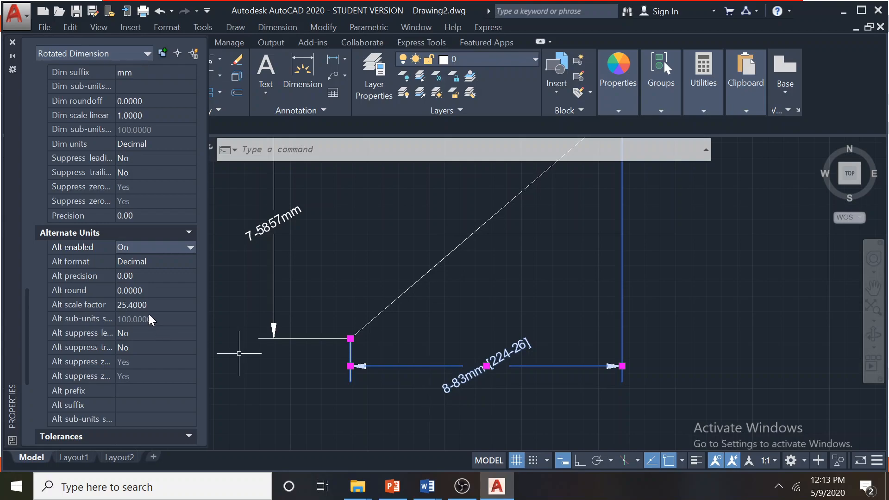
Change the horizontal dimension's primary unit suffix to inch
{"action": "left_click", "coordinate": [139, 72]}
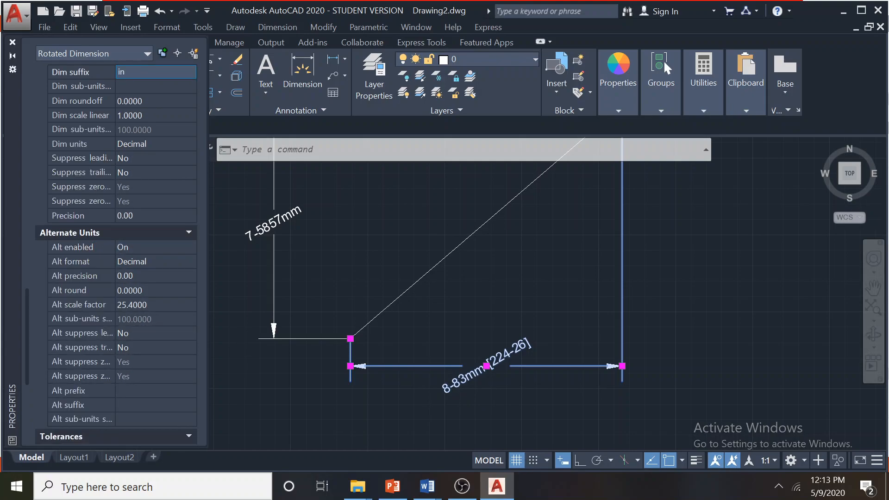
{"action": "left_click", "coordinate": [493, 338]}
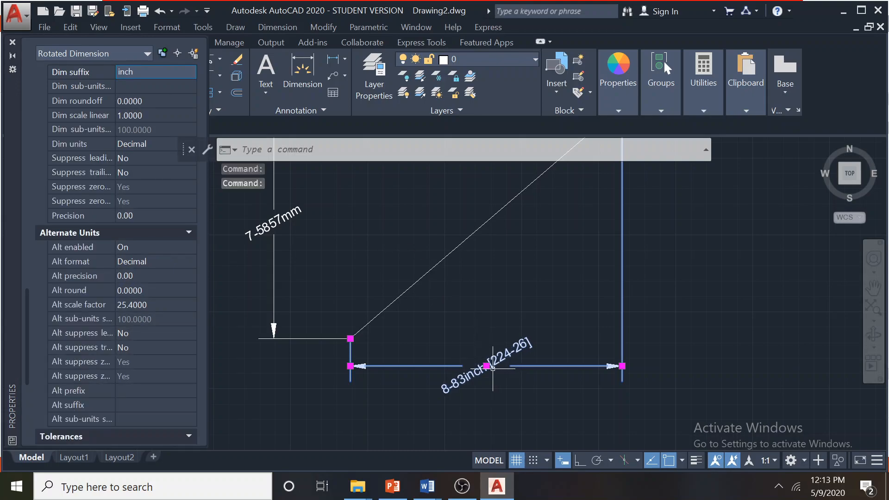
{"action": "scroll", "coordinate": [494, 368], "scroll_direction": "up", "scroll_amount": 2}
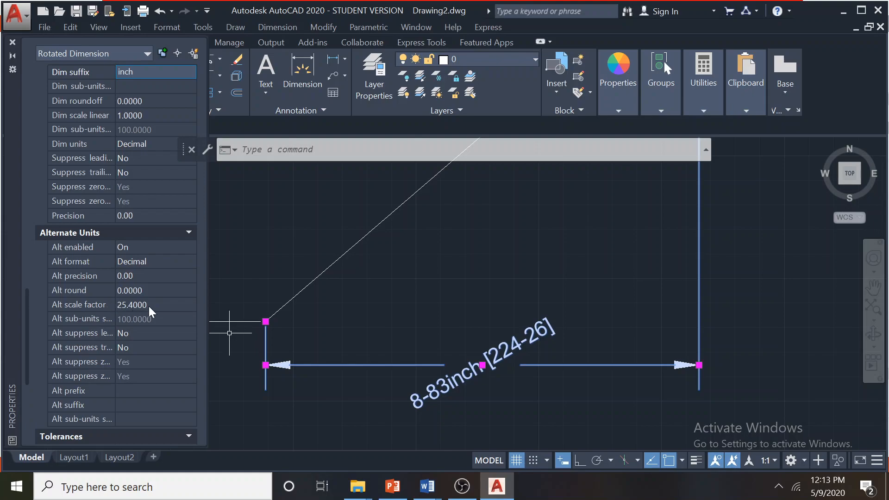
Find and open the Windows Calculator
{"action": "left_click", "coordinate": [153, 488]}
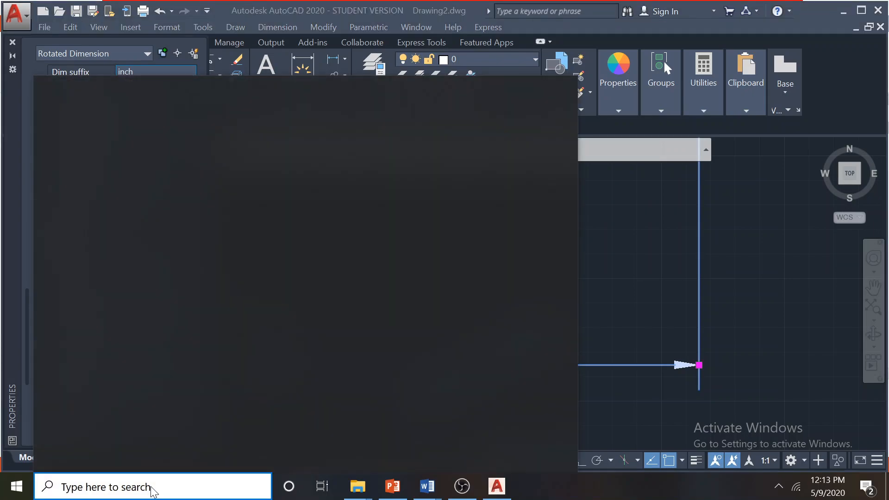
{"action": "type", "text": "calcu"}
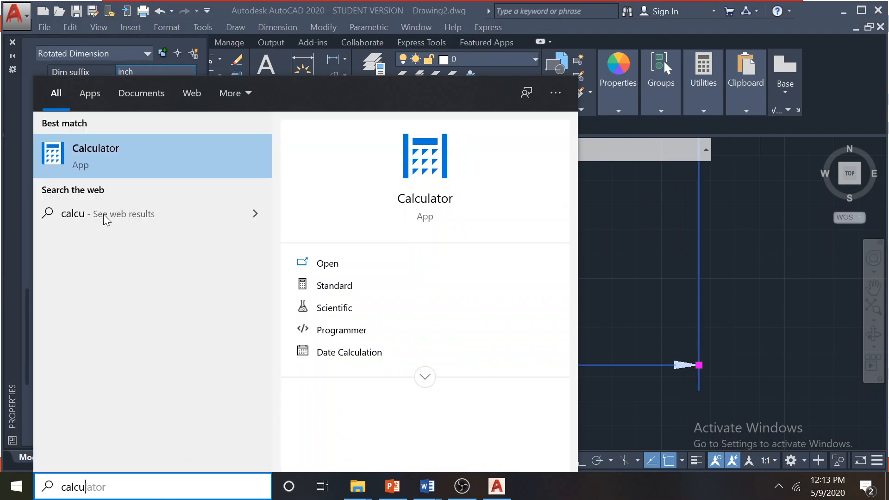
{"action": "left_click", "coordinate": [110, 159]}
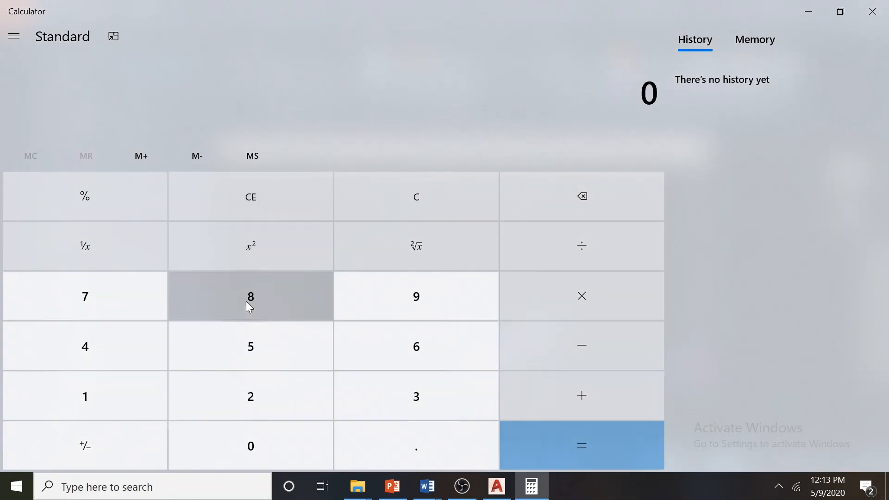
Multiply 8.83 by 25.4 to check the alternate unit conversion, and return to the AutoCAD drawing
{"action": "left_click", "coordinate": [249, 307]}
{"action": "left_click", "coordinate": [399, 454]}
{"action": "left_click", "coordinate": [276, 304]}
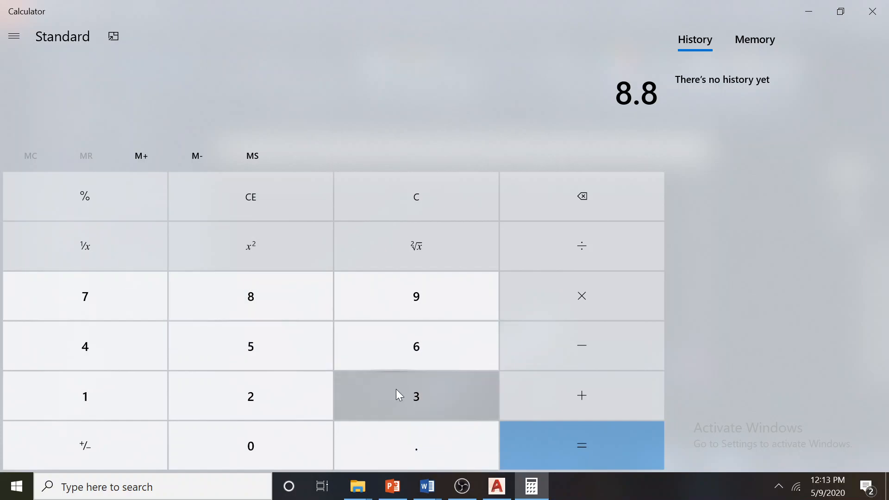
{"action": "left_click", "coordinate": [397, 394]}
{"action": "left_click", "coordinate": [603, 296]}
{"action": "left_click", "coordinate": [264, 399]}
{"action": "left_click", "coordinate": [250, 354]}
{"action": "left_click", "coordinate": [383, 451]}
{"action": "left_click", "coordinate": [137, 345]}
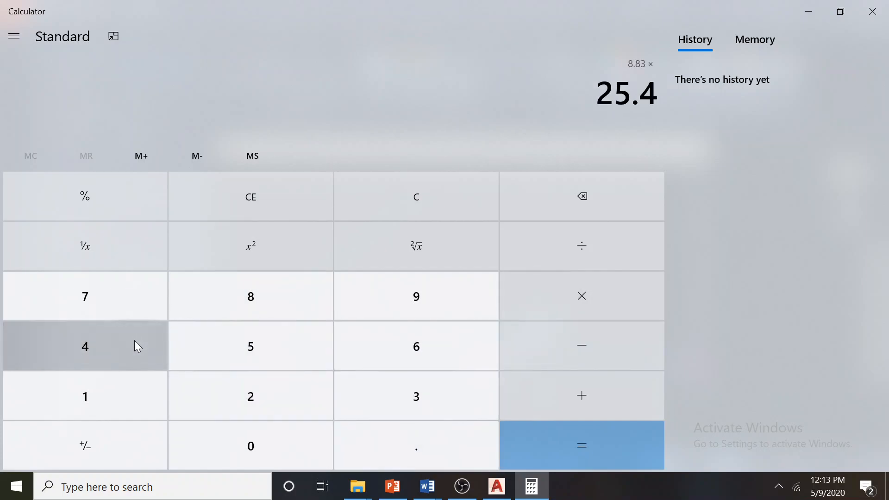
{"action": "left_click", "coordinate": [571, 438]}
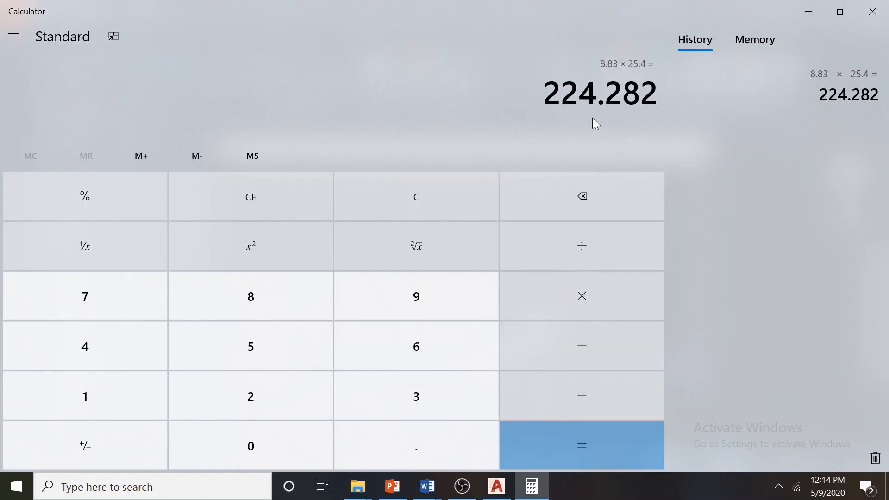
{"action": "left_click", "coordinate": [809, 11]}
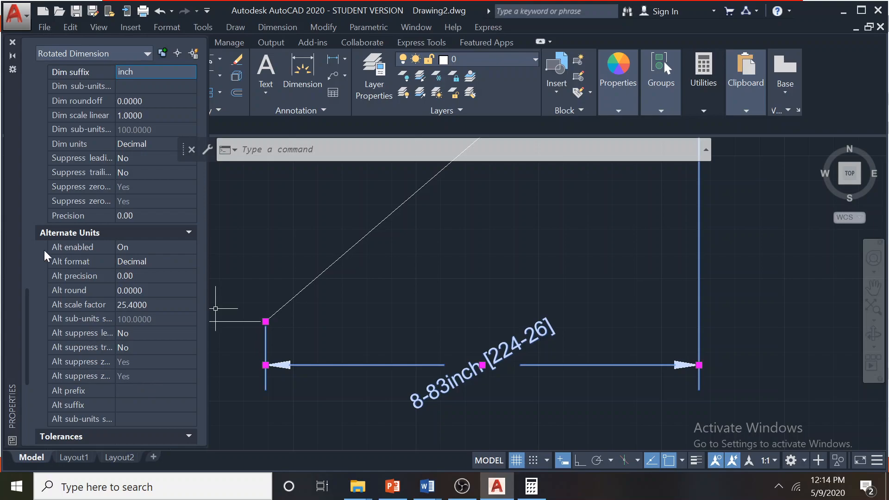
Look through the horizontal dimension's Tolerances properties and compare both dimensions in the drawing
{"action": "left_click_drag", "start_coordinate": [26, 316], "coordinate": [20, 362]}
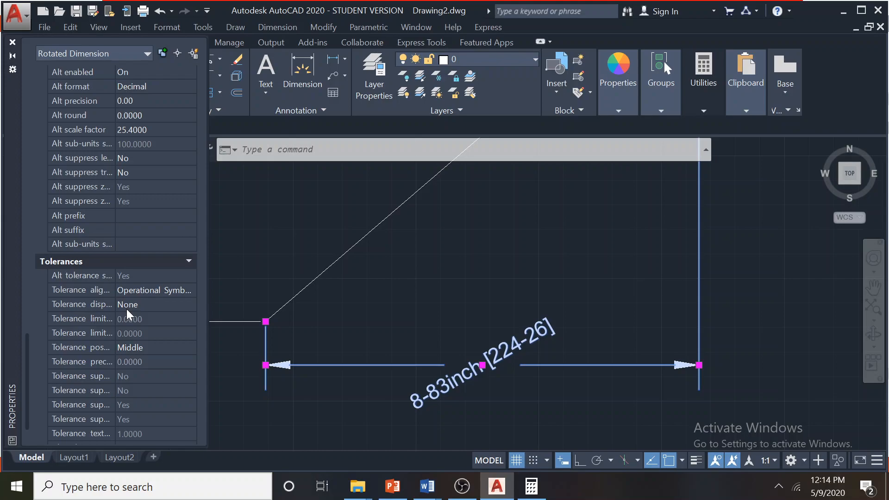
{"action": "scroll", "coordinate": [371, 293], "scroll_direction": "down", "scroll_amount": 5}
{"action": "scroll", "coordinate": [348, 256], "scroll_direction": "up", "scroll_amount": 3}
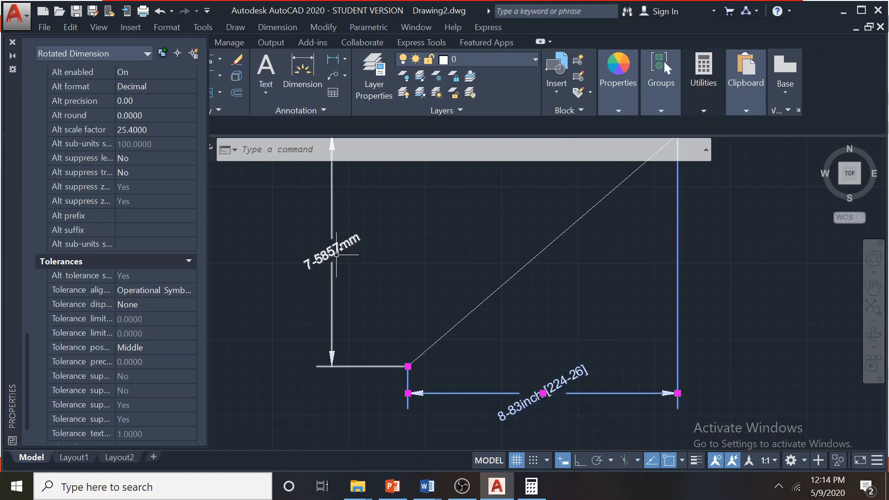
{"action": "scroll", "coordinate": [535, 296], "scroll_direction": "down", "scroll_amount": 2}
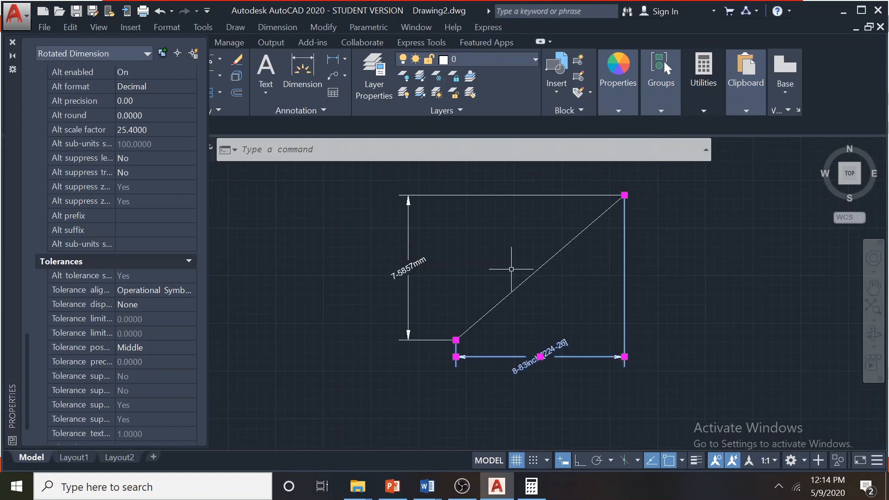
Deselect the horizontal dimension and close the Properties palette
{"action": "key", "text": "Escape"}
{"action": "middle_click_drag", "start_coordinate": [474, 274], "coordinate": [414, 289]}
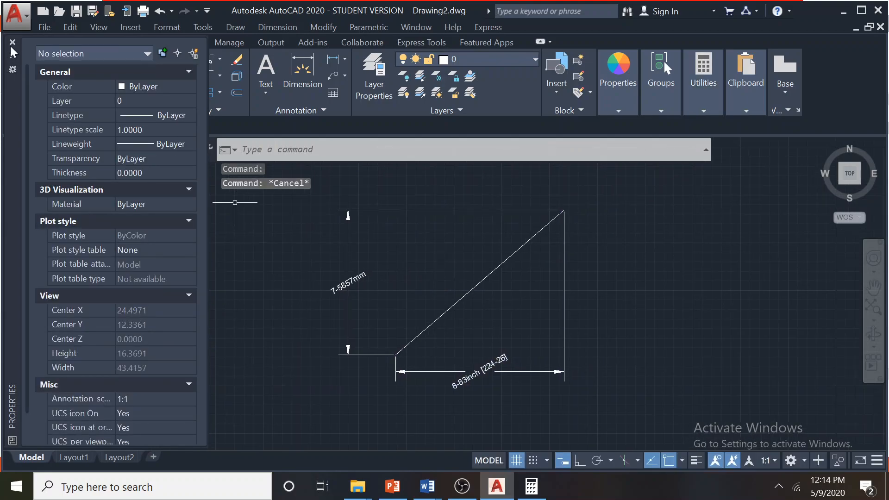
{"action": "key", "text": "ctrl+1"}
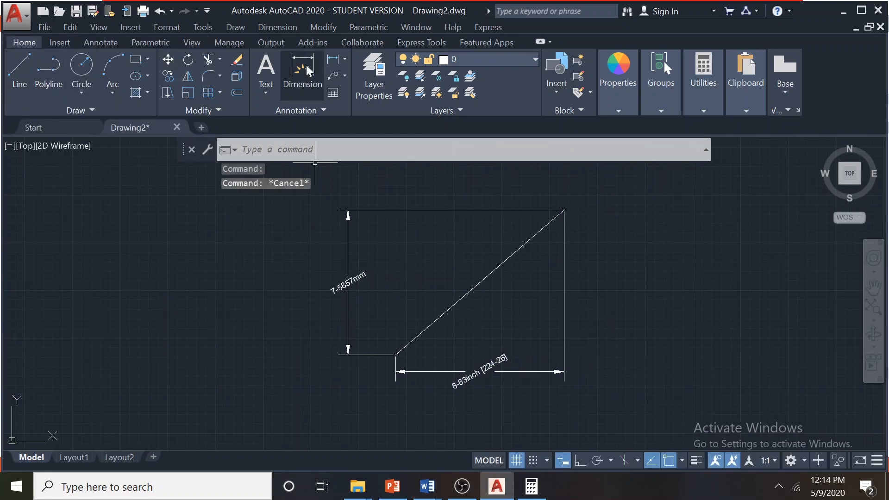
{"action": "left_click", "coordinate": [266, 27]}
{"action": "left_click", "coordinate": [462, 485]}
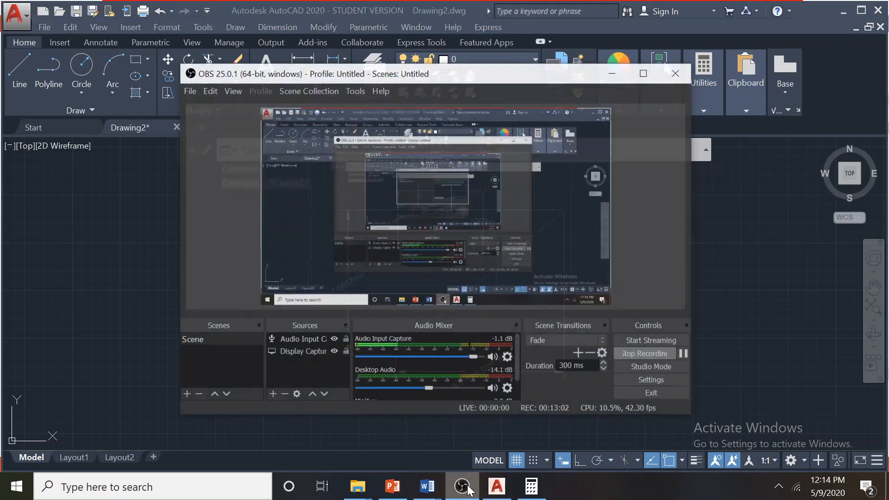
{"action": "left_click", "coordinate": [687, 349]}
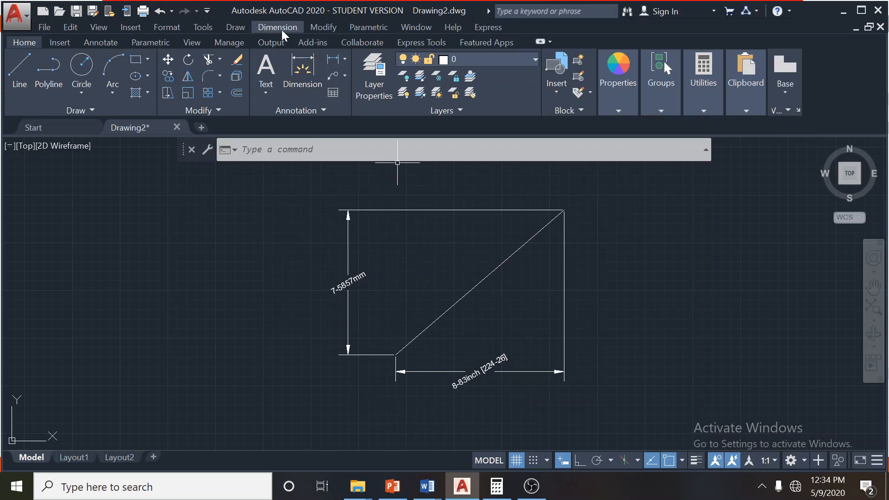
Add an aligned dimension between the diagonal line's lower and upper endpoints, placing it parallel on the line's upper-left side
{"action": "left_click", "coordinate": [282, 30]}
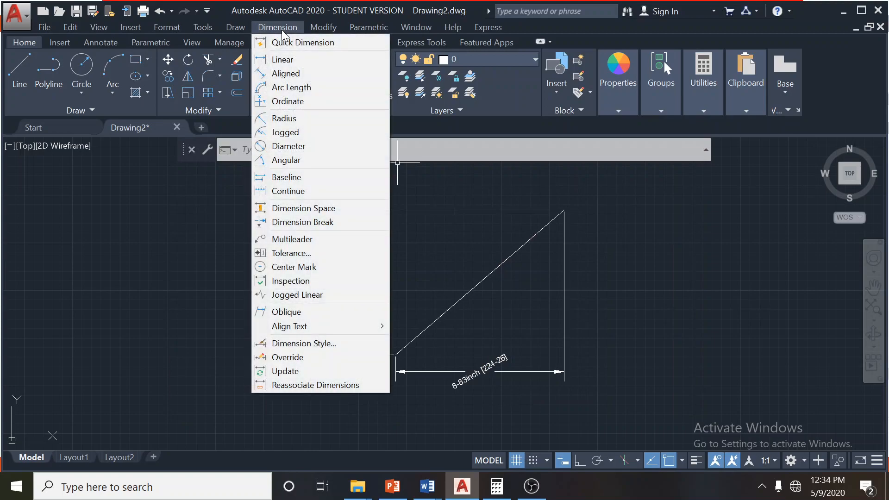
{"action": "left_click", "coordinate": [290, 75]}
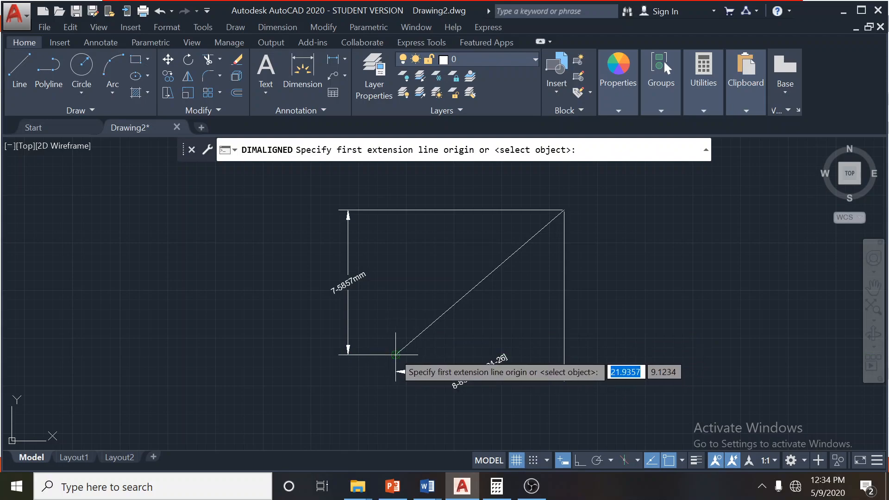
{"action": "left_click", "coordinate": [396, 354]}
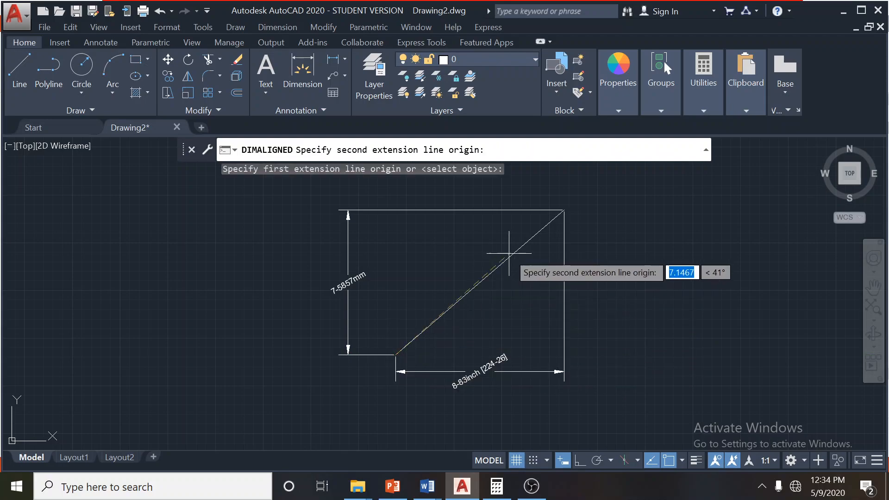
{"action": "left_click", "coordinate": [565, 210]}
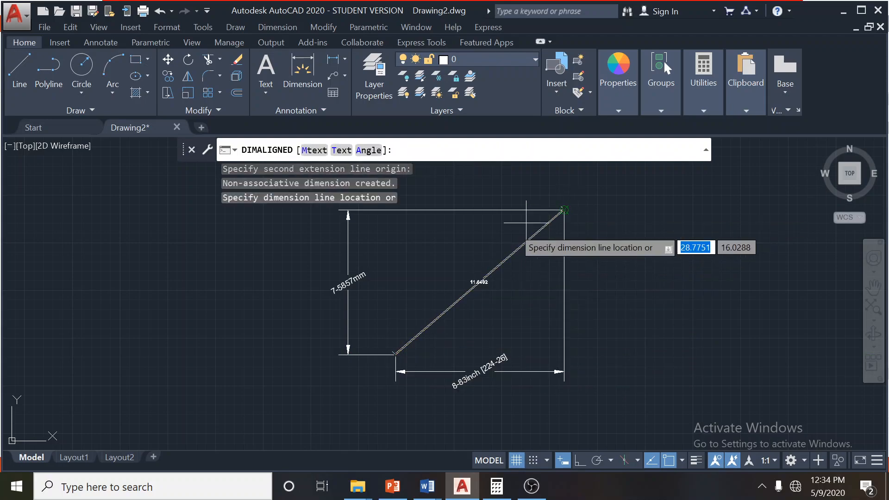
{"action": "left_click", "coordinate": [472, 261]}
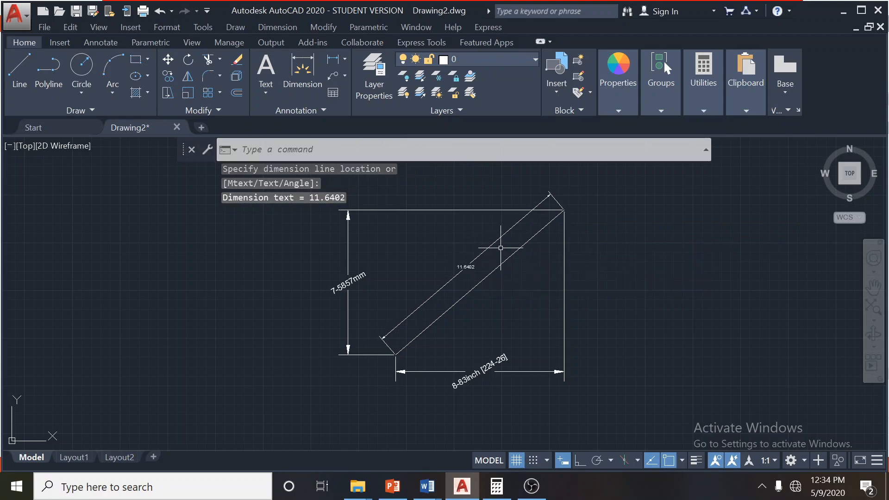
{"action": "scroll", "coordinate": [500, 248], "scroll_direction": "up", "scroll_amount": 5}
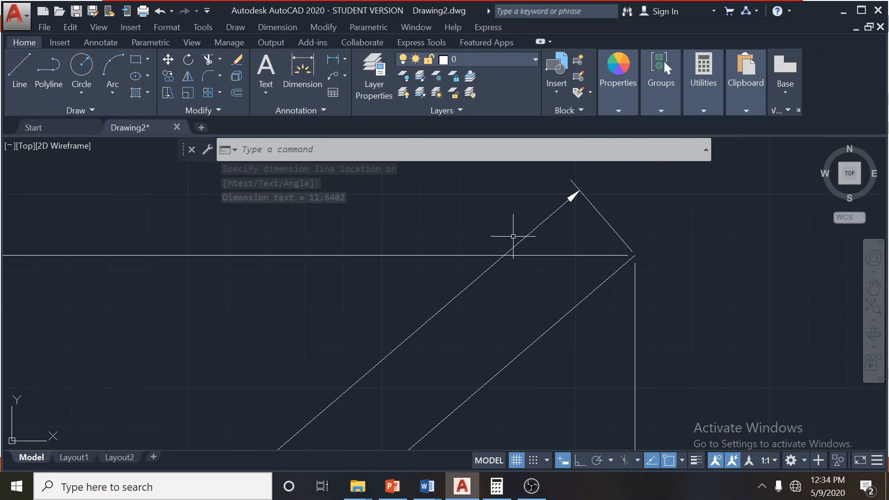
{"action": "scroll", "coordinate": [495, 240], "scroll_direction": "down", "scroll_amount": 5}
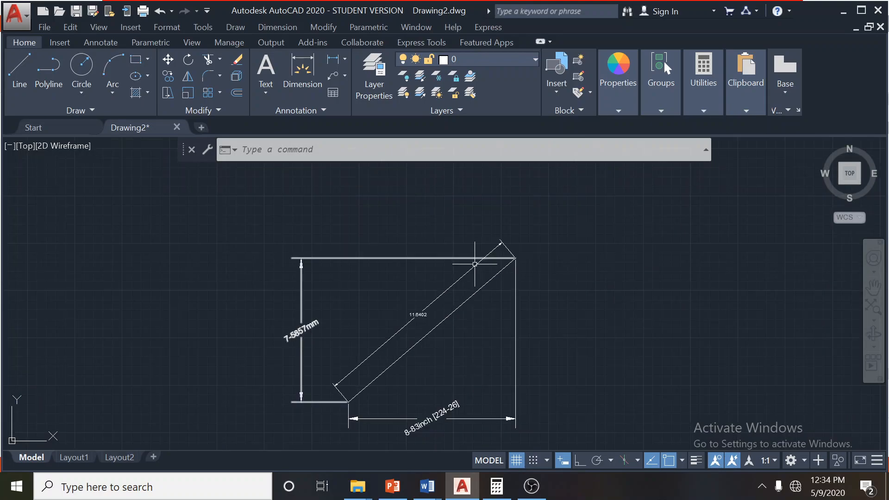
{"action": "scroll", "coordinate": [460, 269], "scroll_direction": "up", "scroll_amount": 4}
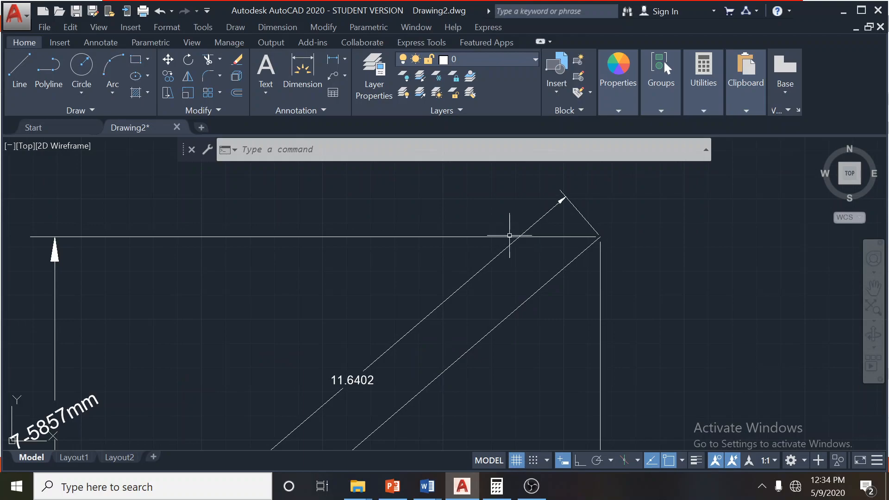
{"action": "scroll", "coordinate": [509, 235], "scroll_direction": "down", "scroll_amount": 3}
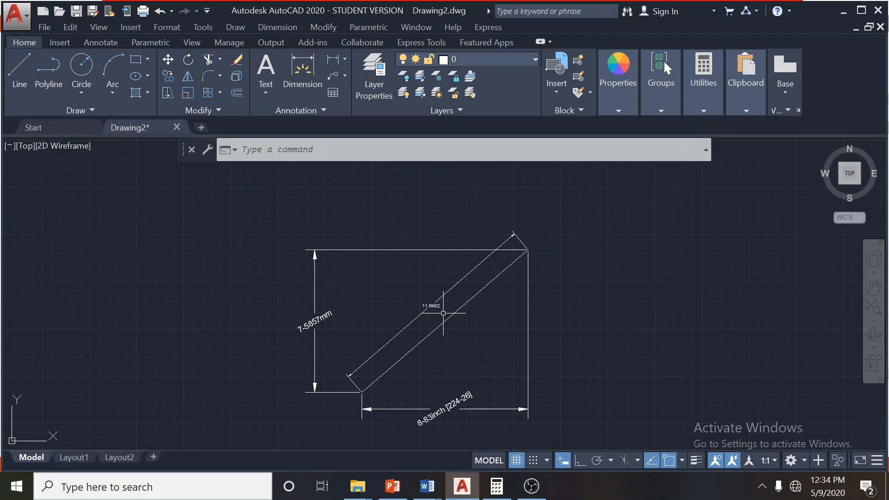
Match the horizontal dimension's properties onto the aligned dimension along the diagonal line
{"action": "middle_click_drag", "start_coordinate": [442, 354], "coordinate": [430, 335]}
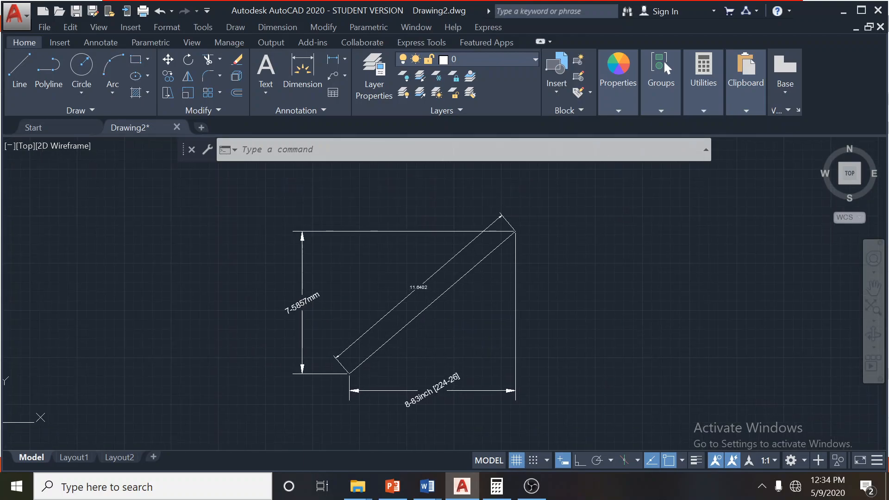
{"action": "left_click", "coordinate": [618, 81]}
{"action": "left_click", "coordinate": [617, 149]}
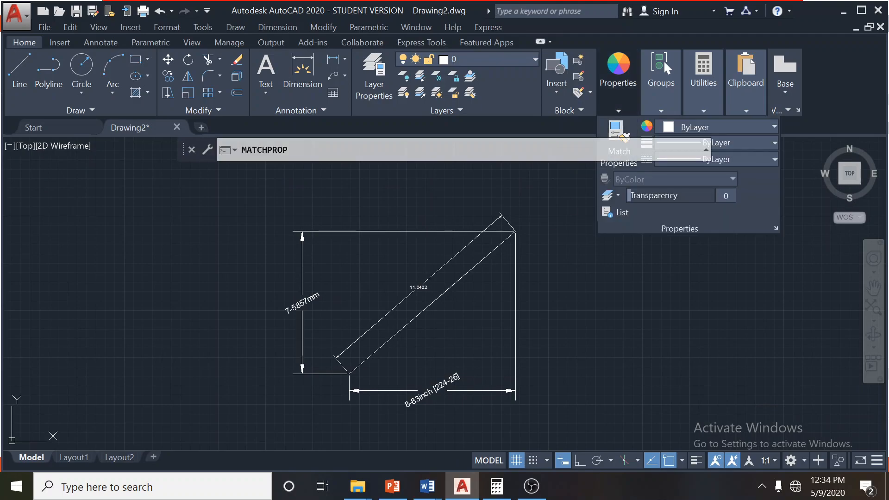
{"action": "left_click", "coordinate": [449, 390]}
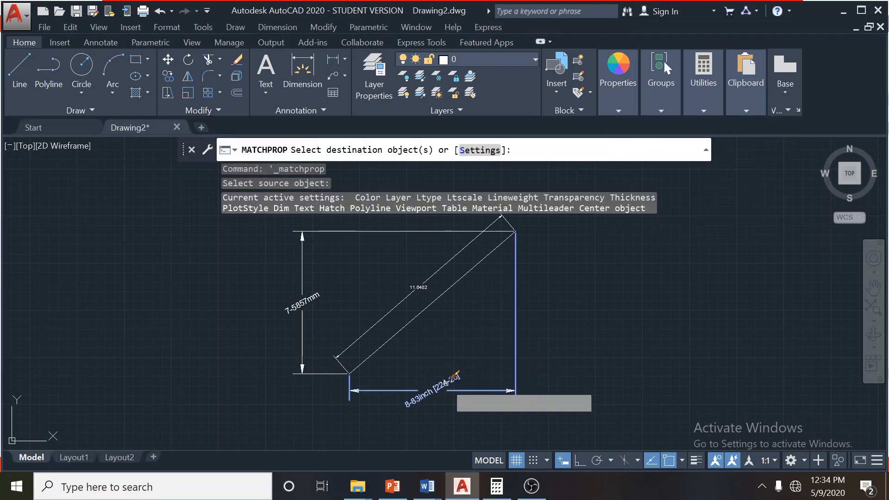
{"action": "left_click", "coordinate": [423, 301]}
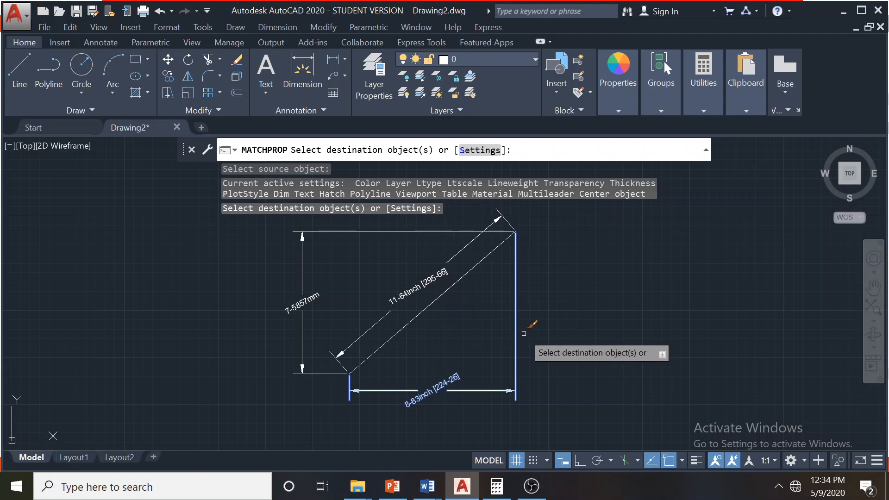
End the Match Properties command and undo the property match on the aligned dimension
{"action": "key", "text": "ctrl+z"}
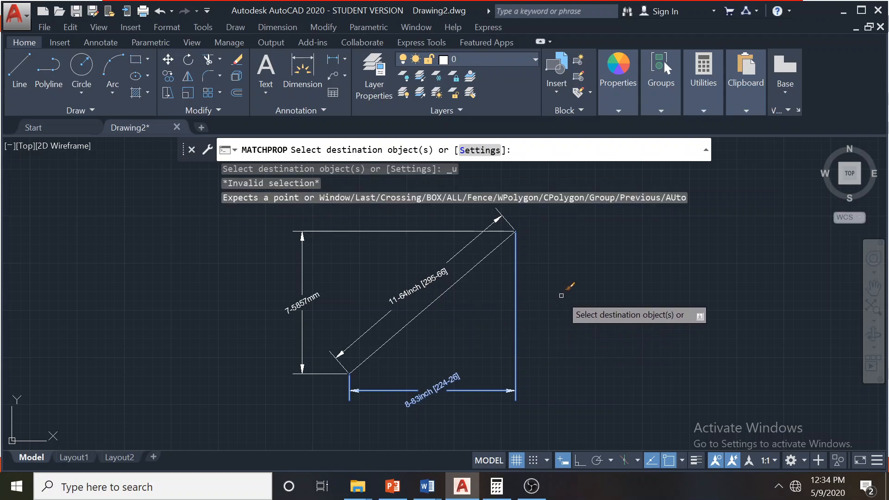
{"action": "key", "text": "Escape"}
{"action": "key", "text": "ctrl+z"}
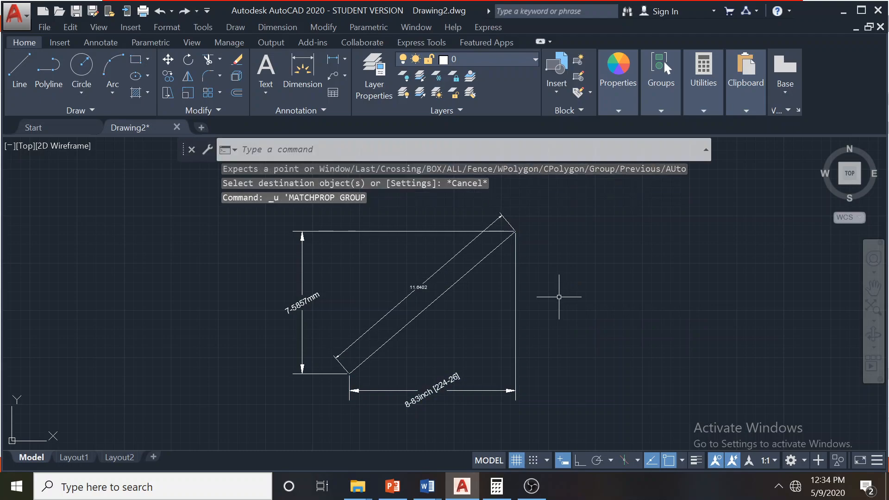
{"action": "left_click", "coordinate": [296, 29]}
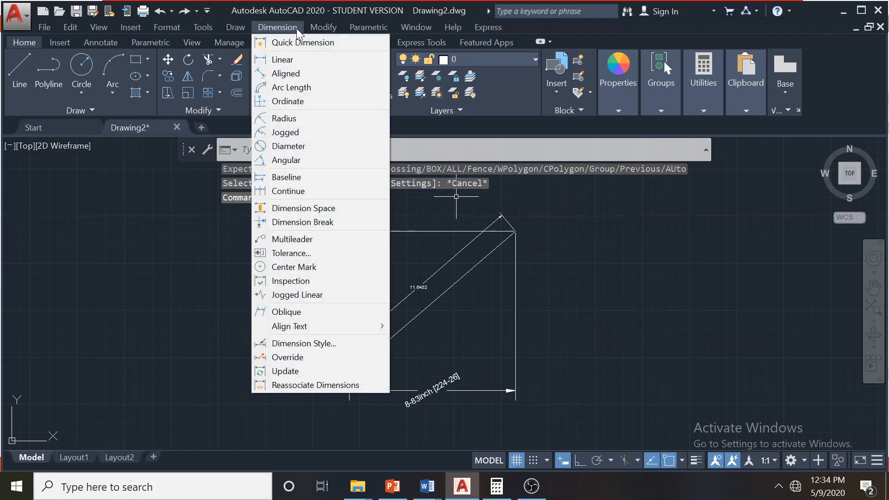
{"action": "left_click", "coordinate": [449, 152]}
{"action": "left_click", "coordinate": [546, 263]}
{"action": "middle_click_drag", "start_coordinate": [562, 251], "coordinate": [361, 278]}
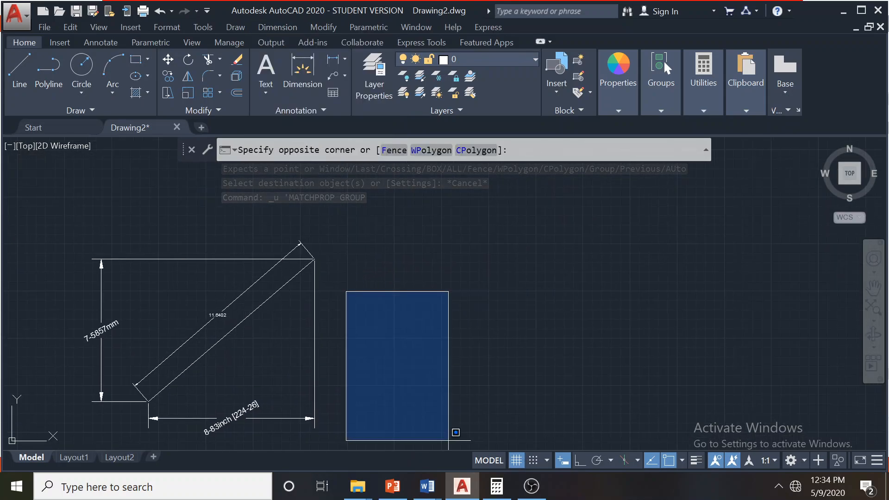
{"action": "key", "text": "Escape"}
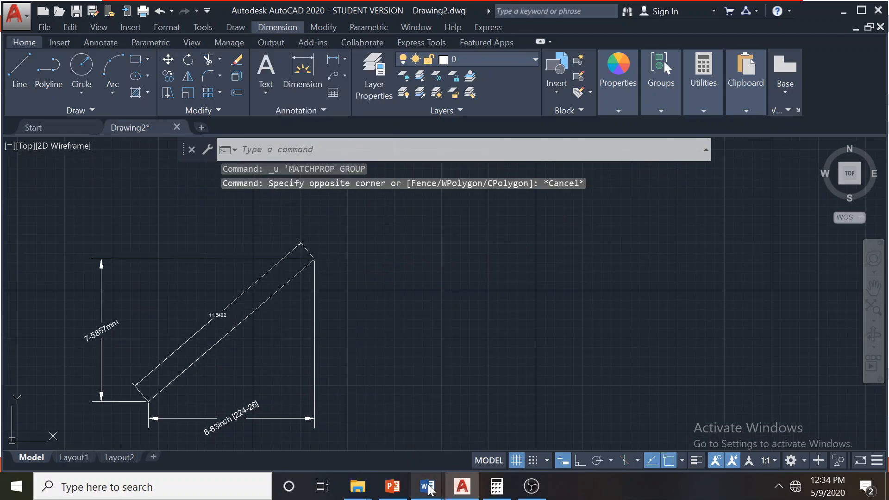
Switch to the PowerPoint lecture and browse from slide 4 to the Creating Arc Length Dimensions slide
{"action": "left_click", "coordinate": [393, 486]}
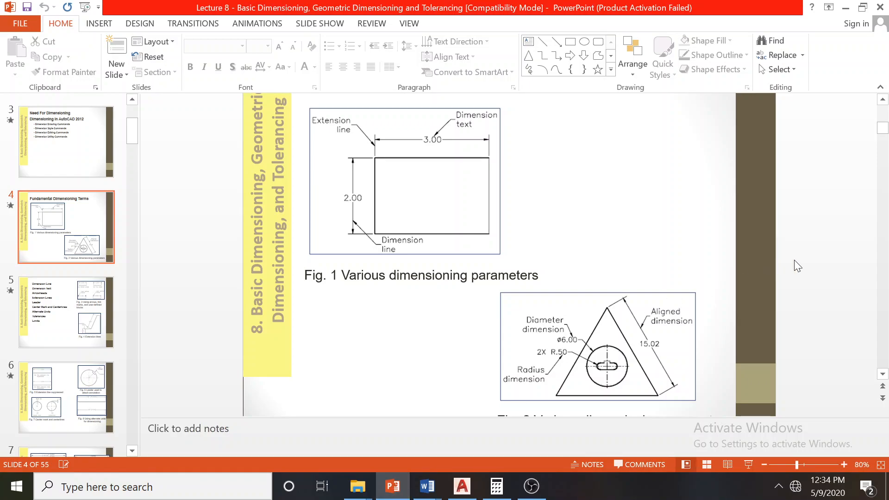
{"action": "scroll", "coordinate": [794, 260], "scroll_direction": "down", "scroll_amount": 1}
{"action": "scroll", "coordinate": [794, 260], "scroll_direction": "down", "scroll_amount": 3}
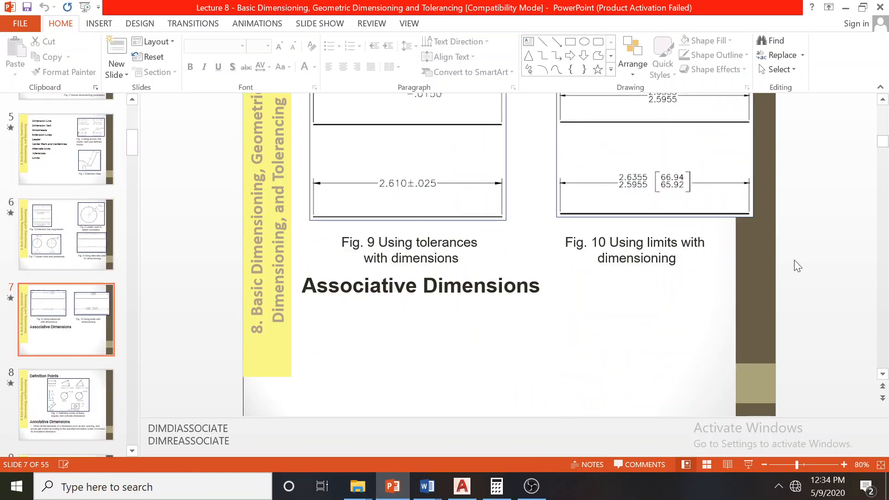
{"action": "scroll", "coordinate": [794, 259], "scroll_direction": "down", "scroll_amount": 3}
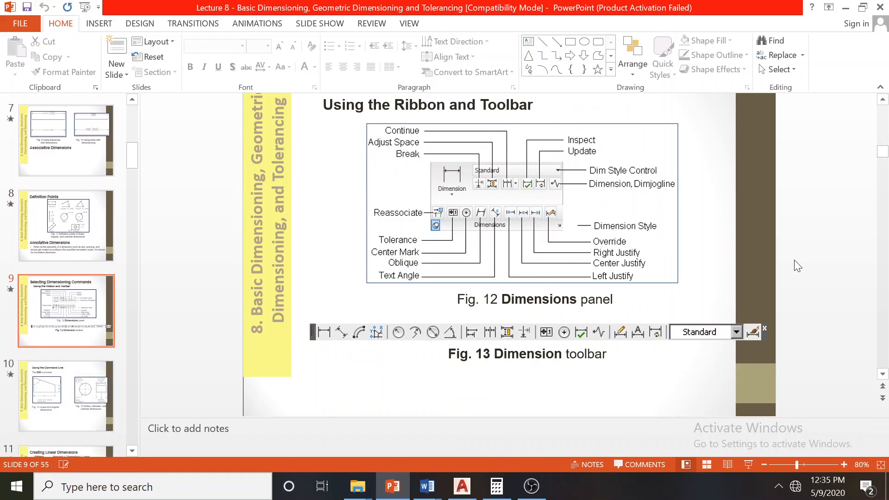
{"action": "scroll", "coordinate": [794, 260], "scroll_direction": "down", "scroll_amount": 2}
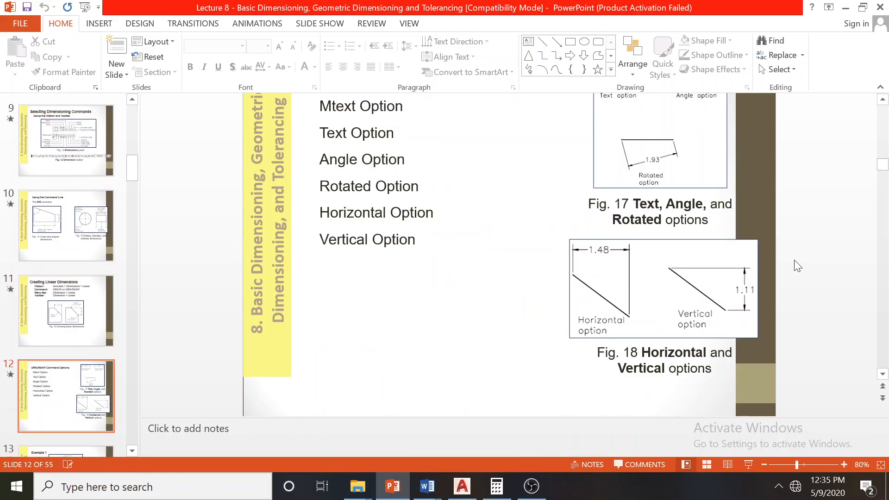
{"action": "scroll", "coordinate": [794, 260], "scroll_direction": "down", "scroll_amount": 2}
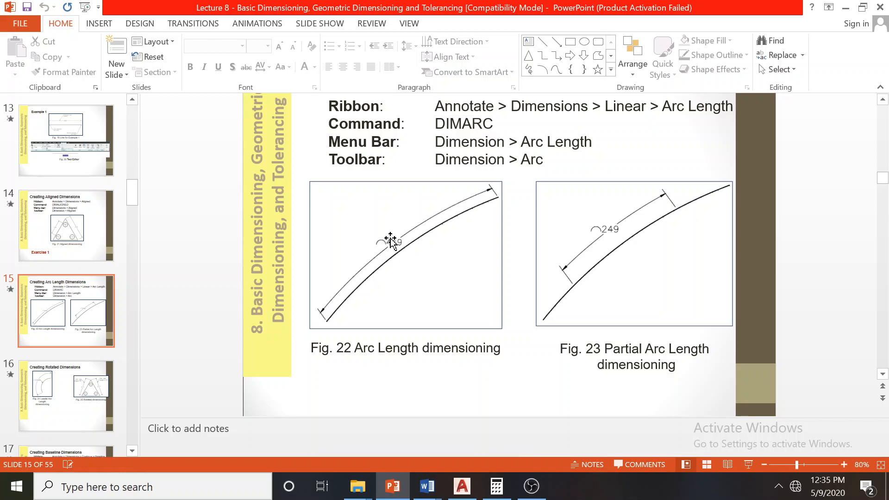
Return to AutoCAD and draw a three-point arc of radius about 3.94 in the empty area right of the dimensioned line
{"action": "left_click", "coordinate": [462, 487]}
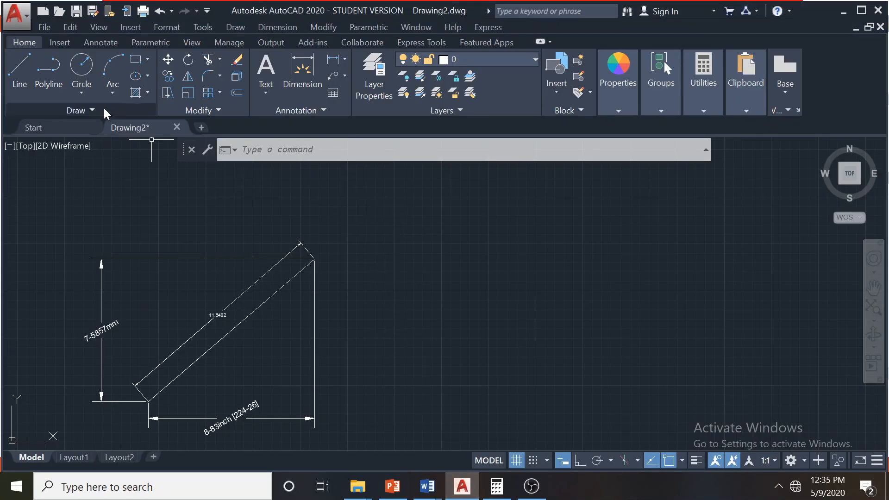
{"action": "left_click", "coordinate": [115, 98]}
{"action": "left_click", "coordinate": [116, 114]}
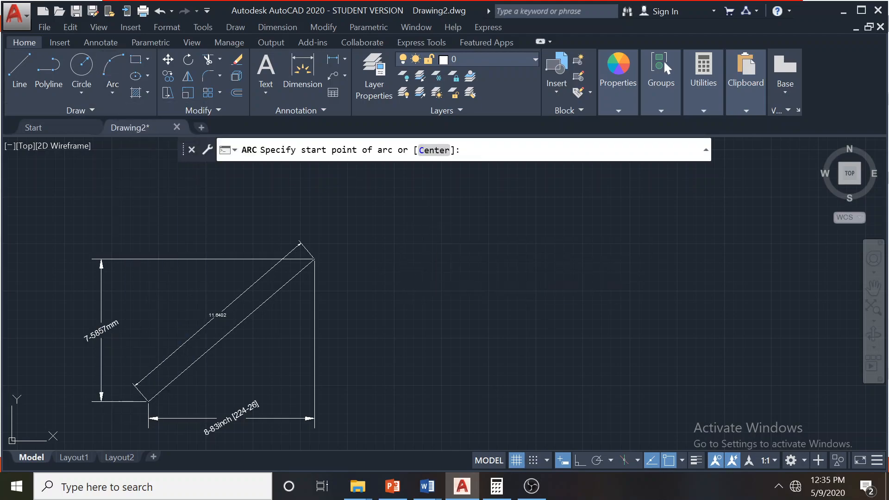
{"action": "left_click", "coordinate": [401, 273]}
{"action": "left_click", "coordinate": [454, 227]}
{"action": "left_click", "coordinate": [527, 250]}
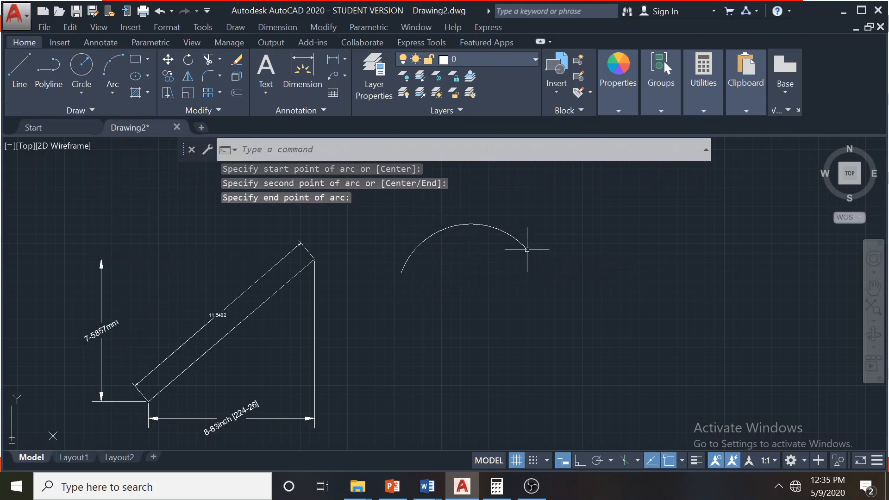
{"action": "key", "text": "Escape"}
Add an arc length dimension to the new arc, placing it just outside the curve
{"action": "left_click", "coordinate": [288, 29]}
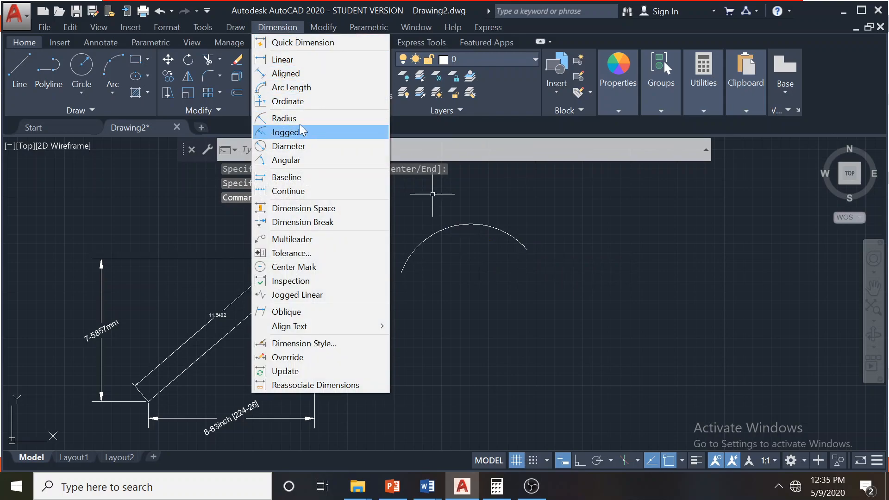
{"action": "left_click", "coordinate": [292, 87]}
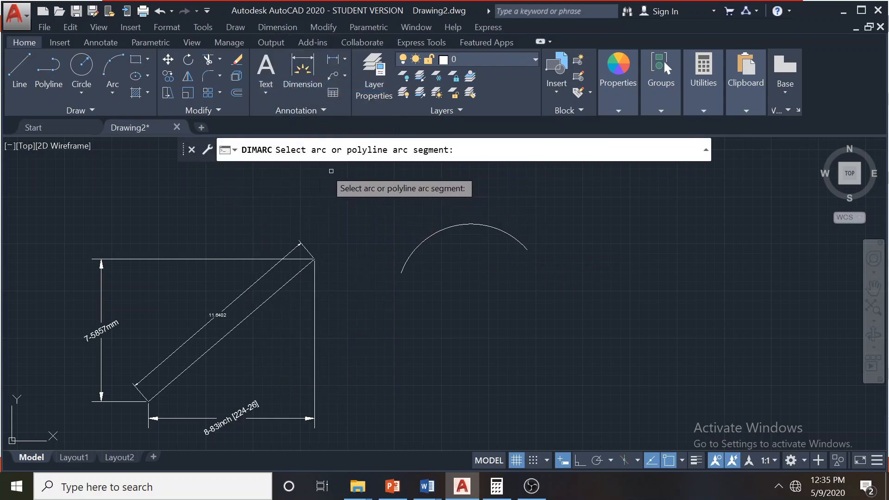
{"action": "left_click", "coordinate": [436, 232]}
{"action": "left_click", "coordinate": [440, 216]}
{"action": "scroll", "coordinate": [426, 207], "scroll_direction": "up", "scroll_amount": 3}
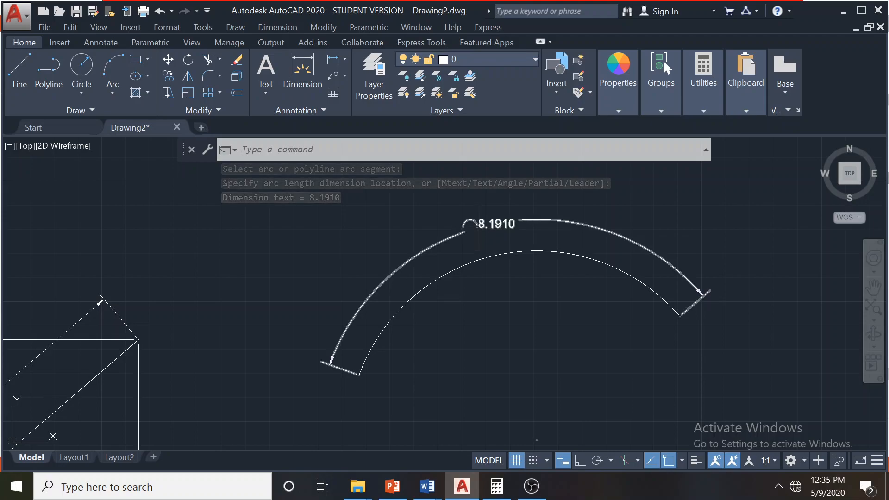
{"action": "scroll", "coordinate": [504, 307], "scroll_direction": "down", "scroll_amount": 3}
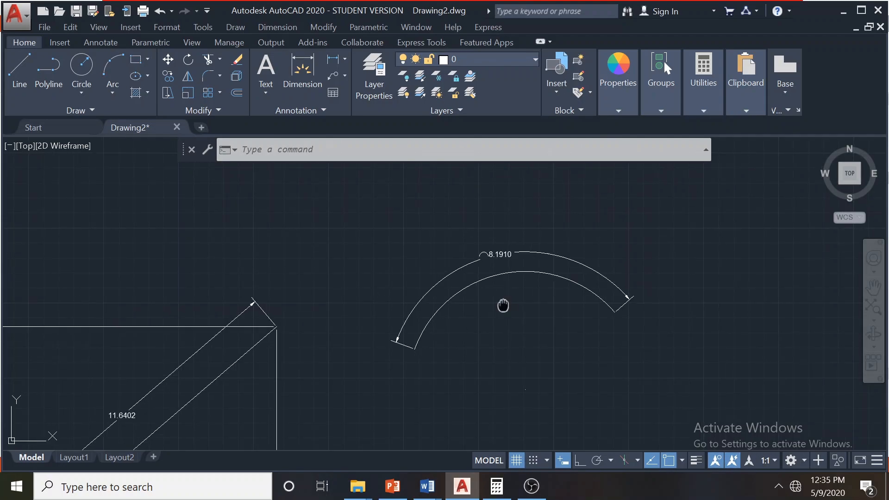
Add a radius dimension to the arc, placing its text inside below the curve
{"action": "middle_click_drag", "start_coordinate": [505, 306], "coordinate": [447, 279]}
{"action": "left_click", "coordinate": [277, 27]}
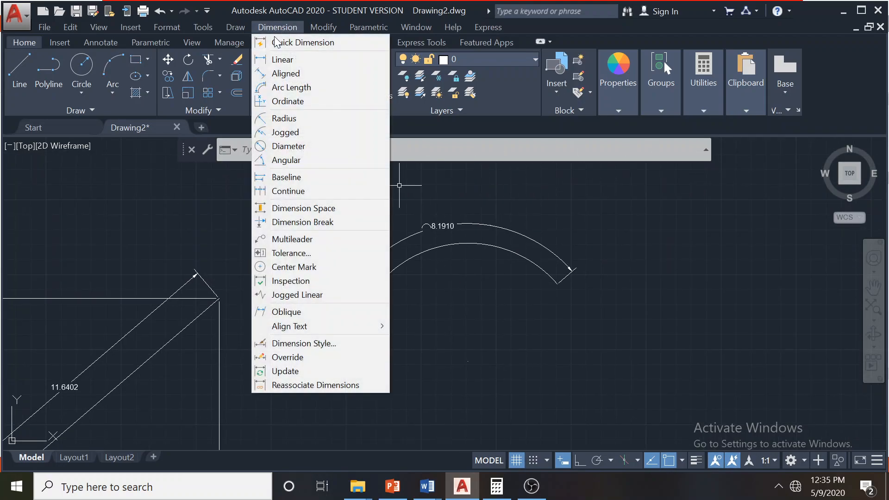
{"action": "left_click", "coordinate": [292, 119]}
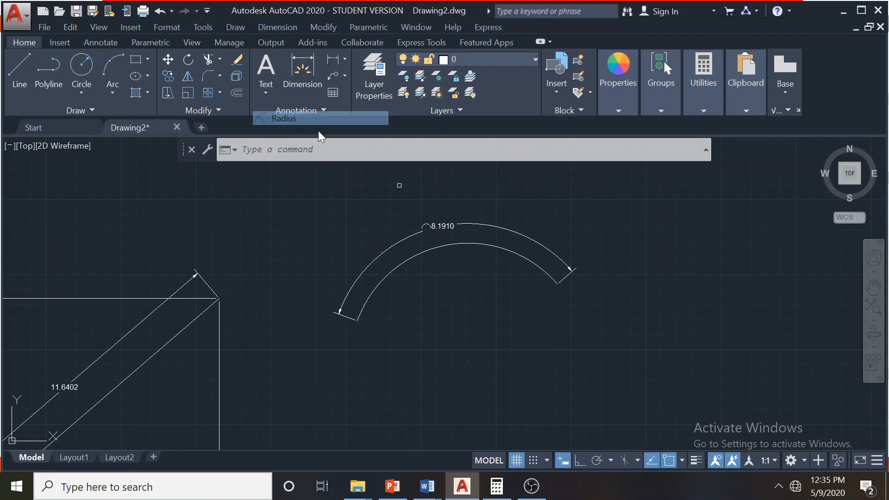
{"action": "left_click", "coordinate": [476, 244]}
{"action": "left_click", "coordinate": [472, 300]}
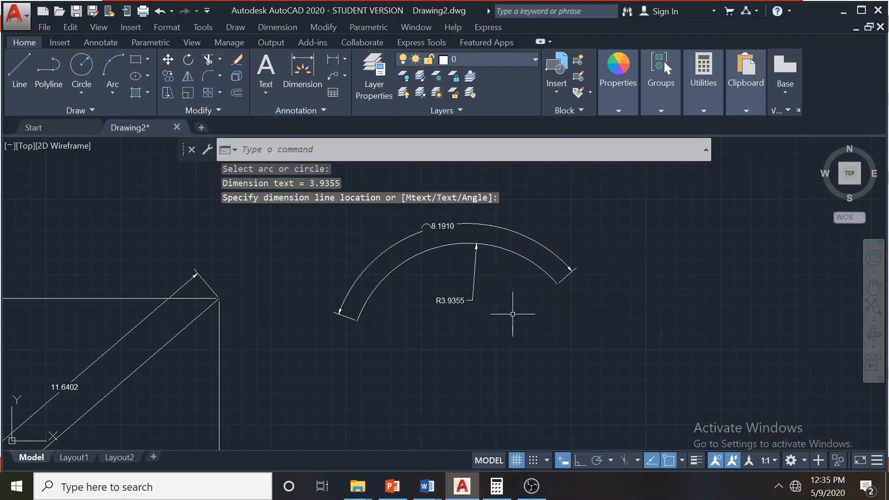
Draw a circle about 1.81 in diameter to the right of the arc
{"action": "left_click", "coordinate": [276, 28]}
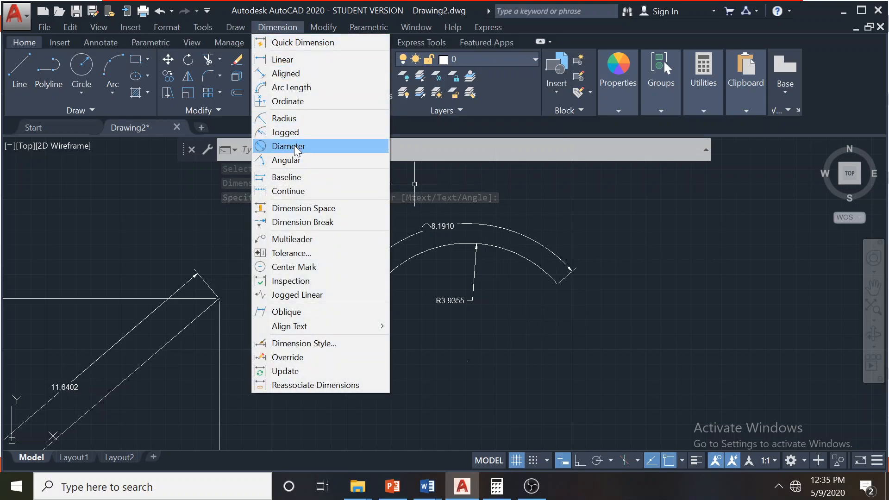
{"action": "left_click", "coordinate": [77, 98]}
{"action": "left_click", "coordinate": [84, 111]}
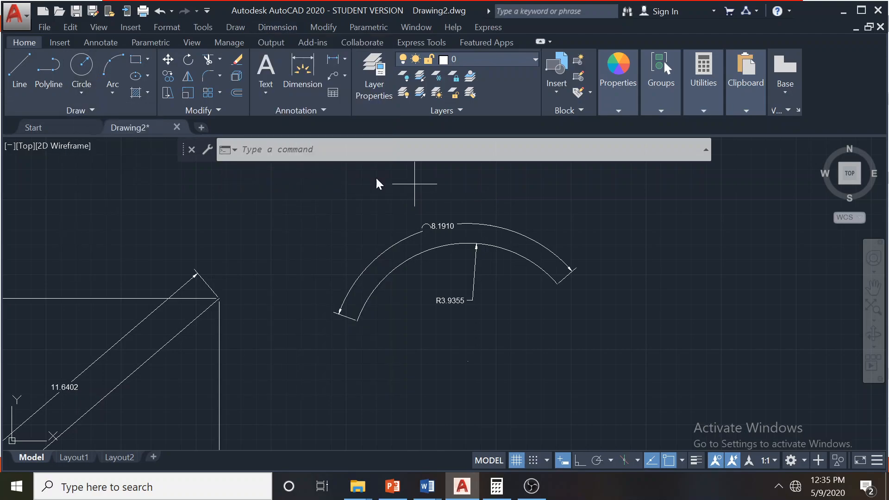
{"action": "left_click", "coordinate": [685, 250]}
{"action": "left_click", "coordinate": [704, 270]}
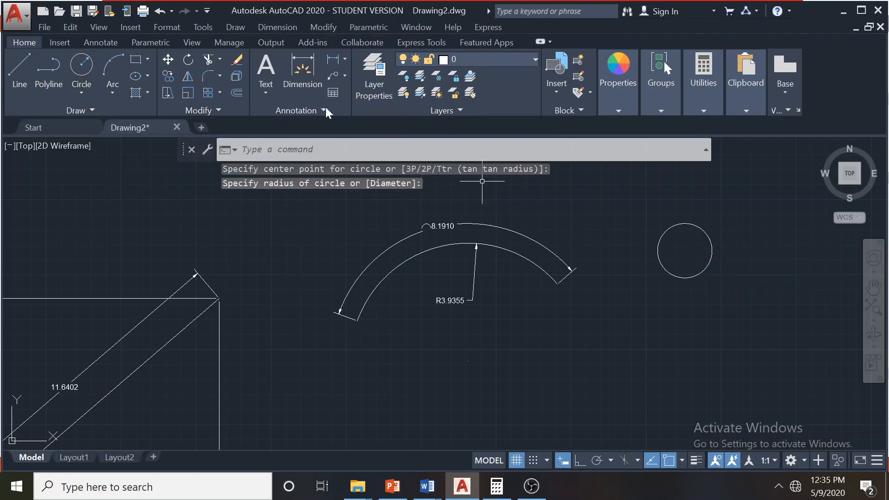
Add a diameter dimension to the circle, placing its text outside at the circle's upper right
{"action": "left_click", "coordinate": [278, 27]}
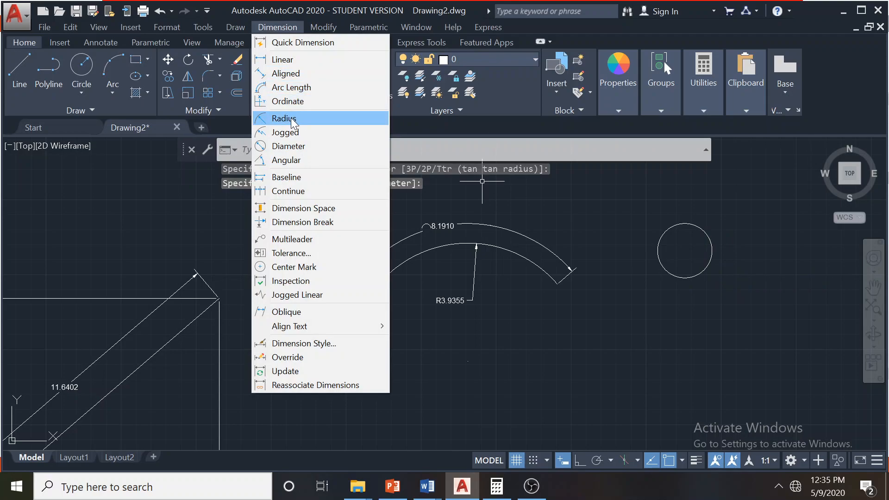
{"action": "left_click", "coordinate": [288, 146]}
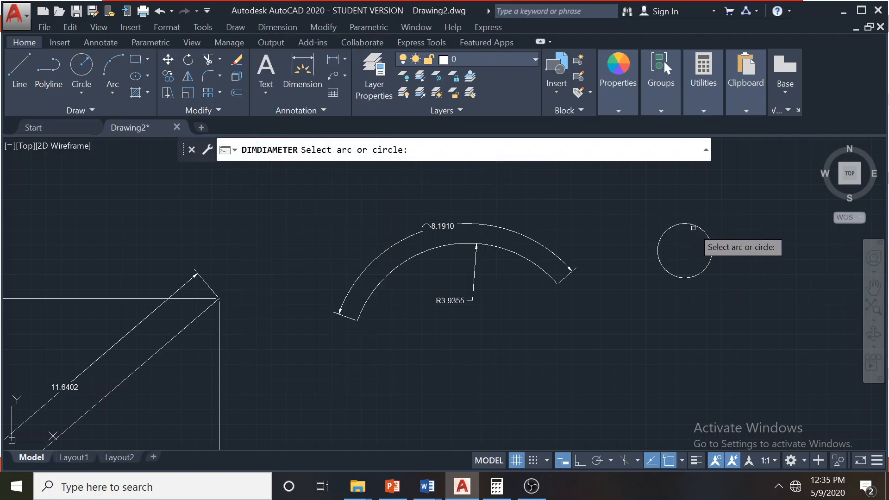
{"action": "left_click", "coordinate": [693, 228]}
{"action": "left_click", "coordinate": [716, 219]}
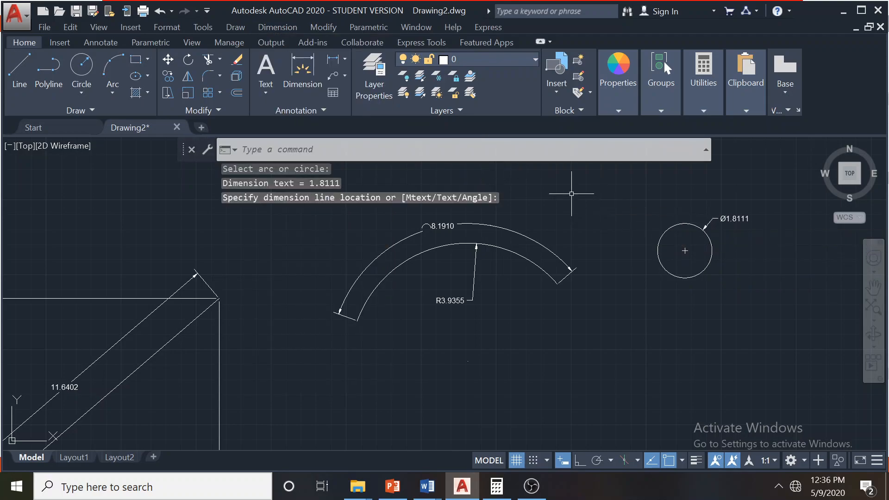
{"action": "scroll", "coordinate": [737, 213], "scroll_direction": "up", "scroll_amount": 5}
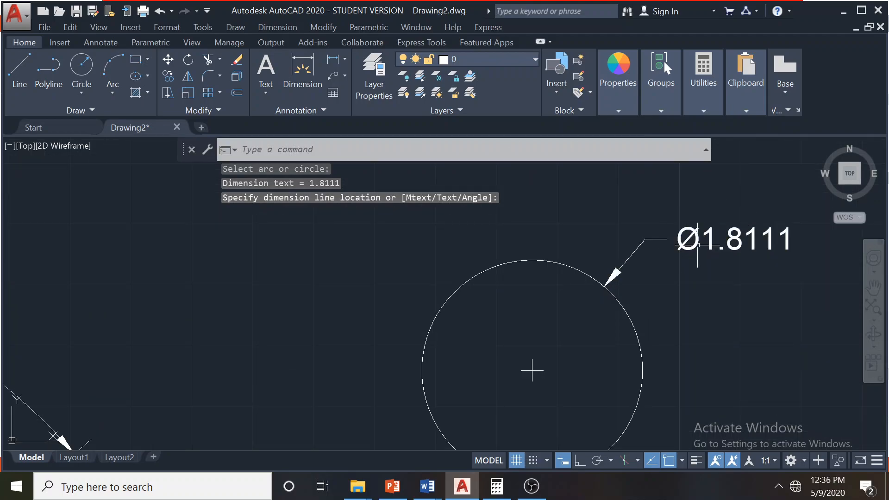
{"action": "scroll", "coordinate": [522, 304], "scroll_direction": "down", "scroll_amount": 2}
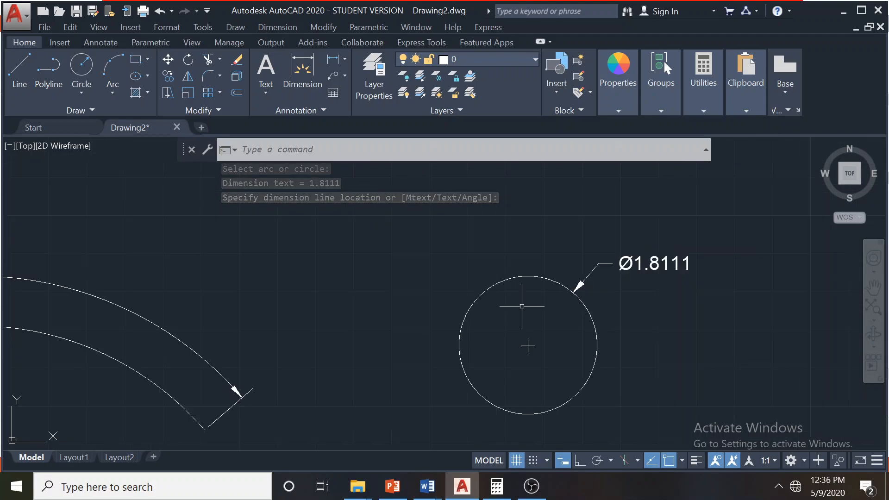
{"action": "scroll", "coordinate": [522, 304], "scroll_direction": "down", "scroll_amount": 2}
{"action": "middle_click_drag", "start_coordinate": [522, 305], "coordinate": [560, 234]}
{"action": "left_click", "coordinate": [295, 28]}
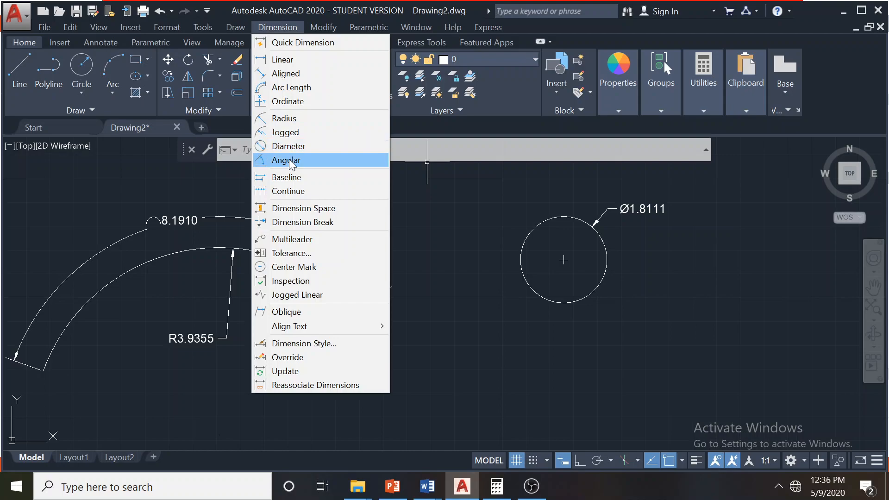
{"action": "left_click", "coordinate": [427, 254]}
{"action": "middle_click_drag", "start_coordinate": [415, 235], "coordinate": [546, 137]}
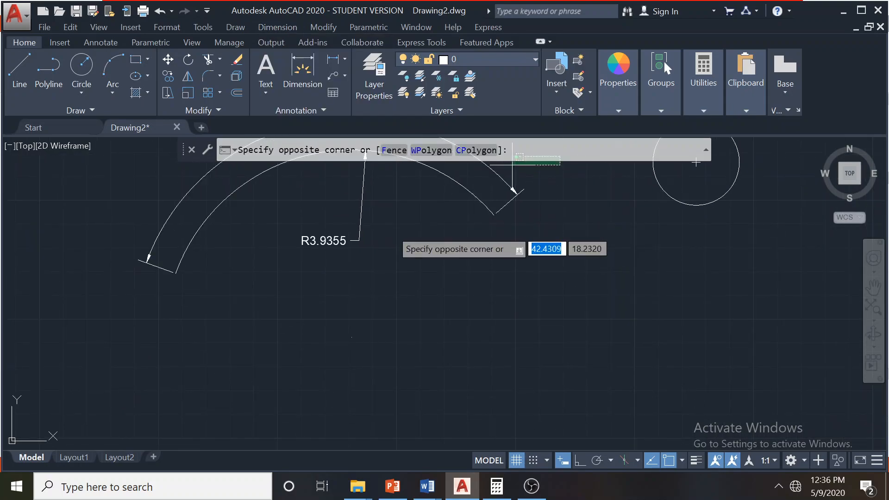
{"action": "scroll", "coordinate": [390, 232], "scroll_direction": "down", "scroll_amount": 2}
{"action": "middle_click_drag", "start_coordinate": [199, 286], "coordinate": [361, 235]}
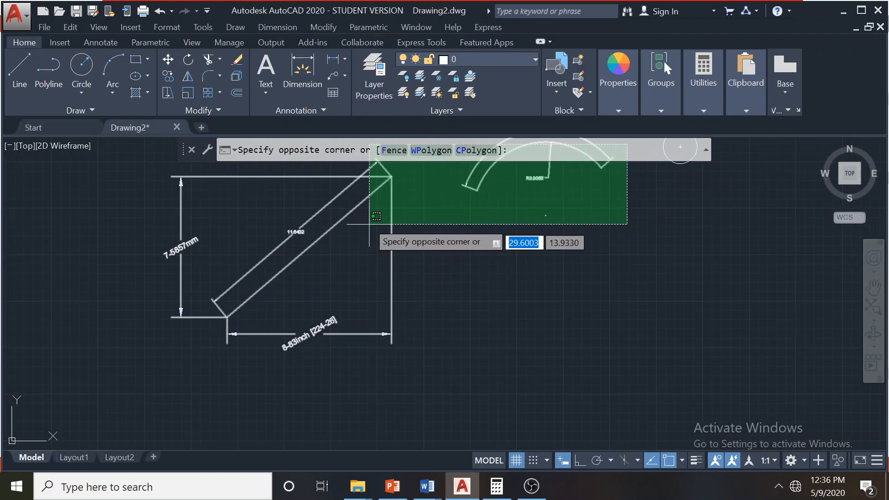
{"action": "key", "text": "Escape"}
Draw two connected lines below the circle, forming an acute angle that opens to the right
{"action": "middle_click_drag", "start_coordinate": [468, 258], "coordinate": [309, 333]}
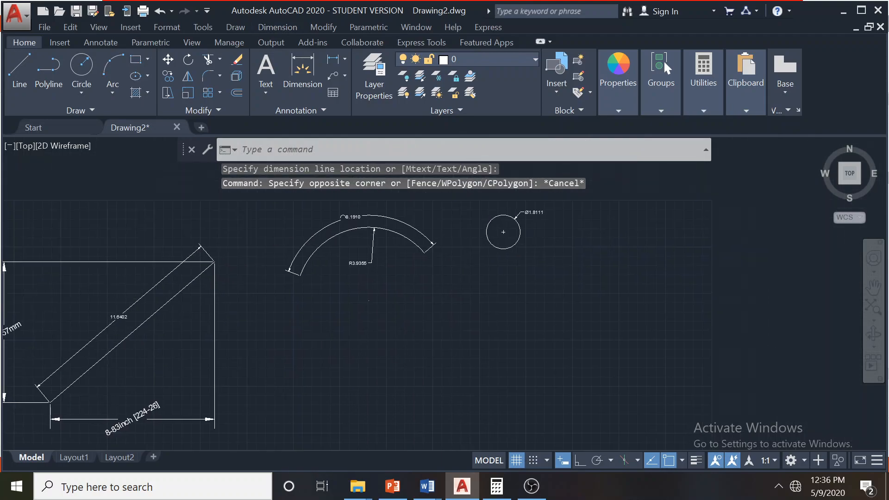
{"action": "left_click", "coordinate": [20, 67]}
{"action": "left_click", "coordinate": [554, 255]}
{"action": "left_click", "coordinate": [495, 329]}
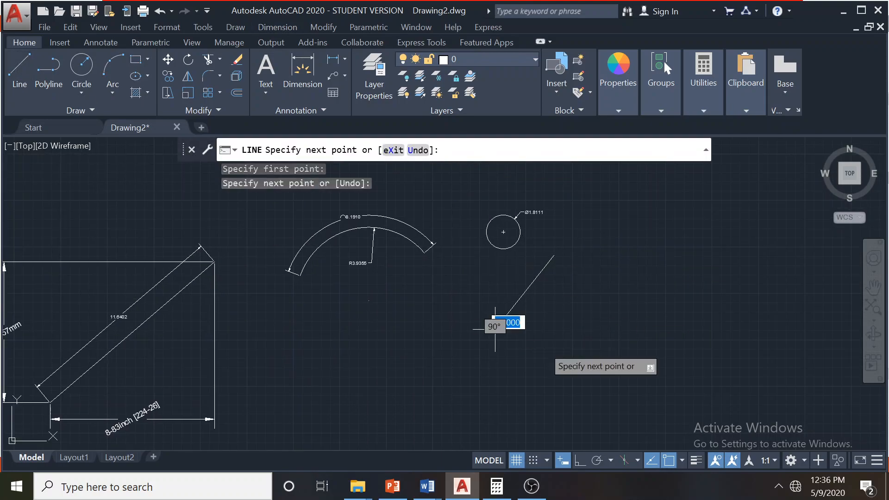
{"action": "left_click", "coordinate": [586, 356]}
{"action": "key", "text": "Escape"}
Add an angular dimension between the two connected lines, placing its arc inside the opening of the angle
{"action": "left_click", "coordinate": [280, 28]}
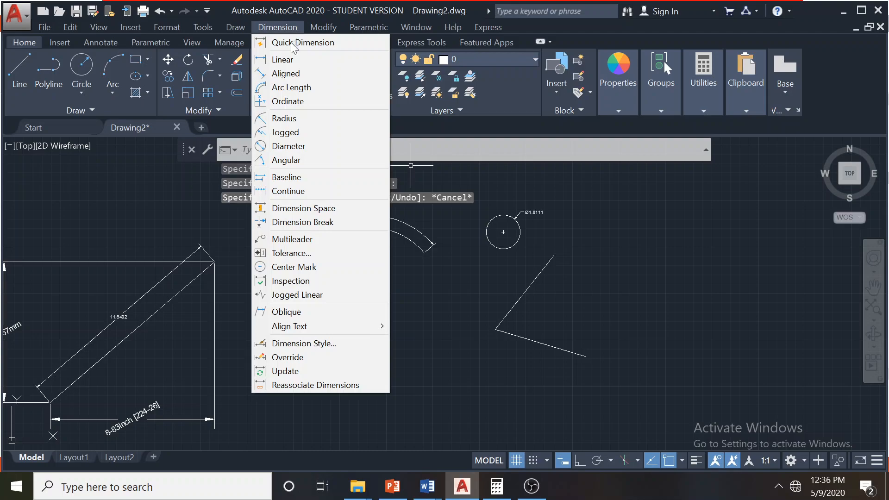
{"action": "left_click", "coordinate": [320, 162]}
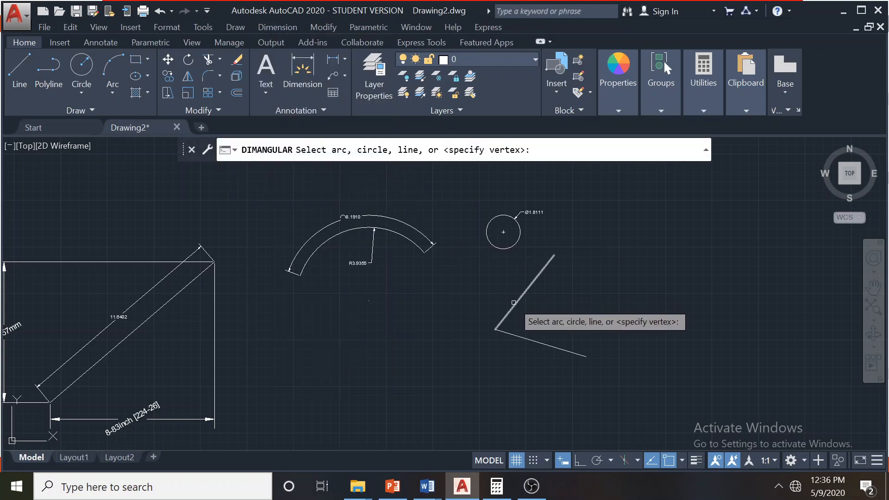
{"action": "left_click", "coordinate": [518, 301]}
{"action": "left_click", "coordinate": [514, 335]}
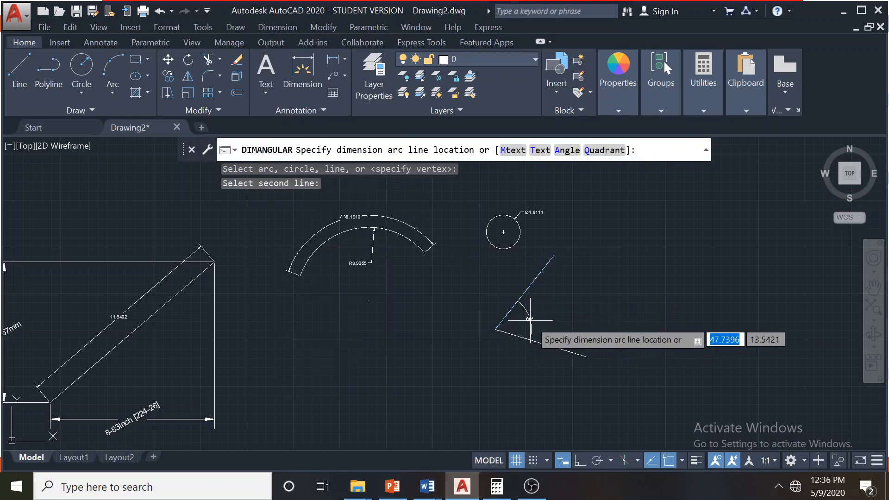
{"action": "scroll", "coordinate": [527, 317], "scroll_direction": "up", "scroll_amount": 4}
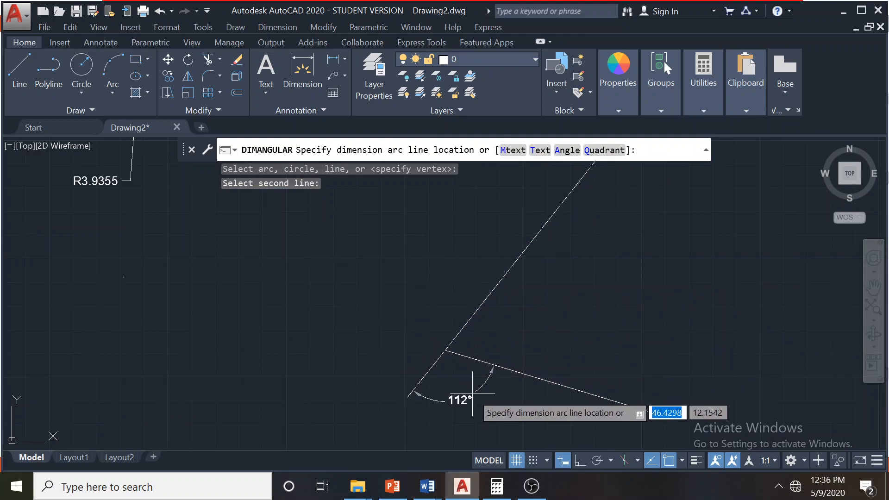
{"action": "left_click", "coordinate": [554, 338]}
{"action": "key", "text": "Escape"}
{"action": "scroll", "coordinate": [650, 274], "scroll_direction": "down", "scroll_amount": 2}
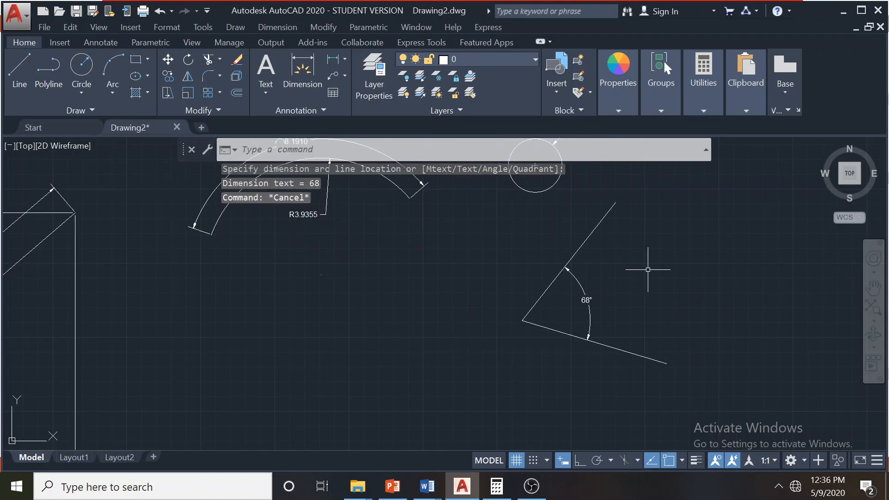
Draw a staircase-shaped line of five alternating, roughly horizontal and vertical segments rising to the right of the angle
{"action": "left_click", "coordinate": [278, 28]}
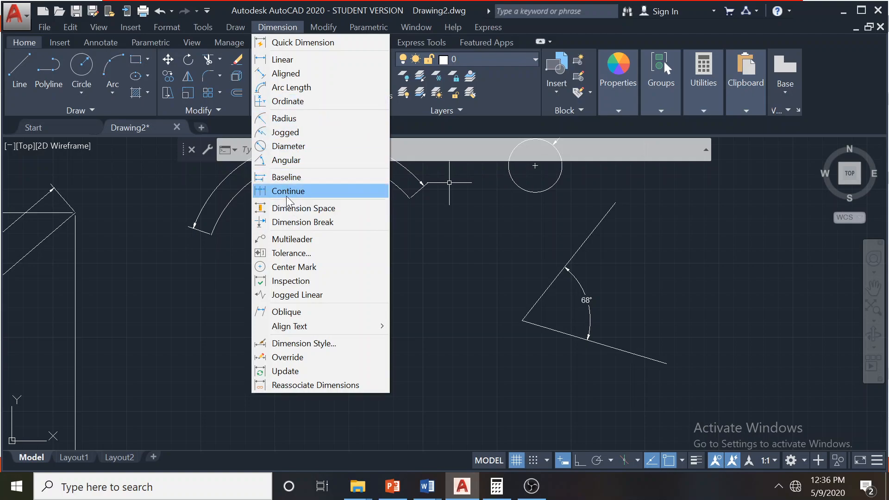
{"action": "left_click", "coordinate": [431, 290]}
{"action": "scroll", "coordinate": [387, 234], "scroll_direction": "down", "scroll_amount": 4}
{"action": "middle_click_drag", "start_coordinate": [372, 239], "coordinate": [90, 295]}
{"action": "left_click", "coordinate": [19, 69]}
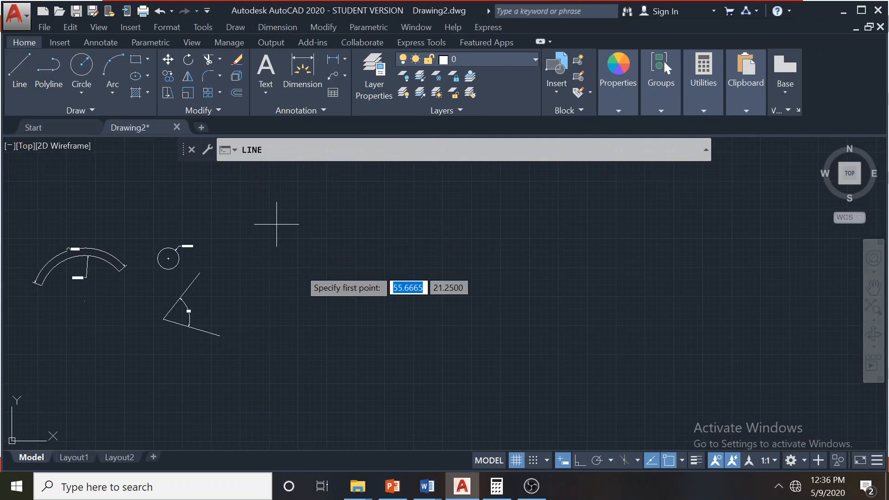
{"action": "left_click", "coordinate": [315, 279]}
{"action": "left_click", "coordinate": [378, 278]}
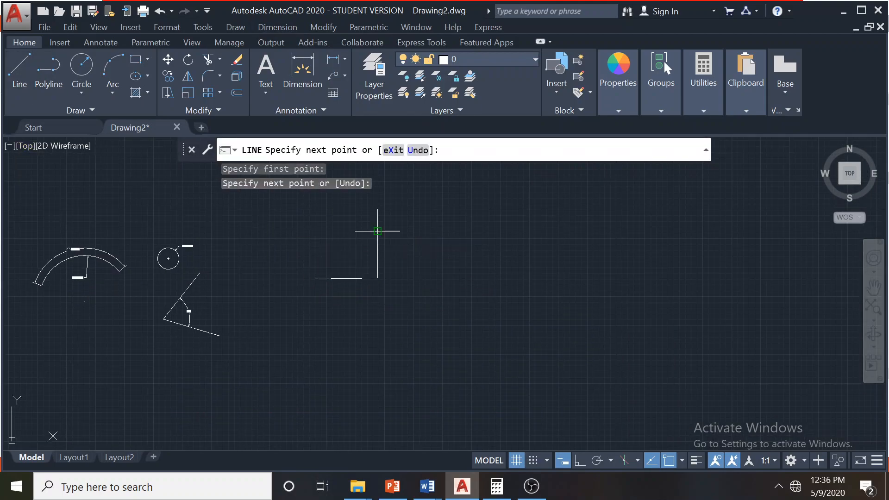
{"action": "left_click", "coordinate": [377, 231]}
{"action": "left_click", "coordinate": [427, 230]}
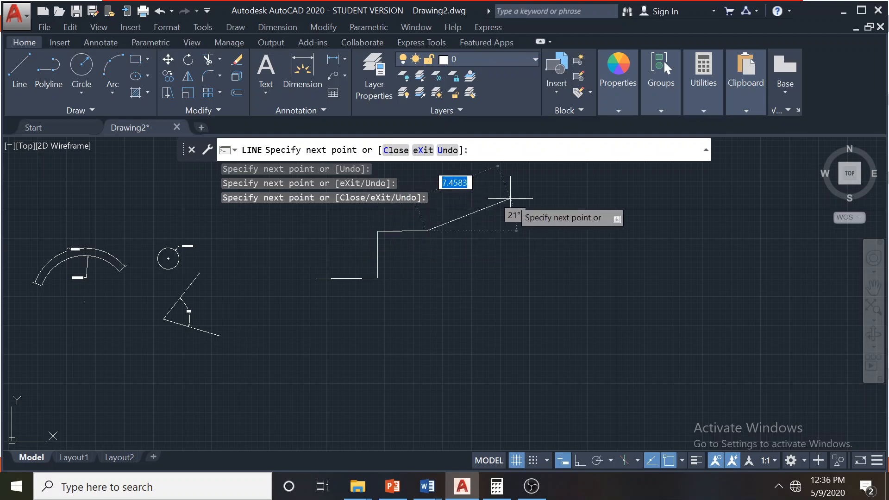
{"action": "middle_click_drag", "start_coordinate": [465, 192], "coordinate": [445, 301]}
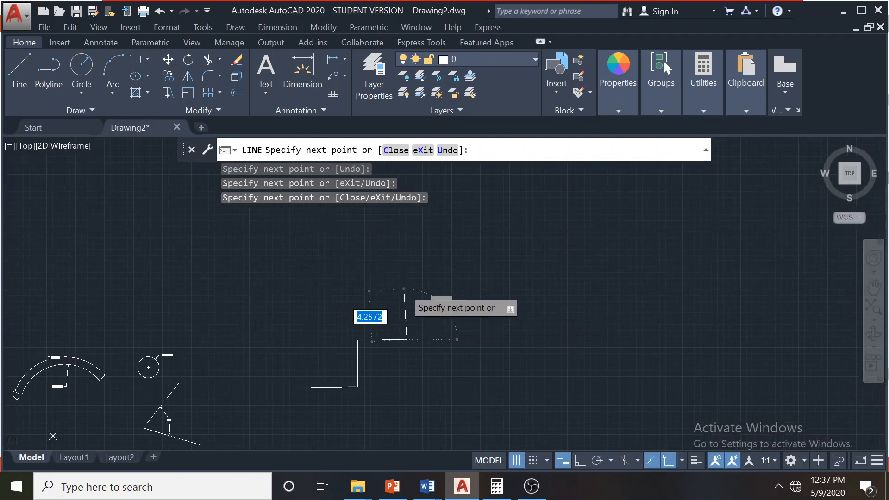
{"action": "left_click", "coordinate": [405, 288]}
{"action": "left_click", "coordinate": [521, 285]}
{"action": "key", "text": "Escape"}
{"action": "key", "text": "Escape"}
{"action": "scroll", "coordinate": [597, 289], "scroll_direction": "down", "scroll_amount": 2}
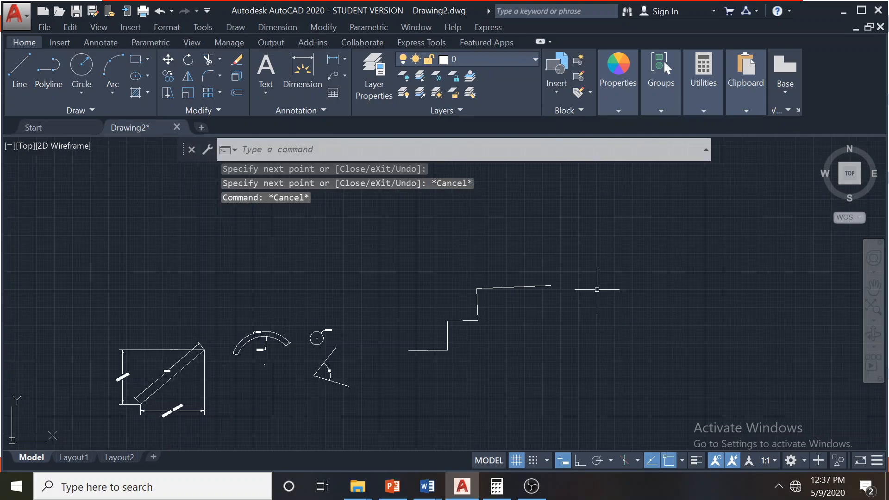
{"action": "middle_click_drag", "start_coordinate": [427, 352], "coordinate": [364, 310]}
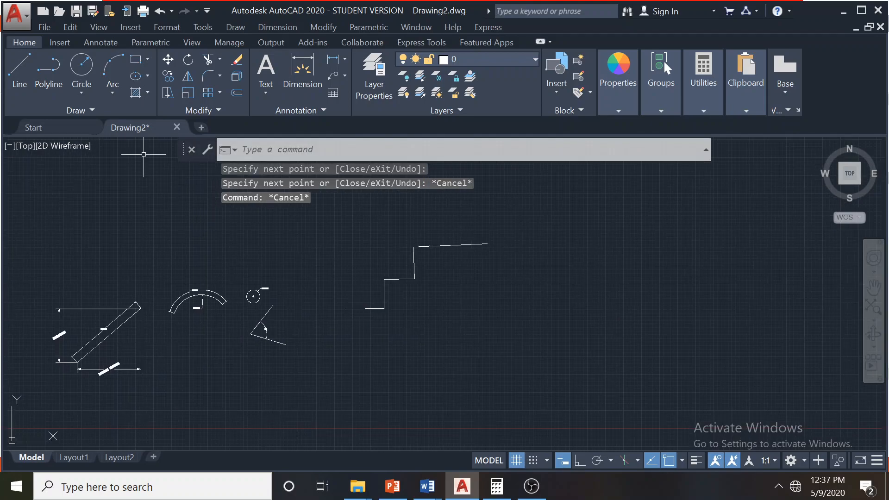
Add an X ordinate dimension at the staircase line's lower-left endpoint, placing its leader below the point
{"action": "left_click", "coordinate": [274, 28]}
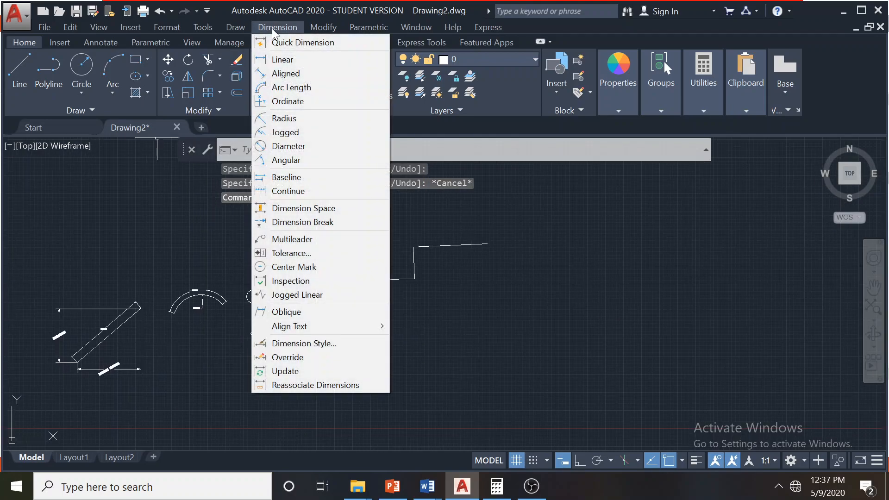
{"action": "left_click", "coordinate": [292, 101]}
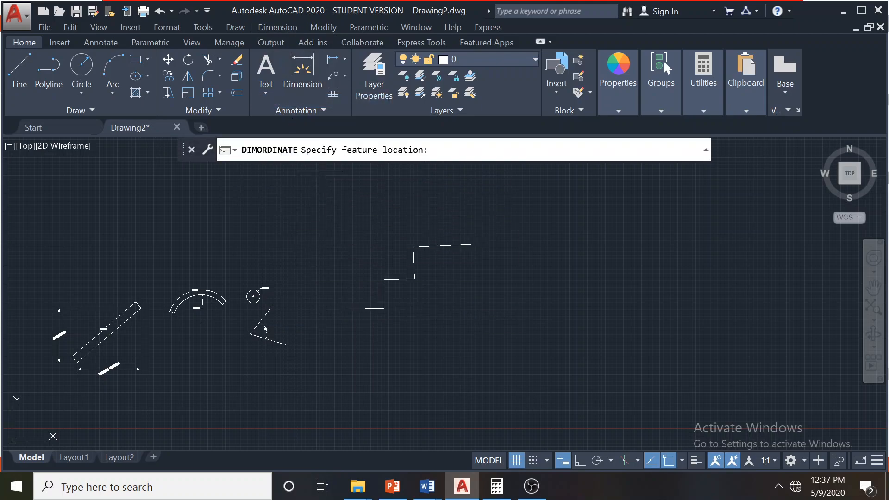
{"action": "left_click", "coordinate": [347, 308]}
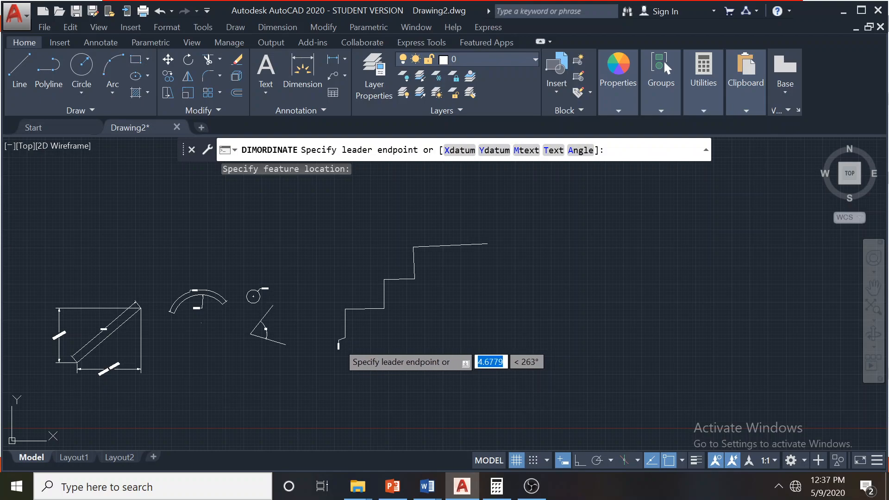
{"action": "left_click", "coordinate": [337, 343]}
{"action": "scroll", "coordinate": [338, 343], "scroll_direction": "up", "scroll_amount": 5}
{"action": "scroll", "coordinate": [330, 342], "scroll_direction": "up", "scroll_amount": 3}
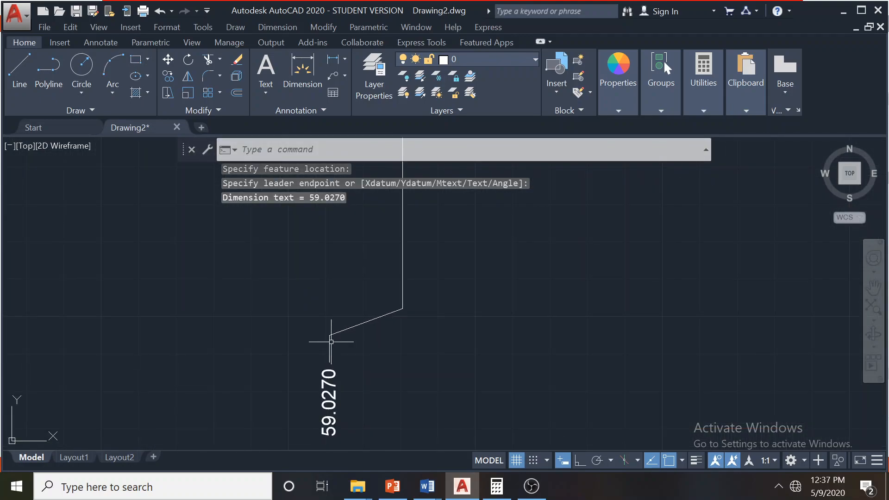
{"action": "scroll", "coordinate": [322, 316], "scroll_direction": "down", "scroll_amount": 3}
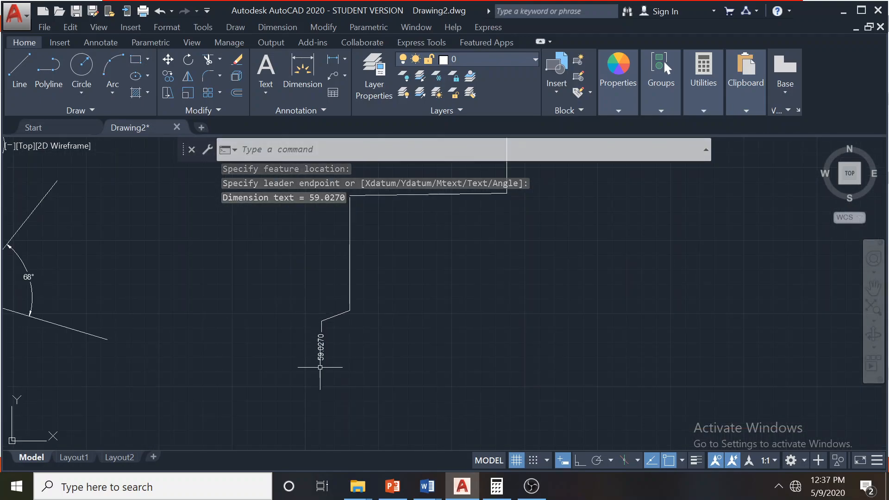
{"action": "middle_click_drag", "start_coordinate": [284, 301], "coordinate": [441, 255]}
{"action": "middle_click_drag", "start_coordinate": [486, 280], "coordinate": [441, 365]}
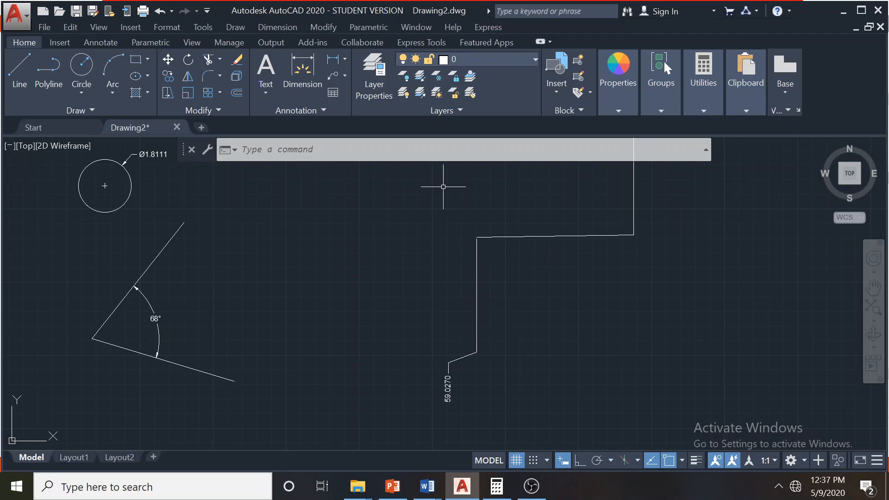
Turn off the Geometric Center, Midpoint, Nearest and Parallel object snaps and add a Y ordinate dimension left of the staircase line's lower-left endpoint
{"action": "left_click", "coordinate": [295, 31]}
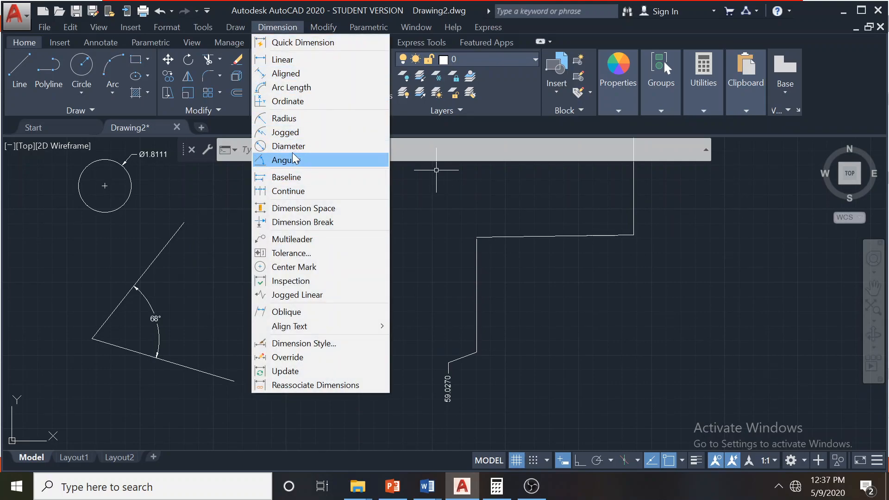
{"action": "left_click", "coordinate": [296, 101]}
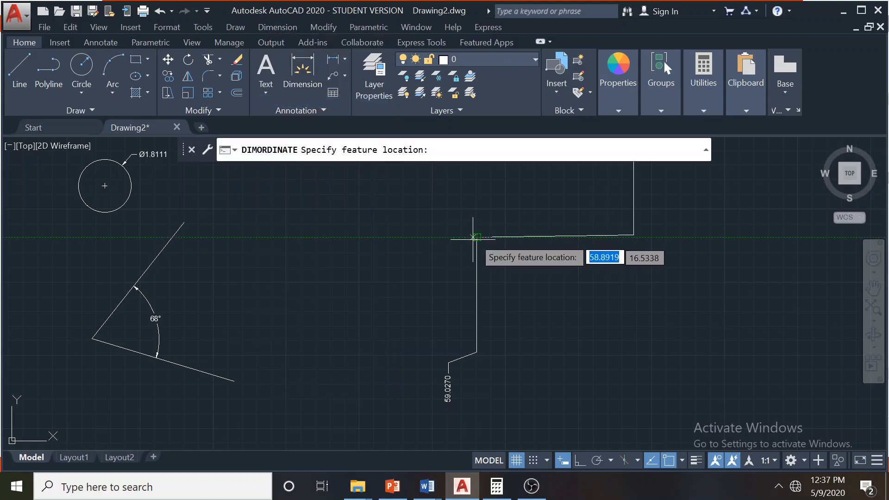
{"action": "left_click", "coordinate": [684, 461]}
{"action": "left_click", "coordinate": [666, 250]}
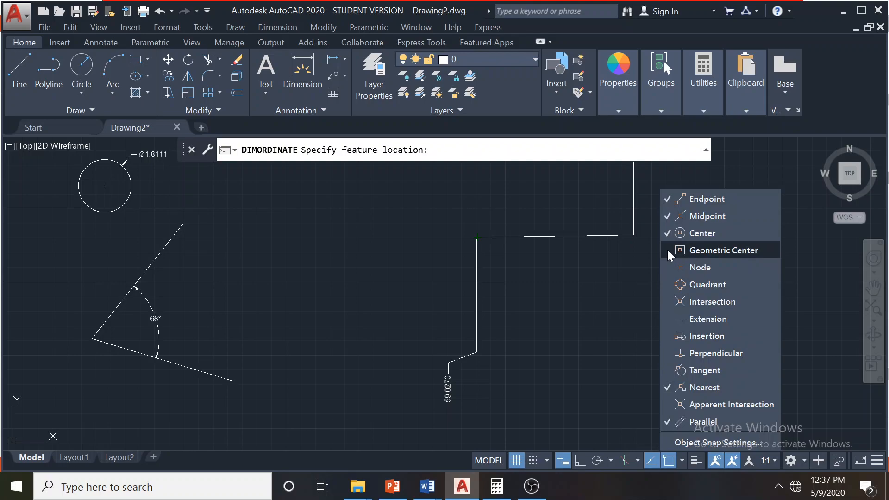
{"action": "left_click", "coordinate": [667, 219]}
{"action": "left_click", "coordinate": [669, 386]}
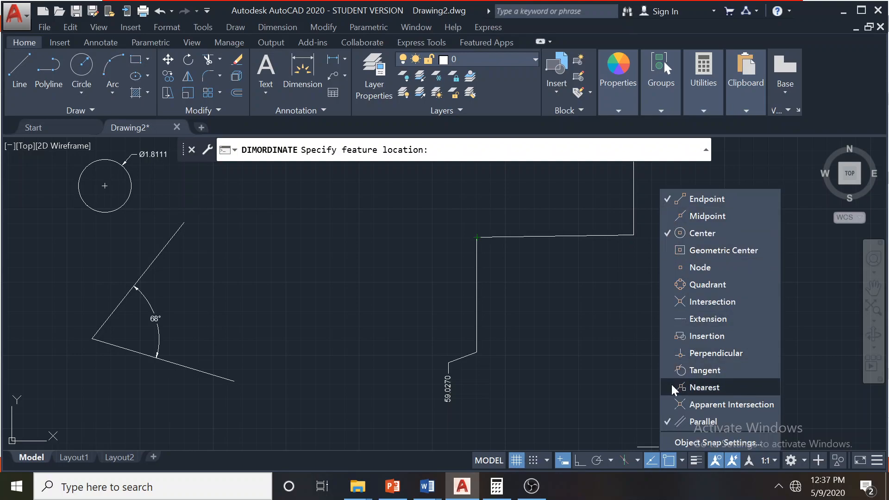
{"action": "left_click", "coordinate": [666, 421]}
{"action": "left_click", "coordinate": [576, 413]}
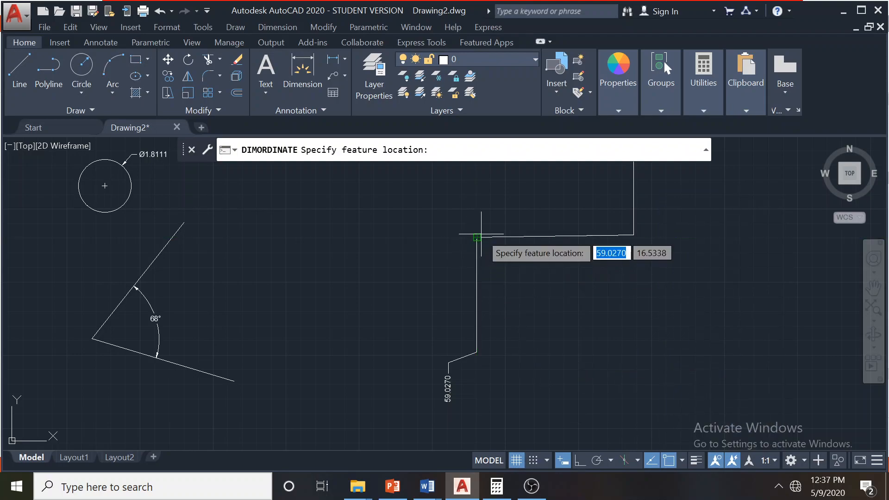
{"action": "left_click", "coordinate": [476, 237]}
{"action": "left_click", "coordinate": [388, 240]}
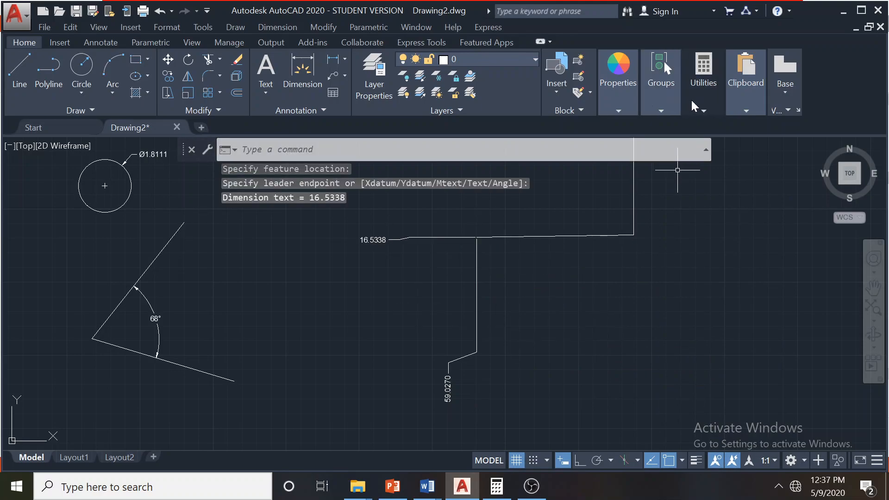
Check the coordinates of the staircase line's lower-left endpoint with ID Point and compare its position with the drawing origin
{"action": "left_click", "coordinate": [703, 93]}
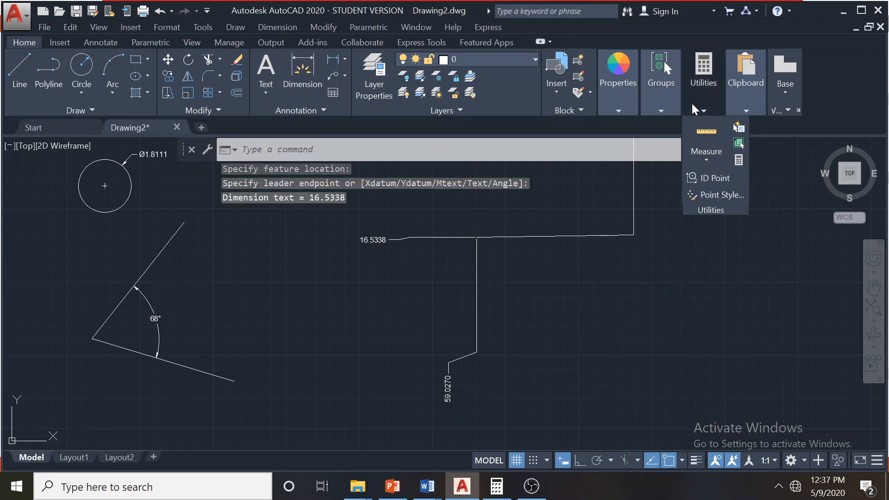
{"action": "left_click", "coordinate": [707, 182]}
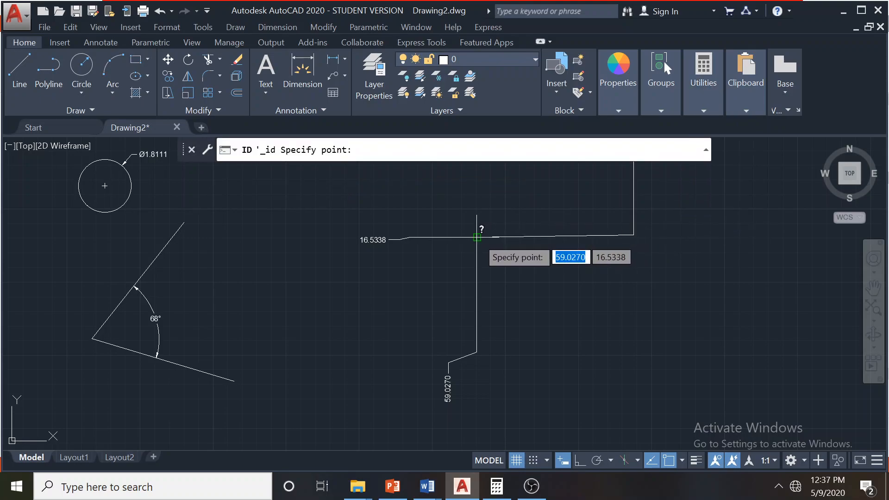
{"action": "left_click", "coordinate": [477, 237]}
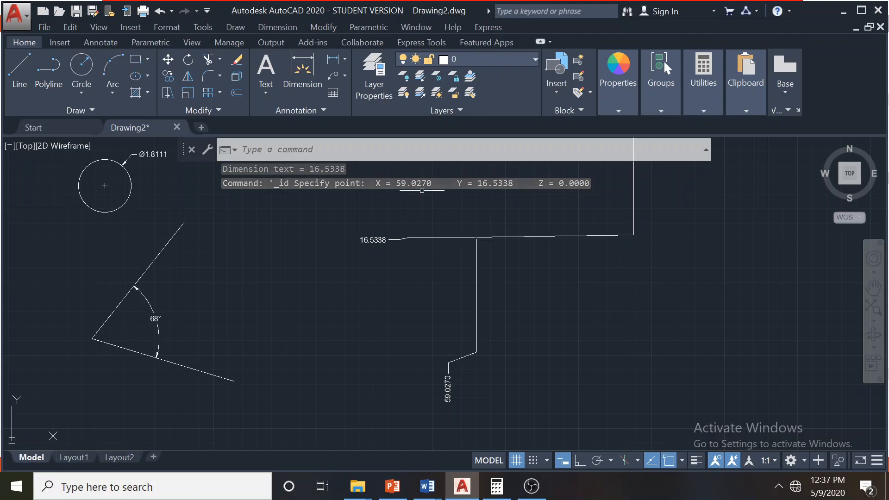
{"action": "key", "text": "Escape"}
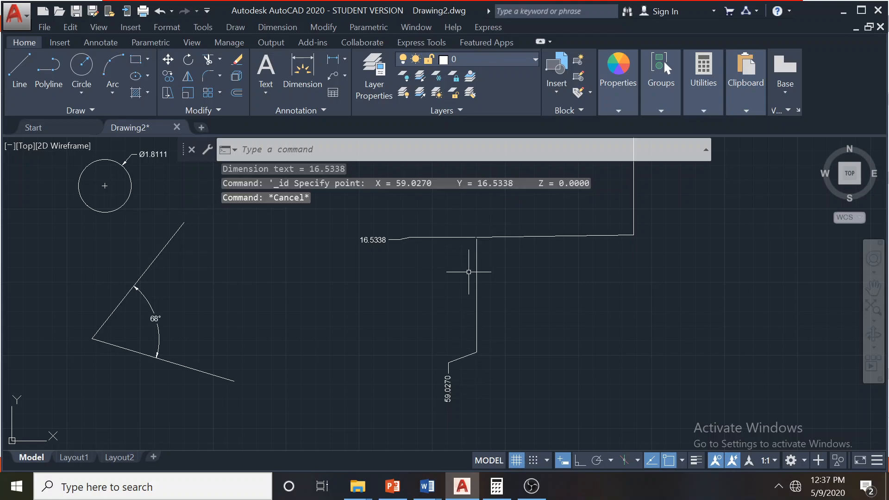
{"action": "scroll", "coordinate": [470, 268], "scroll_direction": "down", "scroll_amount": 5}
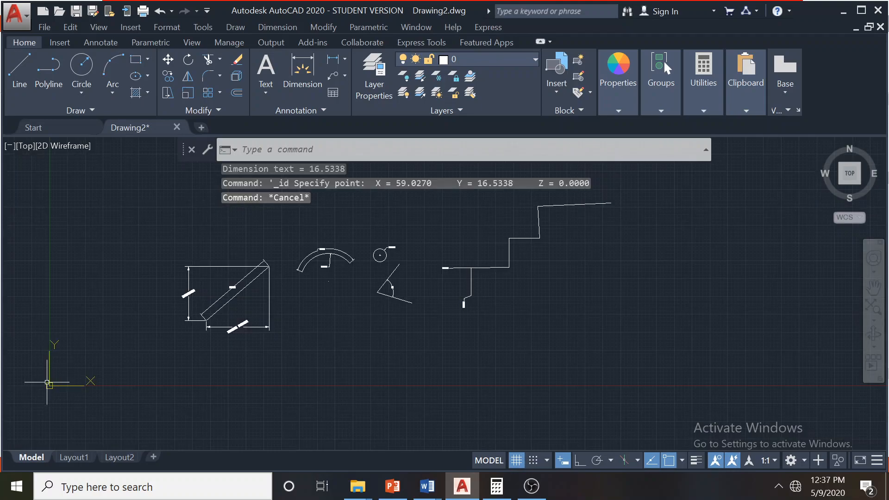
{"action": "scroll", "coordinate": [477, 256], "scroll_direction": "up", "scroll_amount": 5}
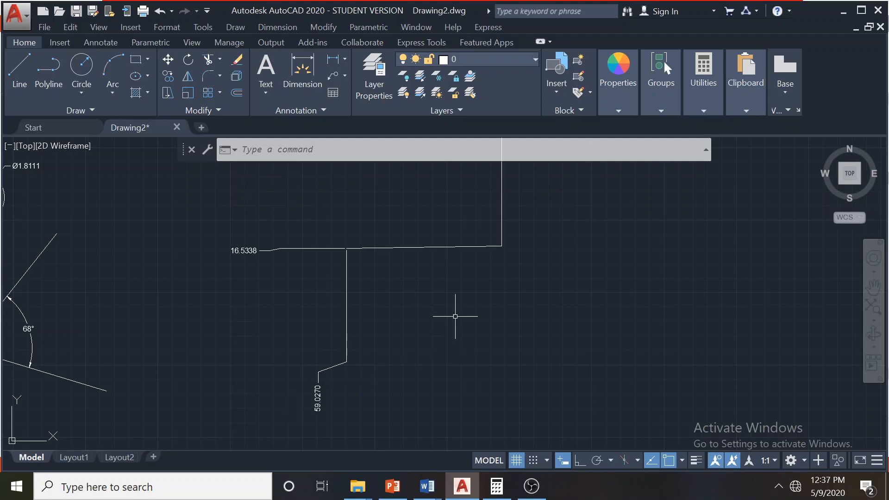
Erase the X and Y ordinate dimensions attached to the staircase line's lower-left endpoint
{"action": "left_click", "coordinate": [452, 341]}
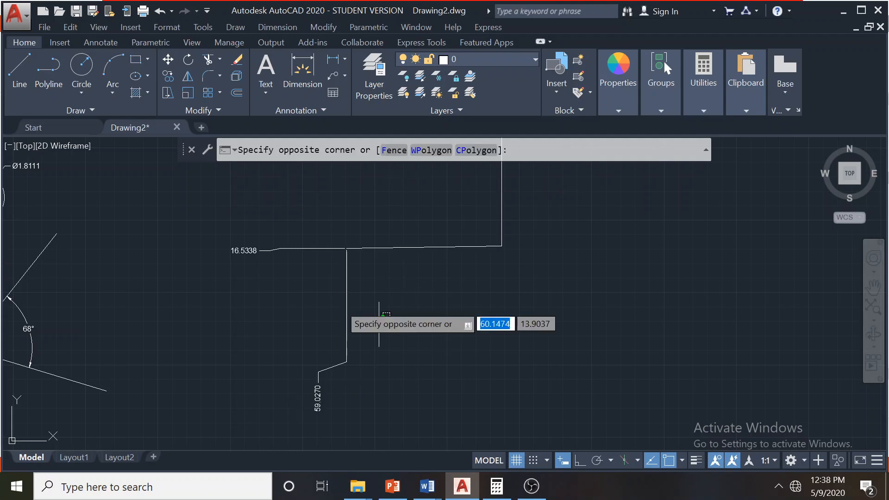
{"action": "key", "text": "Escape"}
{"action": "scroll", "coordinate": [472, 303], "scroll_direction": "down", "scroll_amount": 4}
{"action": "mouse_move", "coordinate": [570, 304]}
{"action": "middle_mouse_down"}
{"action": "mouse_move", "coordinate": [478, 311]}
{"action": "mouse_move", "coordinate": [284, 361]}
{"action": "mouse_move", "coordinate": [504, 314]}
{"action": "middle_mouse_up"}
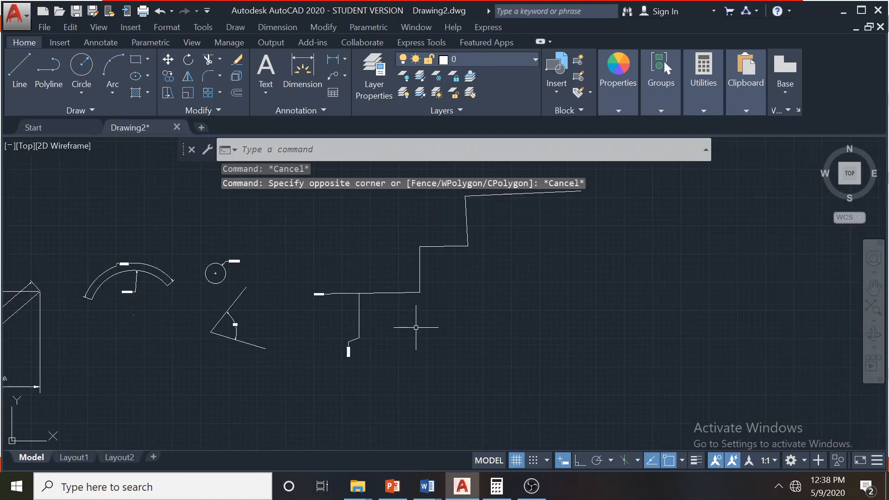
{"action": "scroll", "coordinate": [334, 329], "scroll_direction": "up", "scroll_amount": 3}
{"action": "left_click", "coordinate": [417, 320]}
{"action": "left_click", "coordinate": [376, 309]}
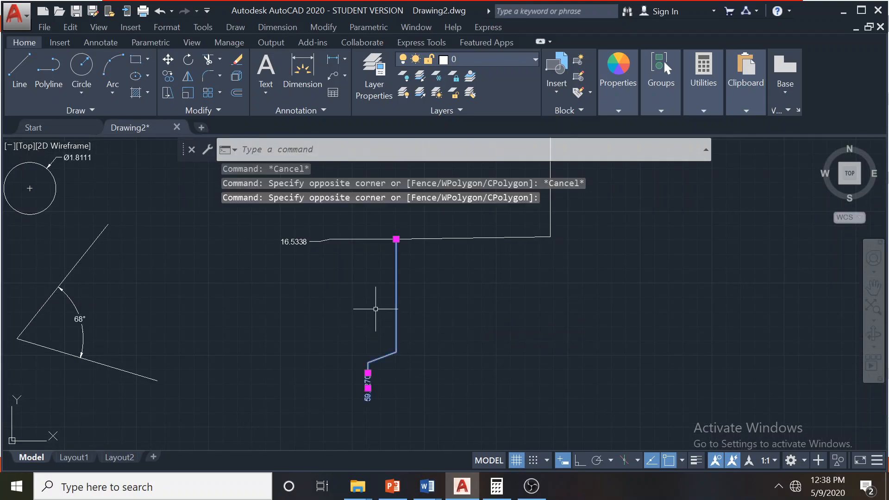
{"action": "key", "text": "Delete"}
{"action": "left_click", "coordinate": [335, 258]}
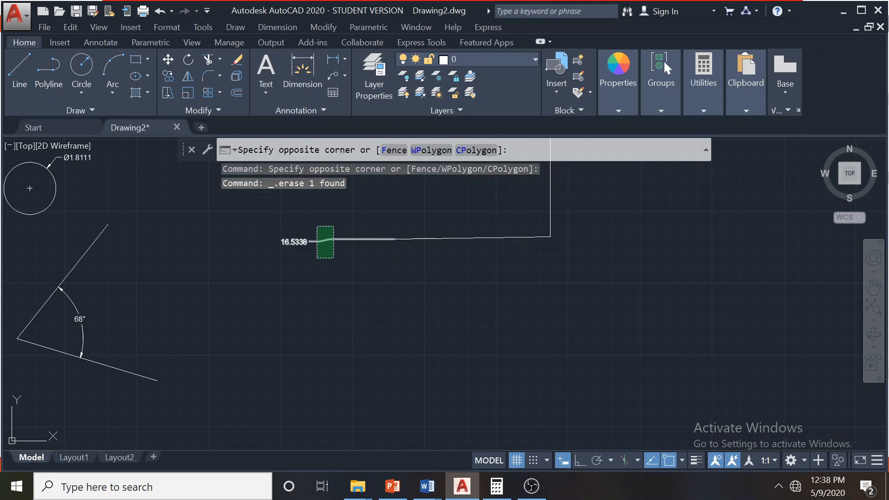
{"action": "left_click", "coordinate": [315, 226]}
{"action": "key", "text": "Delete"}
{"action": "scroll", "coordinate": [448, 266], "scroll_direction": "down", "scroll_amount": 2}
{"action": "middle_click_drag", "start_coordinate": [493, 295], "coordinate": [425, 349]}
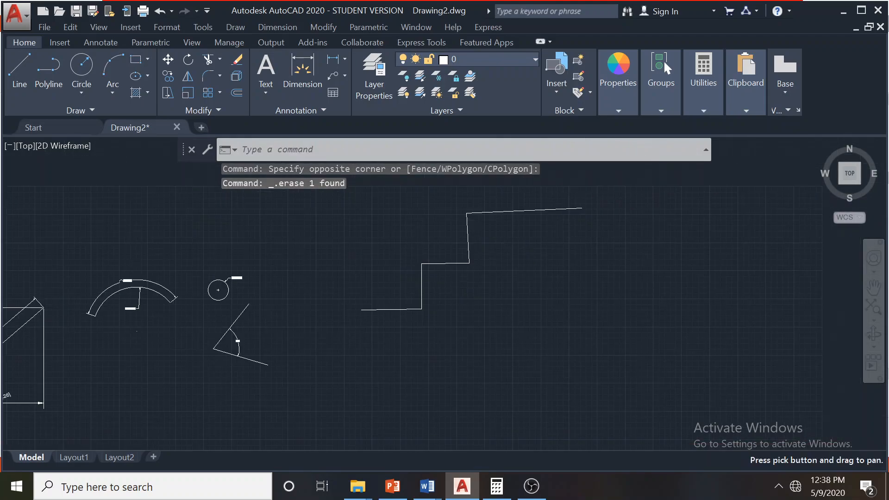
Switch to the Word document Tutorial 9 - Editing Dimensions, examine how the Fig. 1 drawing is dimensioned, and return to AutoCAD
{"action": "left_click", "coordinate": [277, 27]}
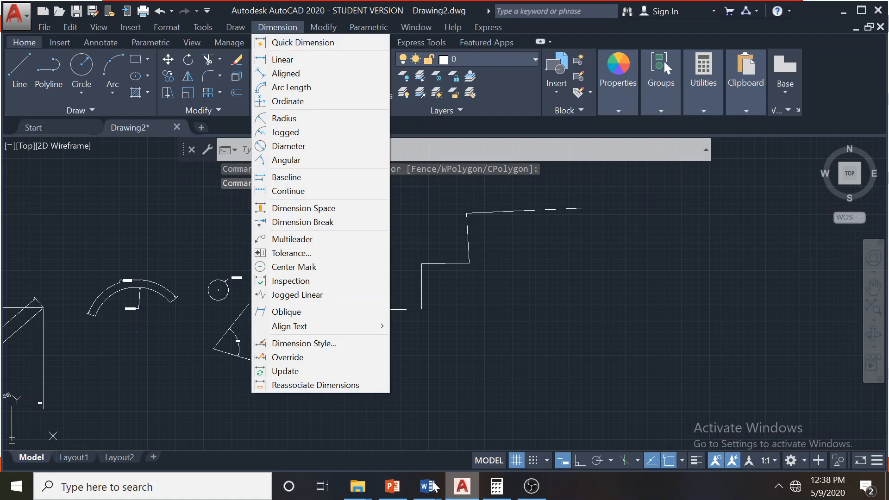
{"action": "left_click", "coordinate": [395, 492]}
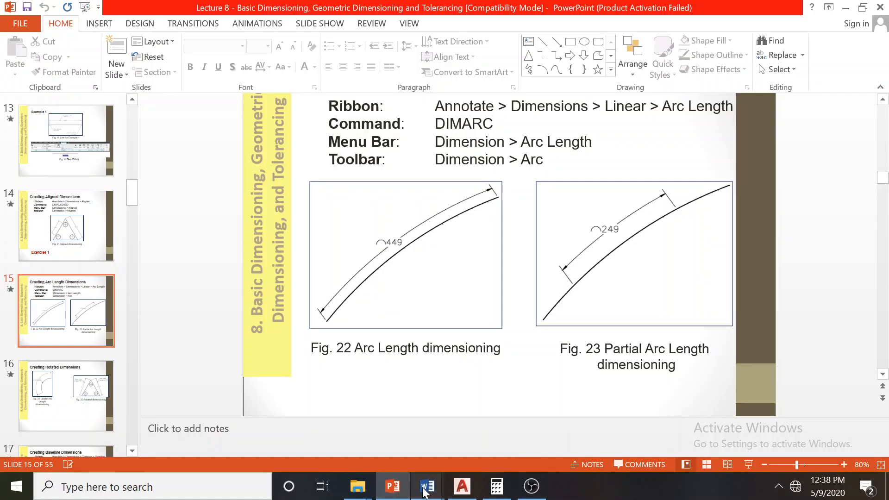
{"action": "mouse_move", "coordinate": [425, 491]}
{"action": "left_click", "coordinate": [482, 433]}
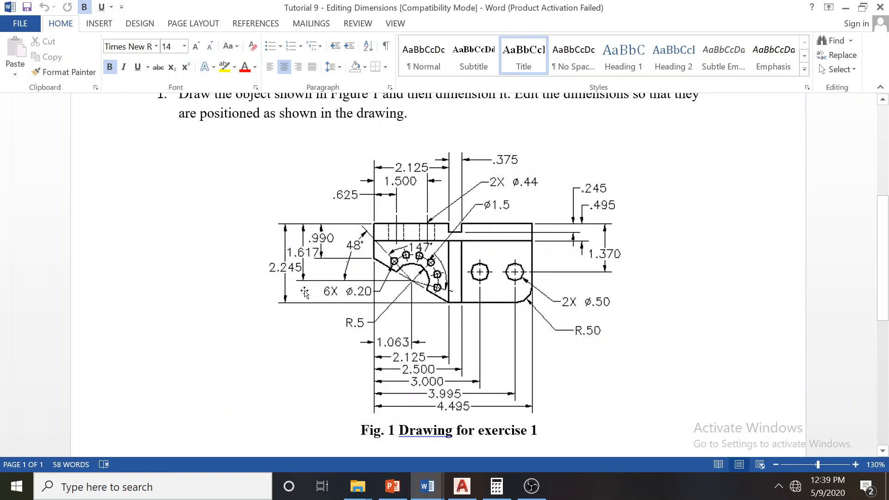
{"action": "left_click", "coordinate": [458, 475]}
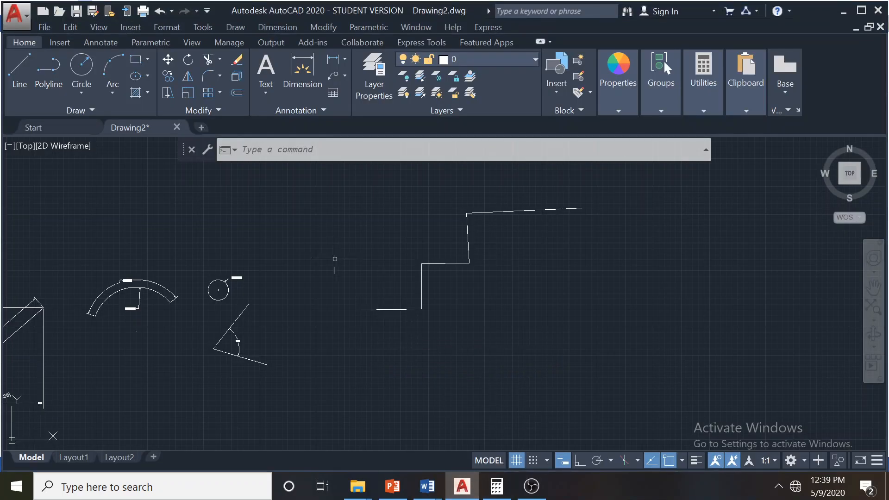
Add a horizontal linear dimension to the staircase line's lowest horizontal segment, placing the dimension line below it
{"action": "left_click", "coordinate": [277, 25]}
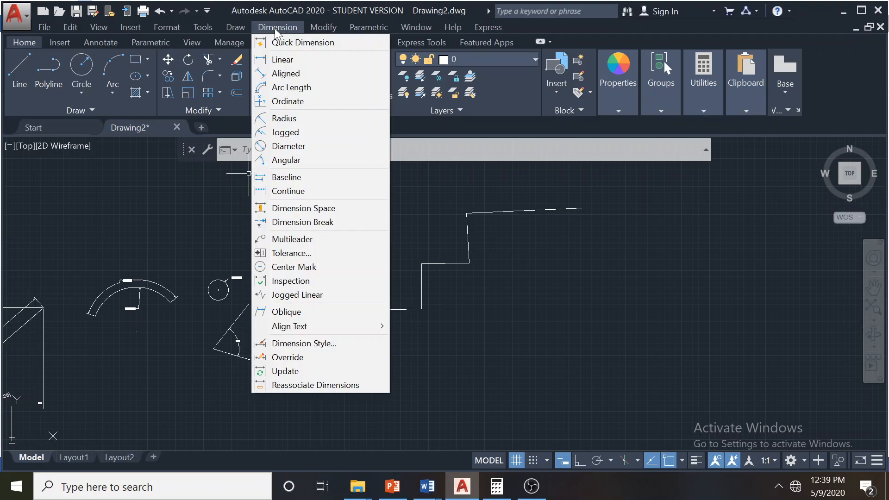
{"action": "left_click", "coordinate": [276, 59]}
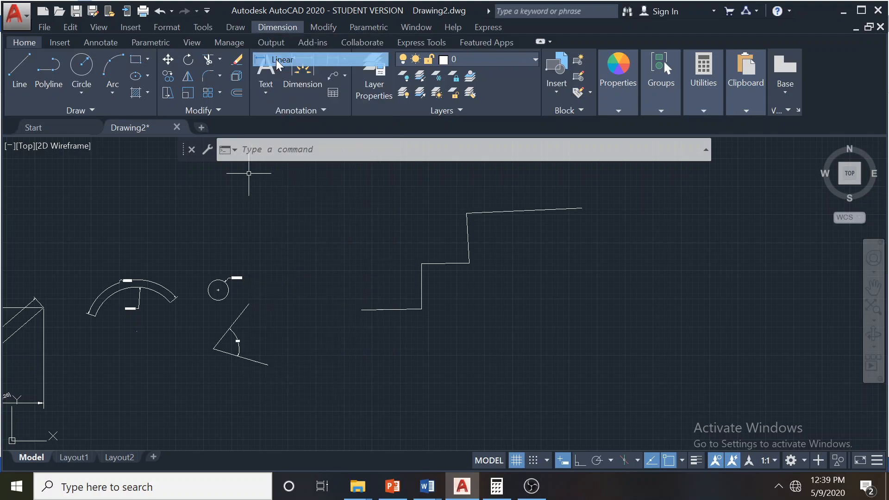
{"action": "left_click", "coordinate": [361, 310]}
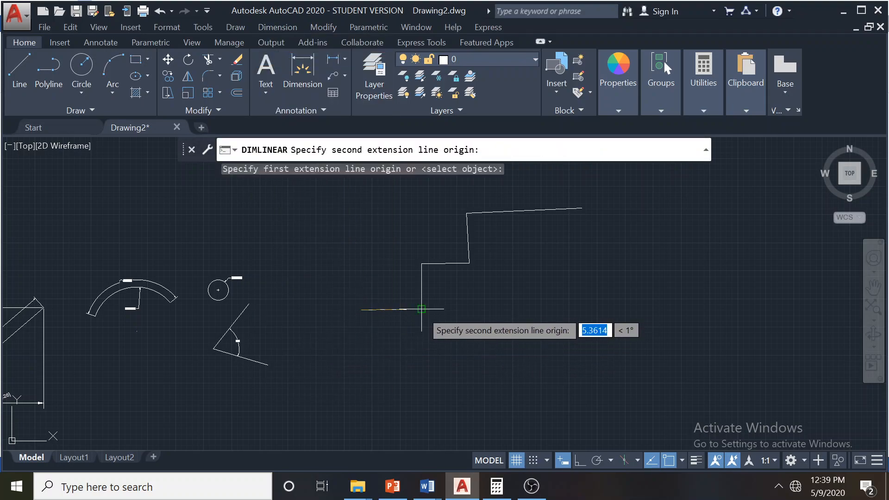
{"action": "left_click", "coordinate": [421, 309]}
{"action": "left_click", "coordinate": [407, 338]}
{"action": "scroll", "coordinate": [388, 317], "scroll_direction": "up", "scroll_amount": 4}
{"action": "middle_click_drag", "start_coordinate": [387, 318], "coordinate": [330, 350]}
{"action": "scroll", "coordinate": [330, 350], "scroll_direction": "down", "scroll_amount": 2}
{"action": "middle_click_drag", "start_coordinate": [439, 308], "coordinate": [407, 341]}
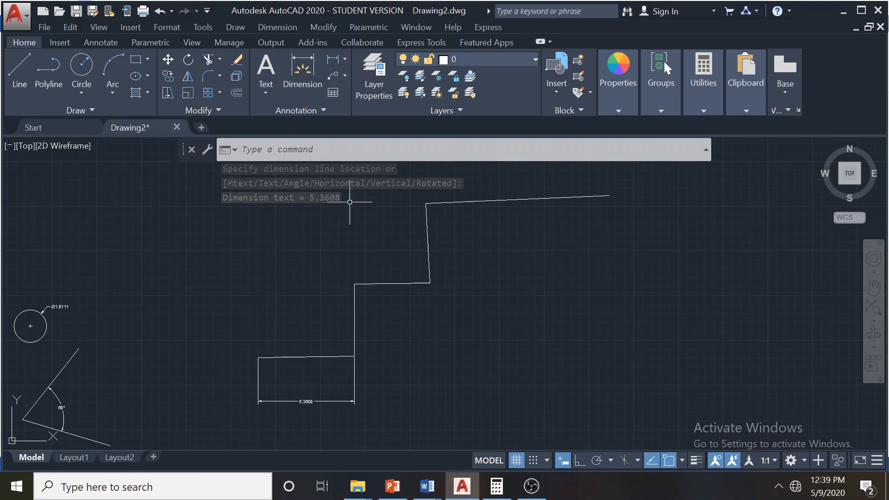
Add baseline dimensions from the staircase's first linear dimension to the second horizontal segment's right end and the line's upper-right endpoint
{"action": "left_click", "coordinate": [297, 26]}
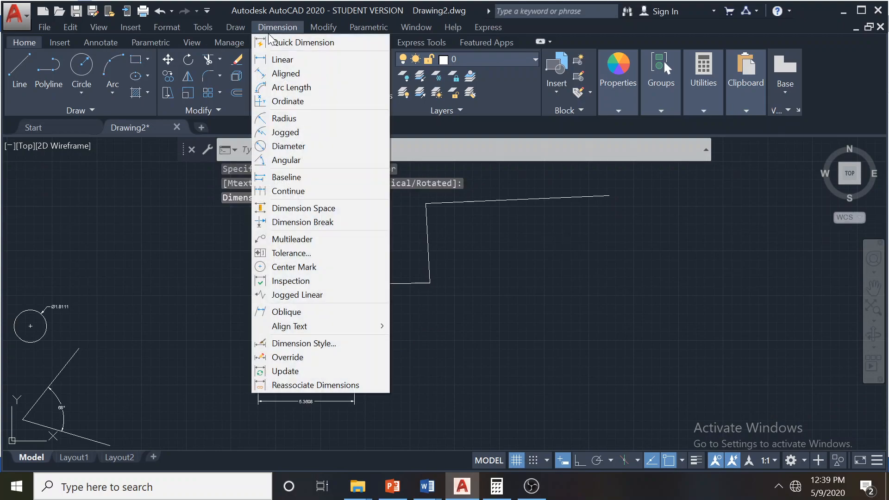
{"action": "left_click", "coordinate": [309, 175]}
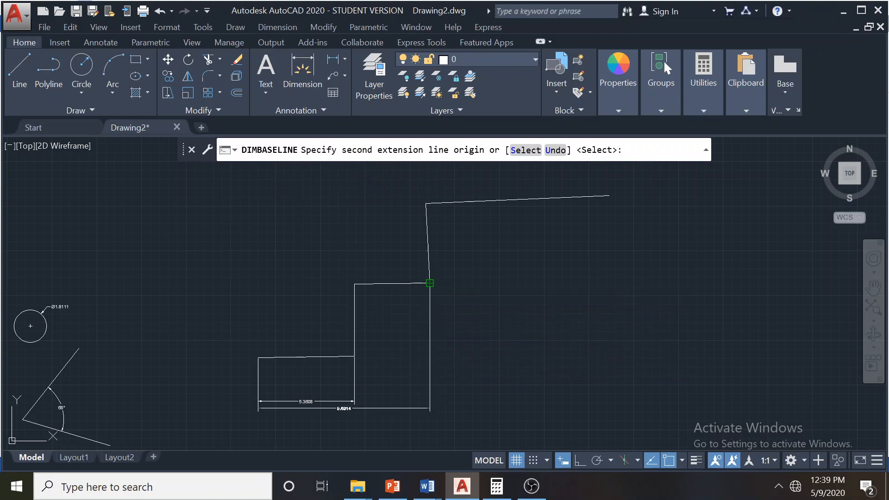
{"action": "left_click", "coordinate": [429, 283]}
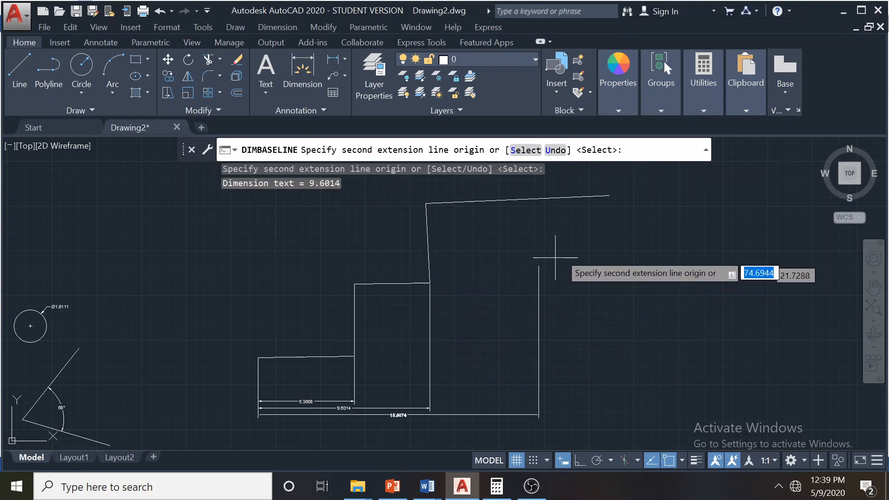
{"action": "left_click", "coordinate": [608, 196]}
{"action": "key", "text": "Escape"}
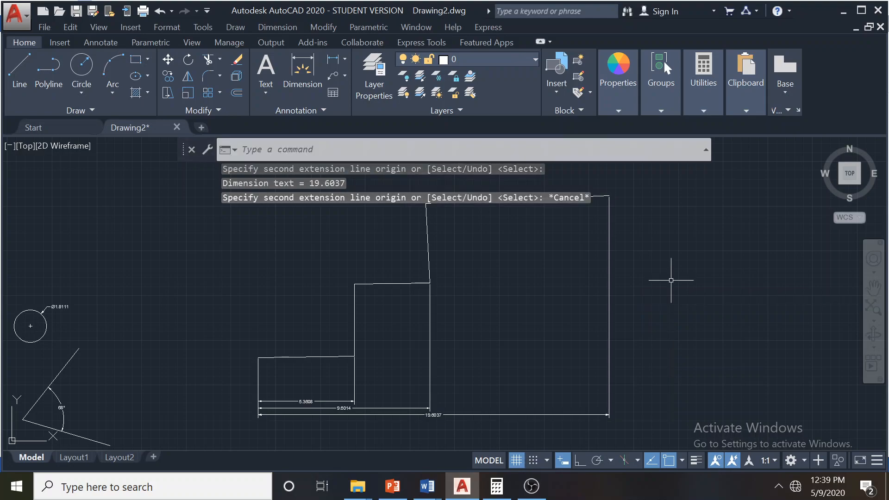
{"action": "scroll", "coordinate": [340, 386], "scroll_direction": "up", "scroll_amount": 2}
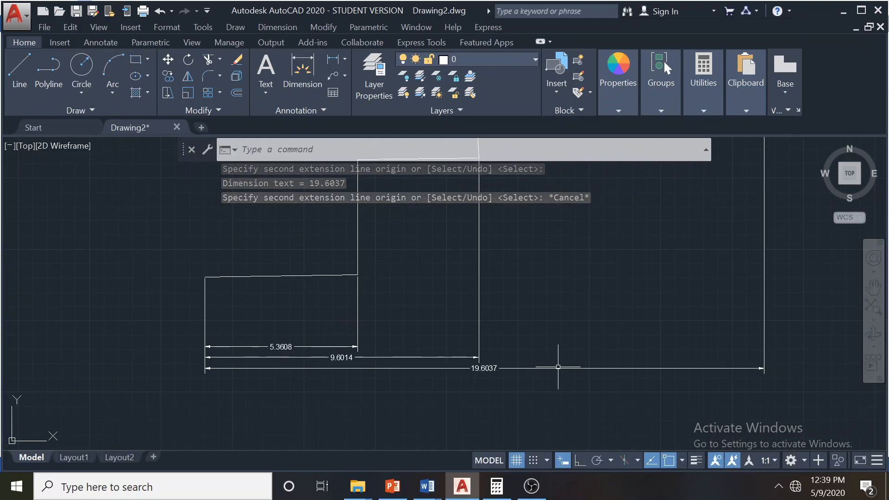
{"action": "scroll", "coordinate": [594, 309], "scroll_direction": "down", "scroll_amount": 2}
{"action": "middle_click_drag", "start_coordinate": [594, 304], "coordinate": [500, 354]}
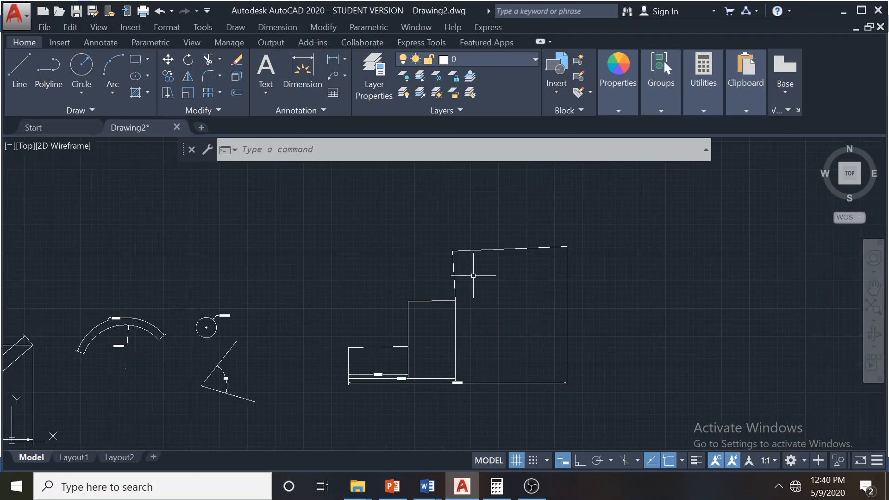
{"action": "left_click", "coordinate": [278, 27]}
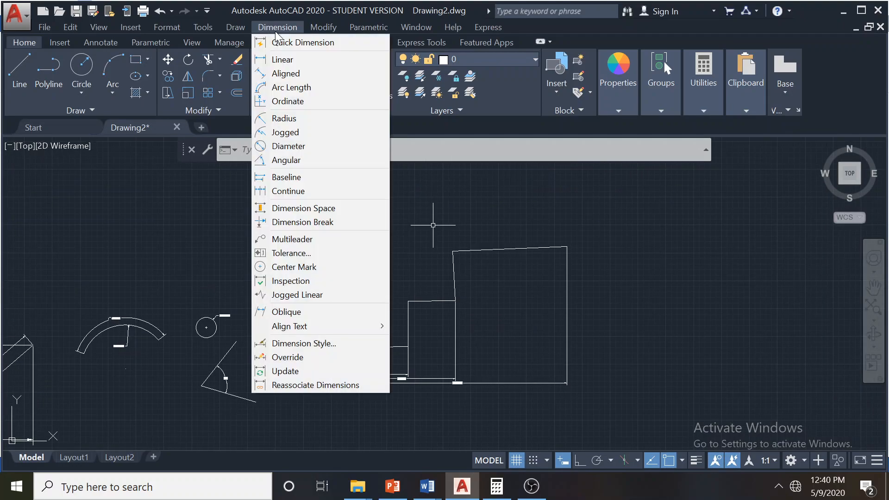
{"action": "left_click", "coordinate": [277, 60]}
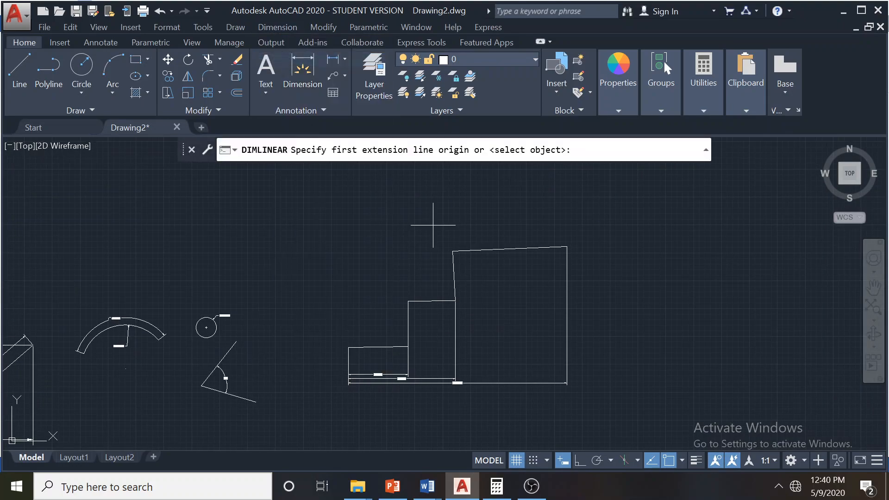
{"action": "left_click", "coordinate": [349, 348]}
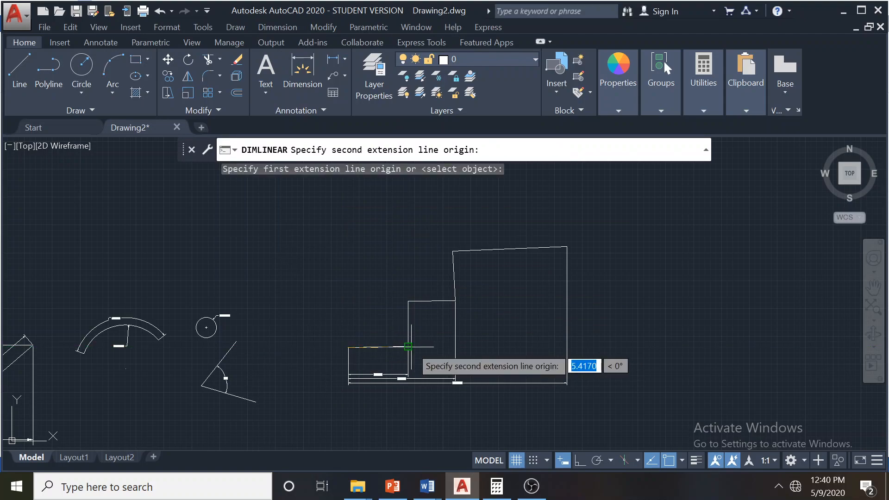
{"action": "left_click", "coordinate": [409, 346]}
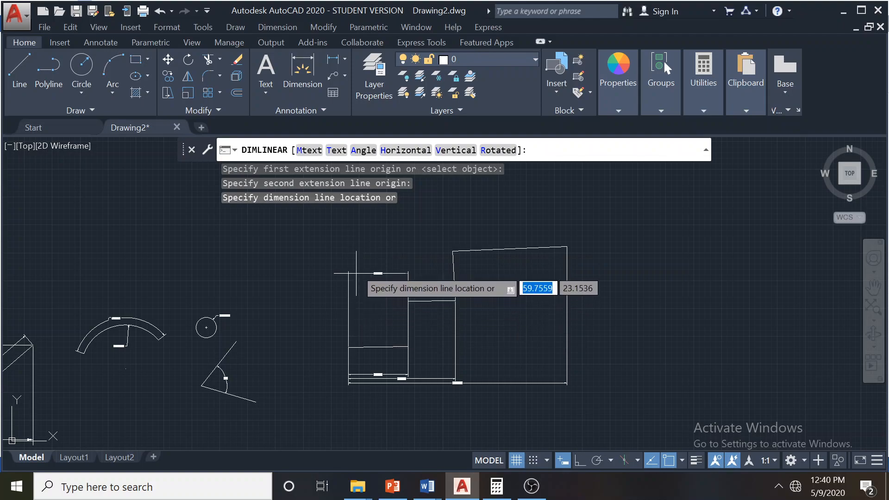
{"action": "key", "text": "Escape"}
Turn on Ortho and draw a second five-segment staircase line right of the first, with horizontal segments about 11, 10 and 11 units long
{"action": "scroll", "coordinate": [526, 284], "scroll_direction": "down", "scroll_amount": 2}
{"action": "middle_click_drag", "start_coordinate": [526, 283], "coordinate": [230, 292]}
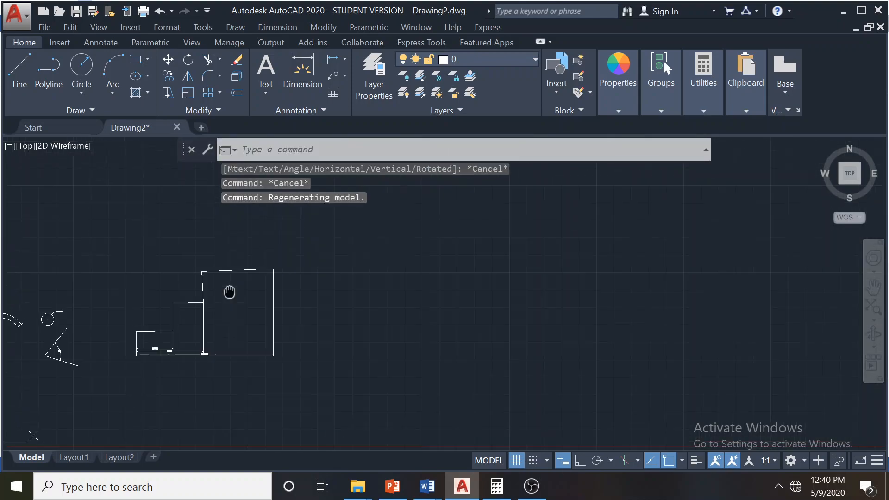
{"action": "left_click", "coordinate": [22, 72]}
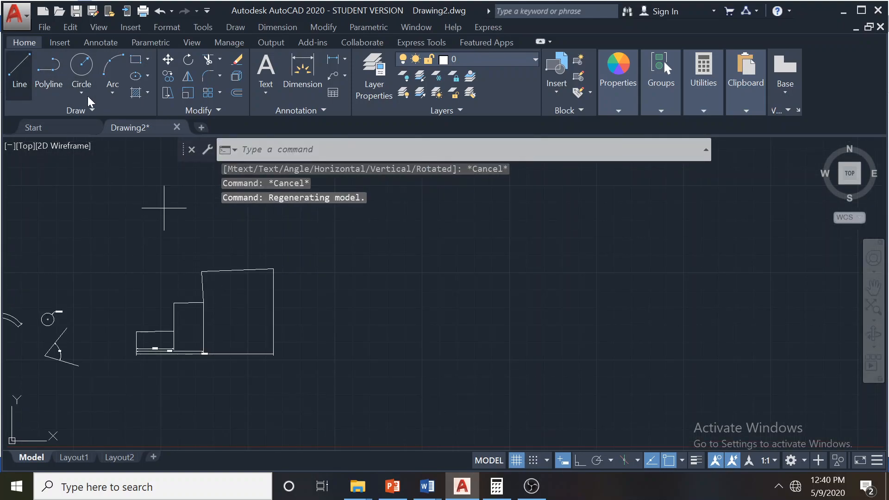
{"action": "left_click", "coordinate": [581, 461]}
{"action": "left_click", "coordinate": [439, 338]}
{"action": "left_click", "coordinate": [517, 337]}
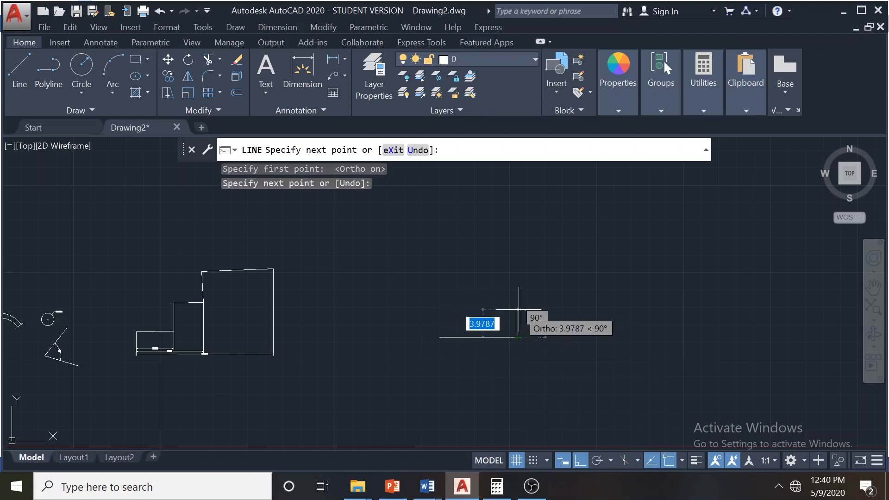
{"action": "left_click", "coordinate": [518, 310]}
{"action": "left_click", "coordinate": [589, 309]}
{"action": "left_click", "coordinate": [589, 278]}
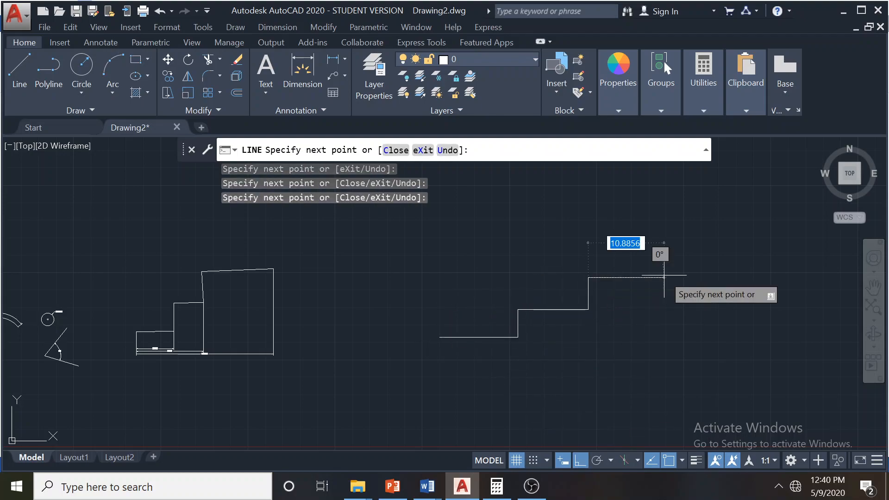
{"action": "left_click", "coordinate": [664, 278]}
{"action": "key", "text": "Escape"}
{"action": "middle_click_drag", "start_coordinate": [665, 277], "coordinate": [548, 298]}
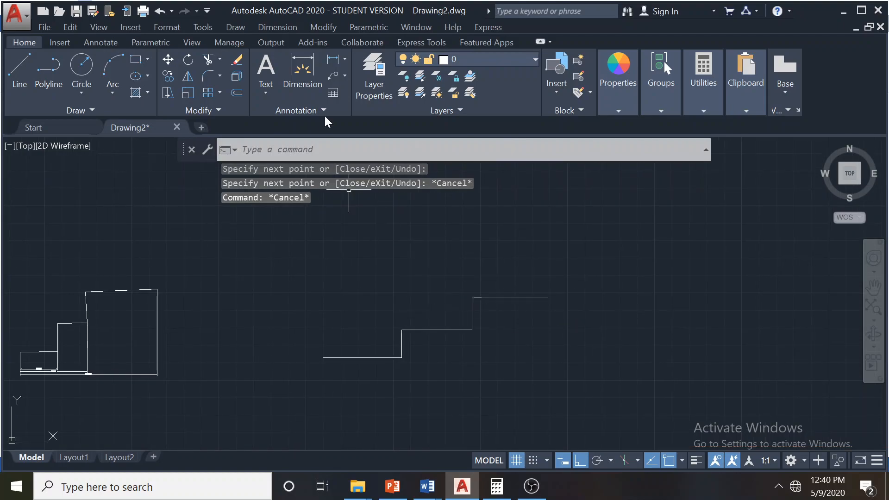
Add a horizontal linear dimension below the lowest horizontal segment of the second staircase line
{"action": "left_click", "coordinate": [288, 26]}
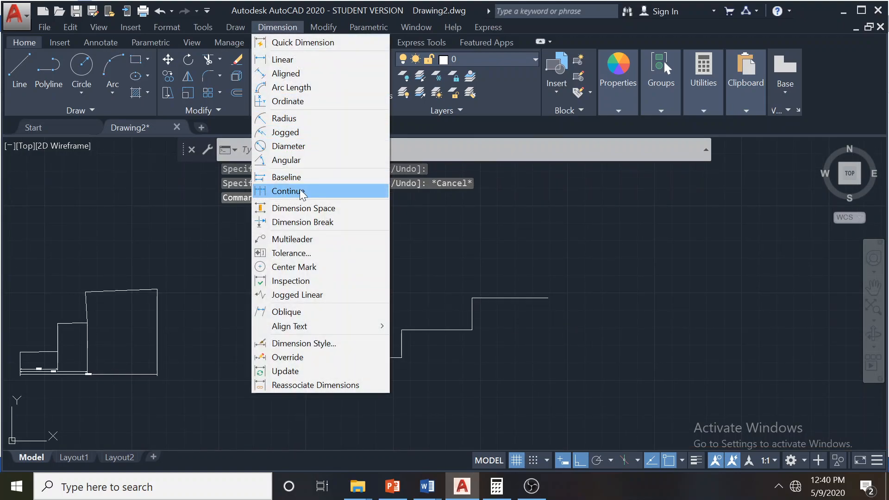
{"action": "left_click", "coordinate": [289, 59]}
{"action": "left_click", "coordinate": [323, 358]}
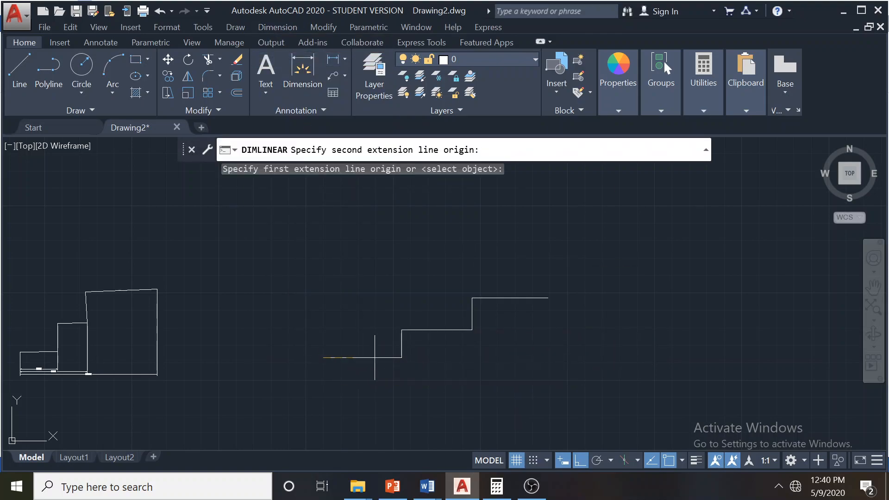
{"action": "left_click", "coordinate": [401, 357]}
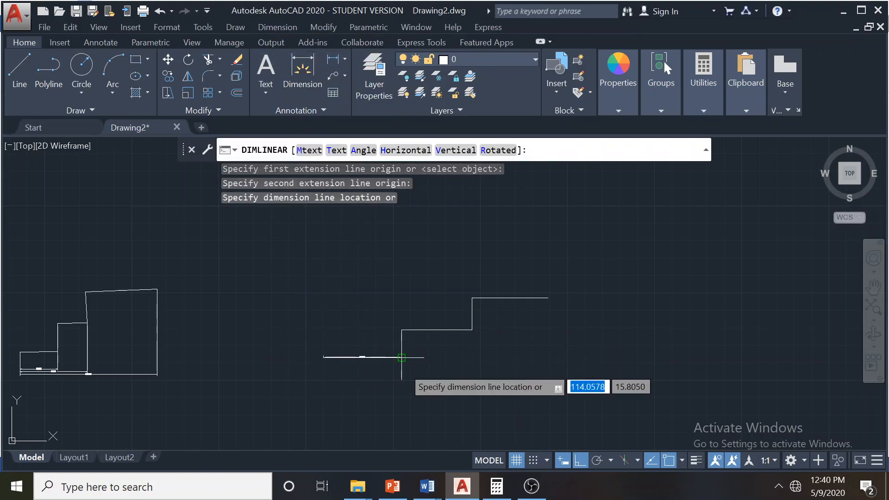
{"action": "left_click", "coordinate": [398, 381]}
{"action": "scroll", "coordinate": [389, 362], "scroll_direction": "up", "scroll_amount": 4}
{"action": "scroll", "coordinate": [388, 363], "scroll_direction": "down", "scroll_amount": 3}
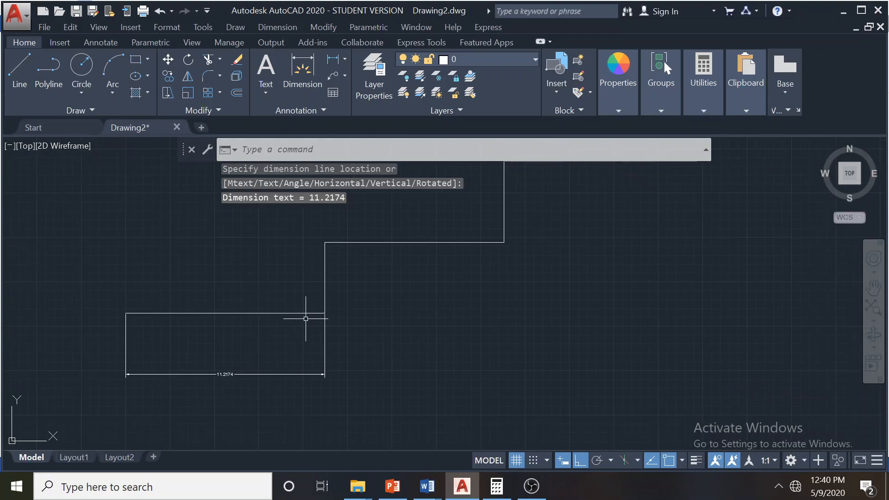
Add continued dimensions from the second staircase's linear dimension to the middle horizontal segment's right end and the line's upper-right endpoint
{"action": "left_click", "coordinate": [273, 25]}
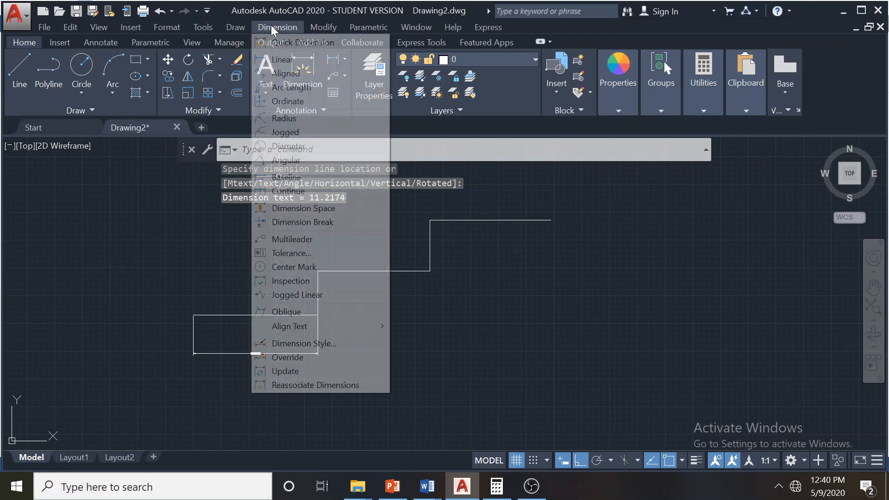
{"action": "left_click", "coordinate": [308, 191]}
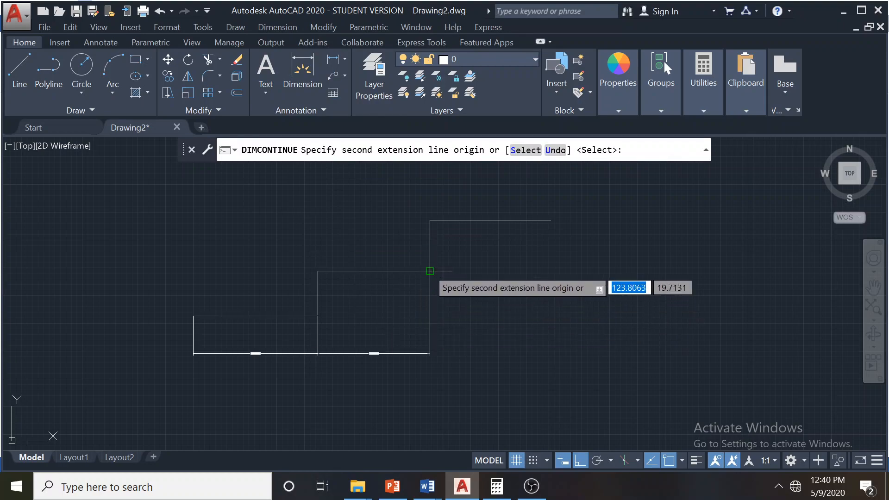
{"action": "left_click", "coordinate": [431, 271]}
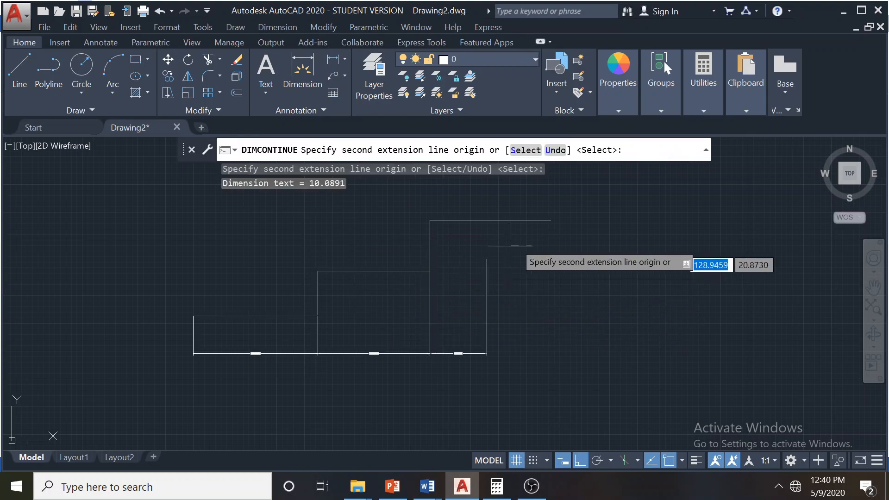
{"action": "left_click", "coordinate": [550, 220]}
{"action": "key", "text": "Escape"}
Examine the chained continued dimensions below the second staircase line and compare them with the stacked baseline dimensions of the first
{"action": "scroll", "coordinate": [283, 347], "scroll_direction": "up", "scroll_amount": 4}
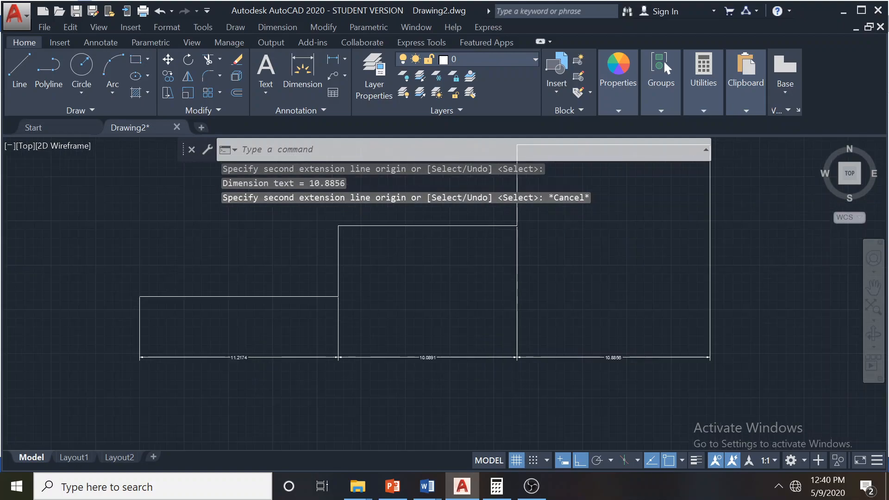
{"action": "scroll", "coordinate": [380, 316], "scroll_direction": "down", "scroll_amount": 3}
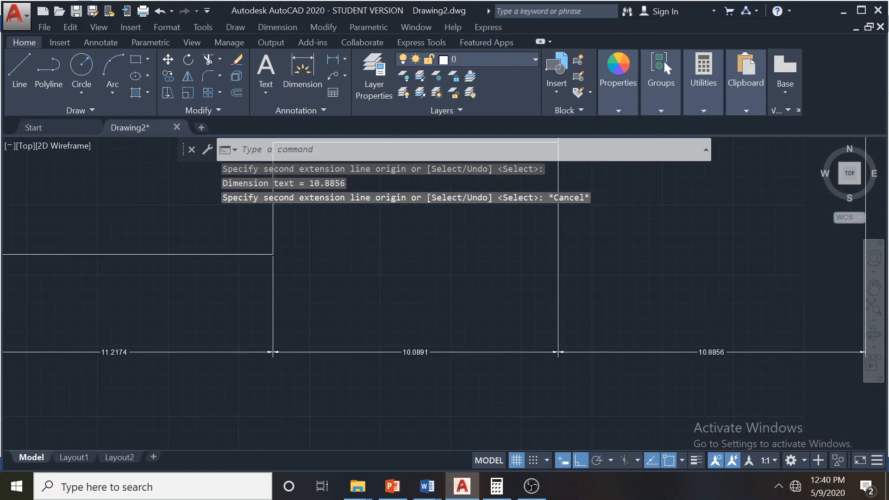
{"action": "scroll", "coordinate": [341, 296], "scroll_direction": "up", "scroll_amount": 2}
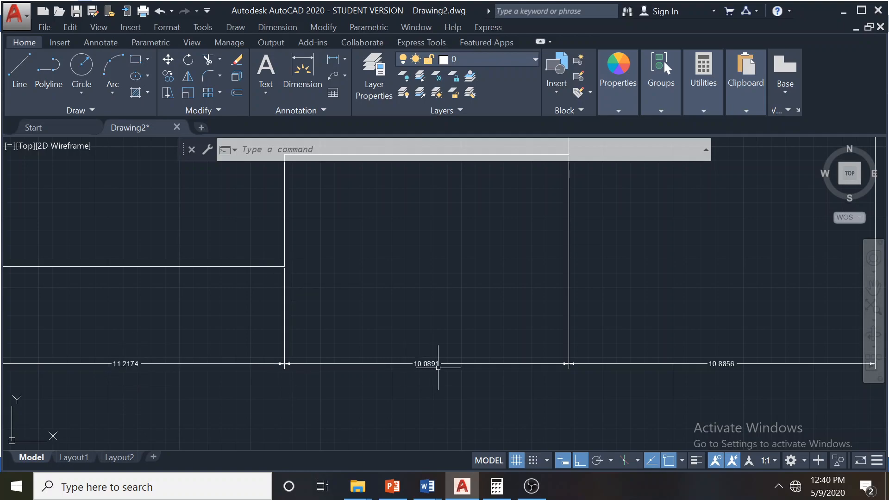
{"action": "scroll", "coordinate": [423, 363], "scroll_direction": "down", "scroll_amount": 2}
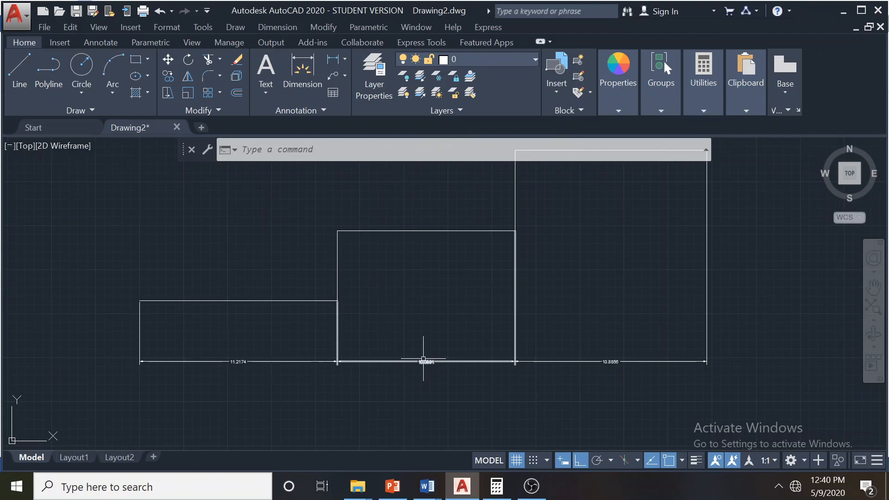
{"action": "middle_click_drag", "start_coordinate": [732, 146], "coordinate": [663, 195]}
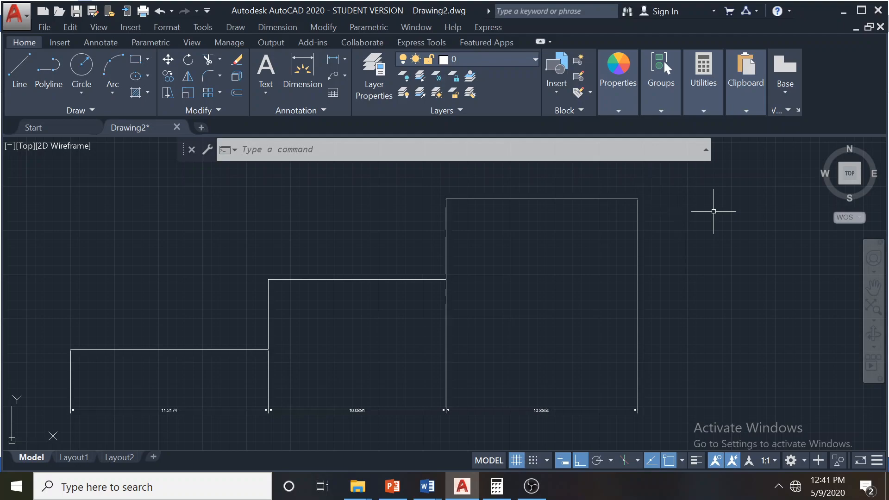
{"action": "middle_click_drag", "start_coordinate": [242, 377], "coordinate": [271, 304]}
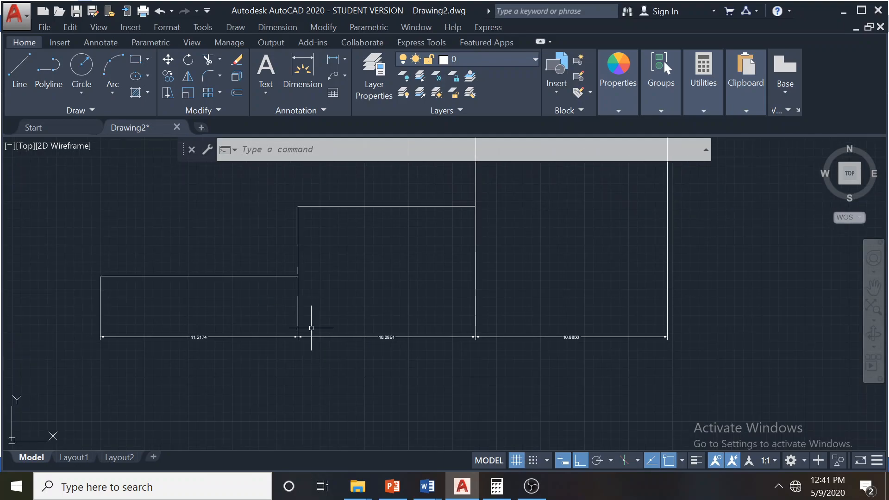
{"action": "scroll", "coordinate": [311, 326], "scroll_direction": "up", "scroll_amount": 2}
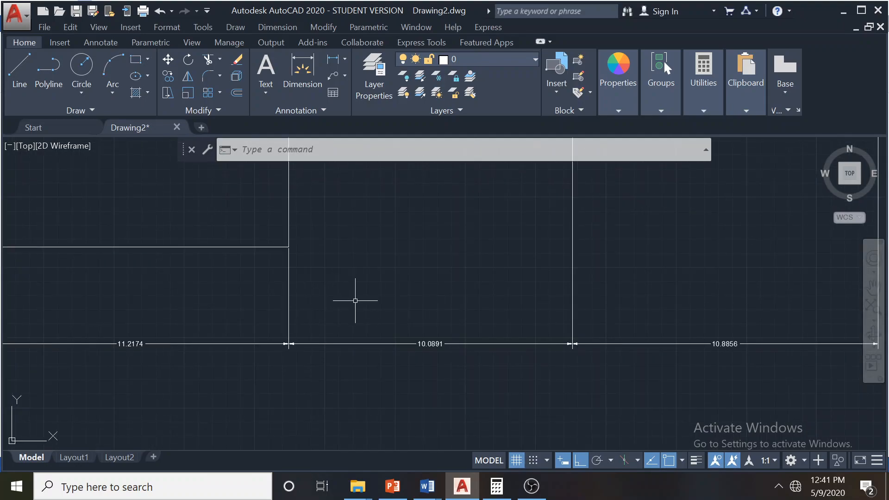
{"action": "scroll", "coordinate": [355, 302], "scroll_direction": "down", "scroll_amount": 3}
{"action": "scroll", "coordinate": [171, 293], "scroll_direction": "down", "scroll_amount": 3}
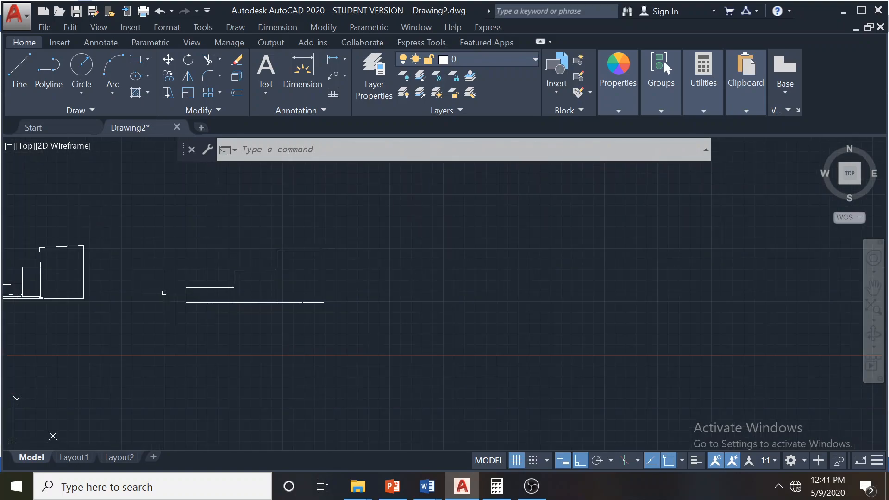
{"action": "middle_click_drag", "start_coordinate": [164, 293], "coordinate": [321, 260]}
{"action": "scroll", "coordinate": [312, 267], "scroll_direction": "up", "scroll_amount": 5}
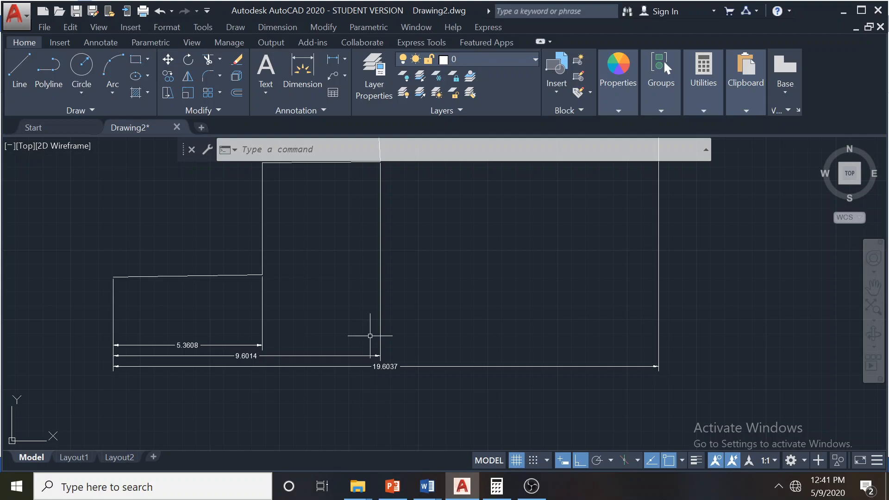
{"action": "scroll", "coordinate": [429, 309], "scroll_direction": "down", "scroll_amount": 5}
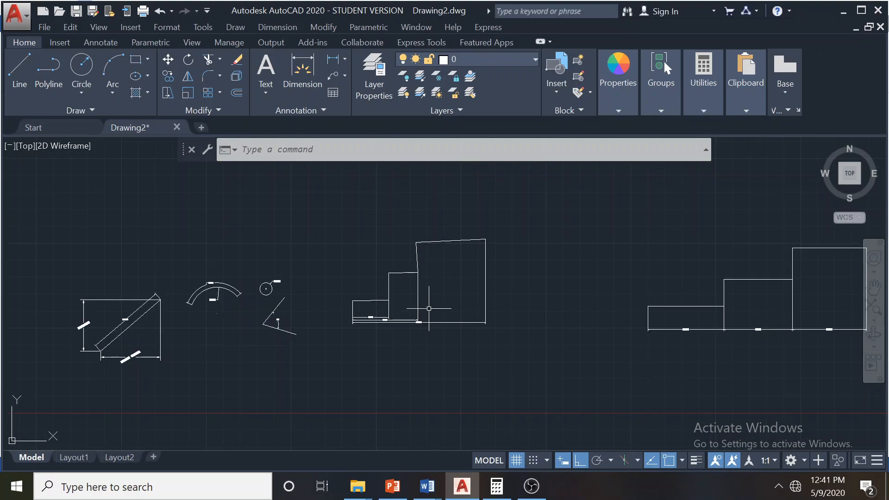
{"action": "scroll", "coordinate": [429, 308], "scroll_direction": "up", "scroll_amount": 5}
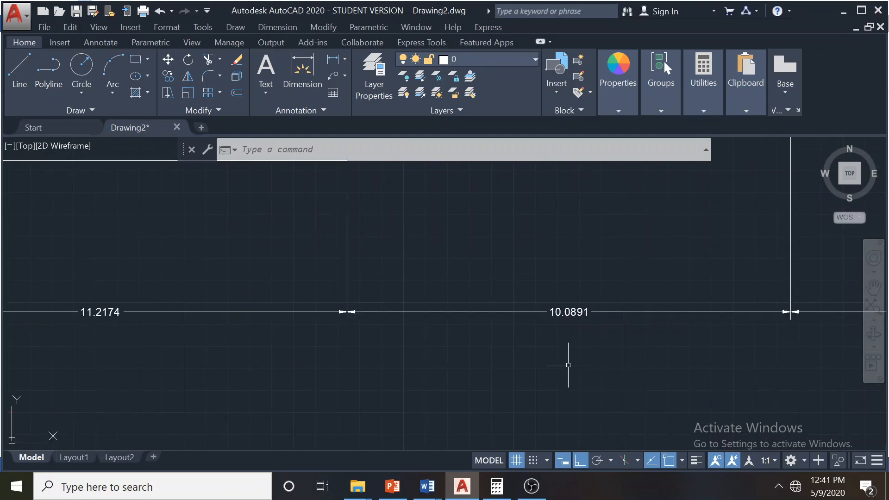
{"action": "scroll", "coordinate": [568, 365], "scroll_direction": "down", "scroll_amount": 5}
{"action": "left_click", "coordinate": [289, 28]}
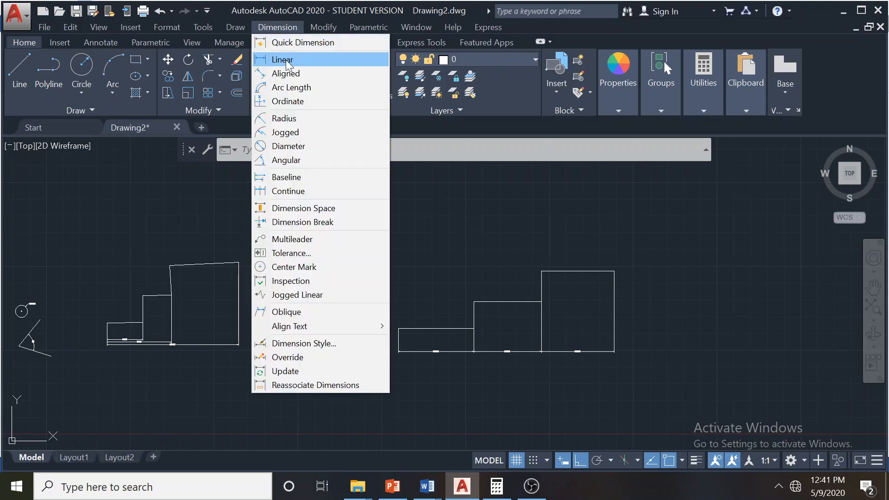
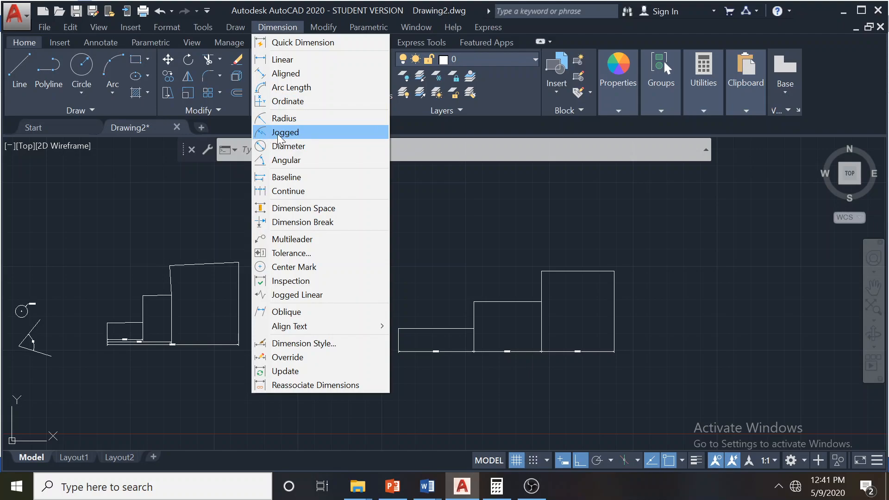
{"action": "left_click", "coordinate": [461, 258]}
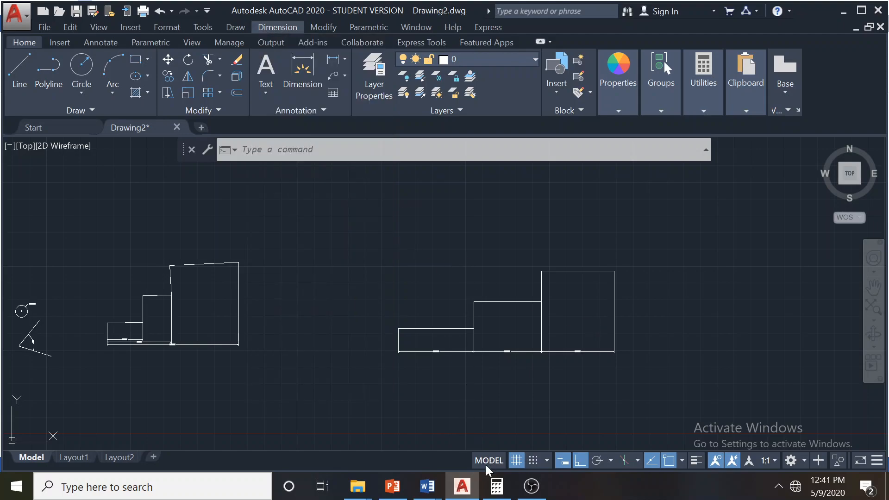
Switch to the PowerPoint lecture and go through its slides up to Creating Jogged Dimensions
{"action": "left_click", "coordinate": [393, 487]}
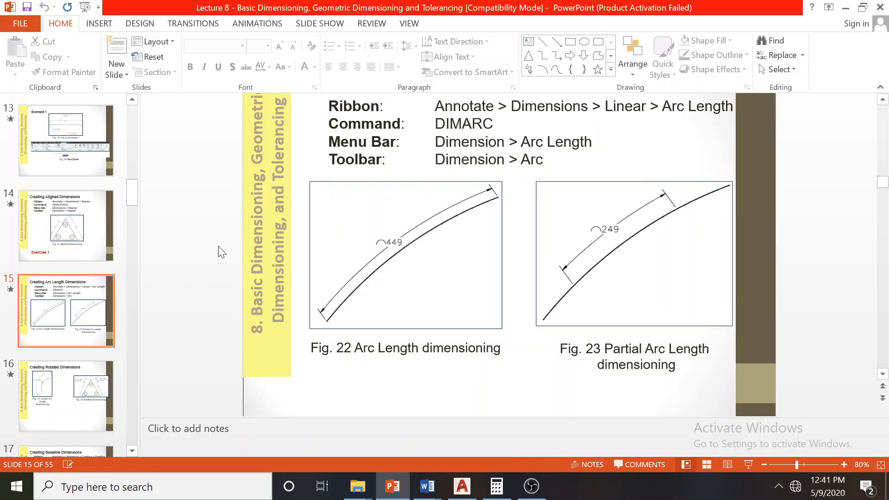
{"action": "scroll", "coordinate": [219, 247], "scroll_direction": "down", "scroll_amount": 1}
{"action": "left_click", "coordinate": [764, 464]}
{"action": "left_click", "coordinate": [764, 464]}
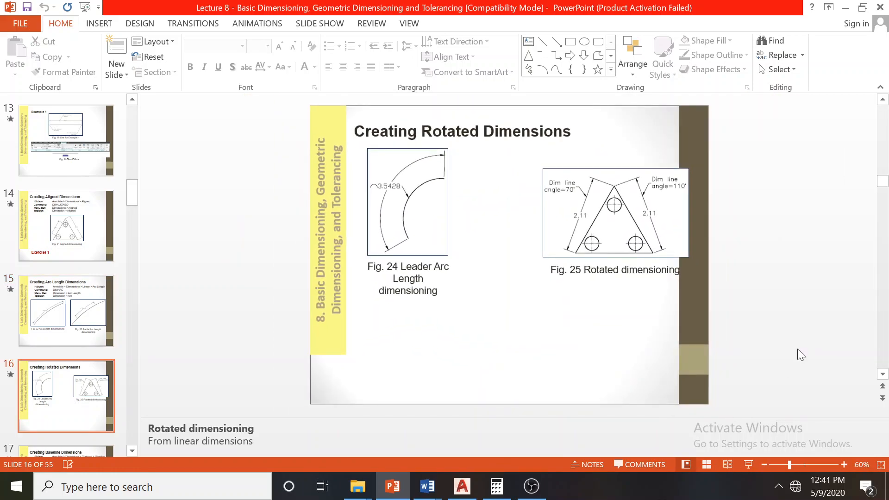
{"action": "scroll", "coordinate": [797, 348], "scroll_direction": "down", "scroll_amount": 1}
{"action": "scroll", "coordinate": [797, 349], "scroll_direction": "down", "scroll_amount": 4}
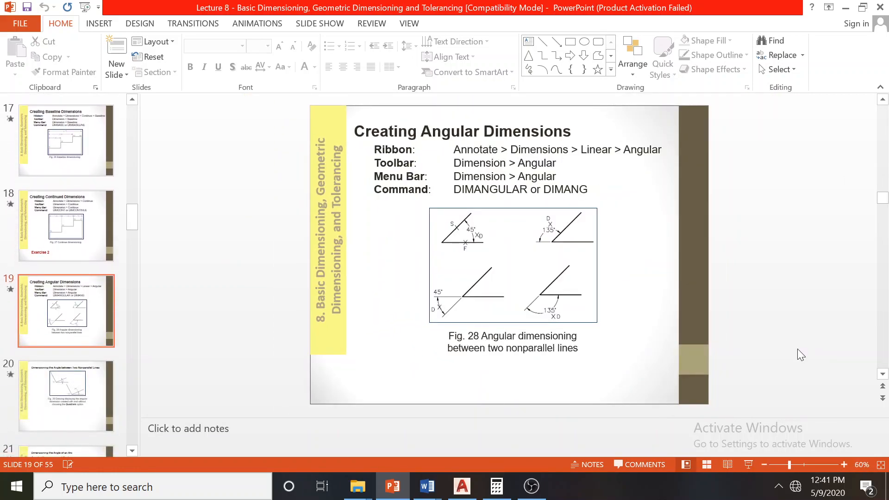
{"action": "scroll", "coordinate": [798, 349], "scroll_direction": "down", "scroll_amount": 3}
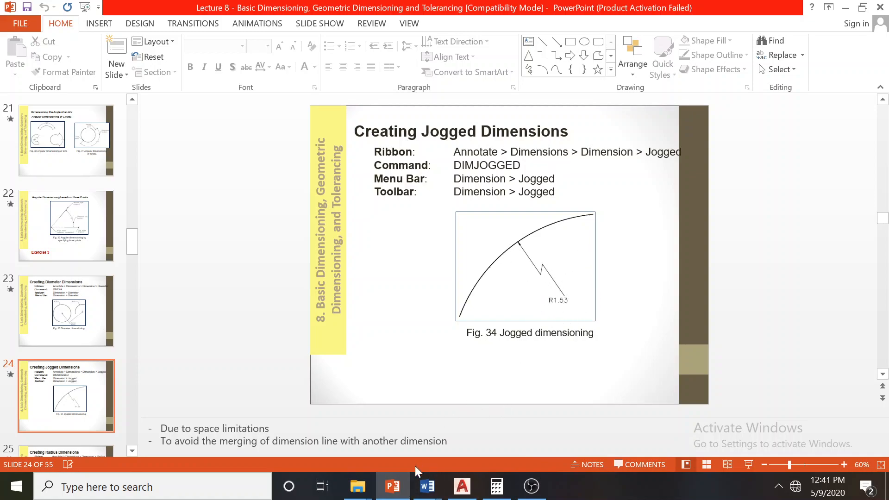
Switch back to AutoCAD and add a jogged radius dimension to the small circle, with the center override and jog just outside its right side
{"action": "left_click", "coordinate": [461, 486]}
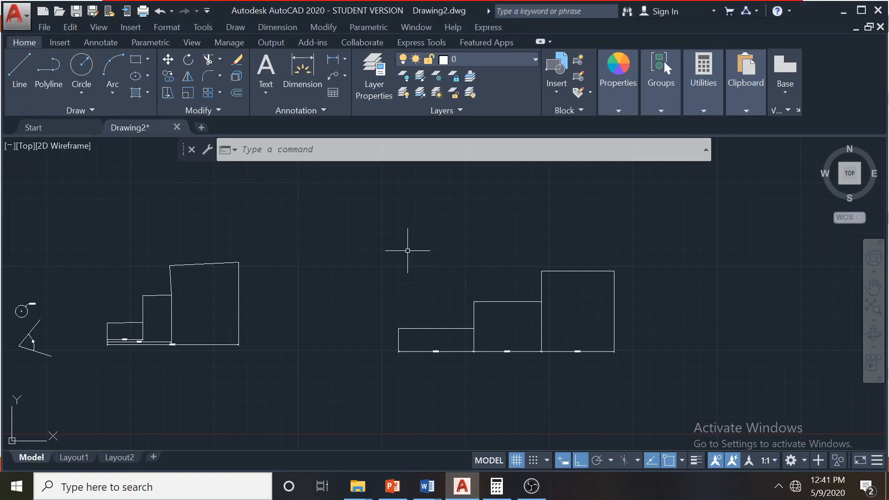
{"action": "middle_click_drag", "start_coordinate": [379, 239], "coordinate": [621, 214]}
{"action": "scroll", "coordinate": [465, 318], "scroll_direction": "up", "scroll_amount": 8}
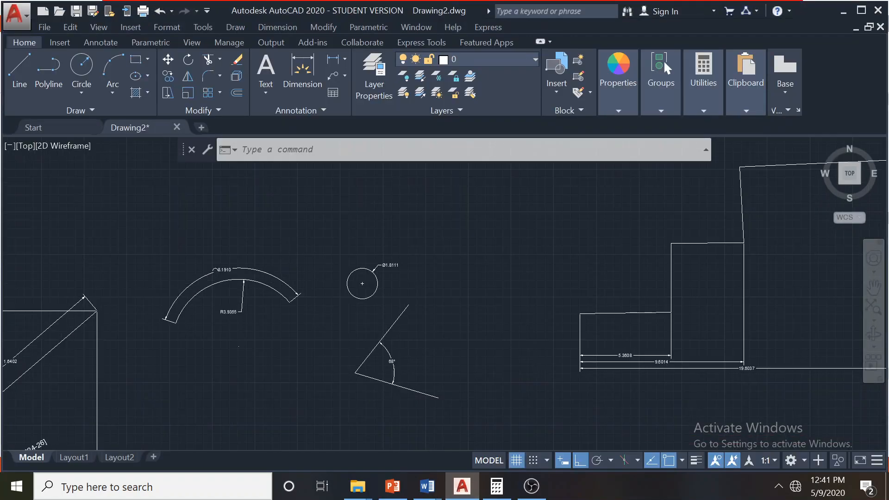
{"action": "left_click", "coordinate": [280, 26]}
{"action": "left_click", "coordinate": [296, 132]}
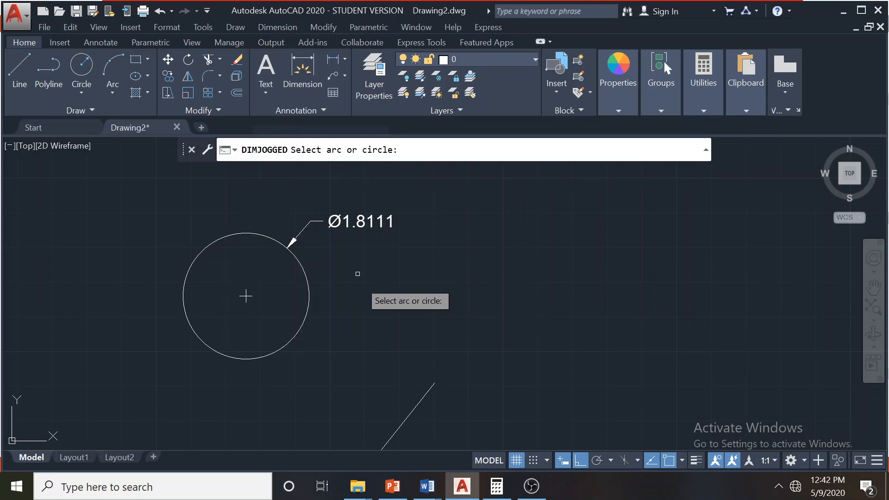
{"action": "left_click", "coordinate": [307, 306]}
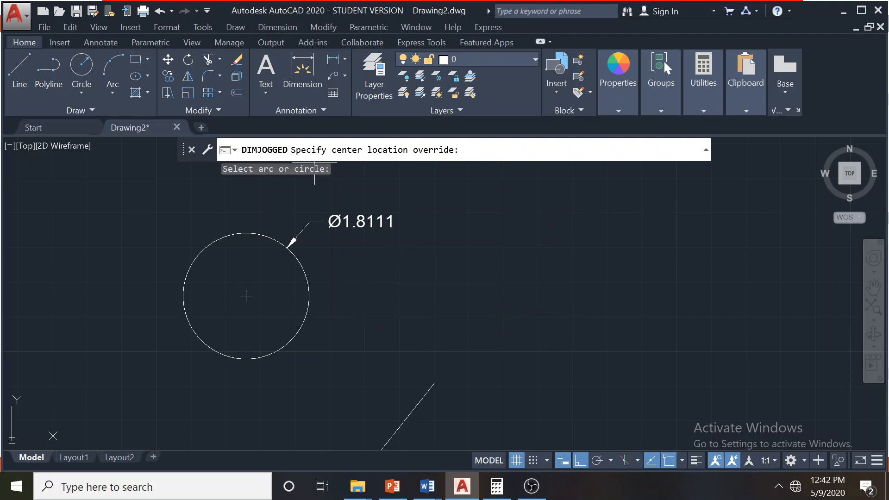
{"action": "left_click", "coordinate": [355, 263]}
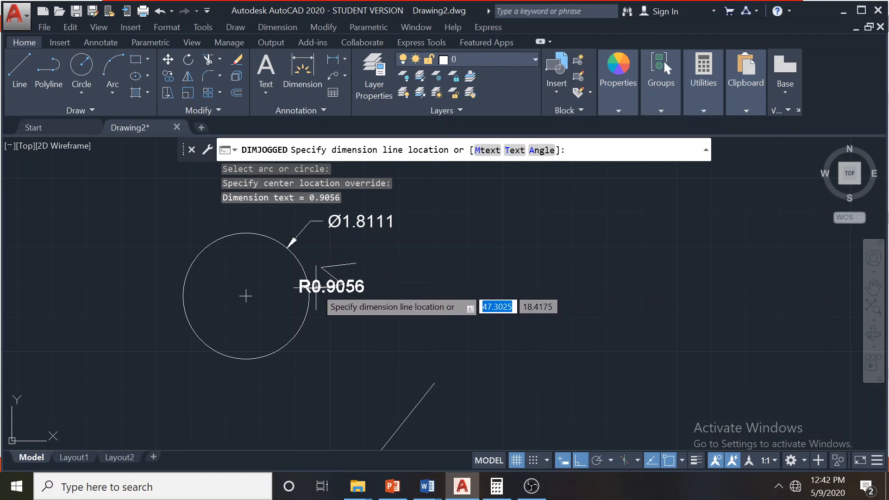
{"action": "left_click", "coordinate": [320, 278]}
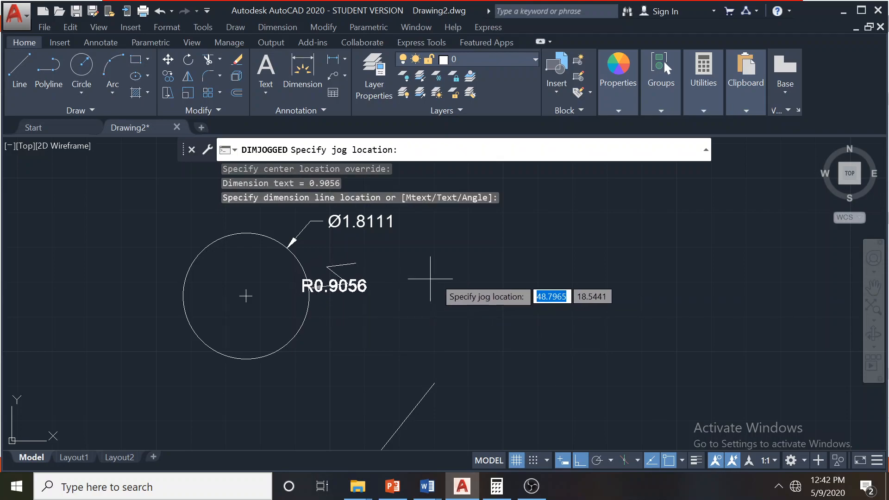
{"action": "left_click", "coordinate": [331, 275]}
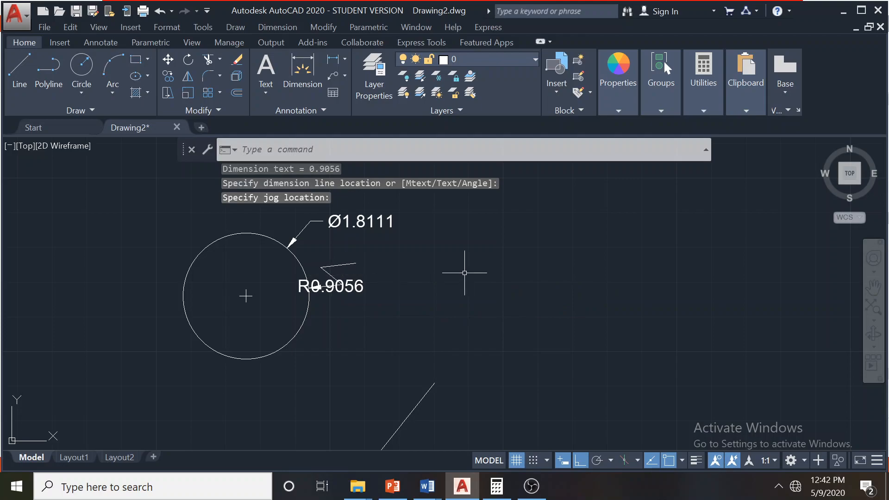
Draw a larger circle with a radius of about 2.7 in the empty space to the right of the small circle
{"action": "scroll", "coordinate": [468, 274], "scroll_direction": "down", "scroll_amount": 2}
{"action": "middle_click_drag", "start_coordinate": [482, 272], "coordinate": [270, 324]}
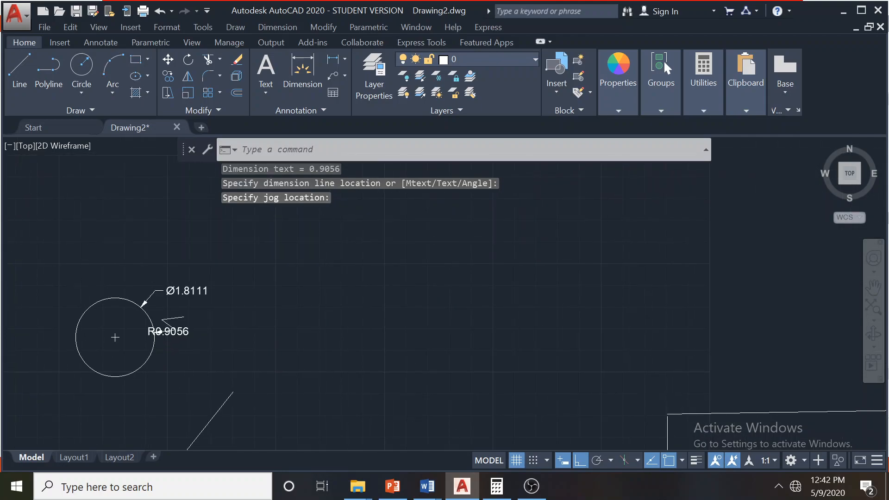
{"action": "left_click", "coordinate": [82, 94]}
{"action": "left_click", "coordinate": [99, 115]}
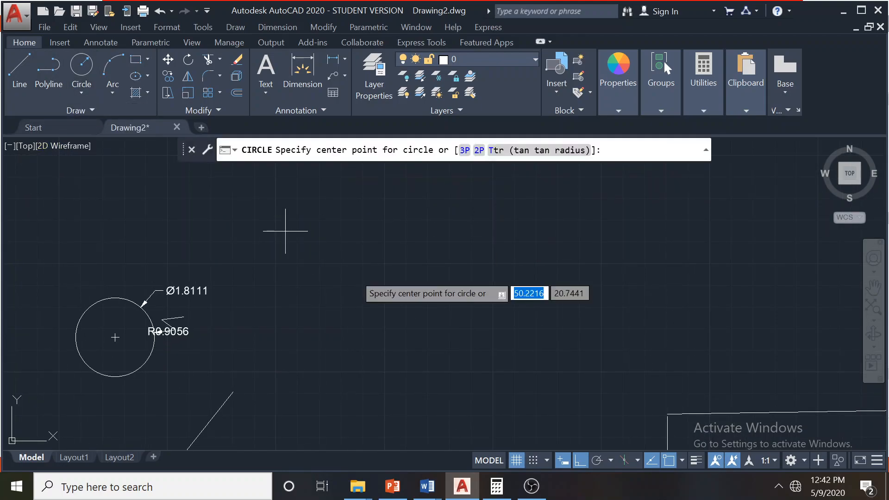
{"action": "left_click", "coordinate": [437, 283]}
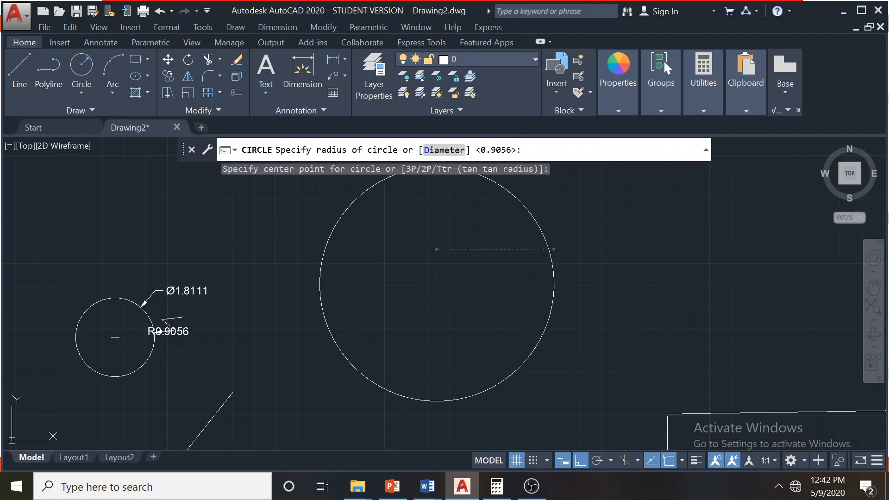
{"action": "left_click", "coordinate": [552, 365]}
Add a jogged radius dimension at the large circle's upper right, placing the center override, dimension line and jog outside the circle
{"action": "middle_click_drag", "start_coordinate": [606, 282], "coordinate": [481, 364]}
{"action": "left_click", "coordinate": [285, 27]}
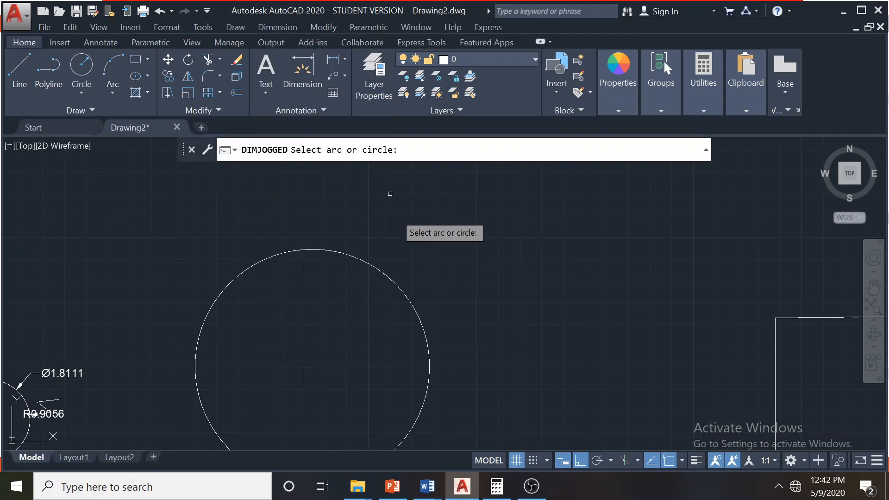
{"action": "left_click", "coordinate": [393, 285]}
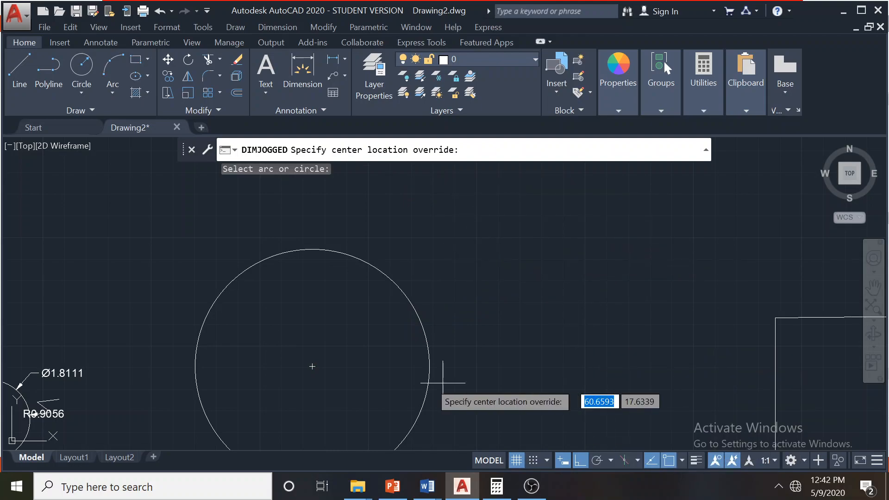
{"action": "left_click", "coordinate": [461, 232]}
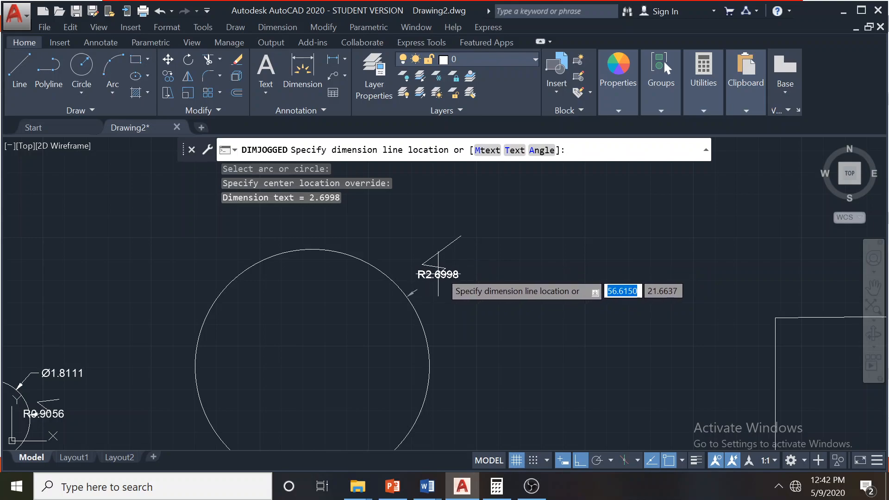
{"action": "left_click", "coordinate": [435, 275]}
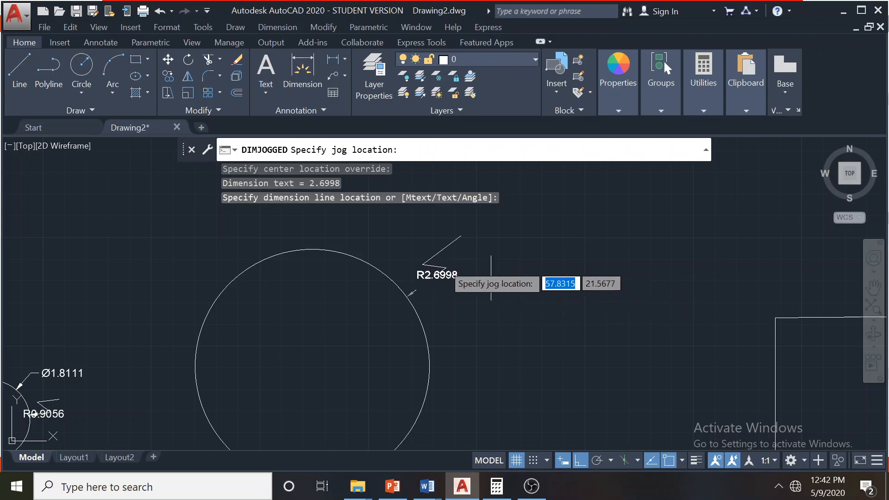
{"action": "left_click", "coordinate": [443, 259]}
{"action": "scroll", "coordinate": [438, 243], "scroll_direction": "up", "scroll_amount": 2}
{"action": "scroll", "coordinate": [438, 238], "scroll_direction": "up", "scroll_amount": 2}
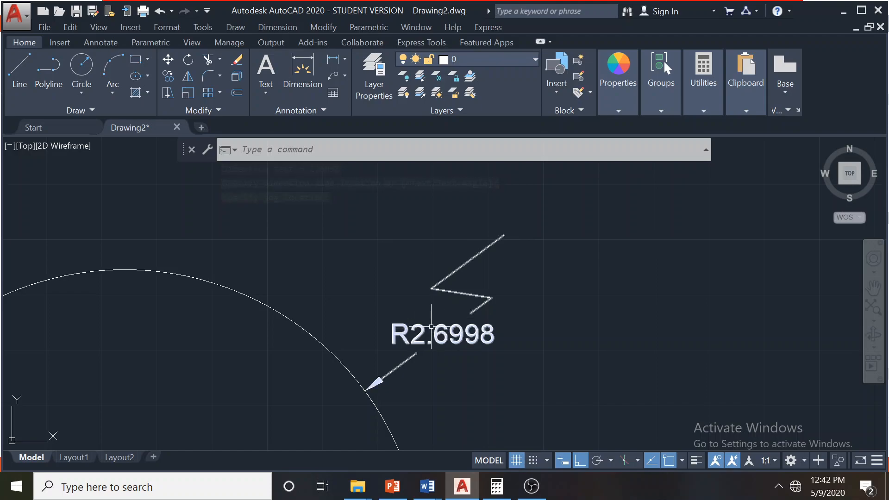
{"action": "left_click", "coordinate": [491, 298]}
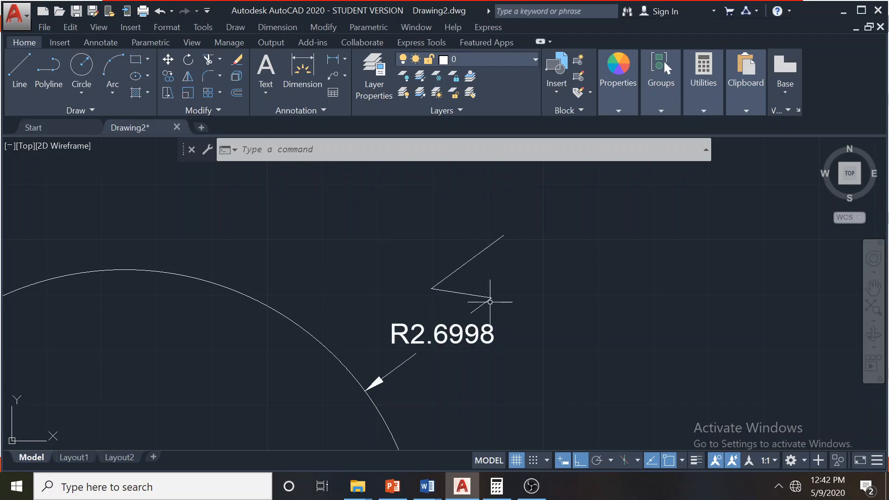
Add a second jogged radius dimension on the large circle's right side, below the first, with a farther center override and the jog nearer the circle
{"action": "scroll", "coordinate": [511, 301], "scroll_direction": "down", "scroll_amount": 5}
{"action": "middle_click_drag", "start_coordinate": [577, 305], "coordinate": [458, 267]}
{"action": "scroll", "coordinate": [311, 196], "scroll_direction": "up", "scroll_amount": 3}
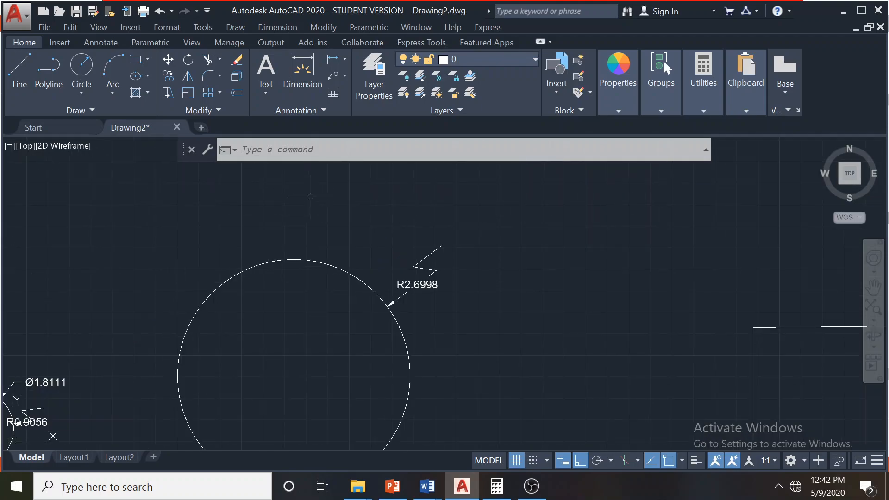
{"action": "left_click", "coordinate": [292, 28]}
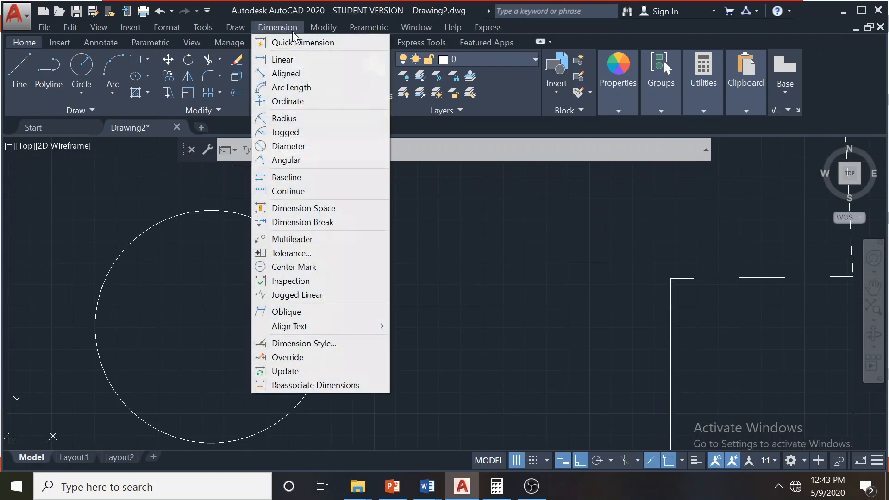
{"action": "left_click", "coordinate": [335, 132]}
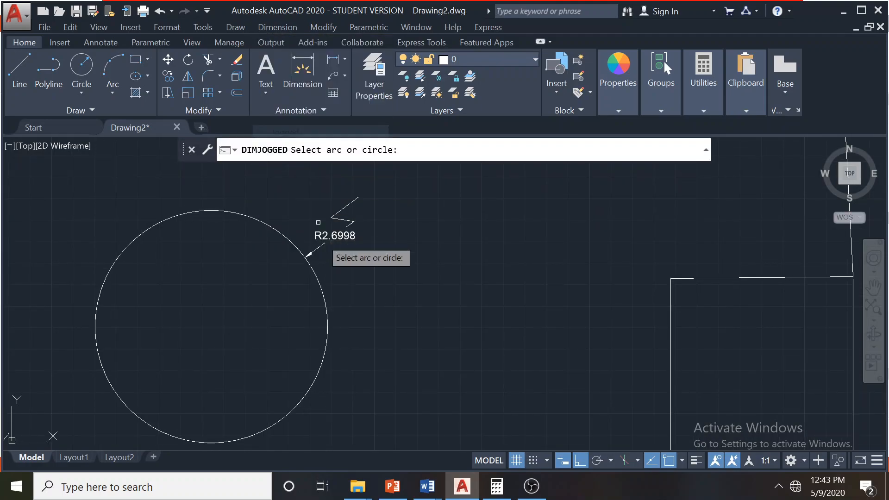
{"action": "left_click", "coordinate": [327, 315]}
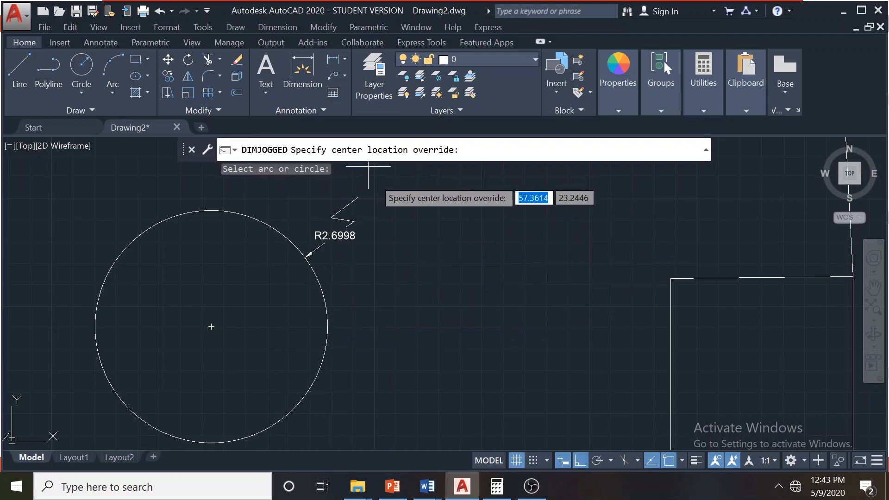
{"action": "left_click", "coordinate": [479, 255]}
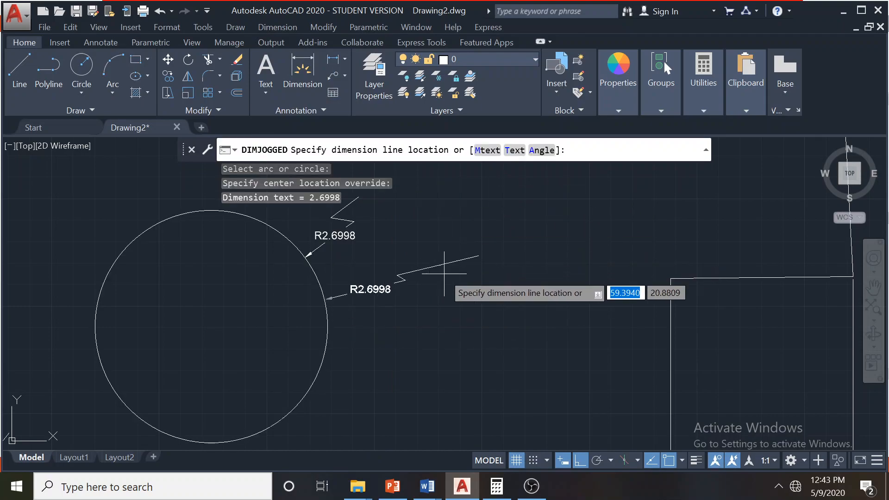
{"action": "left_click", "coordinate": [413, 287]}
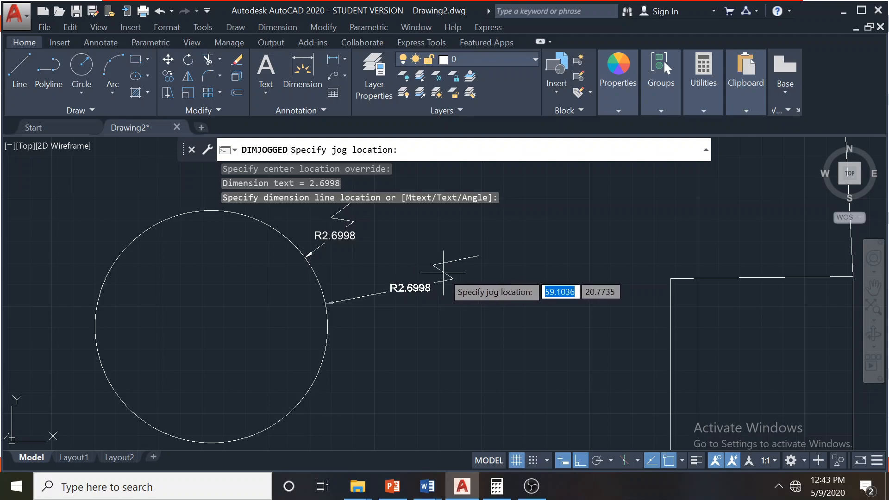
{"action": "left_click", "coordinate": [391, 295]}
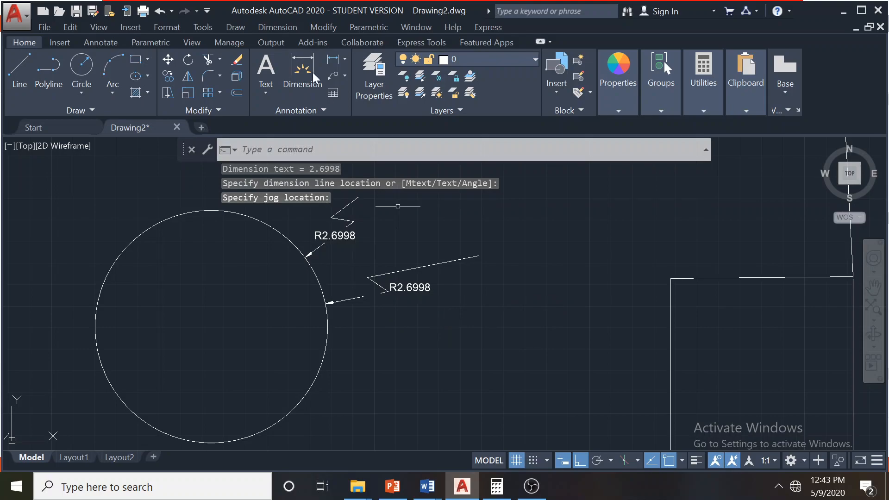
{"action": "left_click", "coordinate": [288, 30]}
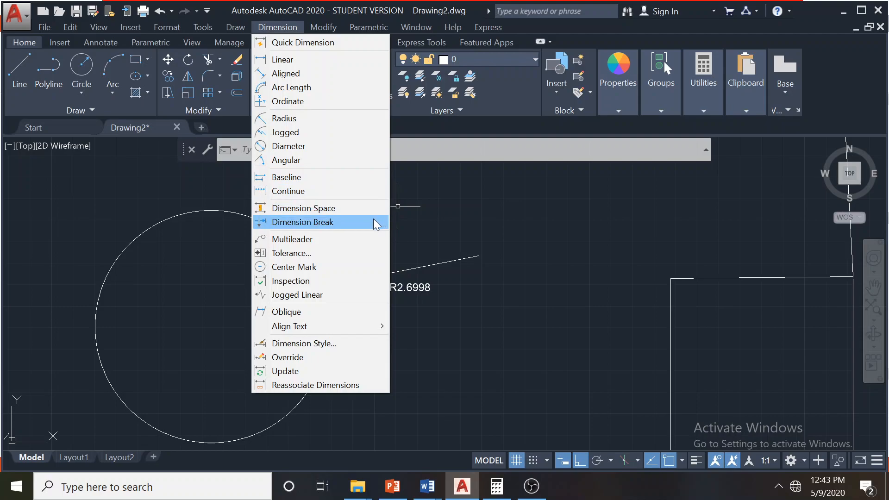
{"action": "left_click", "coordinate": [480, 334]}
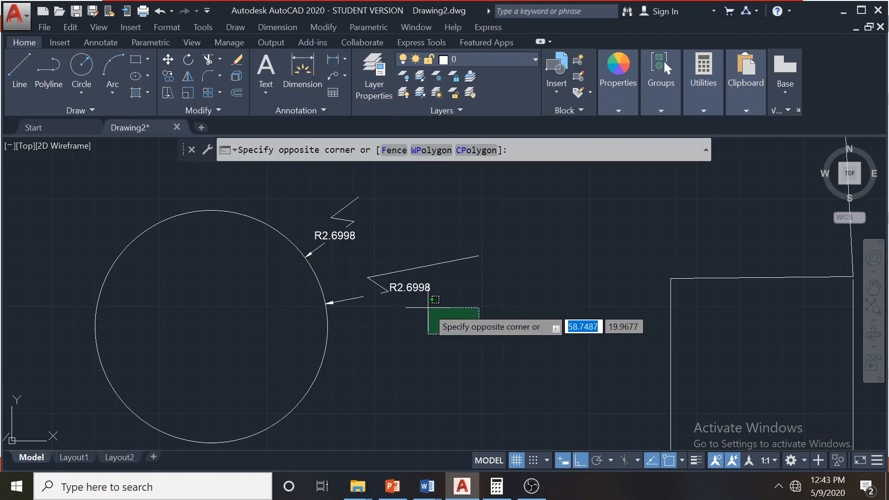
{"action": "scroll", "coordinate": [428, 307], "scroll_direction": "down", "scroll_amount": 1}
{"action": "key", "text": "Escape"}
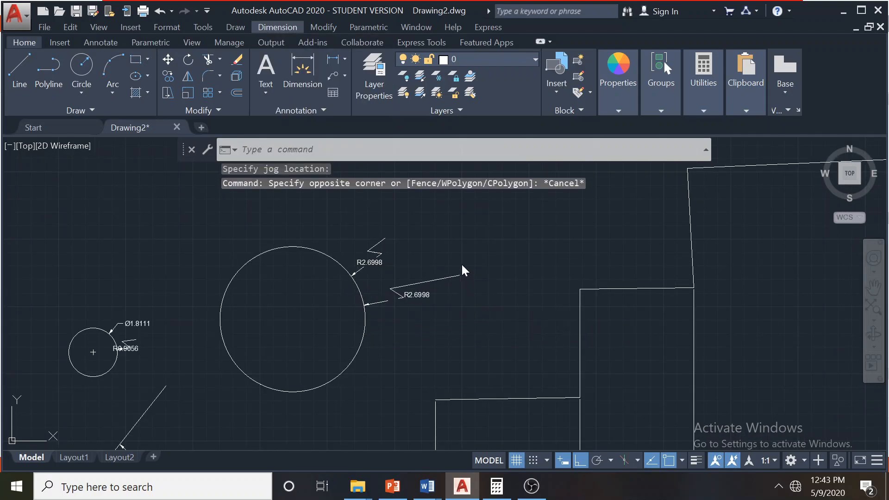
Add a center mark to the large circle at the current size, inspect it up close, and undo it
{"action": "left_click", "coordinate": [290, 28]}
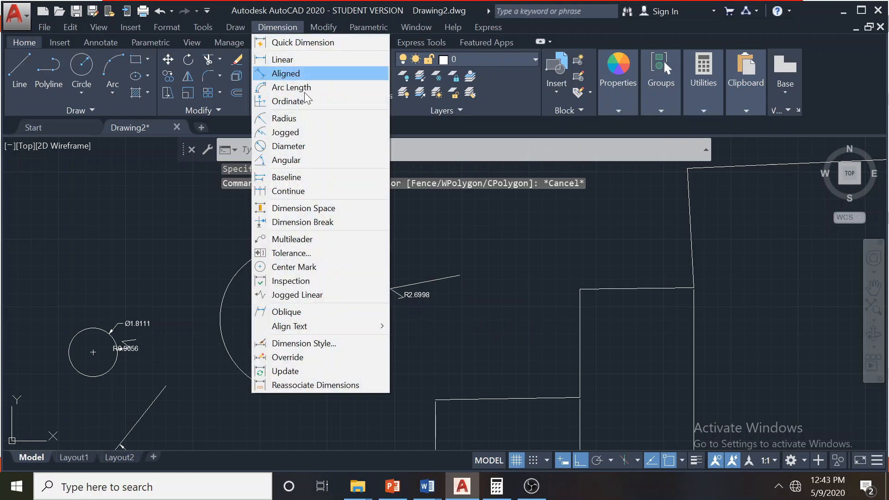
{"action": "left_click", "coordinate": [282, 266]}
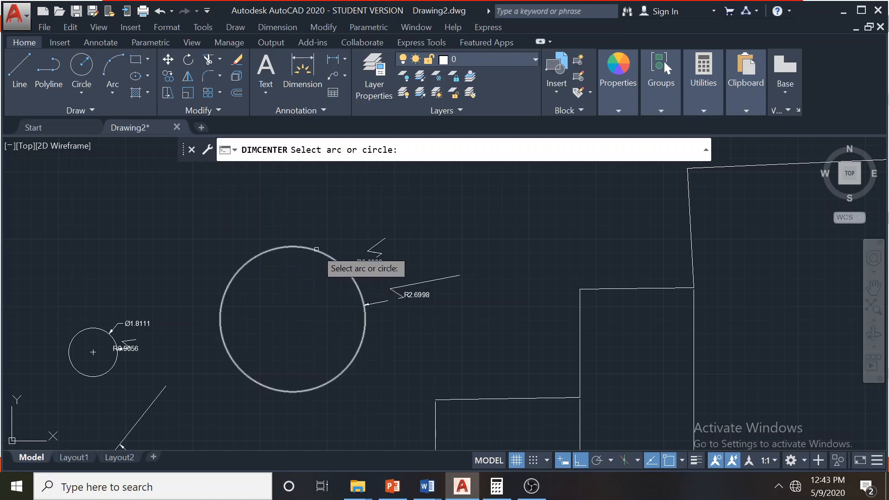
{"action": "scroll", "coordinate": [297, 318], "scroll_direction": "up", "scroll_amount": 4}
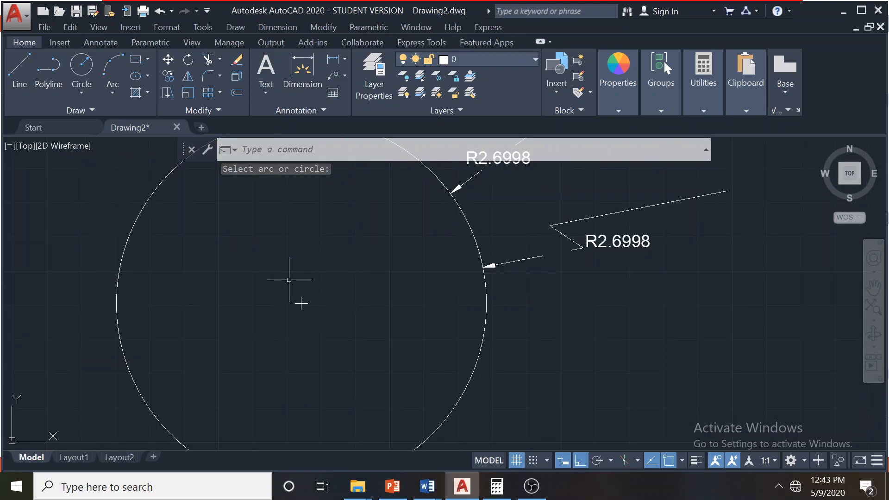
{"action": "scroll", "coordinate": [292, 273], "scroll_direction": "down", "scroll_amount": 4}
{"action": "scroll", "coordinate": [294, 280], "scroll_direction": "up", "scroll_amount": 2}
{"action": "scroll", "coordinate": [296, 294], "scroll_direction": "up", "scroll_amount": 4}
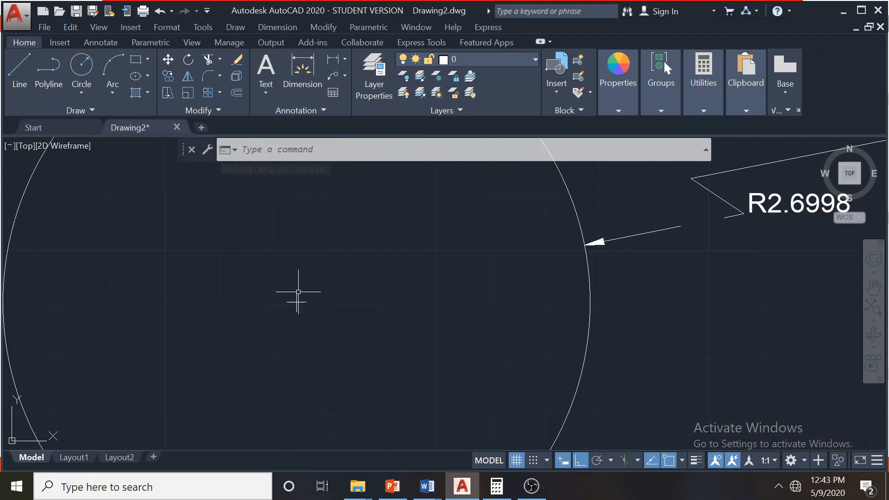
{"action": "scroll", "coordinate": [270, 291], "scroll_direction": "down", "scroll_amount": 3}
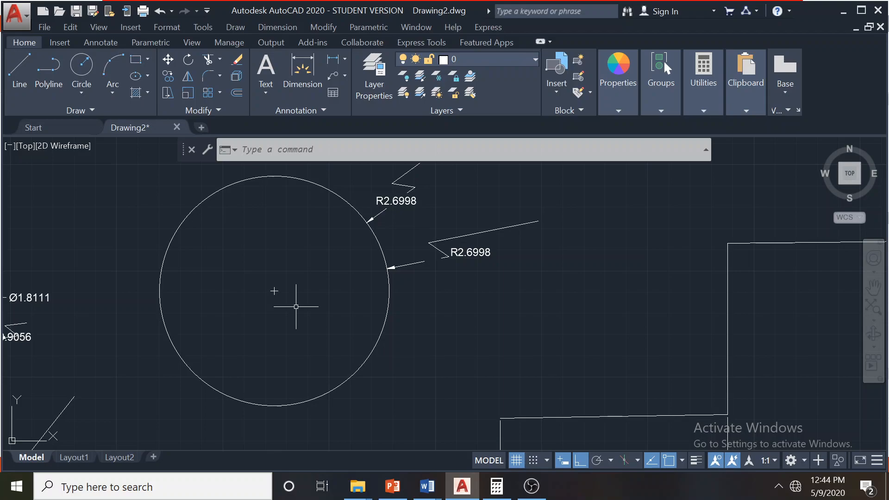
{"action": "key", "text": "ctrl+z"}
{"action": "key", "text": "ctrl+z"}
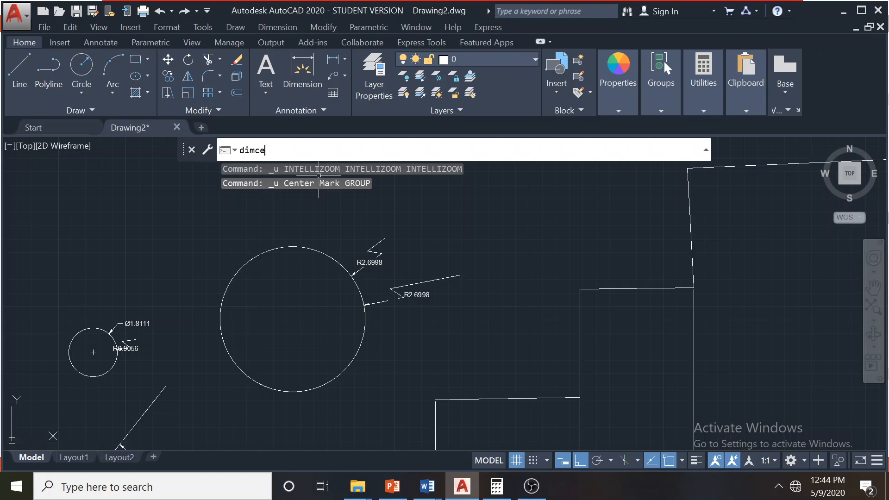
Start DIMCEN, consult the center marks and centerlines slide in PowerPoint, and set the value to 0.2 back in AutoCAD
{"action": "type", "text": "n"}
{"action": "key", "text": "Return"}
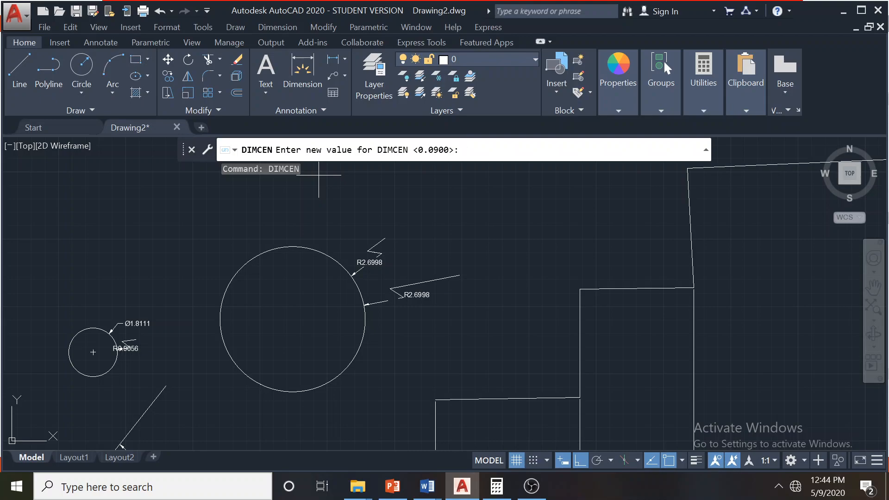
{"action": "left_click", "coordinate": [393, 486]}
{"action": "key", "text": "Down"}
{"action": "key", "text": "Down"}
{"action": "key", "text": "Down"}
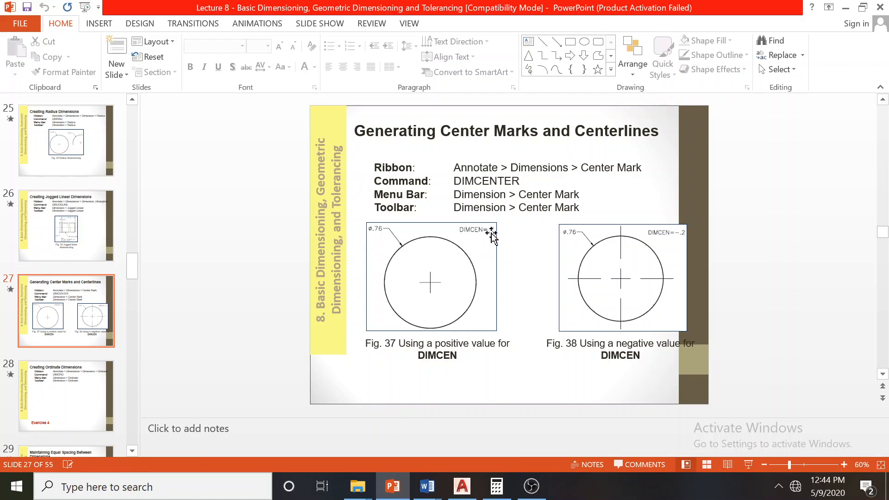
{"action": "left_click", "coordinate": [462, 486]}
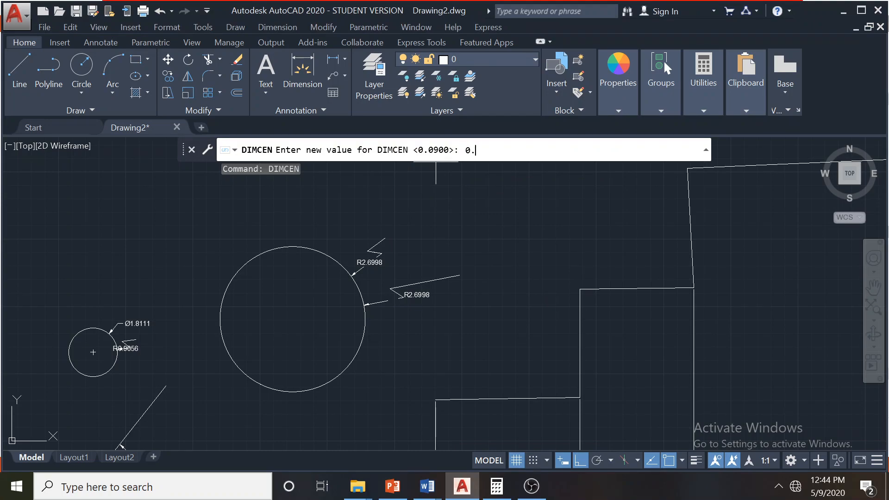
{"action": "key", "text": "Return"}
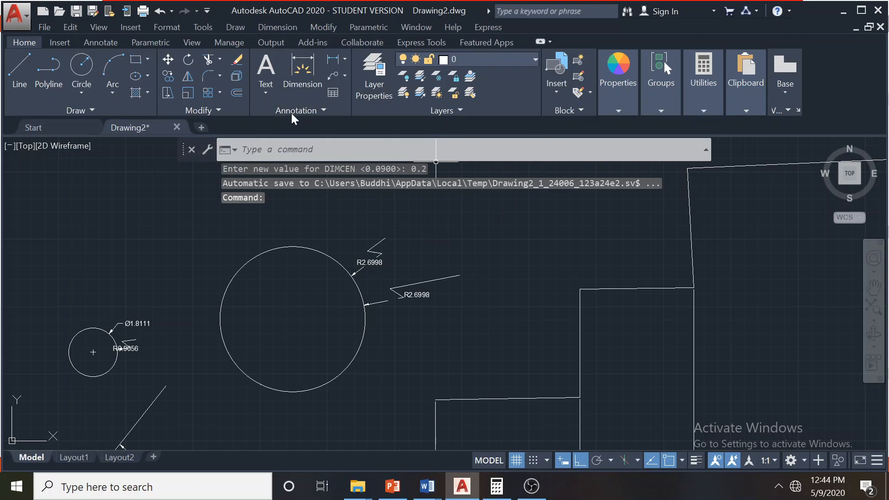
Add a center mark to the large circle with the positive DIMCEN value and undo it
{"action": "left_click", "coordinate": [276, 29]}
{"action": "left_click", "coordinate": [296, 267]}
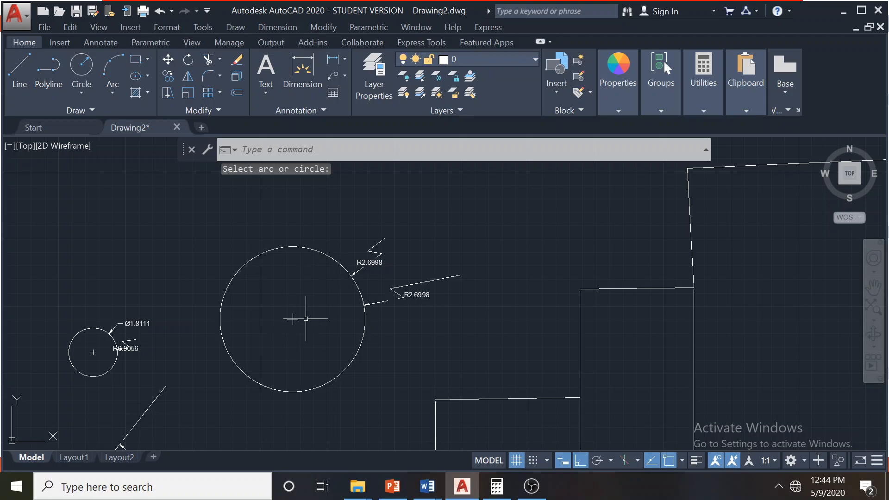
{"action": "key", "text": "ctrl+z"}
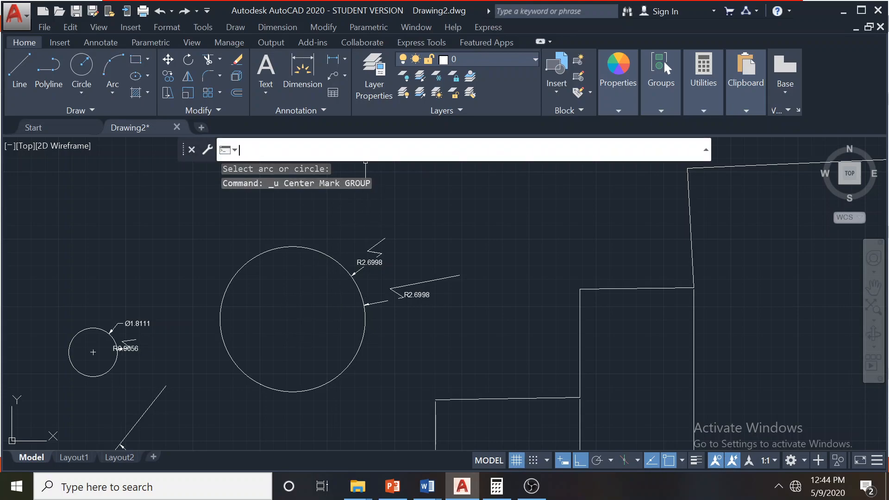
Set DIMCEN to -0.2 and add a center mark with extending centerlines to the large circle
{"action": "type", "text": "m"}
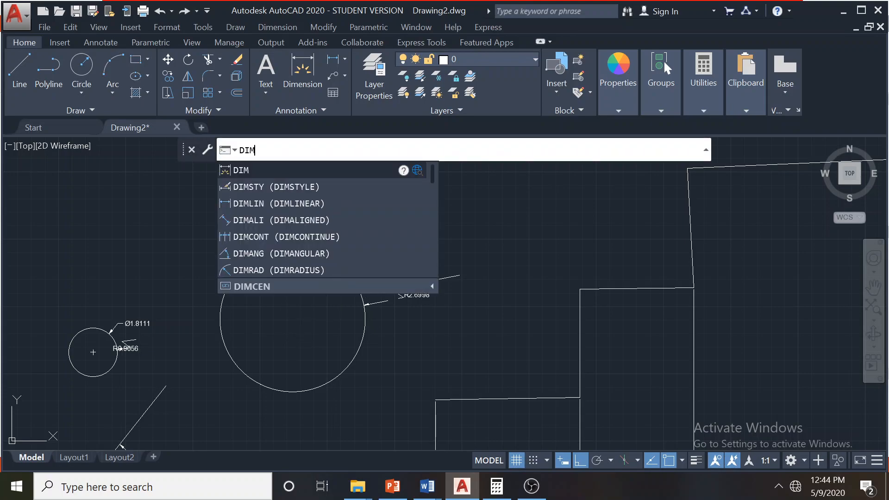
{"action": "key", "text": "Return"}
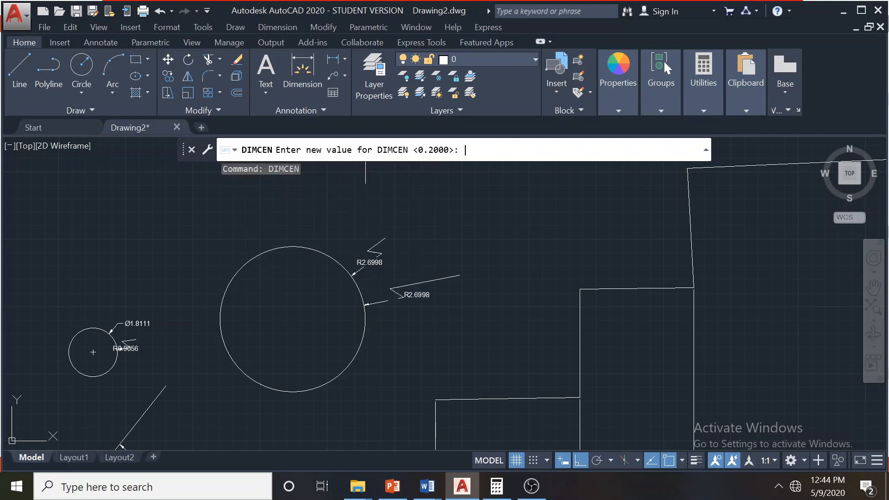
{"action": "key", "text": "Return"}
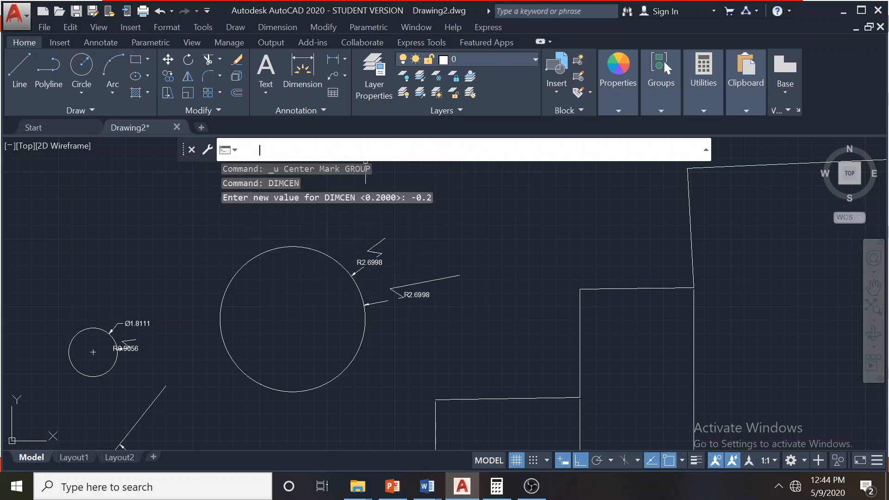
{"action": "left_click", "coordinate": [287, 27]}
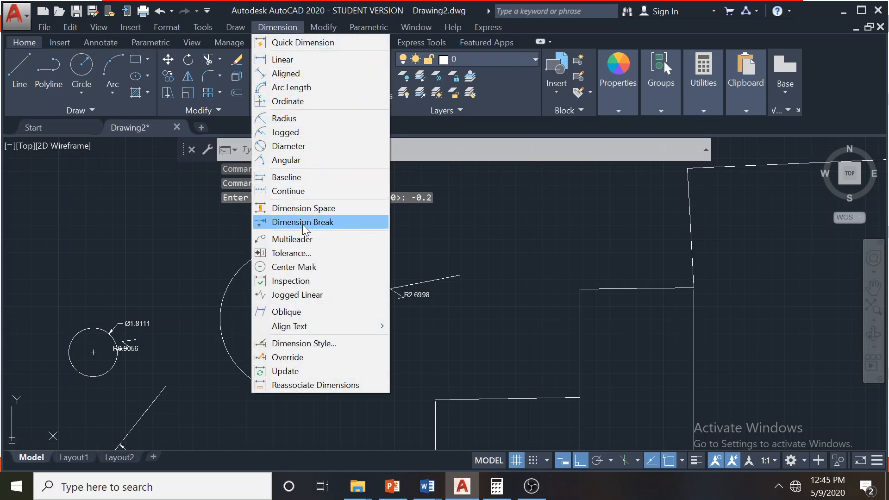
{"action": "left_click", "coordinate": [294, 267]}
{"action": "left_click", "coordinate": [336, 262]}
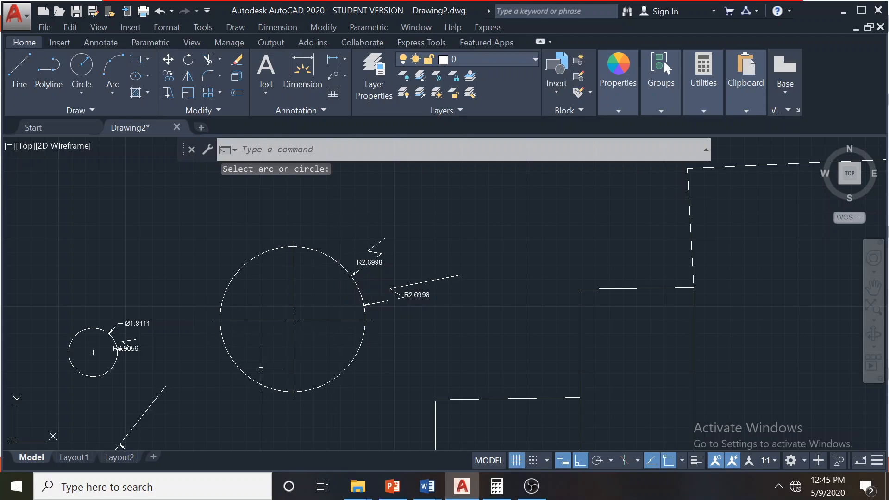
{"action": "scroll", "coordinate": [284, 344], "scroll_direction": "up", "scroll_amount": 2}
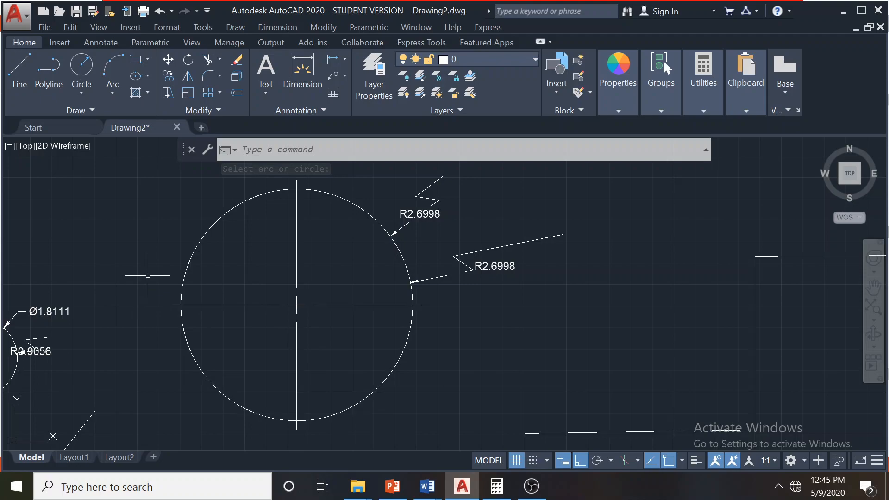
Switch to PowerPoint and review the slide on generating center marks and centerlines
{"action": "left_click", "coordinate": [393, 486]}
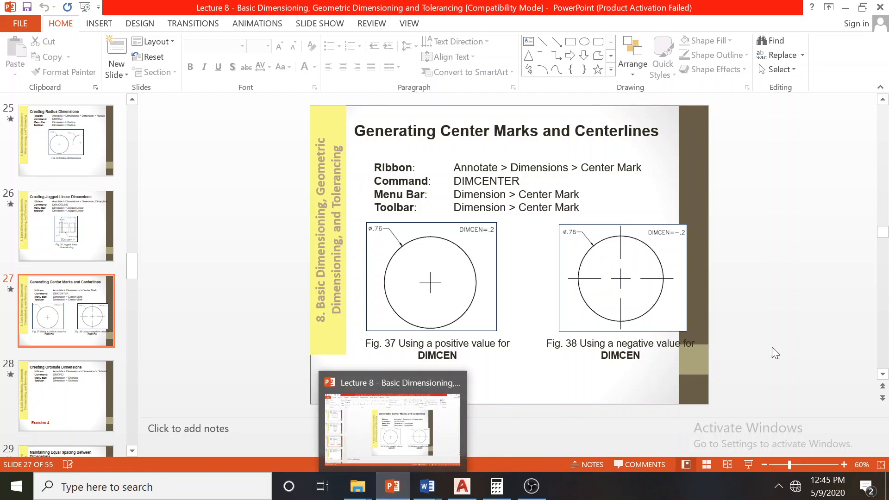
{"action": "scroll", "coordinate": [795, 285], "scroll_direction": "down", "scroll_amount": 1}
{"action": "scroll", "coordinate": [794, 284], "scroll_direction": "up", "scroll_amount": 1}
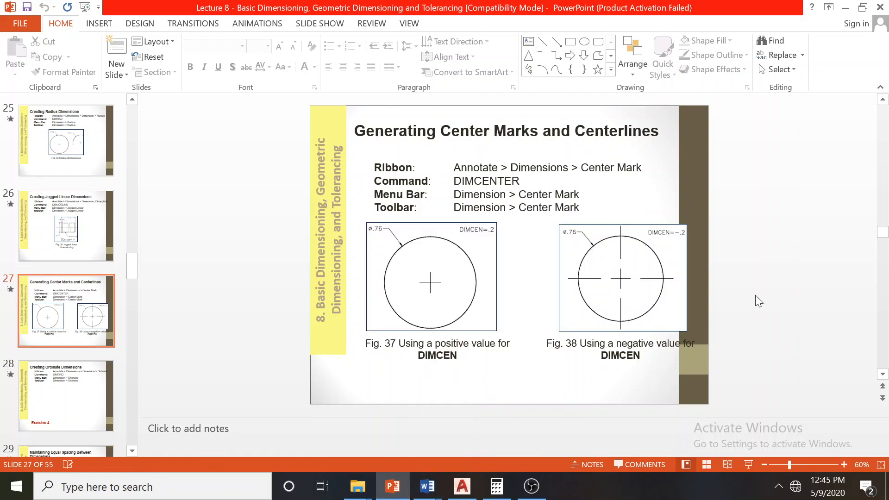
Switch back to AutoCAD and draw a horizontal line about 10 units long in the empty space above the large circle
{"action": "left_click", "coordinate": [462, 486]}
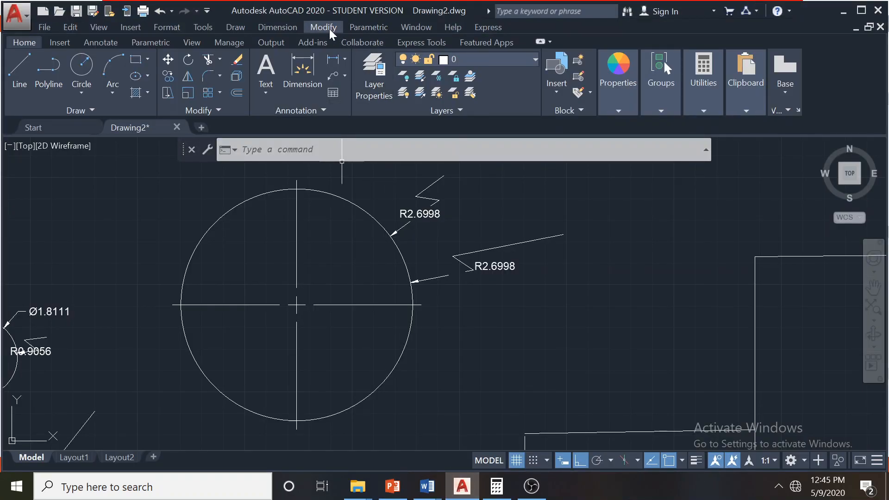
{"action": "scroll", "coordinate": [372, 304], "scroll_direction": "down", "scroll_amount": 4}
{"action": "mouse_move", "coordinate": [461, 298]}
{"action": "middle_mouse_down"}
{"action": "mouse_move", "coordinate": [486, 273]}
{"action": "mouse_move", "coordinate": [497, 399]}
{"action": "middle_mouse_up"}
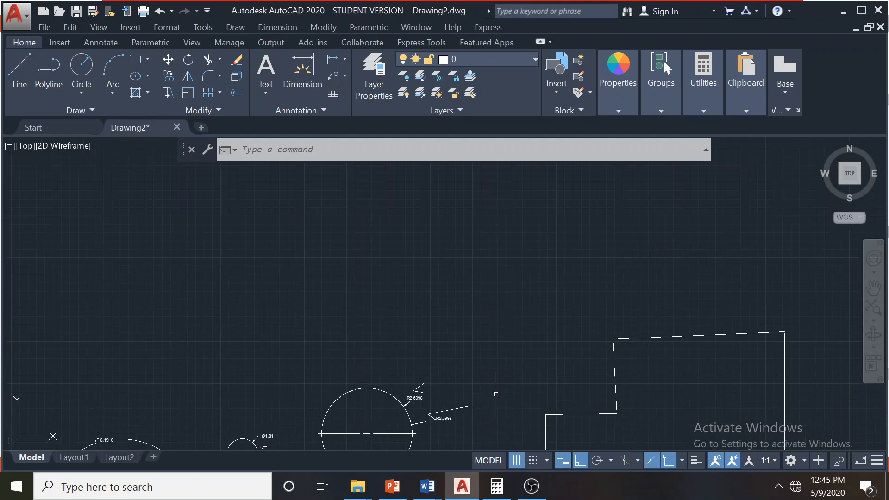
{"action": "left_click", "coordinate": [148, 61]}
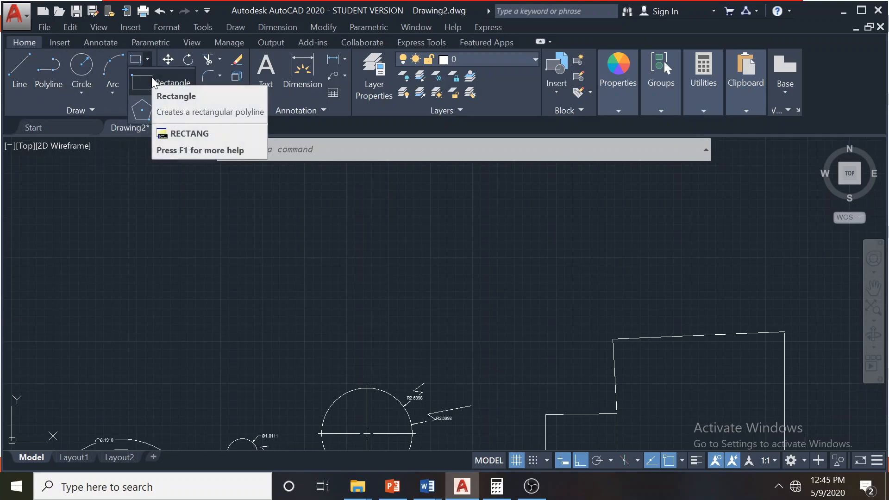
{"action": "left_click", "coordinate": [20, 68]}
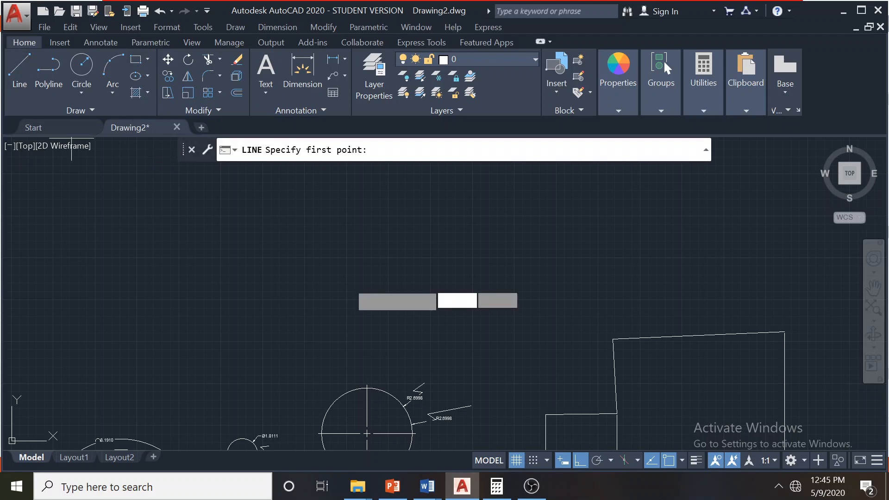
{"action": "left_click", "coordinate": [277, 218]}
{"action": "left_click", "coordinate": [445, 218]}
{"action": "key", "text": "Escape"}
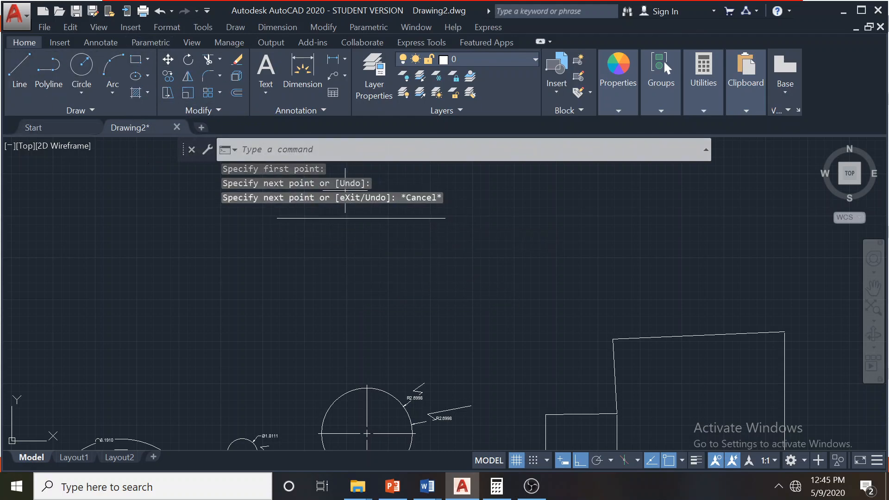
Draw a second horizontal line parallel below the first, with the same length and aligned ends
{"action": "left_click", "coordinate": [20, 71]}
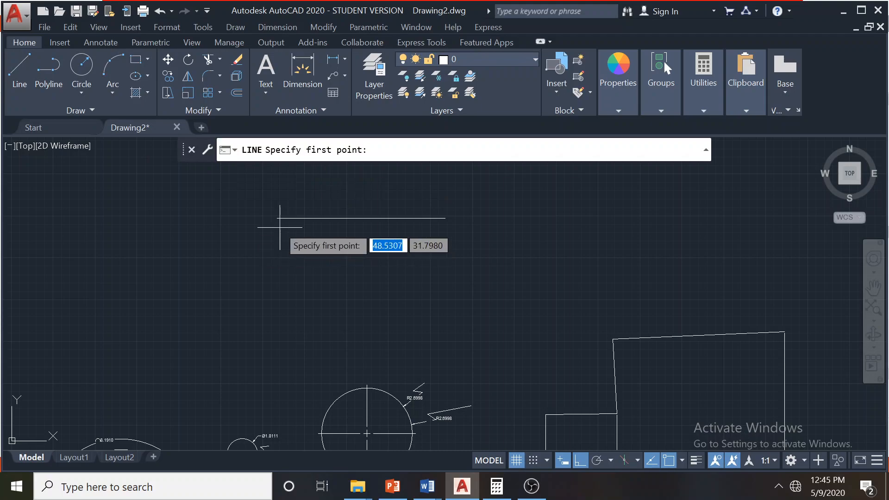
{"action": "left_click", "coordinate": [277, 262]}
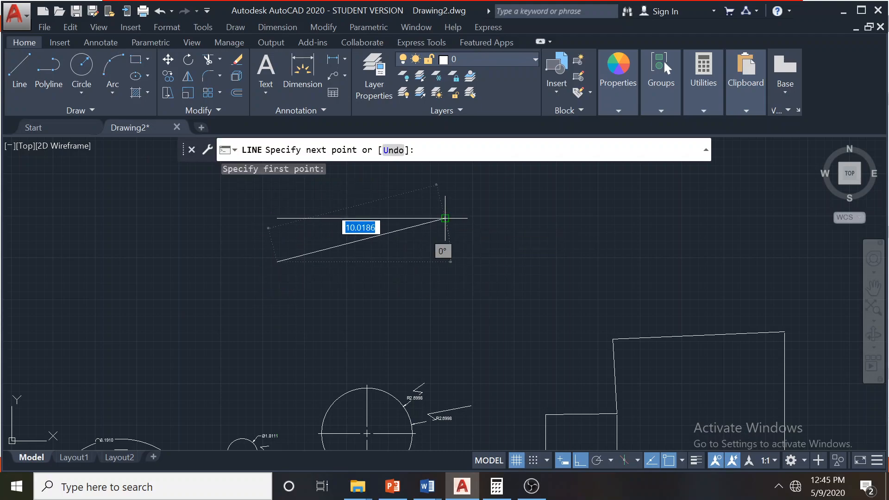
{"action": "left_click", "coordinate": [445, 260]}
{"action": "key", "text": "Escape"}
{"action": "key", "text": "Escape"}
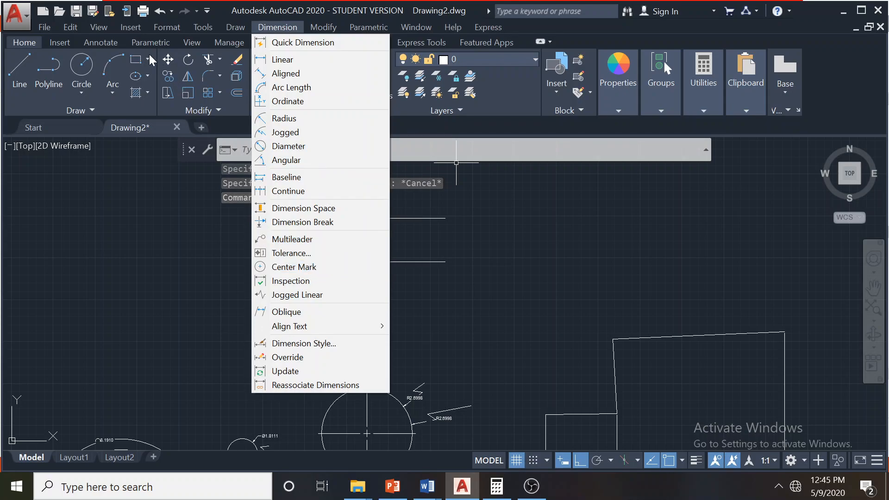
Add a centerline between the two parallel horizontal lines and inspect both of its ends
{"action": "left_click", "coordinate": [106, 40]}
{"action": "left_click", "coordinate": [106, 40]}
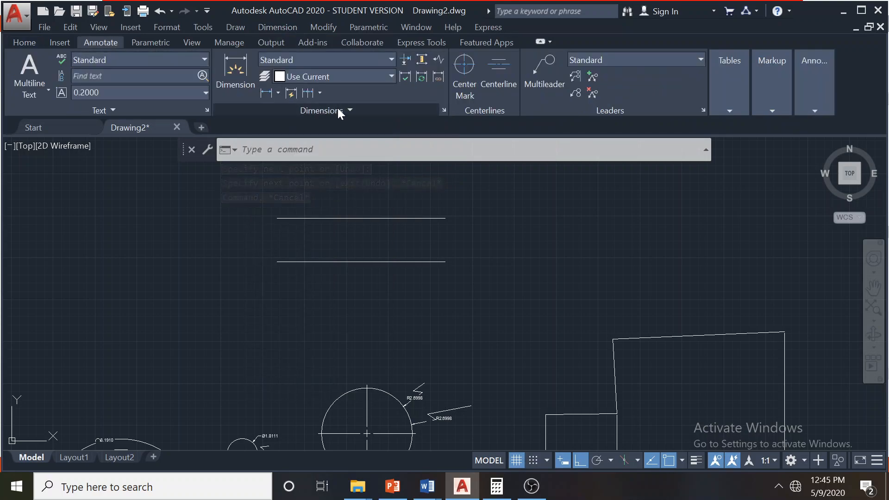
{"action": "left_click", "coordinate": [499, 85]}
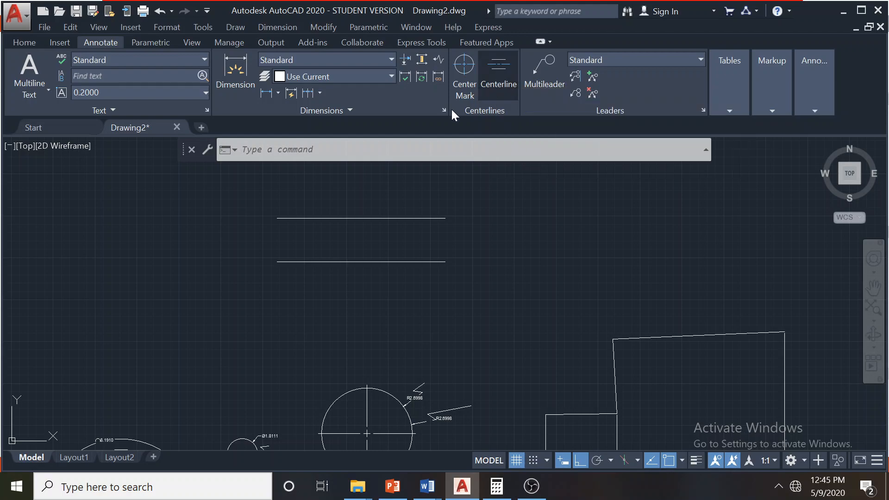
{"action": "left_click", "coordinate": [368, 217]}
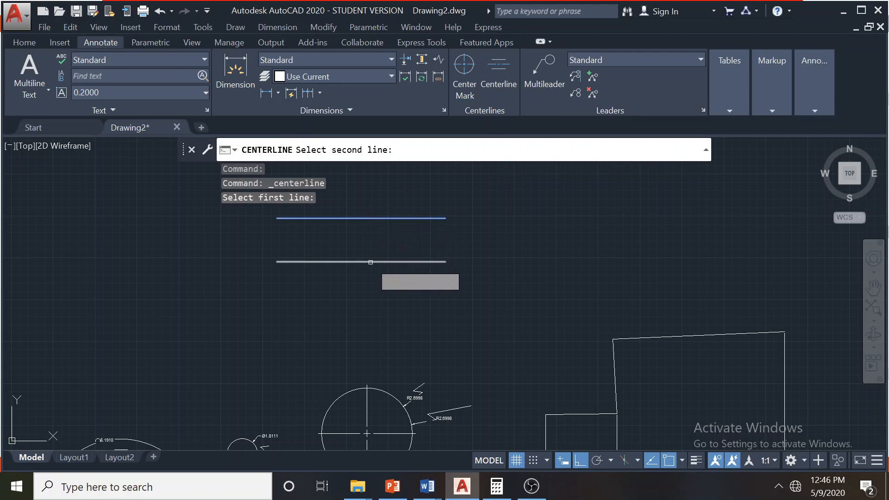
{"action": "left_click", "coordinate": [366, 262]}
{"action": "scroll", "coordinate": [294, 224], "scroll_direction": "up", "scroll_amount": 3}
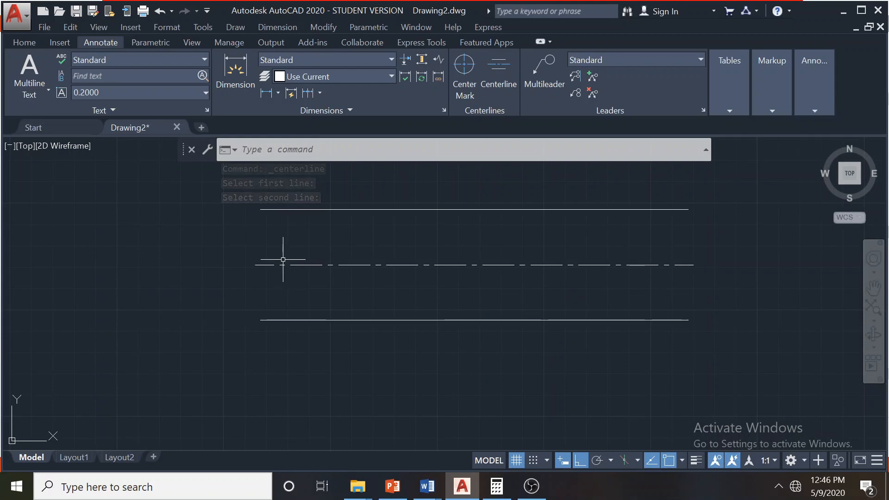
{"action": "scroll", "coordinate": [464, 258], "scroll_direction": "down", "scroll_amount": 3}
{"action": "scroll", "coordinate": [572, 246], "scroll_direction": "up", "scroll_amount": 4}
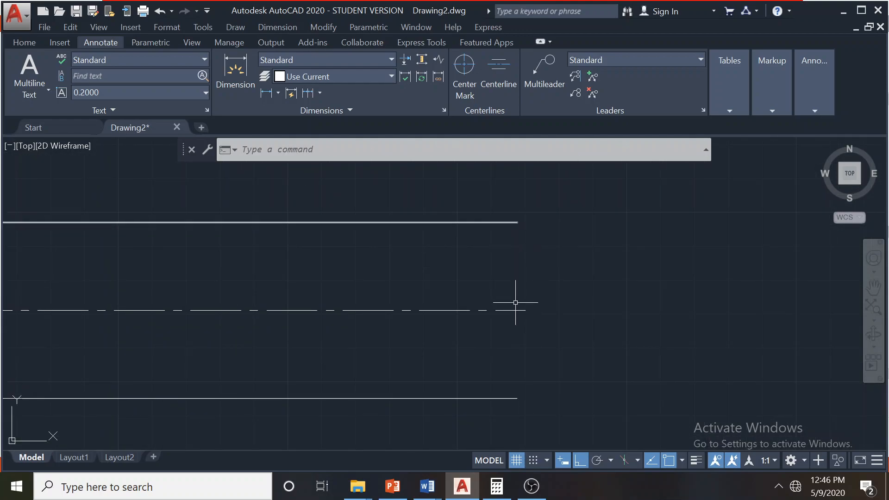
{"action": "scroll", "coordinate": [521, 234], "scroll_direction": "down", "scroll_amount": 5}
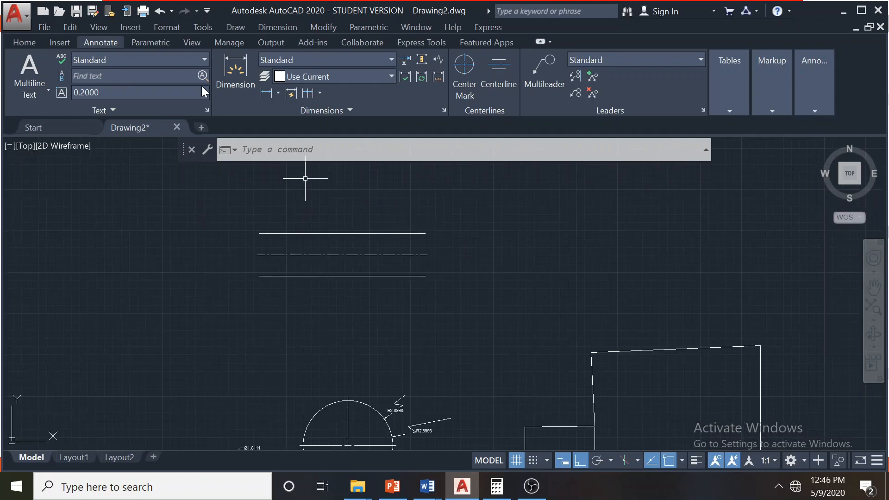
{"action": "left_click", "coordinate": [280, 28]}
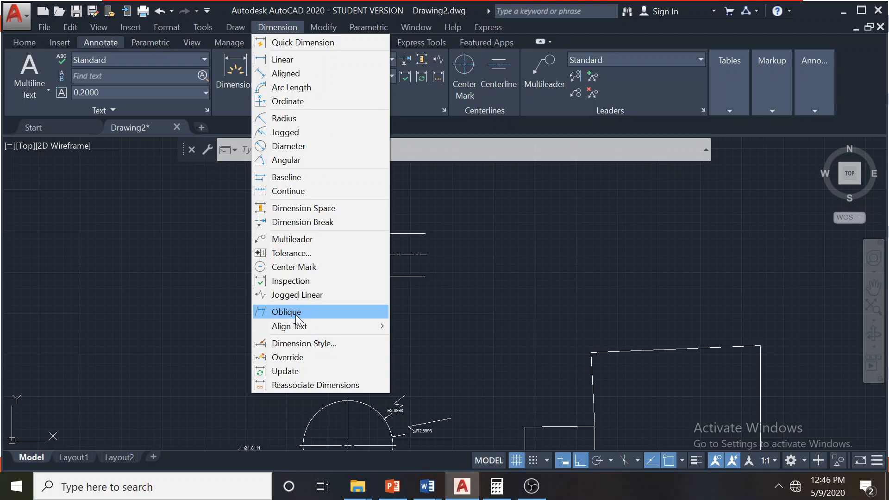
{"action": "mouse_move", "coordinate": [299, 327]}
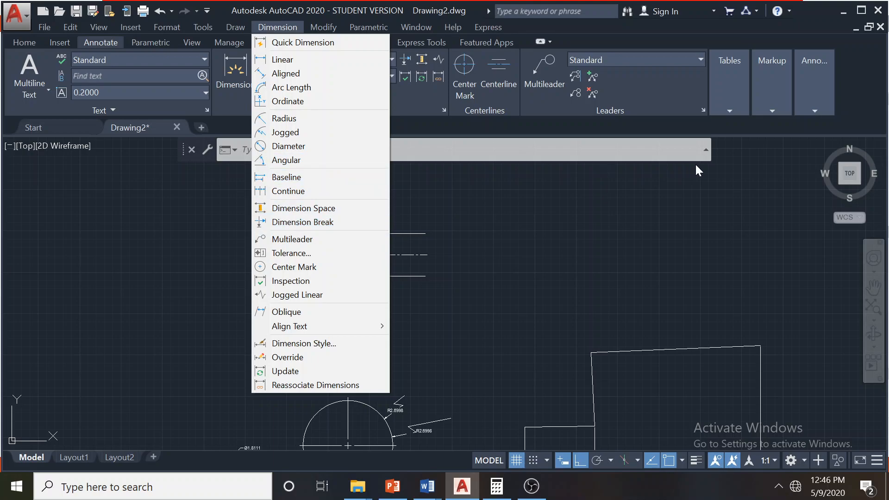
{"action": "left_click", "coordinate": [546, 227]}
{"action": "key", "text": "Escape"}
Apply an automatic dimension break to the vertical linear dimension where the aligned dimension crosses its upper extension line
{"action": "scroll", "coordinate": [490, 243], "scroll_direction": "down", "scroll_amount": 2}
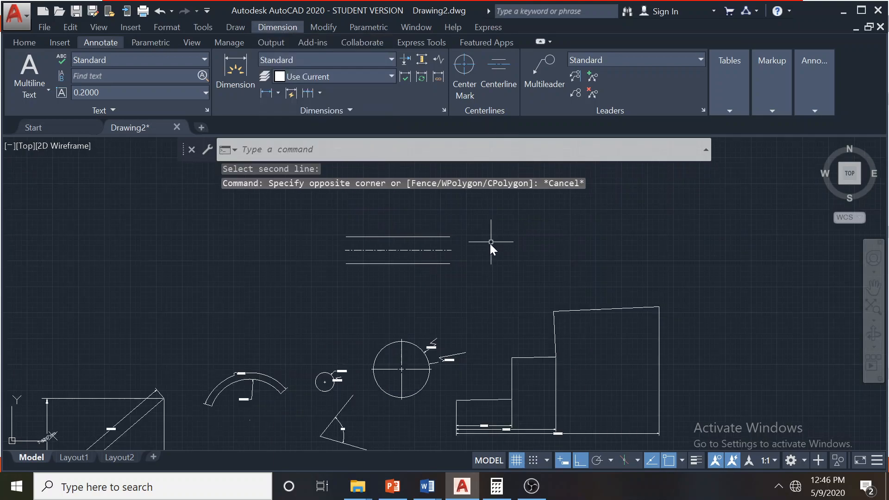
{"action": "middle_click_drag", "start_coordinate": [410, 362], "coordinate": [649, 171]}
{"action": "scroll", "coordinate": [376, 202], "scroll_direction": "up", "scroll_amount": 3}
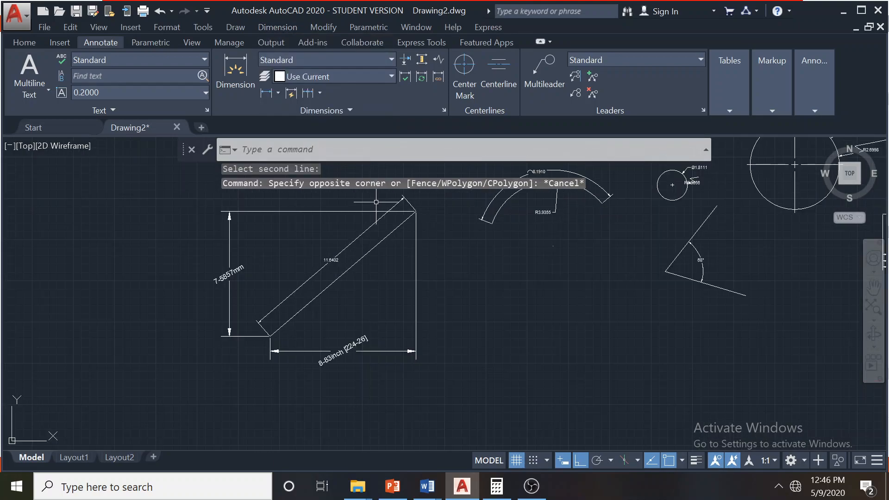
{"action": "middle_click_drag", "start_coordinate": [408, 228], "coordinate": [407, 288]}
{"action": "scroll", "coordinate": [408, 291], "scroll_direction": "up", "scroll_amount": 3}
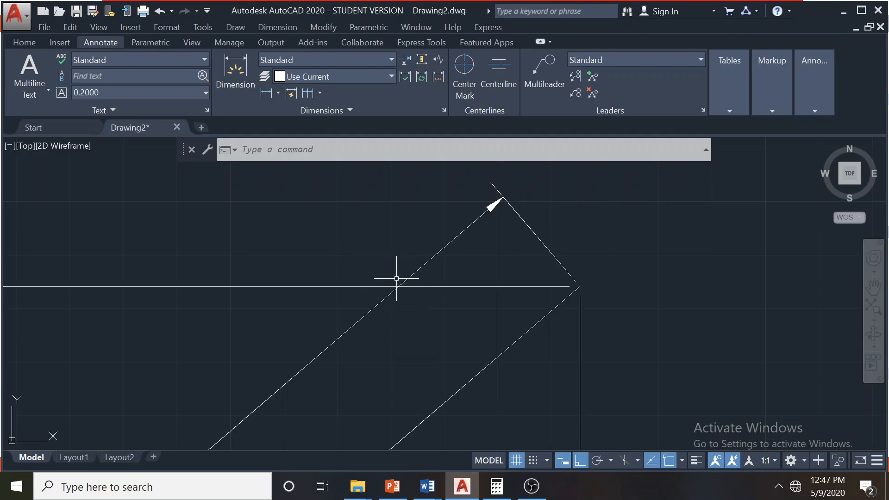
{"action": "left_click", "coordinate": [280, 27]}
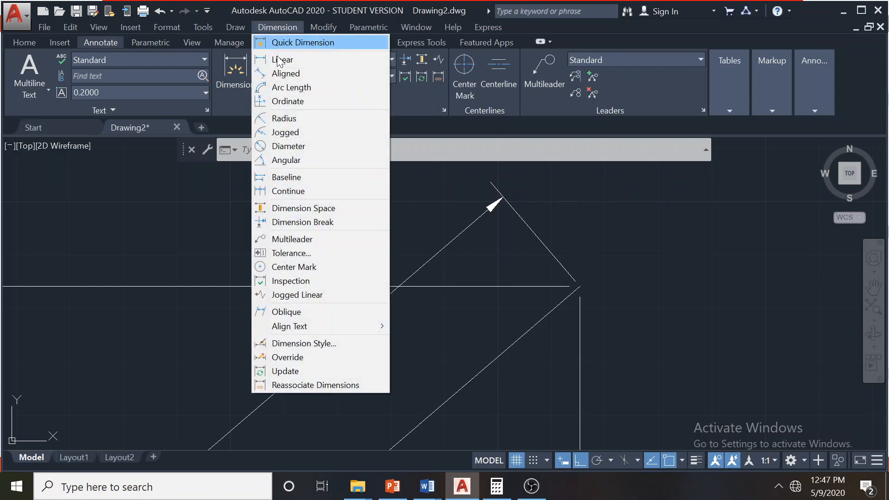
{"action": "left_click", "coordinate": [295, 223]}
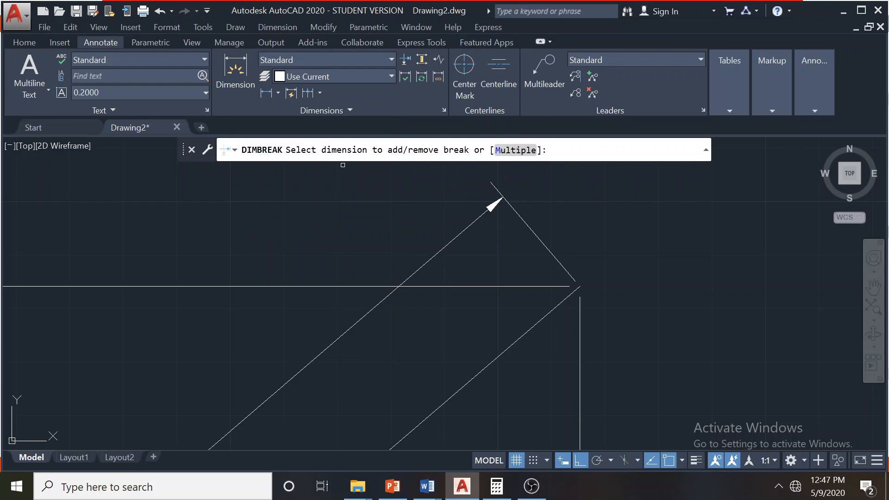
{"action": "left_click", "coordinate": [346, 286]}
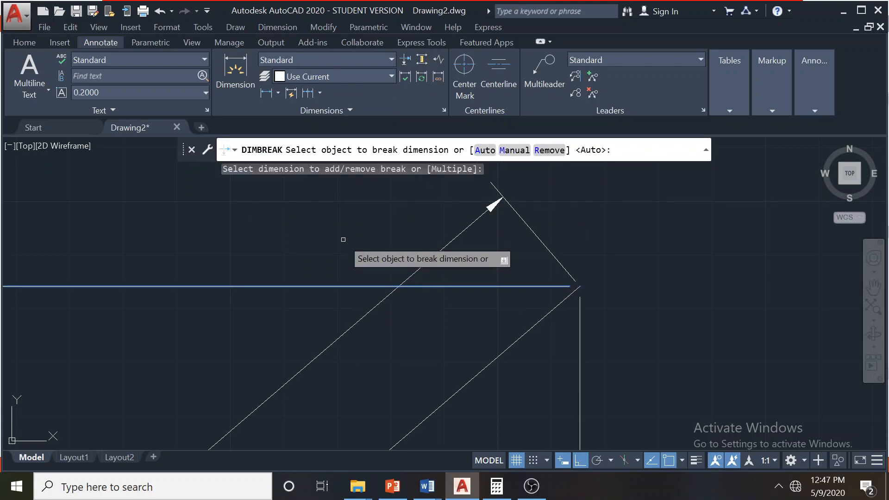
{"action": "left_click", "coordinate": [485, 150]}
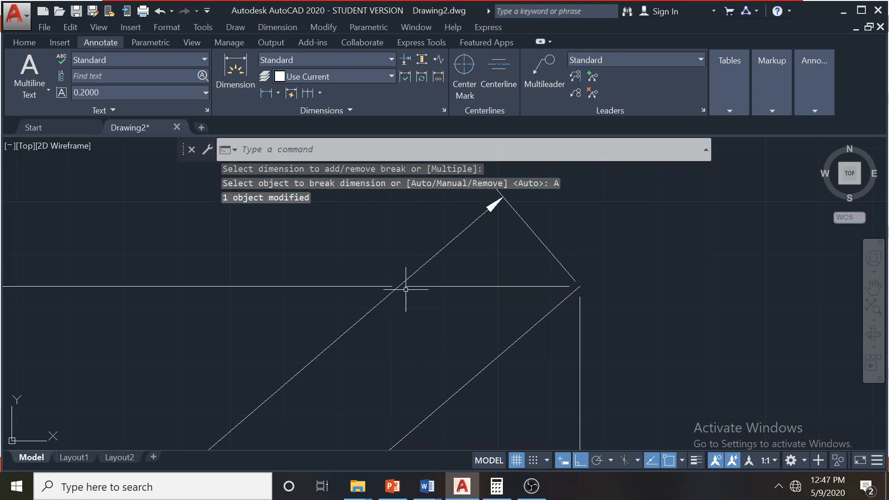
Inspect the break in the vertical dimension's upper extension line and undo that dimension break
{"action": "scroll", "coordinate": [337, 264], "scroll_direction": "down", "scroll_amount": 5}
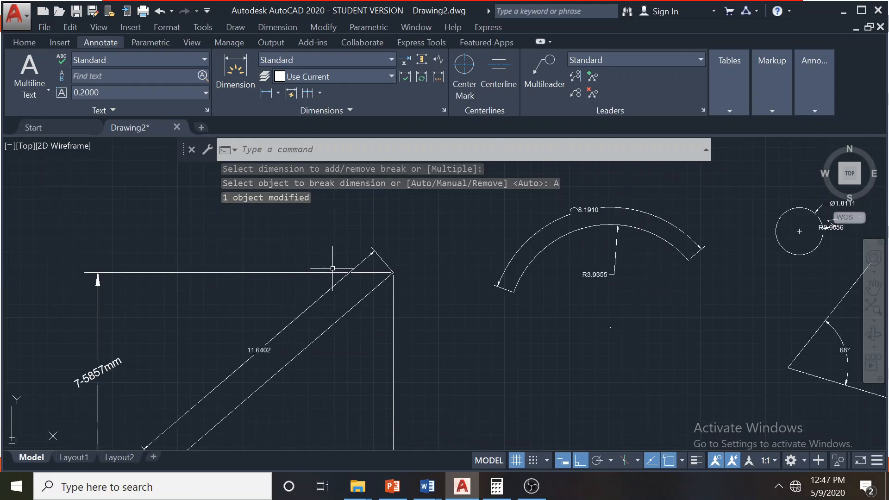
{"action": "scroll", "coordinate": [264, 285], "scroll_direction": "up", "scroll_amount": 4}
{"action": "scroll", "coordinate": [278, 259], "scroll_direction": "down", "scroll_amount": 2}
{"action": "scroll", "coordinate": [282, 274], "scroll_direction": "down", "scroll_amount": 5}
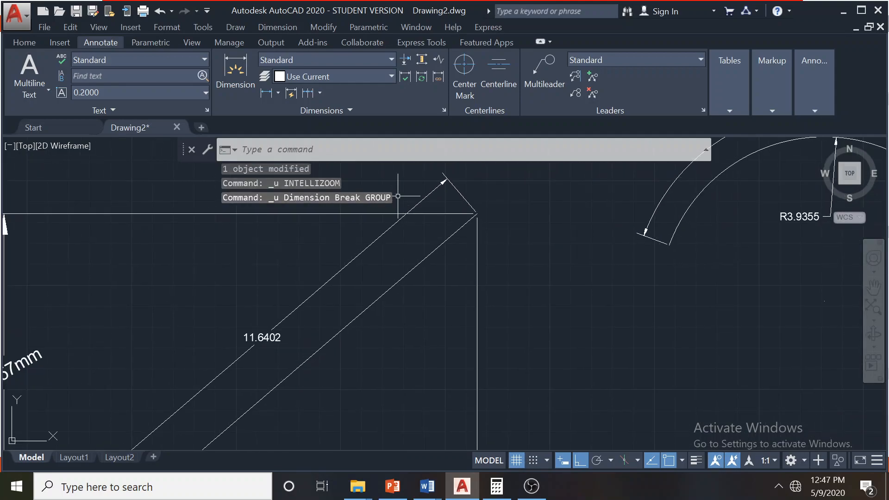
Move the horizontal linear dimension up so its dimension line crosses the diagonal aligned dimension
{"action": "scroll", "coordinate": [319, 270], "scroll_direction": "up", "scroll_amount": 2}
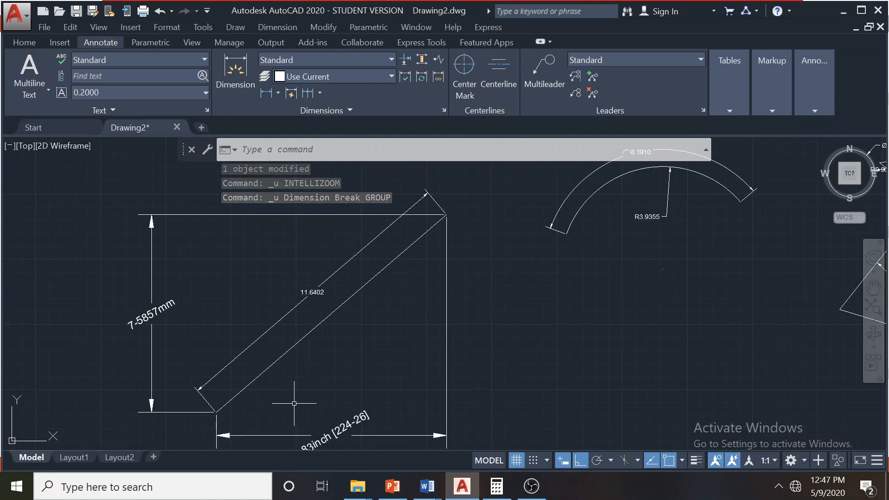
{"action": "left_click", "coordinate": [331, 435]}
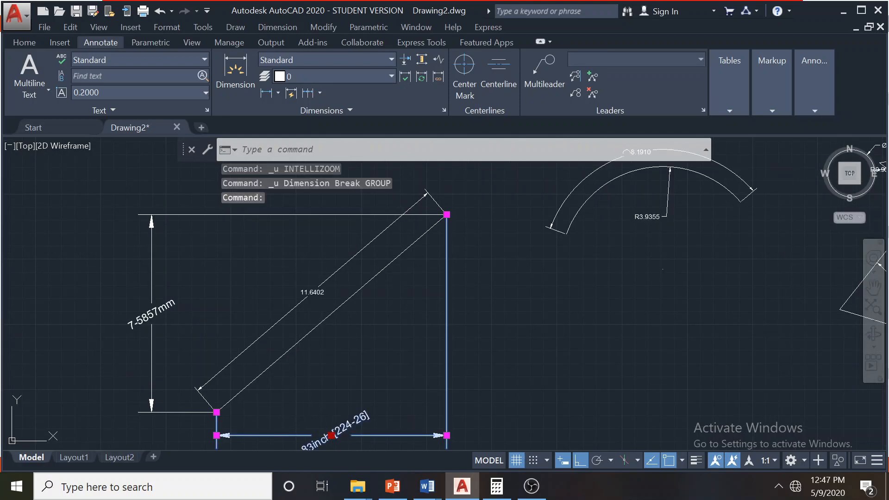
{"action": "left_click", "coordinate": [331, 435]}
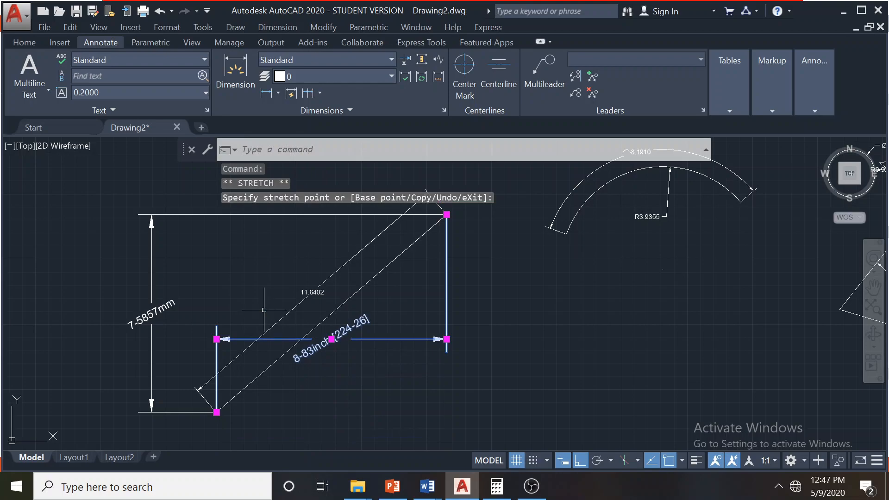
{"action": "key", "text": "Escape"}
{"action": "key", "text": "Escape"}
{"action": "scroll", "coordinate": [287, 292], "scroll_direction": "up", "scroll_amount": 2}
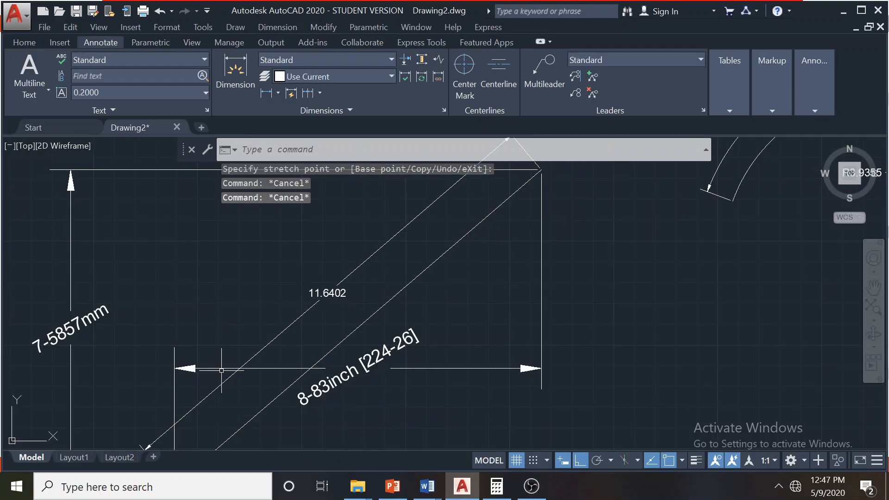
Try an automatic dimension break on the diagonal aligned dimension and undo it
{"action": "middle_click_drag", "start_coordinate": [283, 286], "coordinate": [267, 335]}
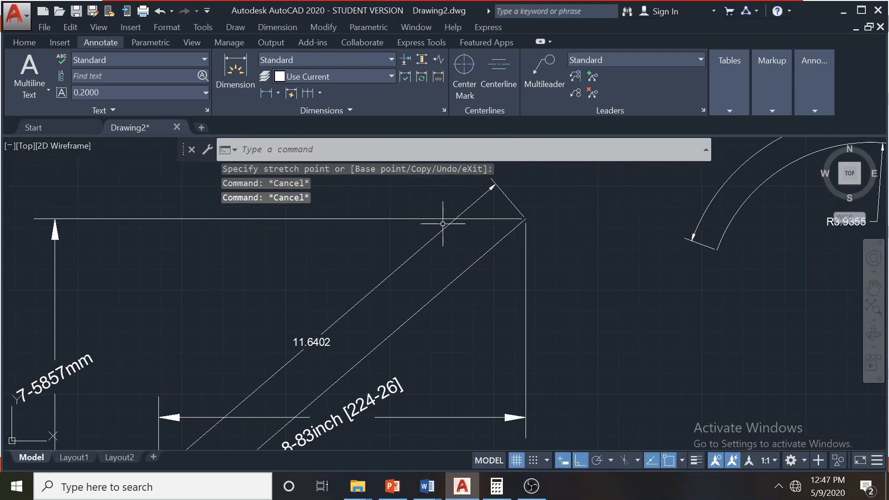
{"action": "left_click", "coordinate": [281, 28]}
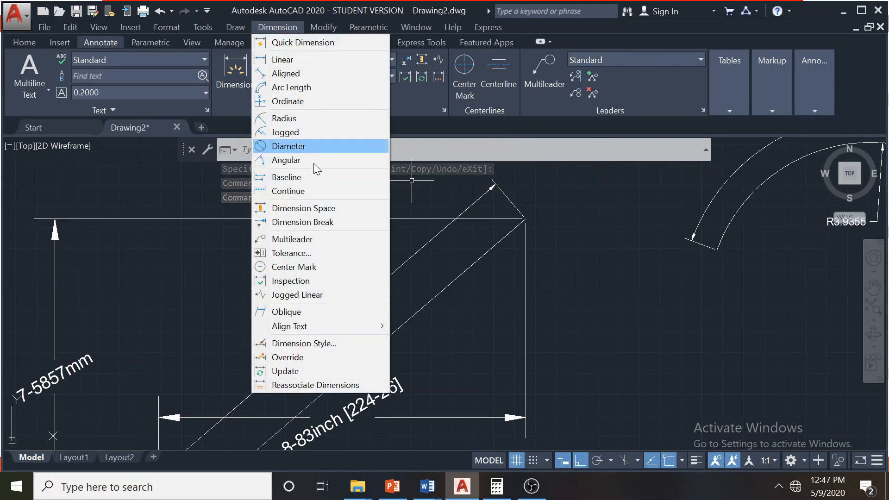
{"action": "left_click", "coordinate": [310, 223]}
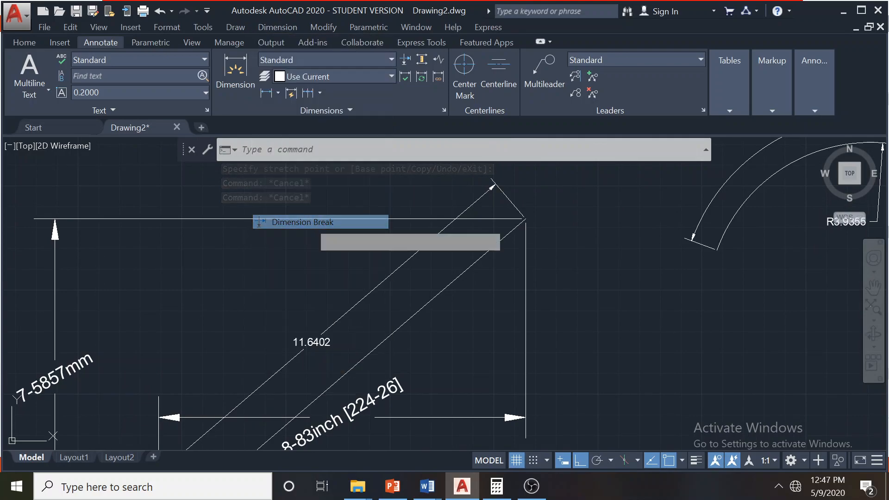
{"action": "left_click", "coordinate": [469, 208]}
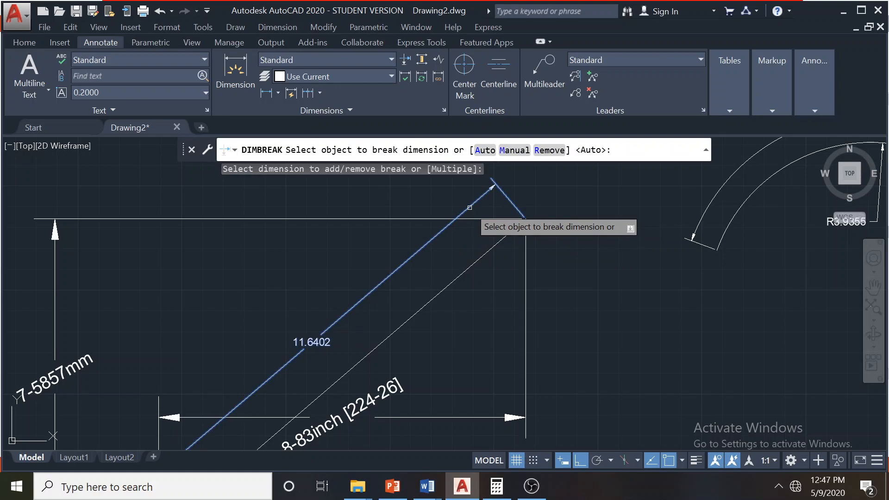
{"action": "left_click", "coordinate": [483, 150]}
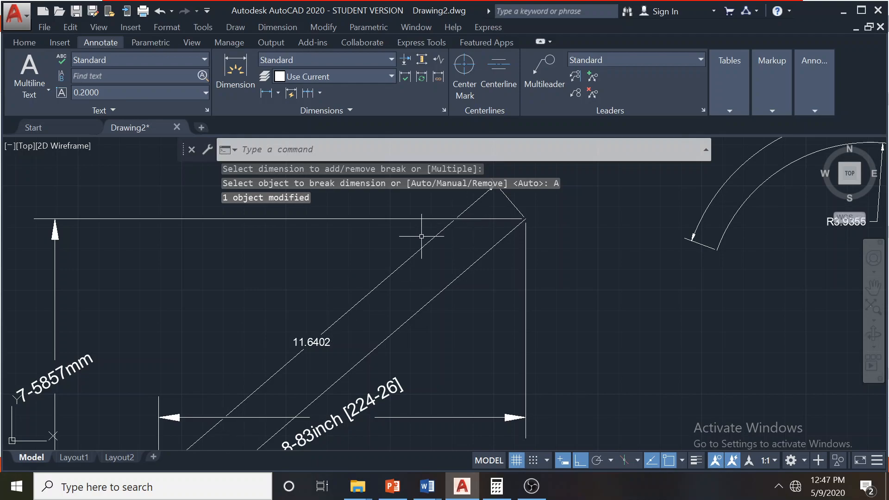
{"action": "key", "text": "ctrl+z"}
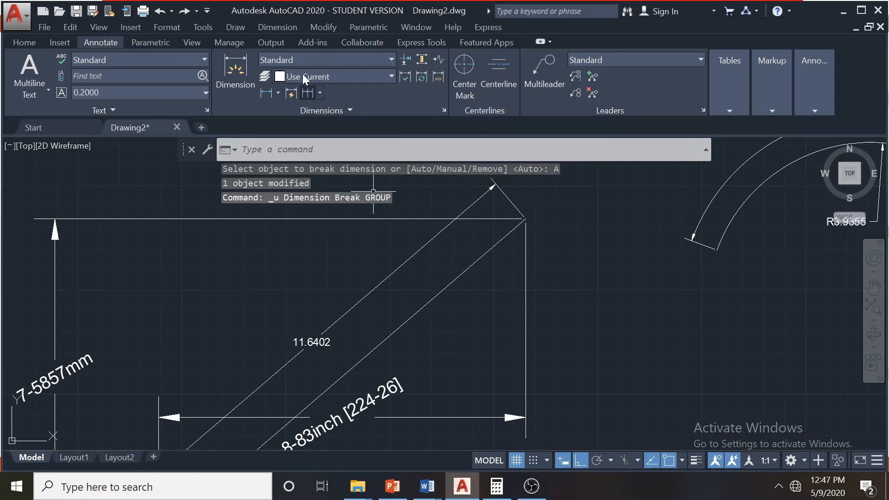
Break the diagonal aligned dimension manually between two points on either side of its crossing with the upper horizontal extension line
{"action": "left_click", "coordinate": [267, 26]}
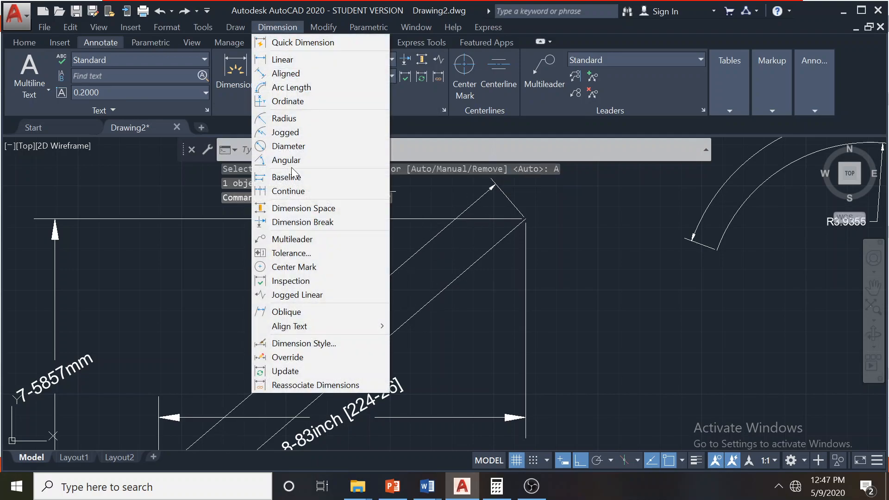
{"action": "left_click", "coordinate": [315, 223]}
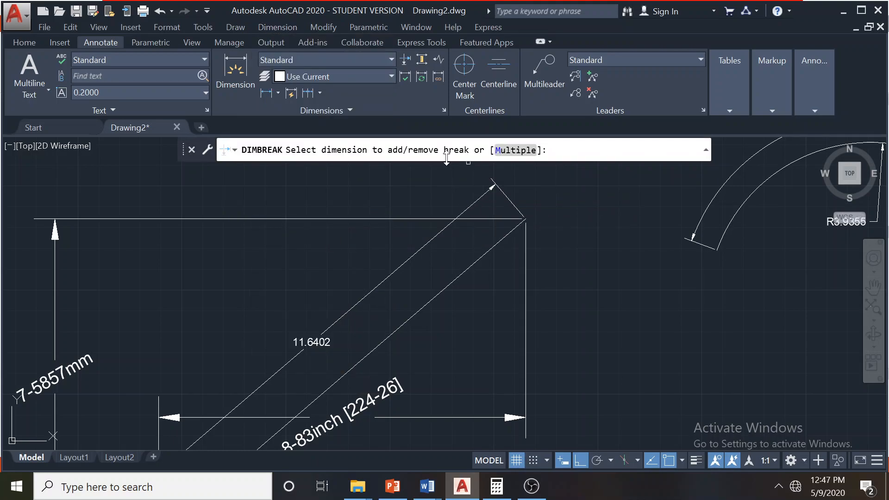
{"action": "left_click", "coordinate": [467, 207]}
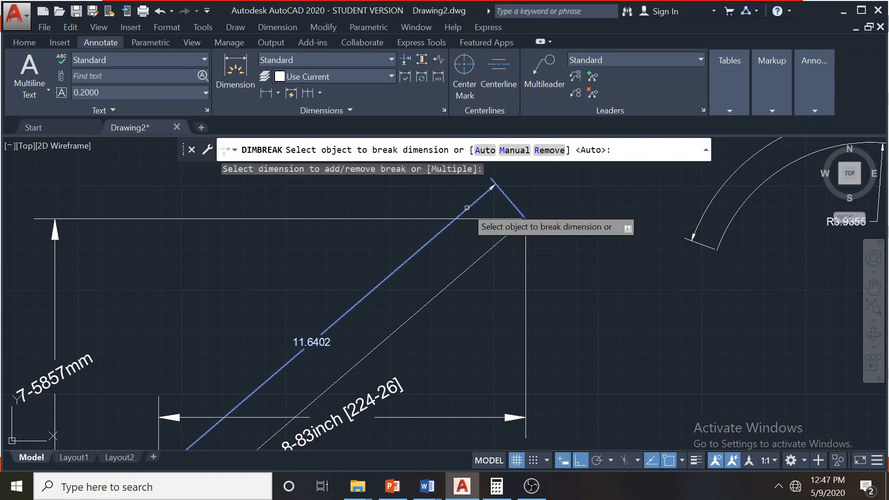
{"action": "left_click", "coordinate": [512, 150]}
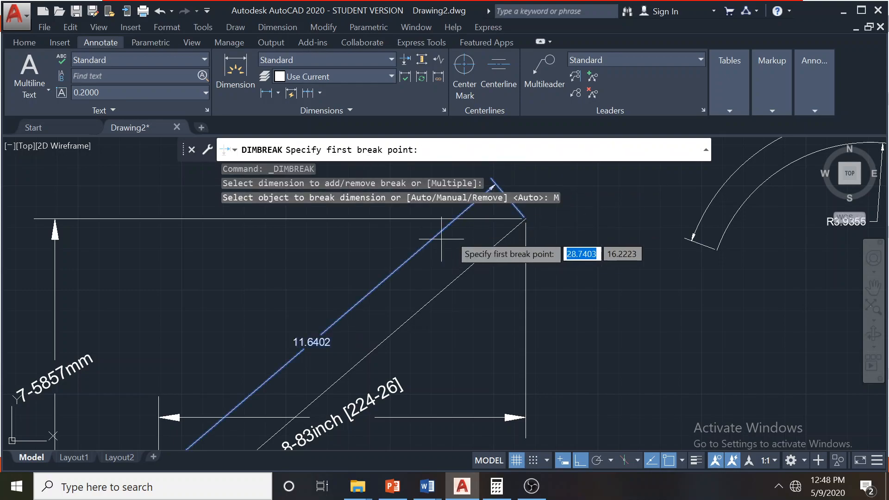
{"action": "middle_click_drag", "start_coordinate": [436, 265], "coordinate": [413, 341]}
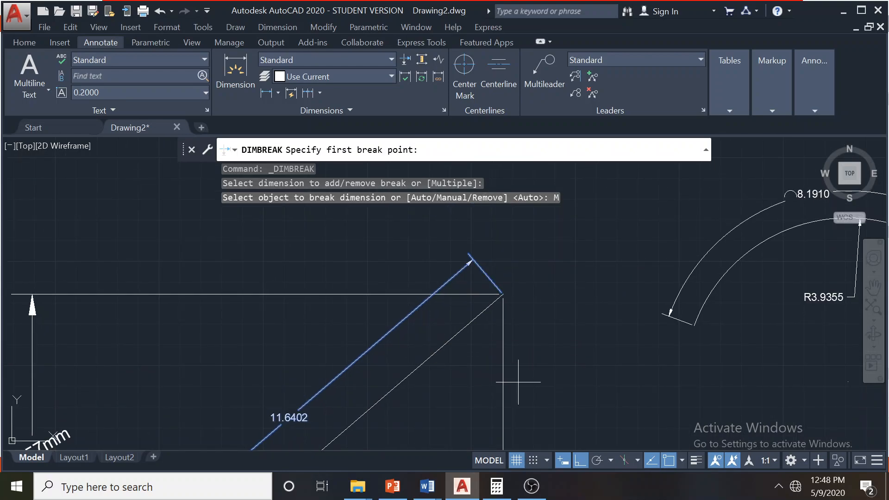
{"action": "left_click", "coordinate": [684, 460]}
{"action": "left_click", "coordinate": [467, 328]}
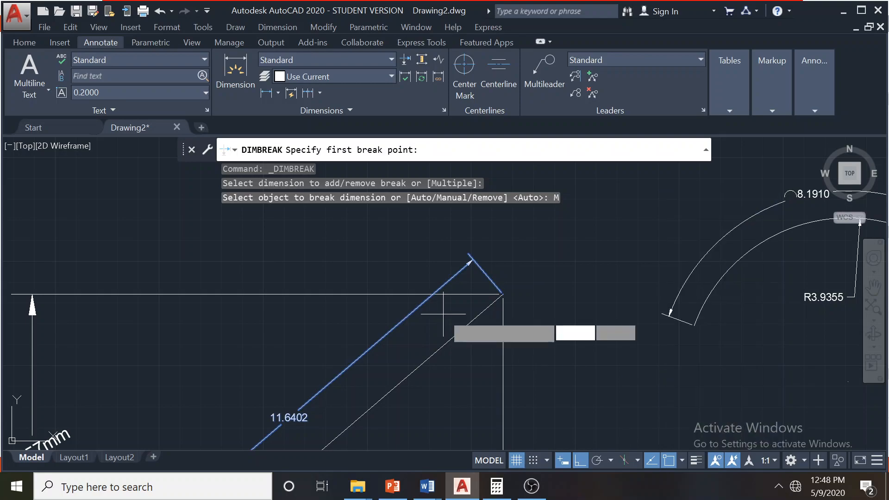
{"action": "left_click", "coordinate": [421, 300]}
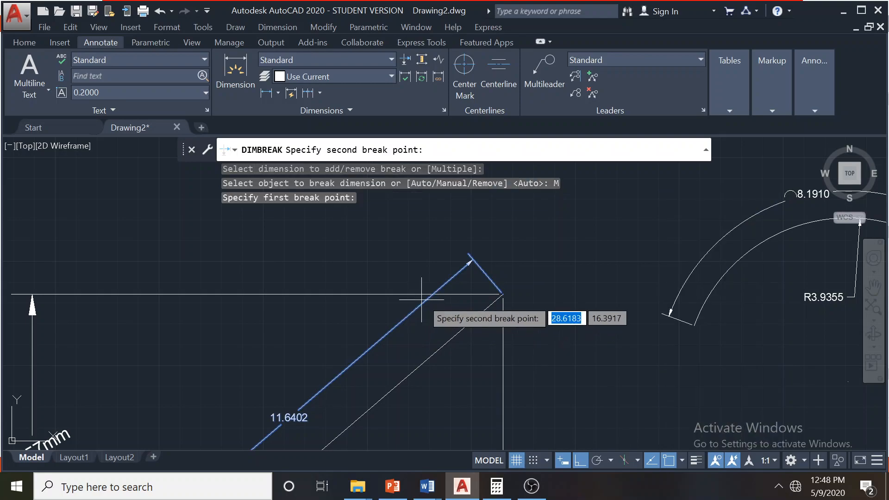
{"action": "left_click", "coordinate": [450, 279]}
View the whole diagonal dimension with its manual gap and undo the manual dimension break
{"action": "scroll", "coordinate": [391, 328], "scroll_direction": "down", "scroll_amount": 4}
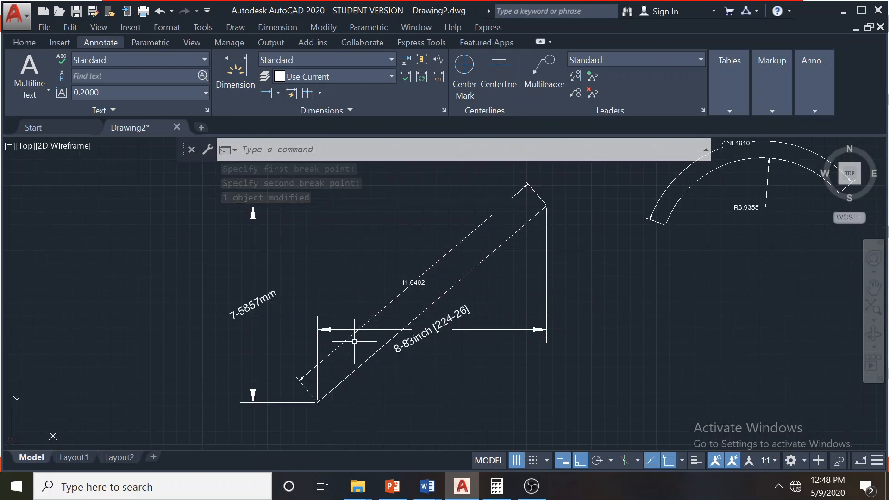
{"action": "key", "text": "ctrl+z"}
{"action": "key", "text": "ctrl+z"}
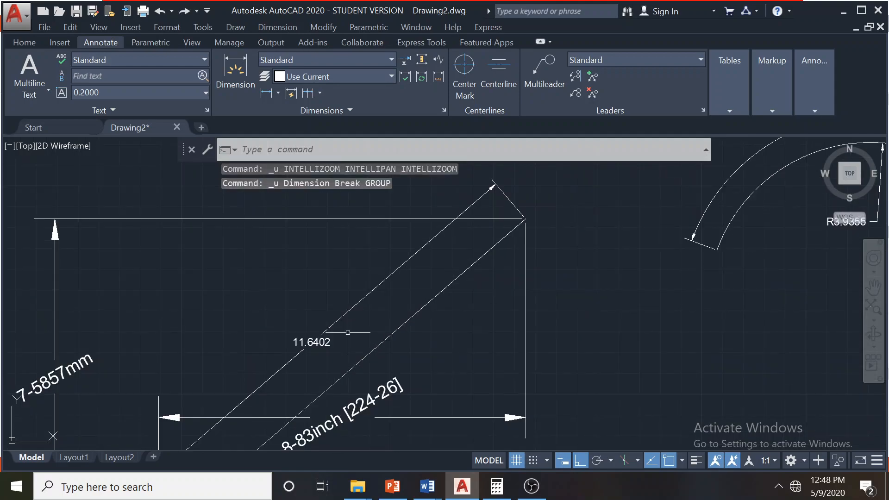
Apply a Dimension Break with the Multiple option to the diagonal aligned dimension, using the Auto setting
{"action": "scroll", "coordinate": [379, 285], "scroll_direction": "down", "scroll_amount": 2}
{"action": "scroll", "coordinate": [379, 285], "scroll_direction": "up", "scroll_amount": 1}
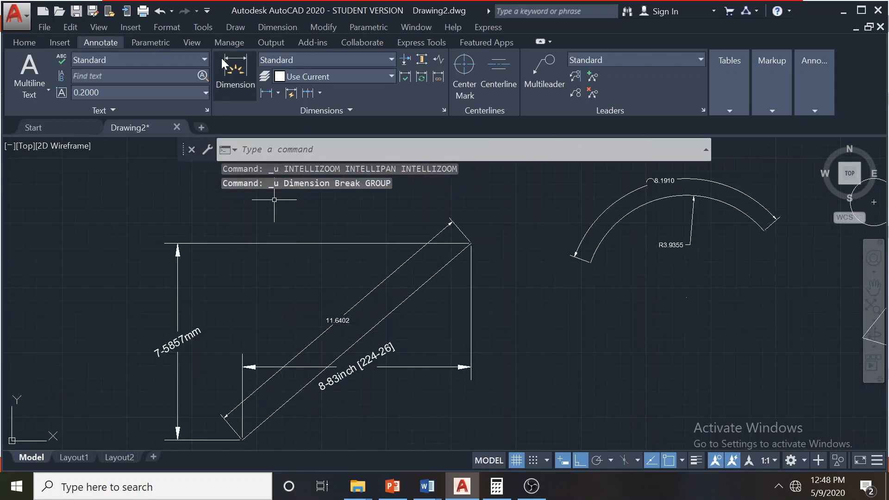
{"action": "left_click", "coordinate": [272, 29]}
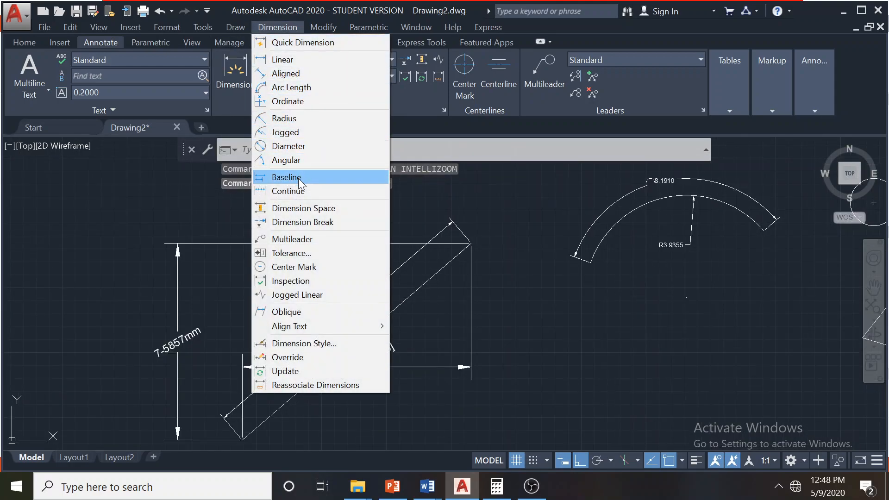
{"action": "left_click", "coordinate": [308, 222]}
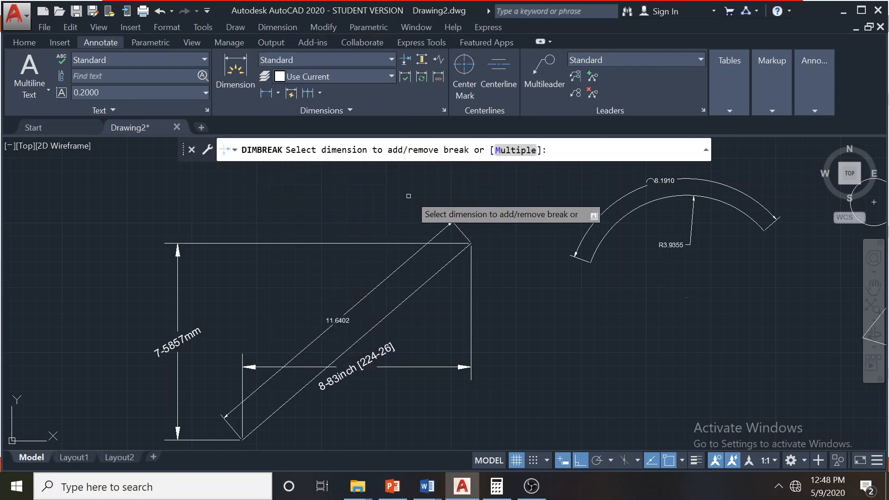
{"action": "left_click", "coordinate": [508, 150]}
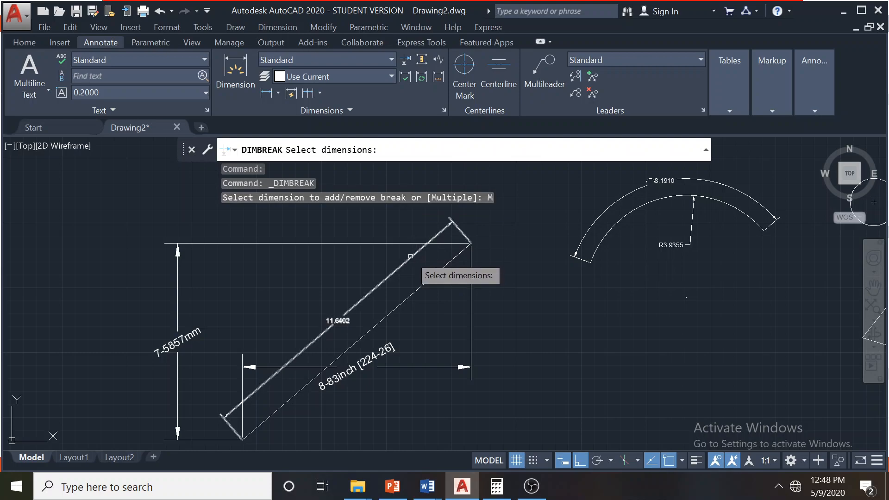
{"action": "left_click", "coordinate": [410, 256]}
{"action": "key", "text": "Return"}
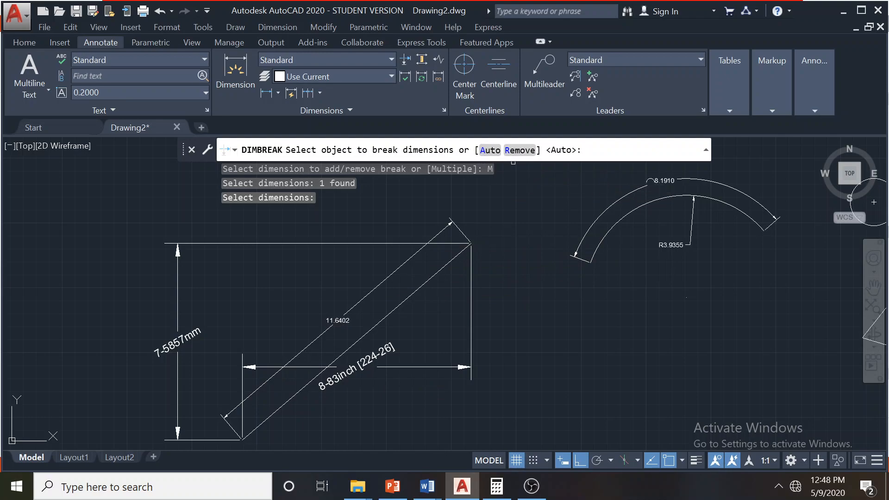
{"action": "left_click", "coordinate": [490, 150]}
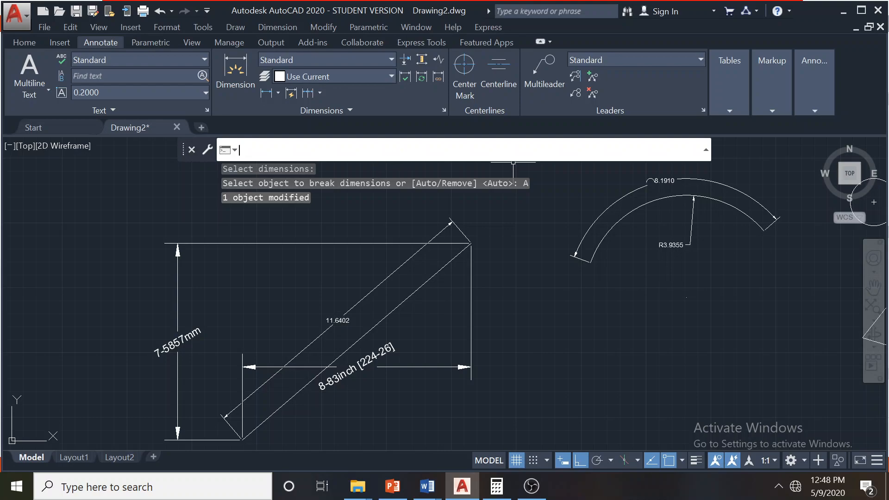
Examine the diagonal aligned dimension where it crosses the horizontal and vertical dimensions
{"action": "scroll", "coordinate": [415, 261], "scroll_direction": "up", "scroll_amount": 3}
{"action": "scroll", "coordinate": [337, 294], "scroll_direction": "down", "scroll_amount": 4}
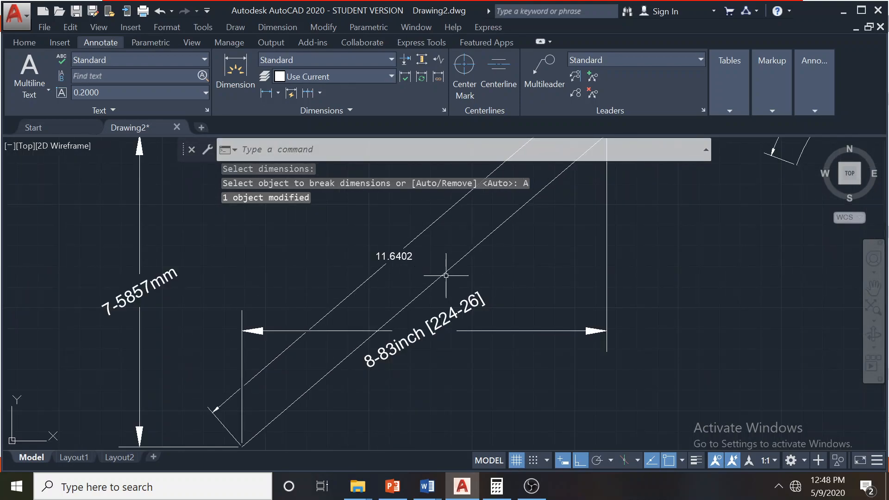
{"action": "scroll", "coordinate": [416, 258], "scroll_direction": "down", "scroll_amount": 1}
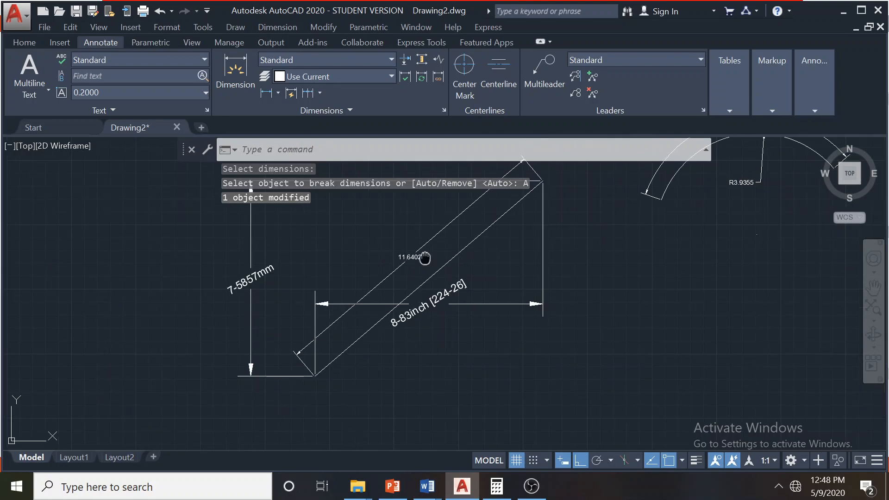
{"action": "scroll", "coordinate": [343, 317], "scroll_direction": "up", "scroll_amount": 3}
{"action": "scroll", "coordinate": [481, 250], "scroll_direction": "down", "scroll_amount": 5}
{"action": "mouse_move", "coordinate": [482, 250]}
{"action": "middle_mouse_down"}
{"action": "mouse_move", "coordinate": [378, 224]}
{"action": "mouse_move", "coordinate": [322, 286]}
{"action": "middle_mouse_up"}
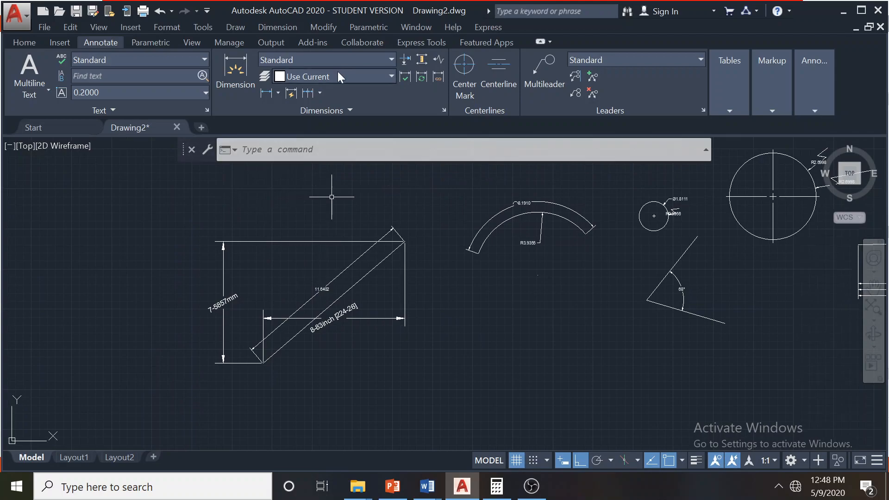
Switch to the Word tutorial document to view the Fig. 1 exercise drawing, and return to AutoCAD
{"action": "left_click", "coordinate": [278, 28]}
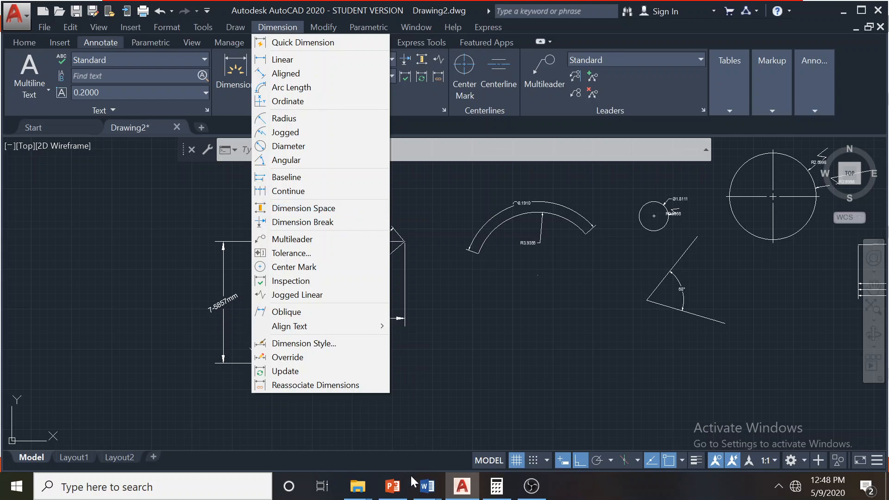
{"action": "left_click", "coordinate": [419, 489]}
{"action": "left_click", "coordinate": [513, 421]}
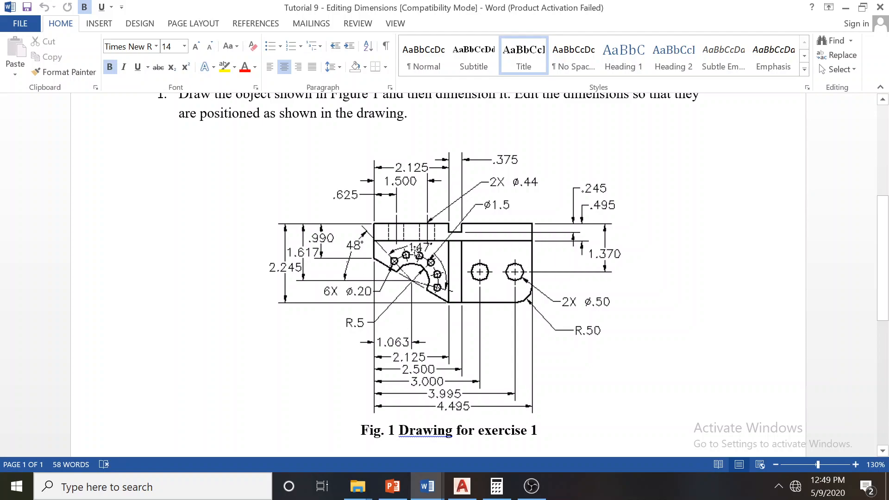
{"action": "left_click", "coordinate": [467, 495]}
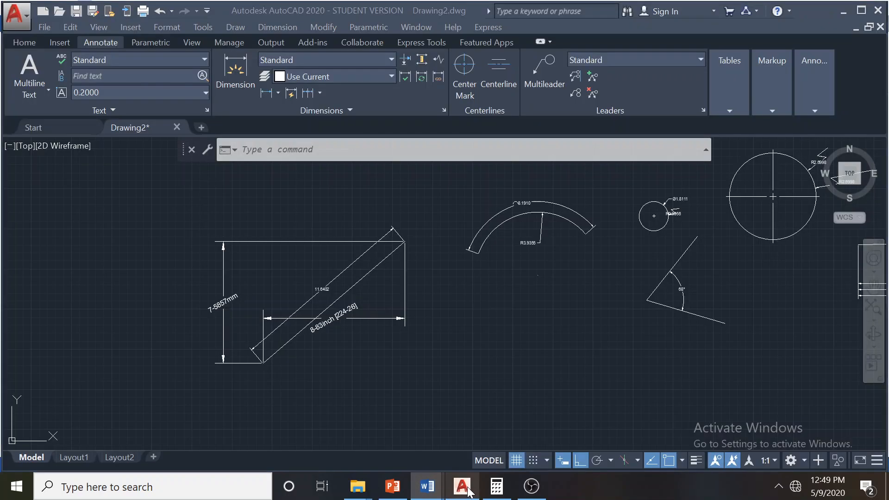
Examine the spacing of the three stacked baseline dimensions below the stepped outline
{"action": "scroll", "coordinate": [385, 278], "scroll_direction": "down", "scroll_amount": 2}
{"action": "middle_click_drag", "start_coordinate": [509, 297], "coordinate": [304, 301]}
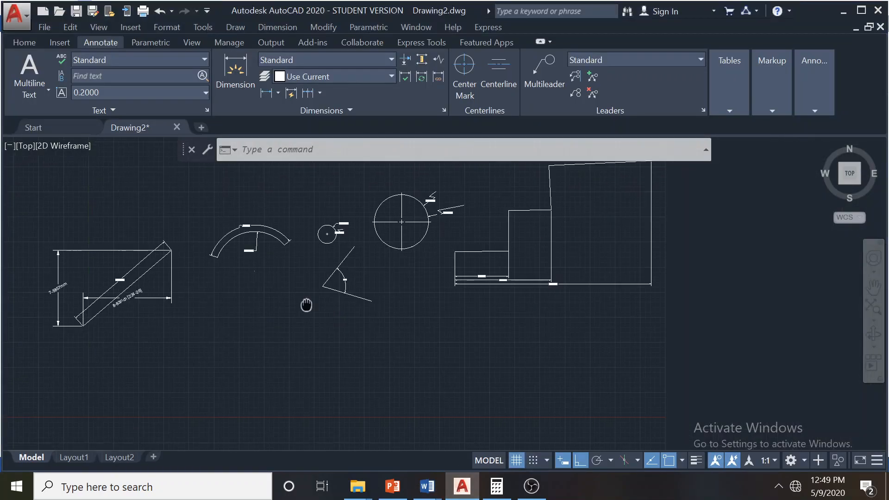
{"action": "scroll", "coordinate": [259, 304], "scroll_direction": "up", "scroll_amount": 2}
{"action": "scroll", "coordinate": [405, 262], "scroll_direction": "up", "scroll_amount": 2}
{"action": "scroll", "coordinate": [405, 262], "scroll_direction": "up", "scroll_amount": 2}
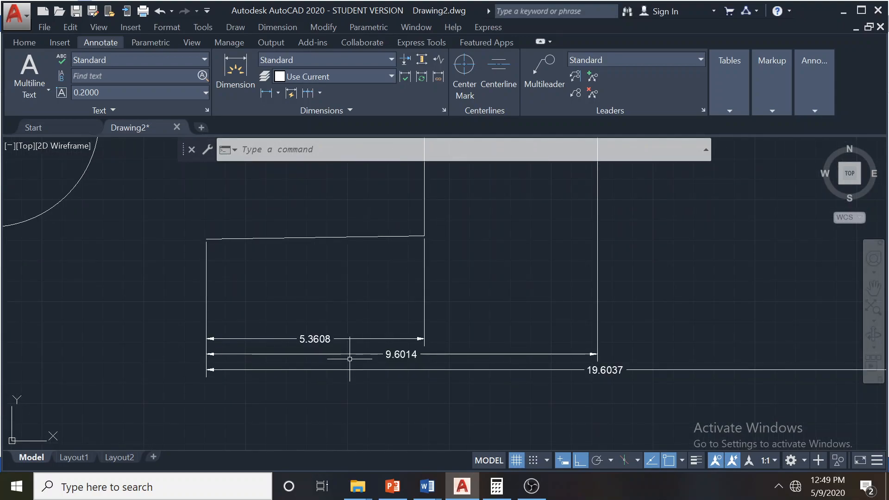
{"action": "scroll", "coordinate": [352, 355], "scroll_direction": "down", "scroll_amount": 1}
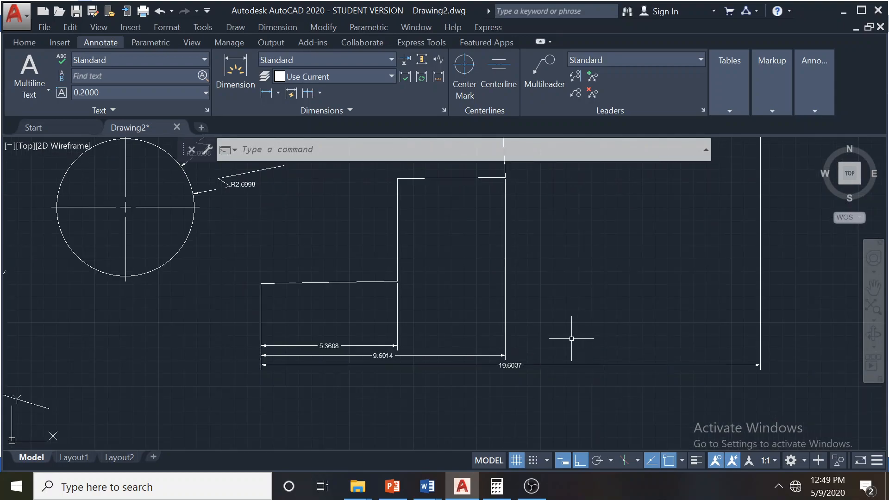
{"action": "scroll", "coordinate": [450, 285], "scroll_direction": "down", "scroll_amount": 2}
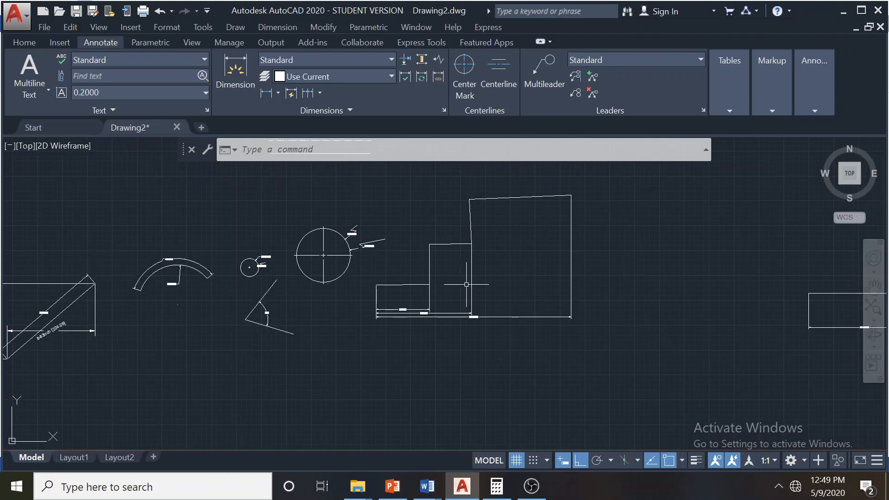
{"action": "middle_click_drag", "start_coordinate": [468, 284], "coordinate": [586, 275]}
{"action": "scroll", "coordinate": [585, 275], "scroll_direction": "up", "scroll_amount": 2}
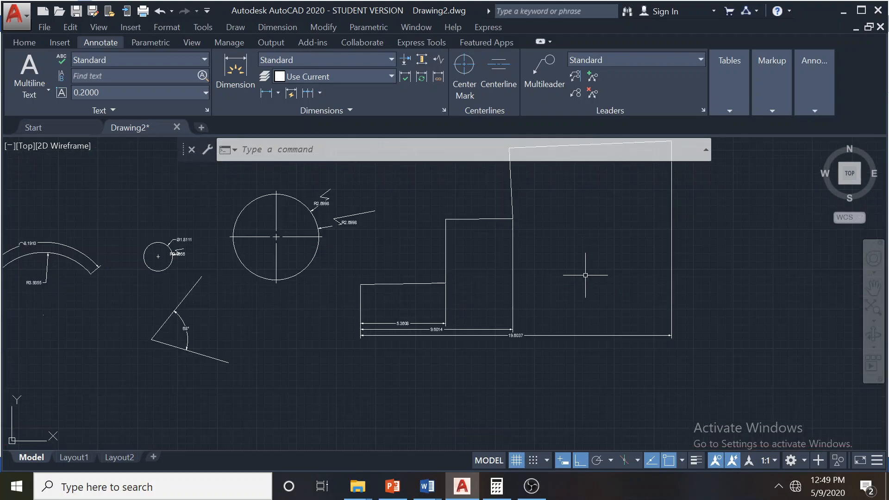
{"action": "scroll", "coordinate": [465, 271], "scroll_direction": "up", "scroll_amount": 2}
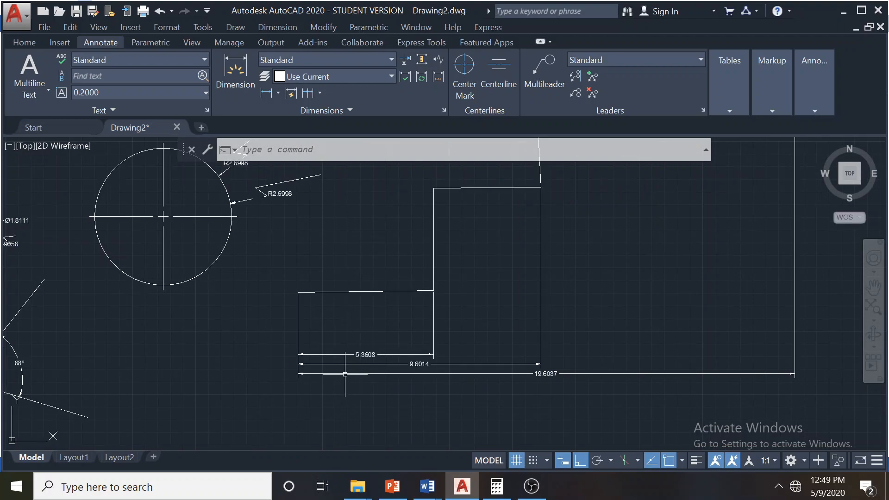
{"action": "left_click", "coordinate": [278, 27]}
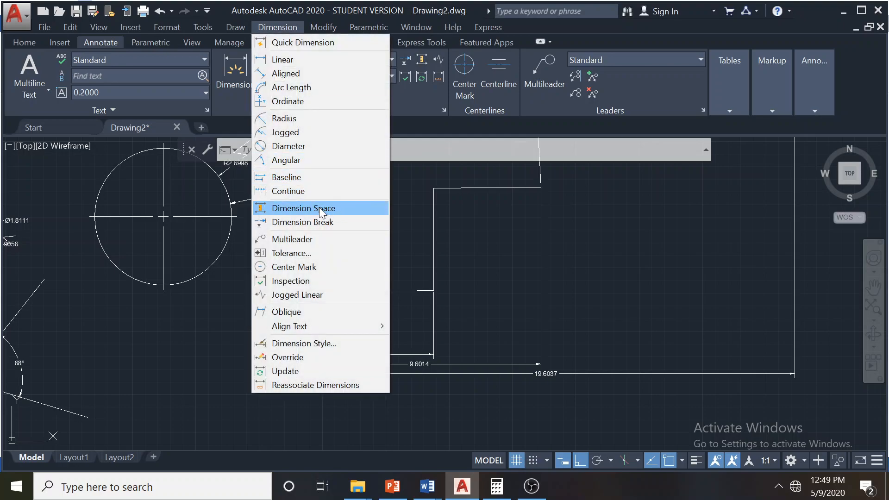
{"action": "left_click", "coordinate": [318, 208]}
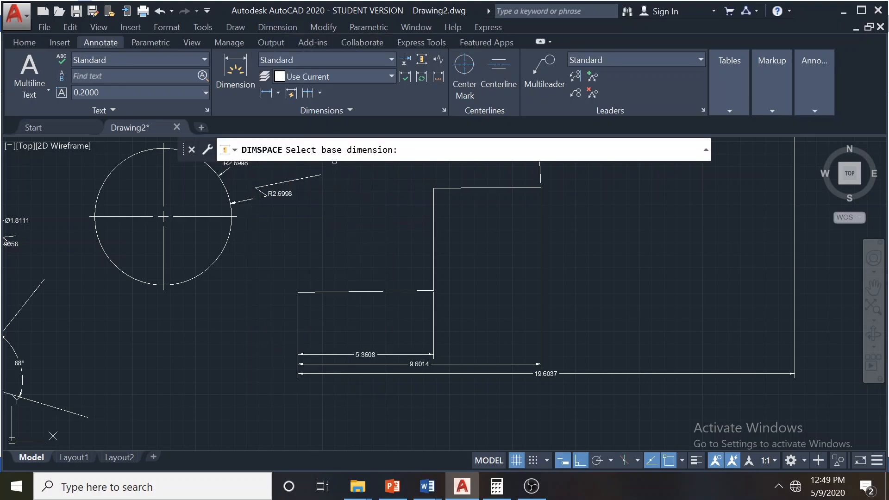
{"action": "left_click", "coordinate": [348, 356]}
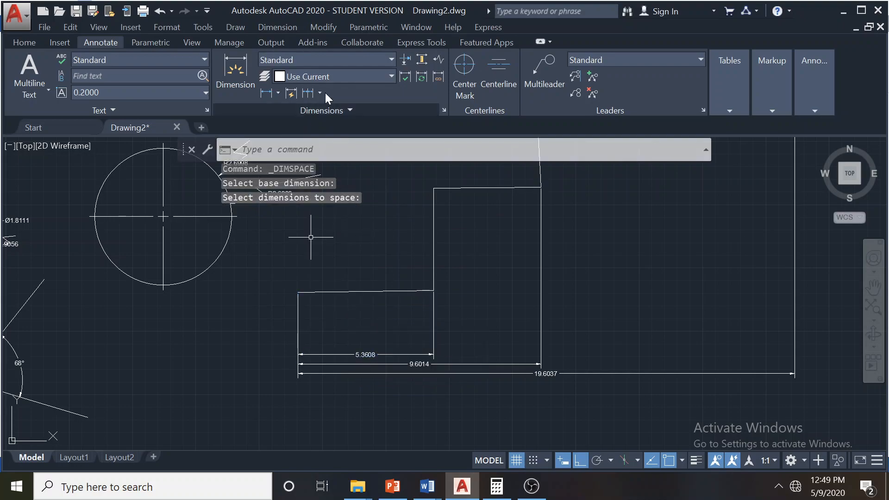
Try Auto Dimension Space on the stepped outline's three baseline dimensions, using the shortest as the base, and undo it
{"action": "left_click", "coordinate": [296, 27]}
{"action": "left_click", "coordinate": [302, 206]}
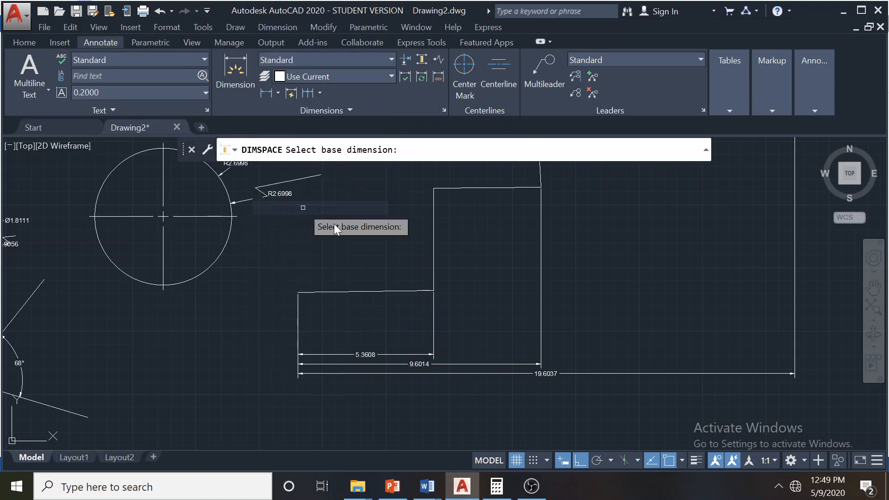
{"action": "left_click", "coordinate": [333, 355]}
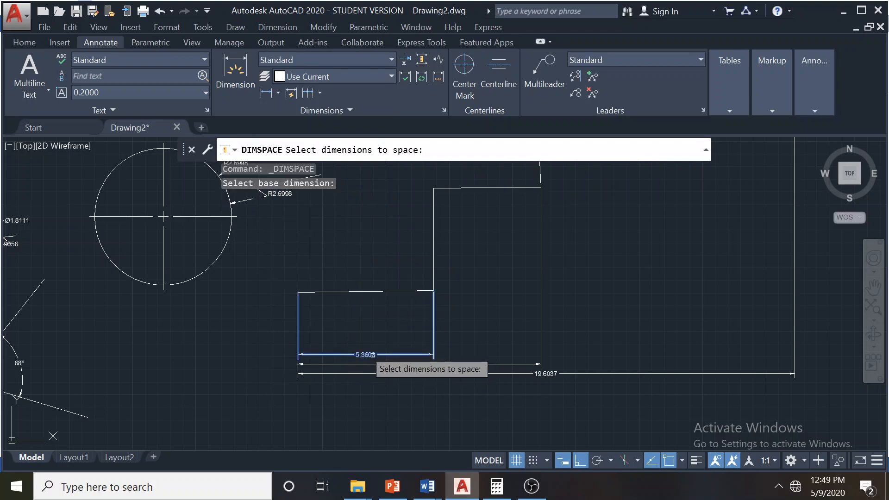
{"action": "left_click", "coordinate": [350, 363]}
{"action": "left_click", "coordinate": [349, 373]}
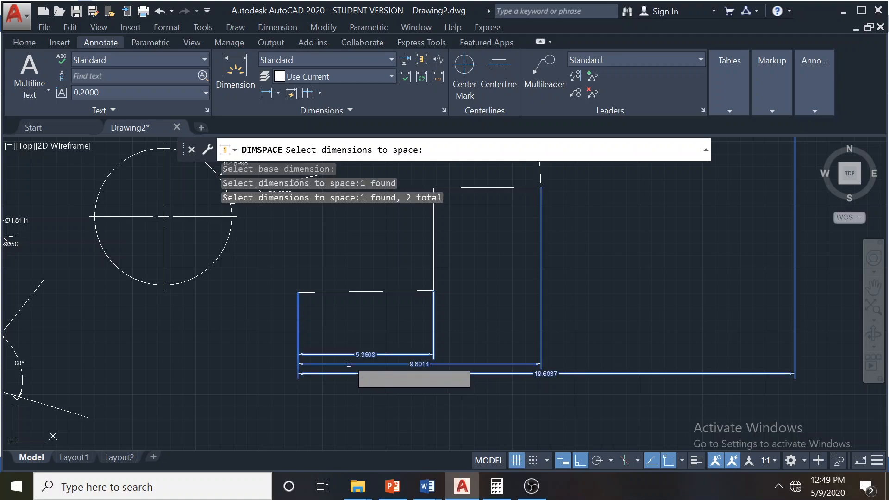
{"action": "key", "text": "Return"}
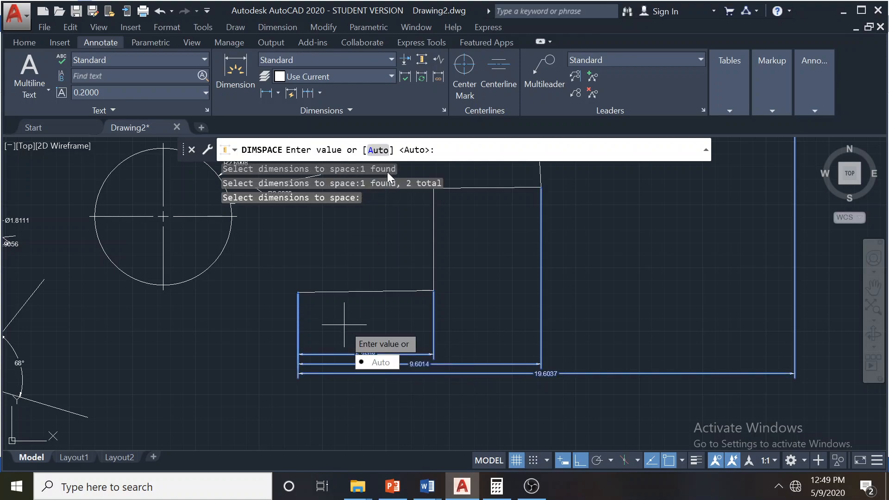
{"action": "type", "text": "a"}
{"action": "key", "text": "Return"}
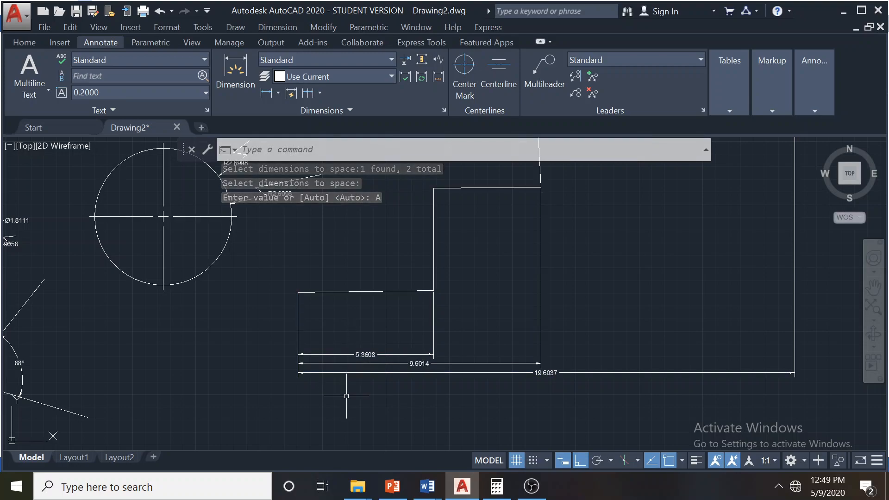
{"action": "key", "text": "ctrl+z"}
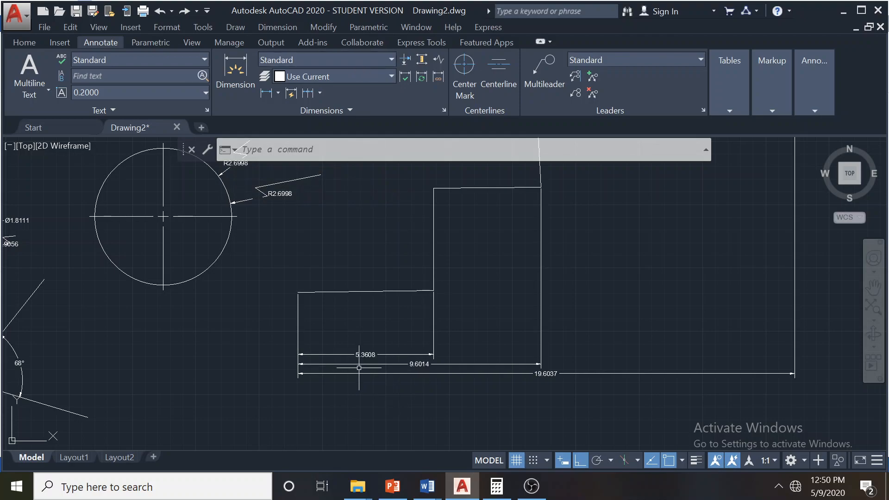
Space the two longer baseline dimensions at a value of 2 from the shortest one with Dimension Space
{"action": "left_click", "coordinate": [278, 27]}
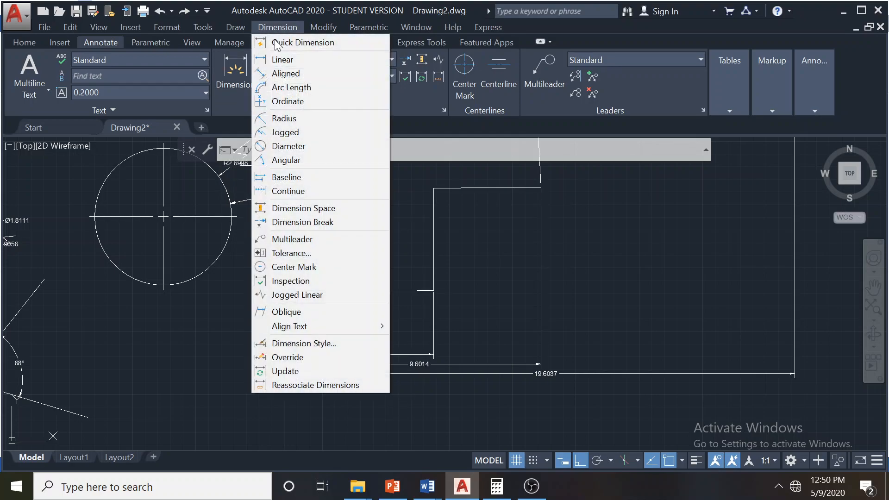
{"action": "left_click", "coordinate": [315, 208]}
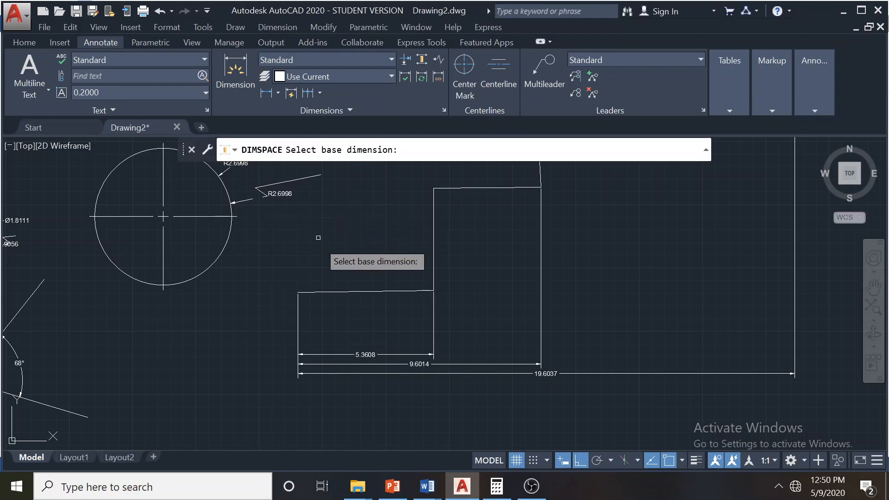
{"action": "left_click", "coordinate": [337, 358]}
{"action": "left_click", "coordinate": [336, 364]}
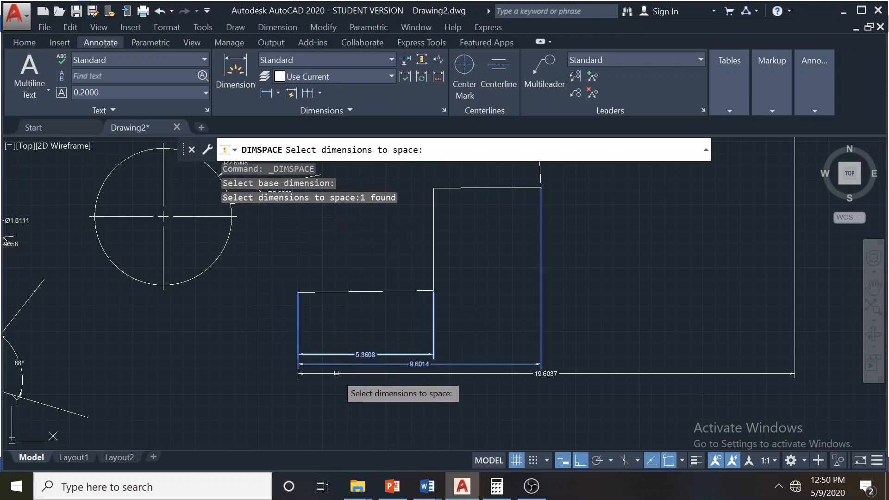
{"action": "left_click", "coordinate": [336, 374]}
{"action": "key", "text": "Return"}
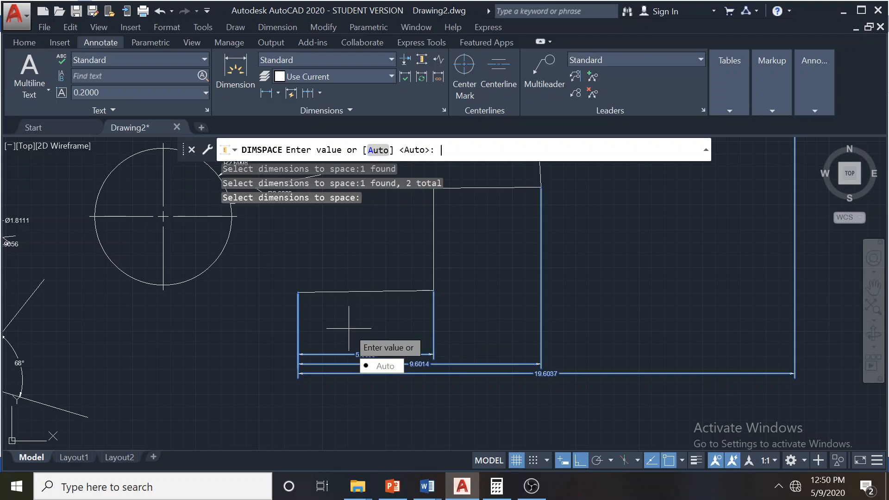
{"action": "type", "text": "2"}
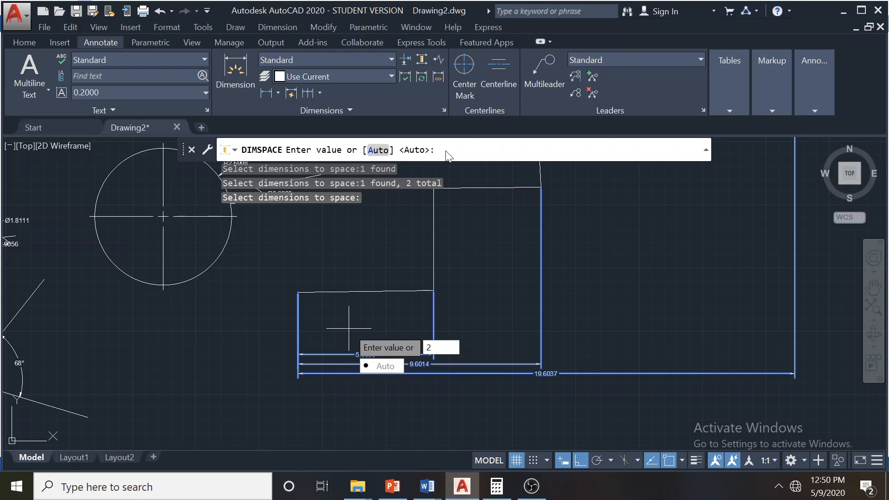
{"action": "key", "text": "Return"}
{"action": "scroll", "coordinate": [435, 220], "scroll_direction": "down", "scroll_amount": 2}
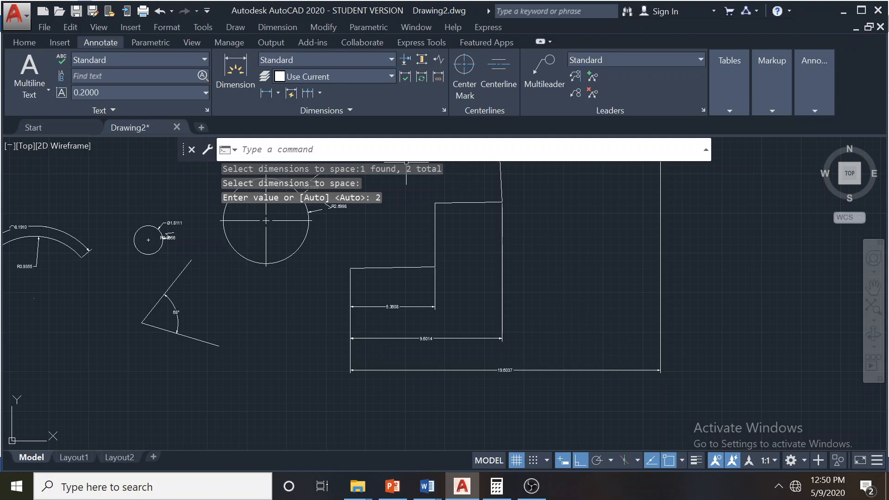
Enlarge the command history to review the spacing value entered for Dimension Space
{"action": "left_click_drag", "start_coordinate": [362, 162], "coordinate": [349, 222]}
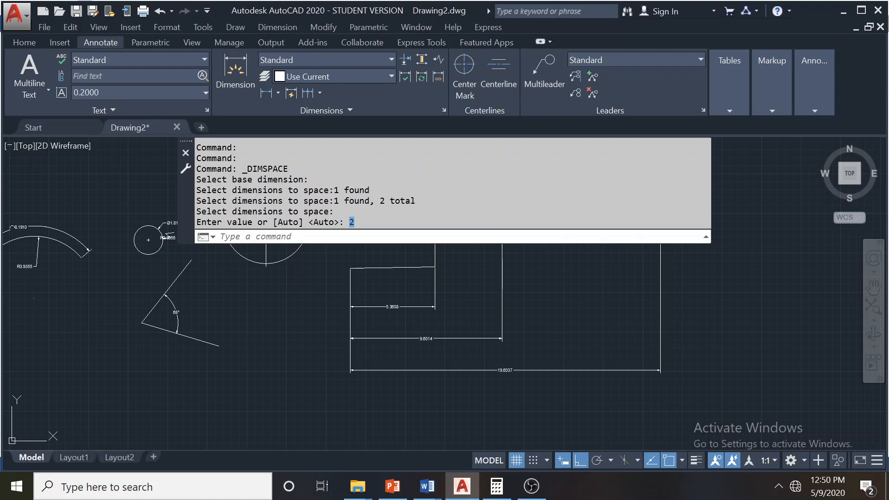
{"action": "key", "text": "Escape"}
{"action": "scroll", "coordinate": [444, 301], "scroll_direction": "down", "scroll_amount": 3}
Switch to PowerPoint and view the Creating Inspection Dimensions slide, enlarged to 90%
{"action": "left_click", "coordinate": [283, 28]}
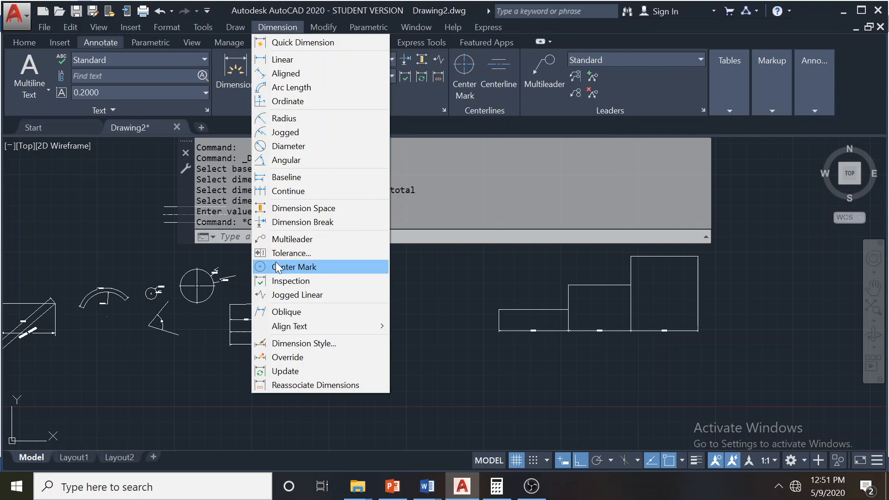
{"action": "left_click", "coordinate": [393, 486]}
{"action": "scroll", "coordinate": [782, 360], "scroll_direction": "down", "scroll_amount": 2}
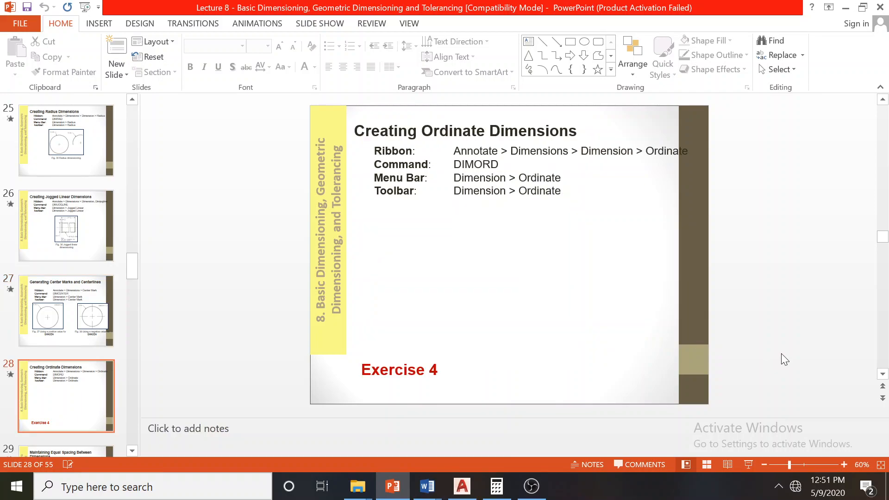
{"action": "scroll", "coordinate": [782, 359], "scroll_direction": "down", "scroll_amount": 1}
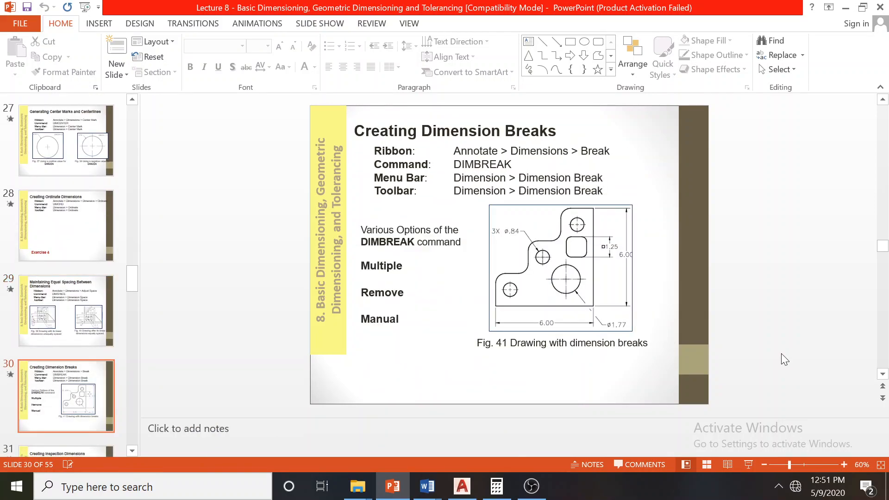
{"action": "scroll", "coordinate": [782, 355], "scroll_direction": "down", "scroll_amount": 2}
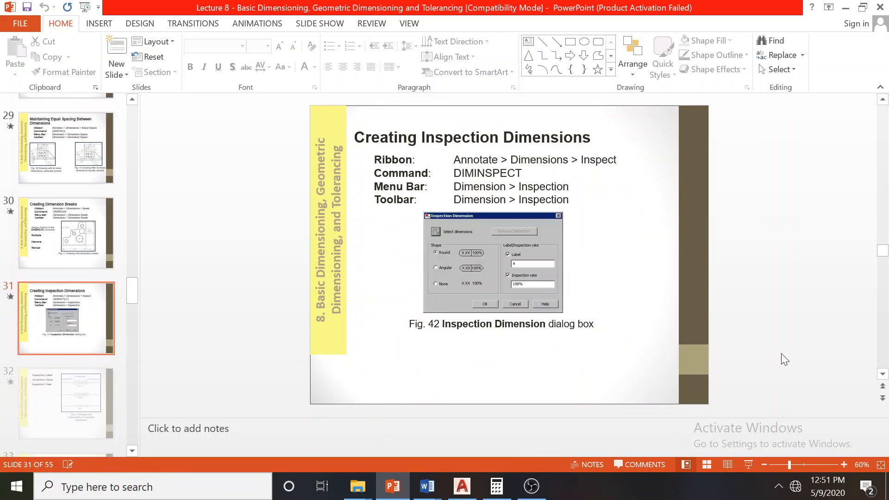
{"action": "scroll", "coordinate": [781, 359], "scroll_direction": "up", "scroll_amount": 1}
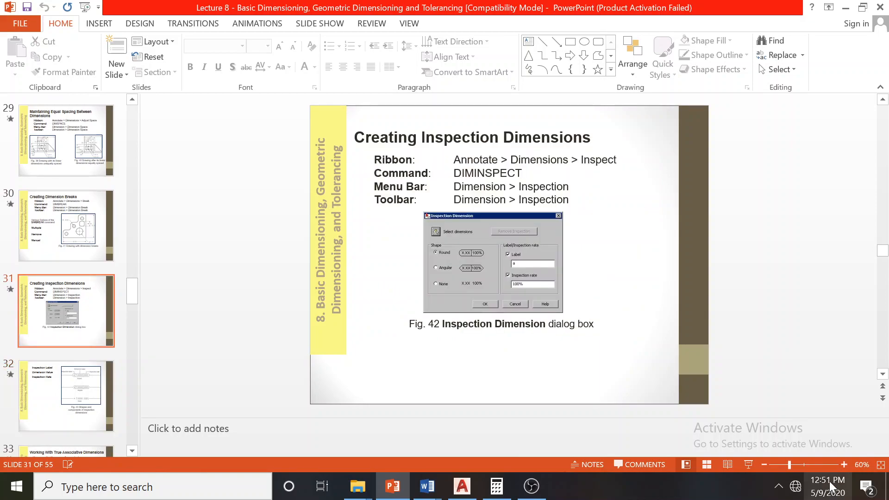
{"action": "left_click", "coordinate": [844, 465]}
{"action": "left_click", "coordinate": [843, 465]}
{"action": "left_click", "coordinate": [844, 465]}
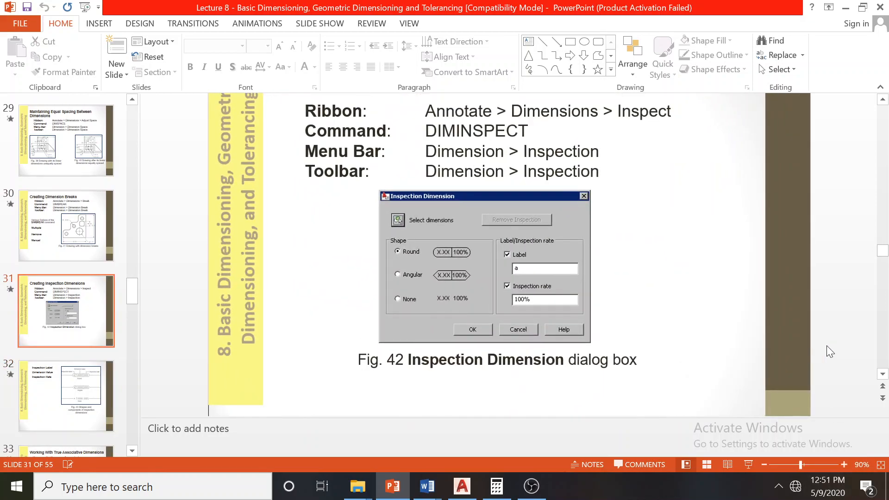
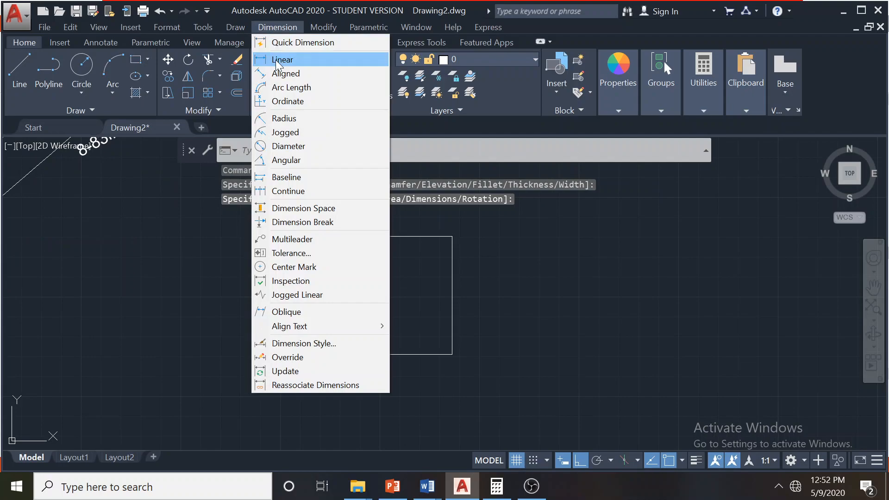
Add a linear dimension to the rectangle's bottom edge, placing the dimension line just below it
{"action": "left_click", "coordinate": [282, 59]}
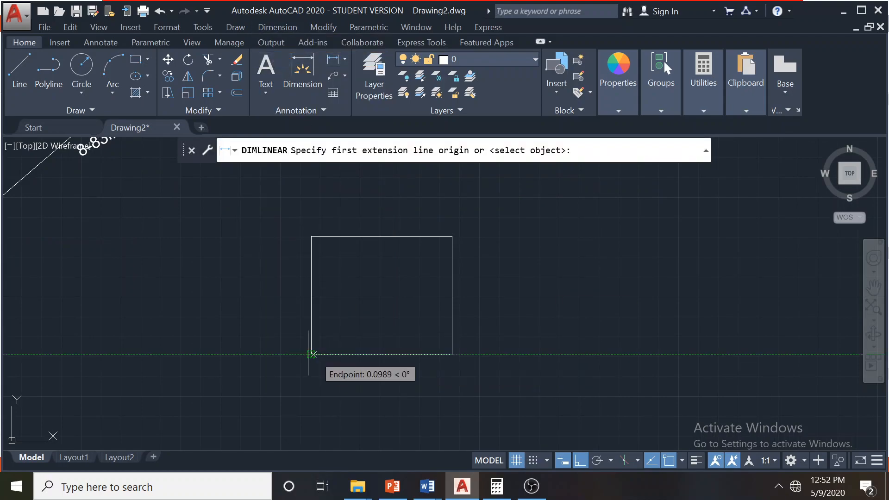
{"action": "left_click", "coordinate": [311, 354]}
{"action": "left_click", "coordinate": [452, 355]}
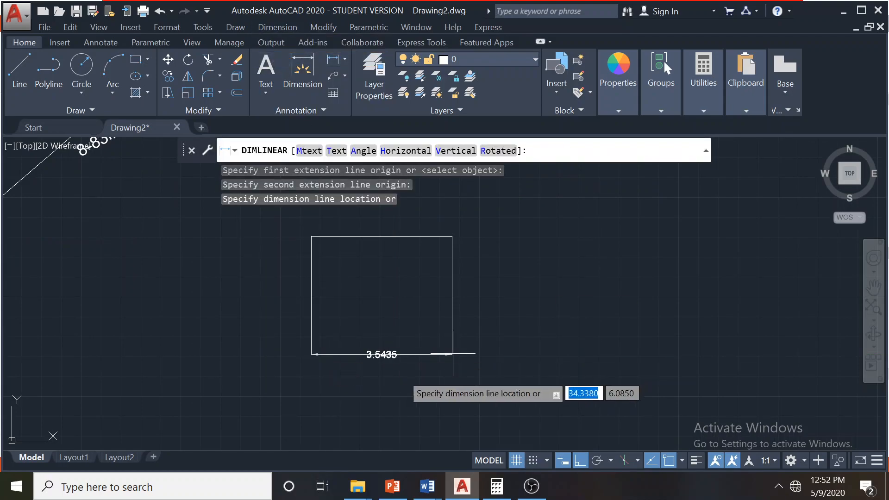
{"action": "left_click", "coordinate": [401, 376]}
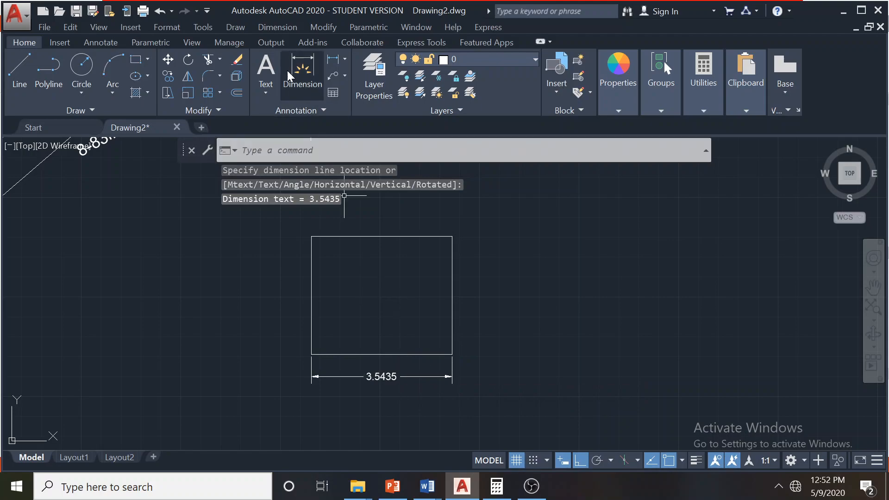
Convert the rectangle's width dimension to a Round inspection dimension with label A and a 100% inspection rate
{"action": "left_click", "coordinate": [277, 27]}
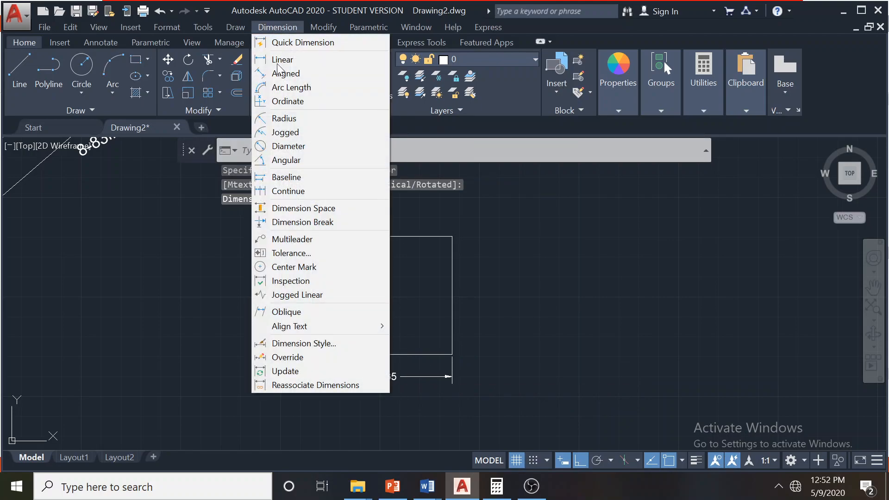
{"action": "left_click", "coordinate": [304, 284]}
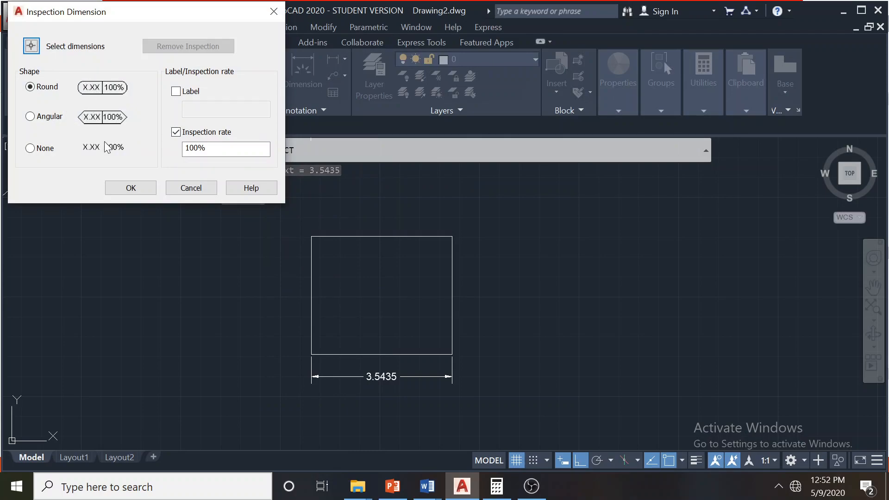
{"action": "double_click", "coordinate": [195, 148]}
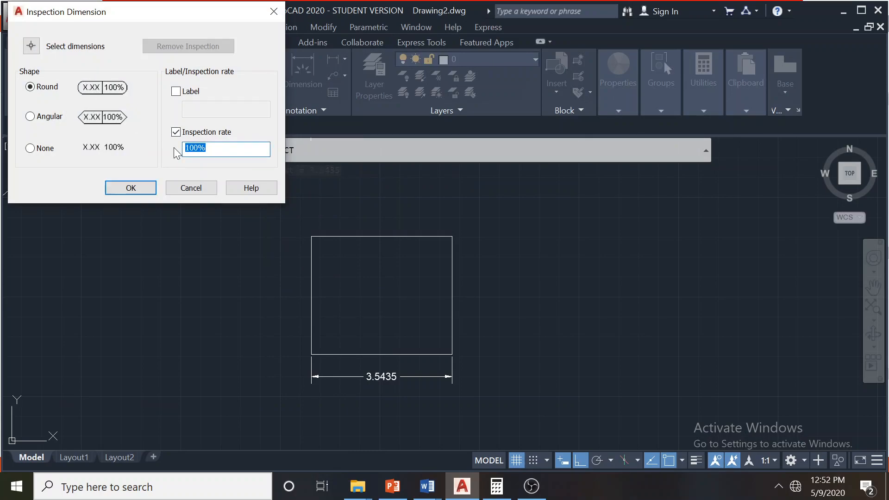
{"action": "left_click", "coordinate": [30, 46]}
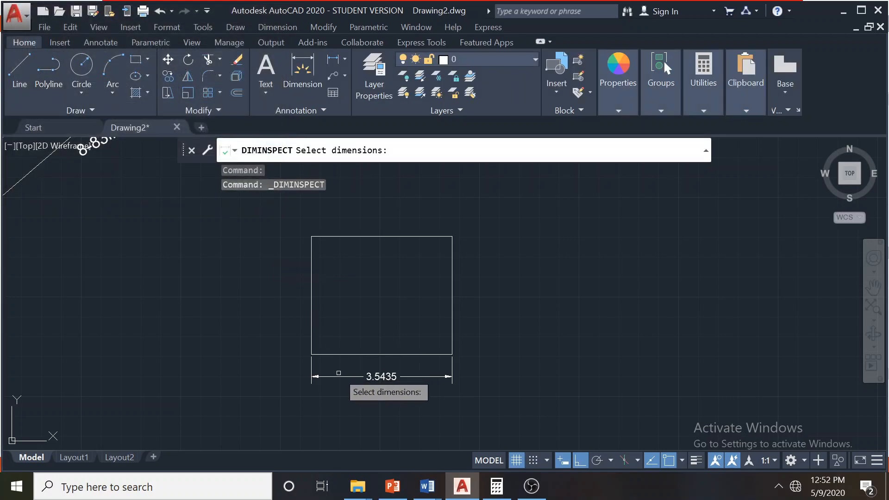
{"action": "left_click", "coordinate": [338, 373]}
{"action": "key", "text": "Return"}
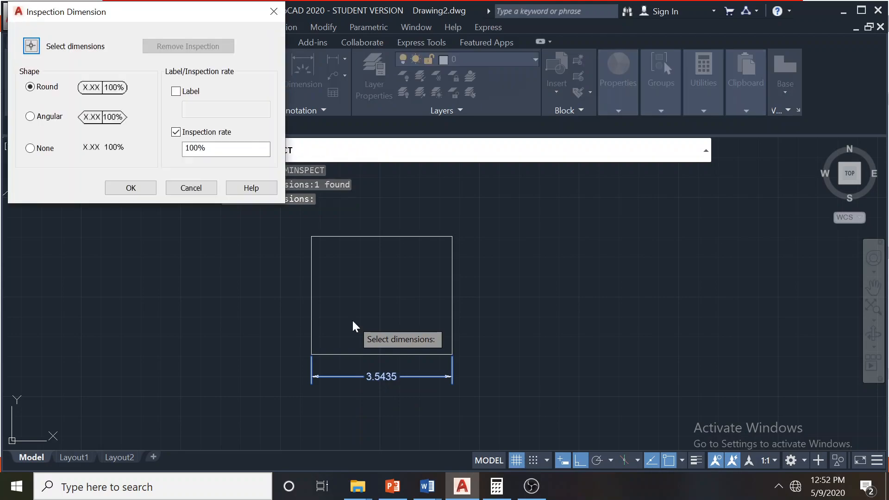
{"action": "left_click", "coordinate": [174, 94]}
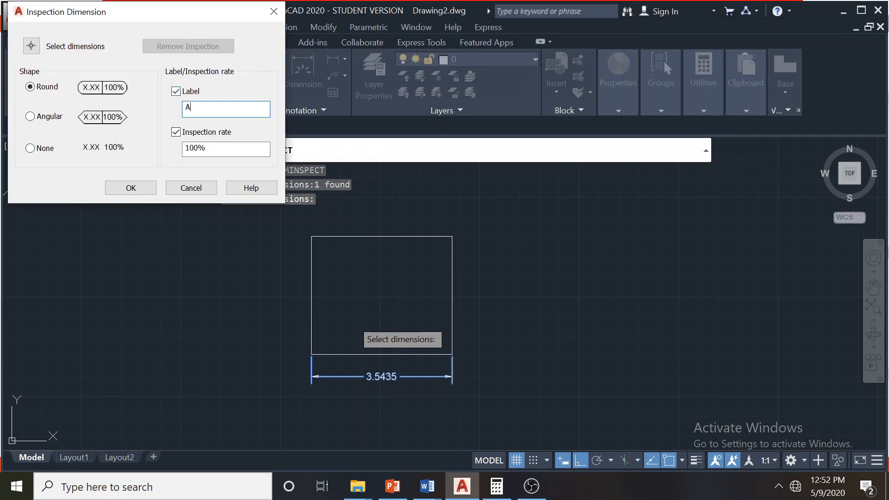
{"action": "left_click", "coordinate": [121, 188]}
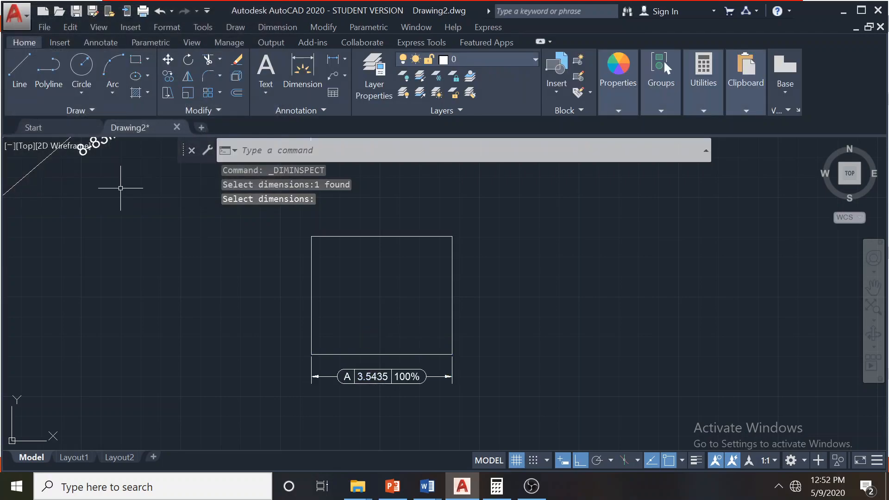
Examine the inspection dimension below the rectangle and review the shape, label and rate options in the Inspection Dimension dialog
{"action": "scroll", "coordinate": [343, 384], "scroll_direction": "up", "scroll_amount": 2}
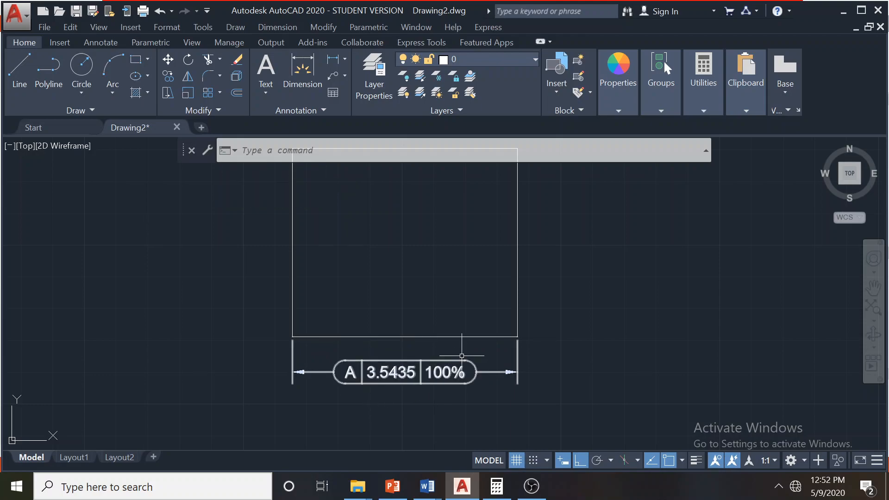
{"action": "scroll", "coordinate": [398, 295], "scroll_direction": "down", "scroll_amount": 1}
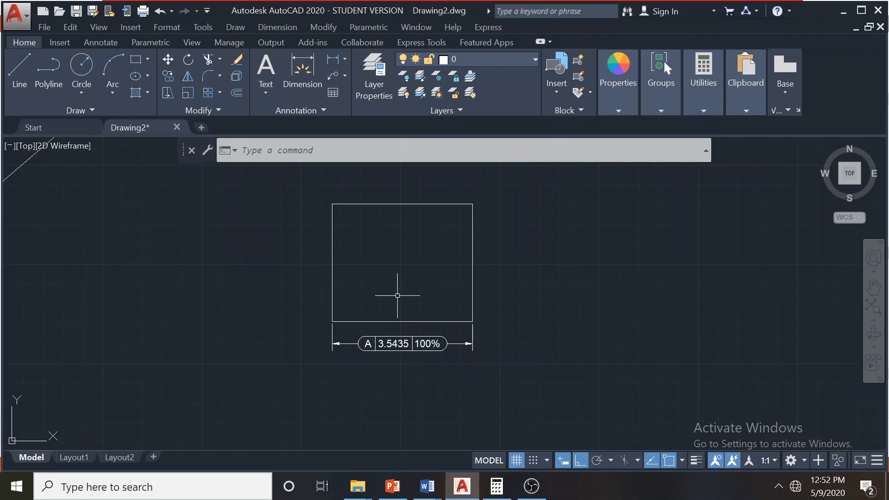
{"action": "scroll", "coordinate": [431, 341], "scroll_direction": "up", "scroll_amount": 4}
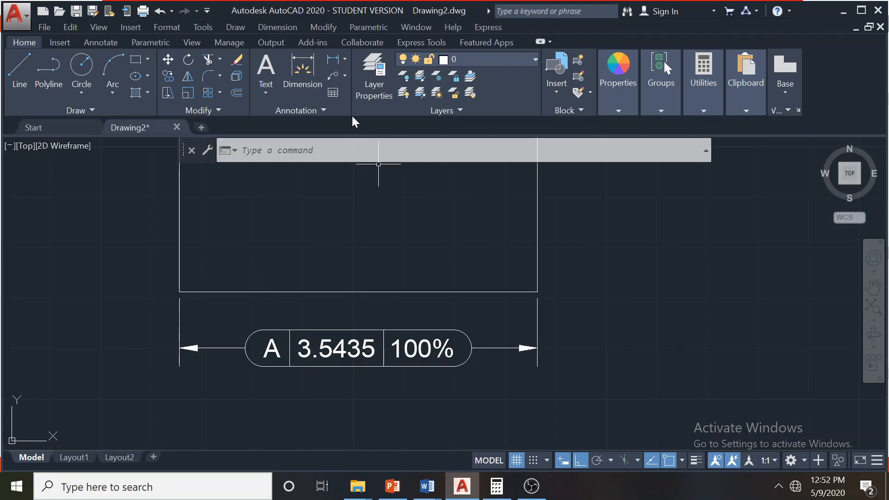
{"action": "left_click", "coordinate": [296, 29]}
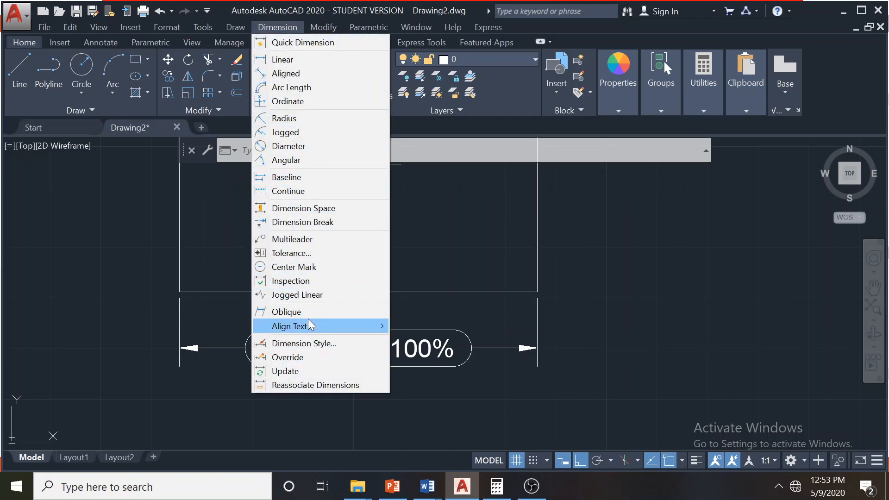
{"action": "left_click", "coordinate": [291, 281]}
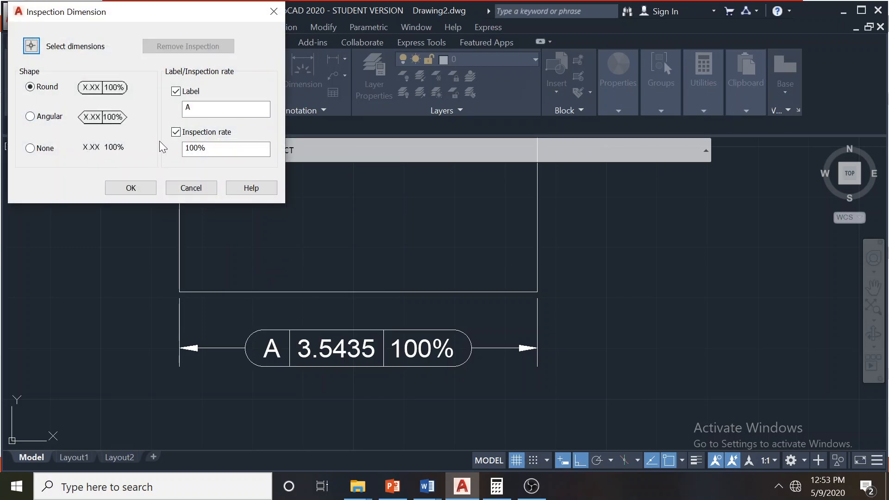
{"action": "left_click", "coordinate": [194, 192]}
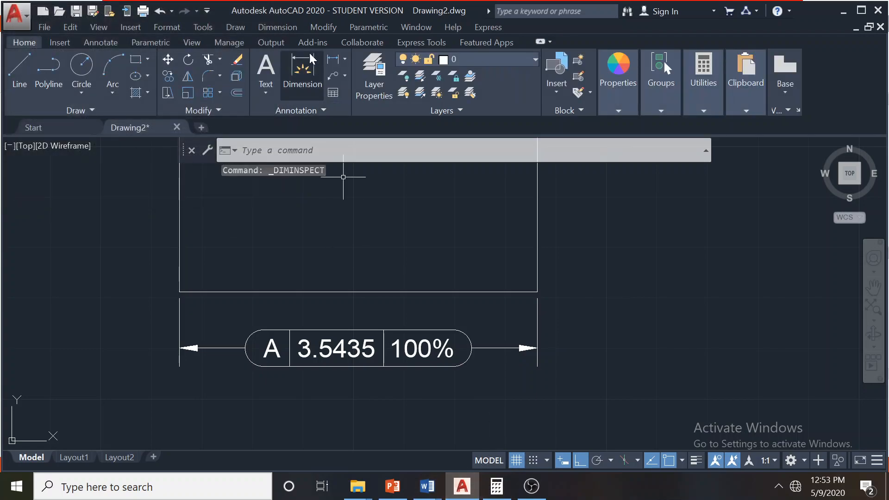
{"action": "left_click", "coordinate": [278, 27]}
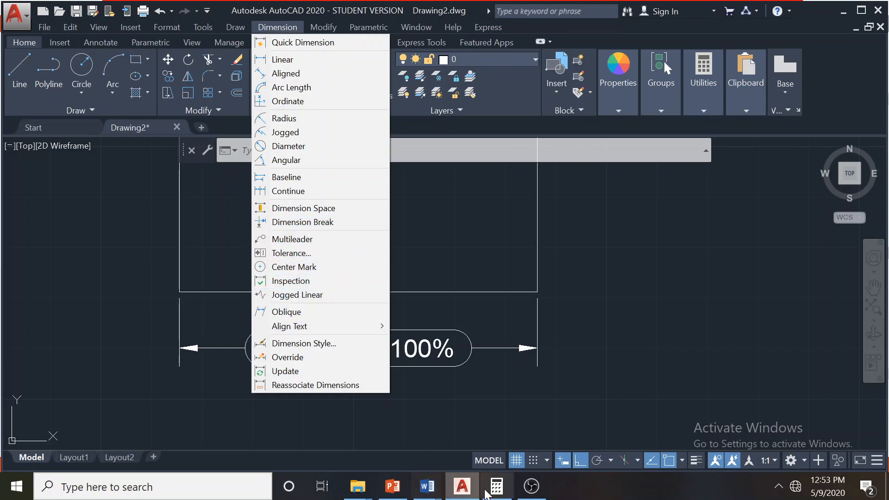
{"action": "left_click", "coordinate": [531, 486]}
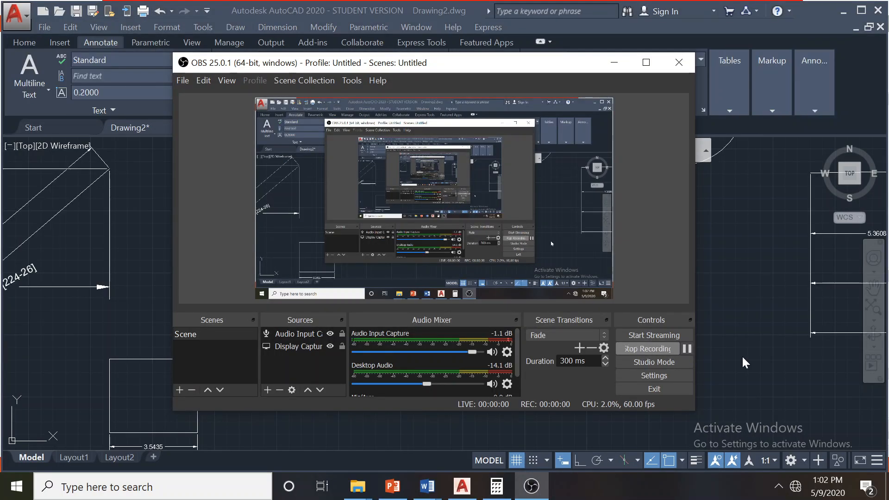
{"action": "left_click", "coordinate": [743, 363]}
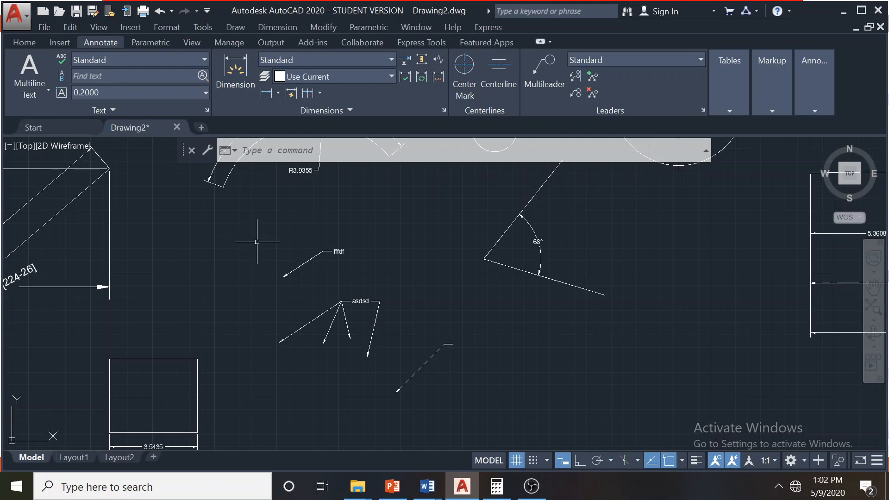
Examine the sample leaders in the drawing, and consult the Multileaders slide in PowerPoint before returning to AutoCAD
{"action": "scroll", "coordinate": [304, 262], "scroll_direction": "up", "scroll_amount": 3}
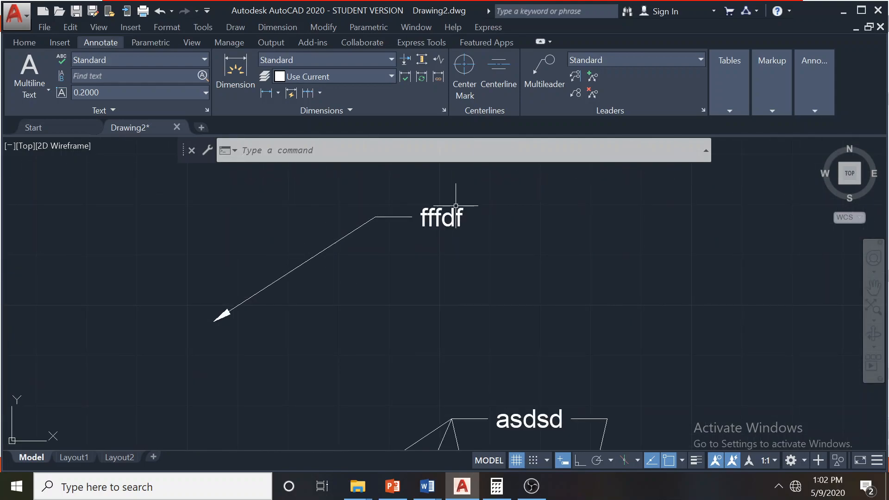
{"action": "scroll", "coordinate": [278, 303], "scroll_direction": "down", "scroll_amount": 2}
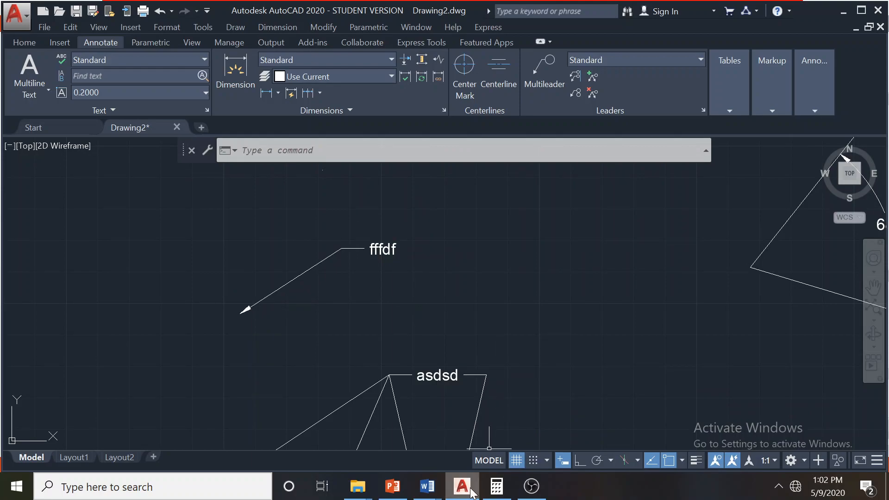
{"action": "left_click", "coordinate": [394, 487]}
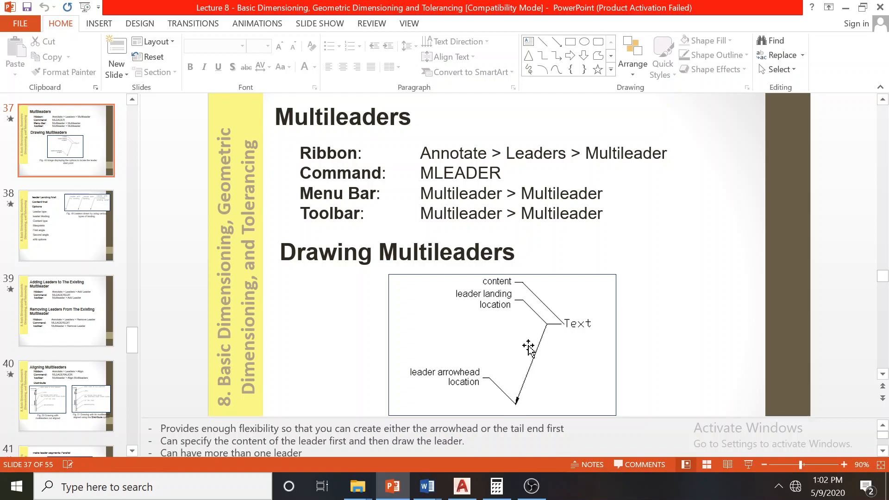
{"action": "left_click", "coordinate": [462, 487]}
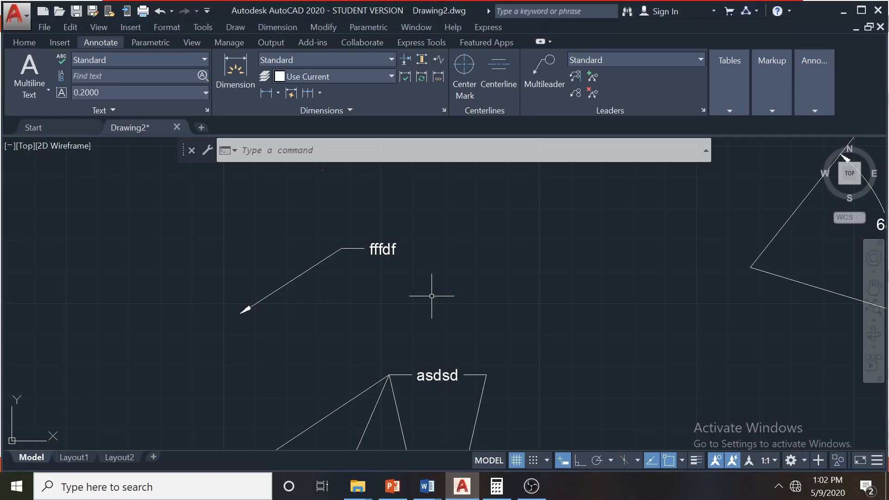
Create a multileader with the two-line text "CAD" and "Auto" between the fffdf leader and the 68° angle, consulting the multileader options slide in PowerPoint
{"action": "left_click", "coordinate": [236, 27]}
{"action": "mouse_move", "coordinate": [271, 25]}
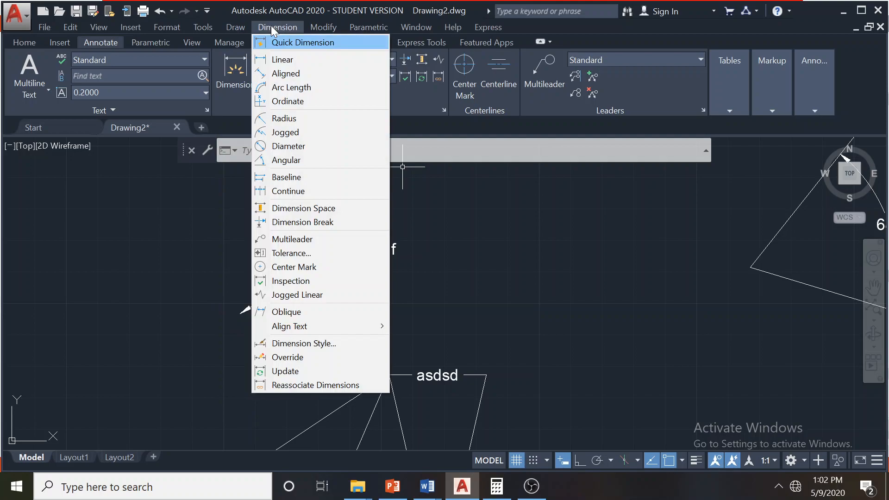
{"action": "left_click", "coordinate": [315, 237]}
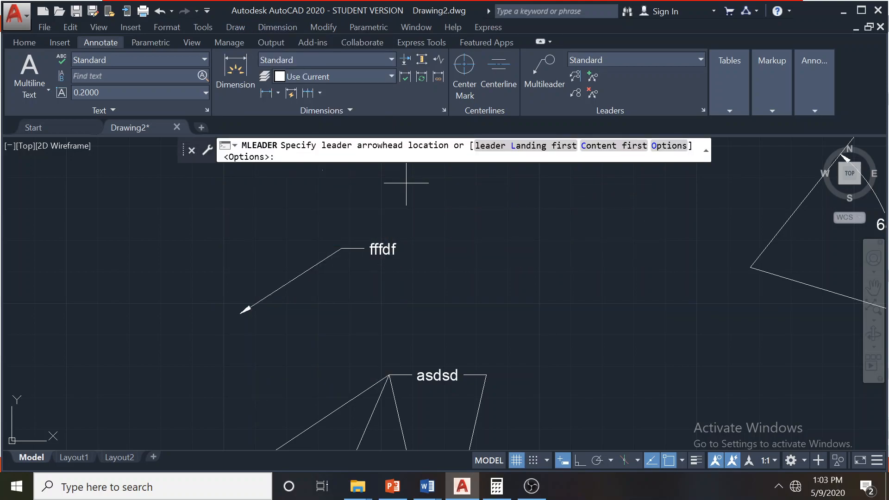
{"action": "mouse_move", "coordinate": [479, 239]}
{"action": "middle_mouse_down"}
{"action": "mouse_move", "coordinate": [363, 282]}
{"action": "mouse_move", "coordinate": [341, 257]}
{"action": "middle_mouse_up"}
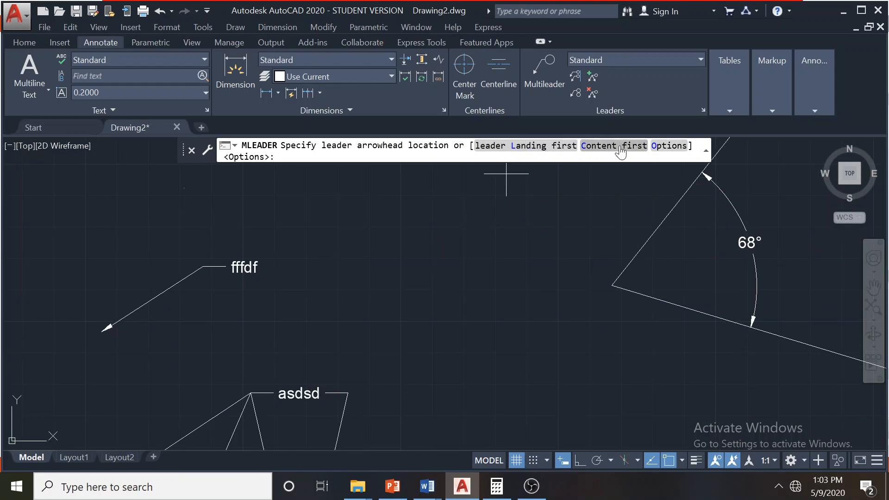
{"action": "left_click", "coordinate": [393, 486]}
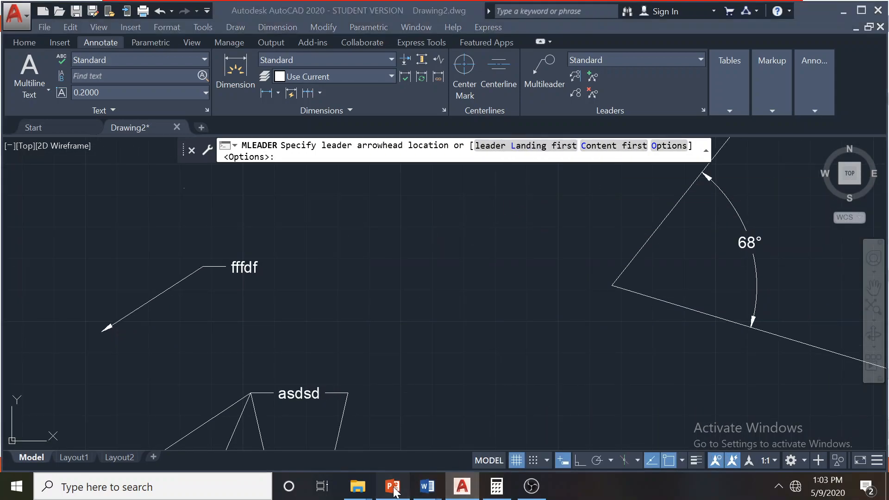
{"action": "scroll", "coordinate": [706, 319], "scroll_direction": "down", "scroll_amount": 1}
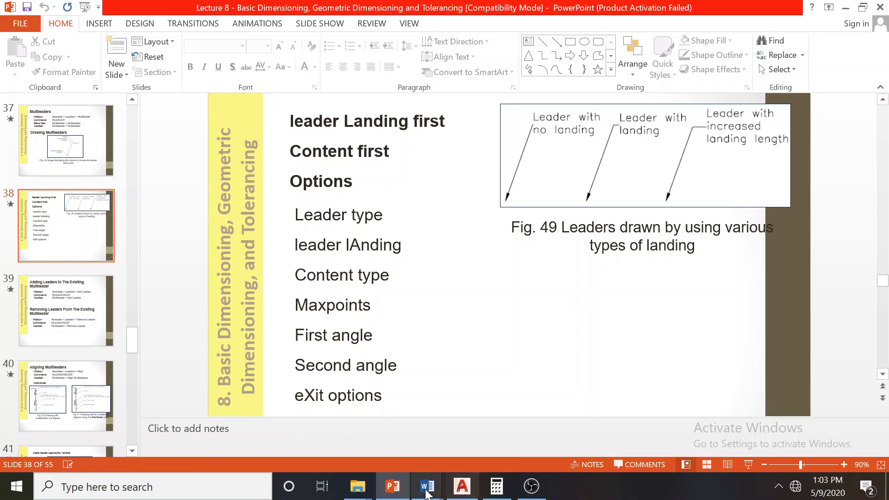
{"action": "left_click", "coordinate": [469, 491]}
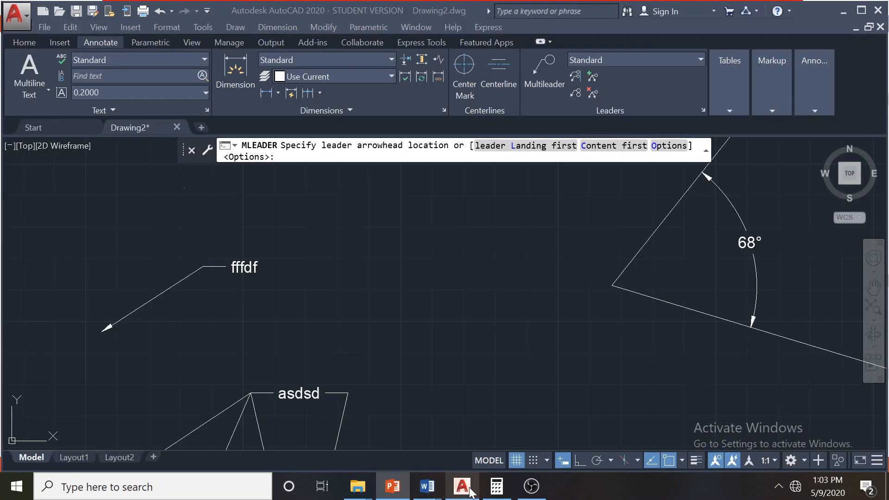
{"action": "left_click", "coordinate": [340, 291]}
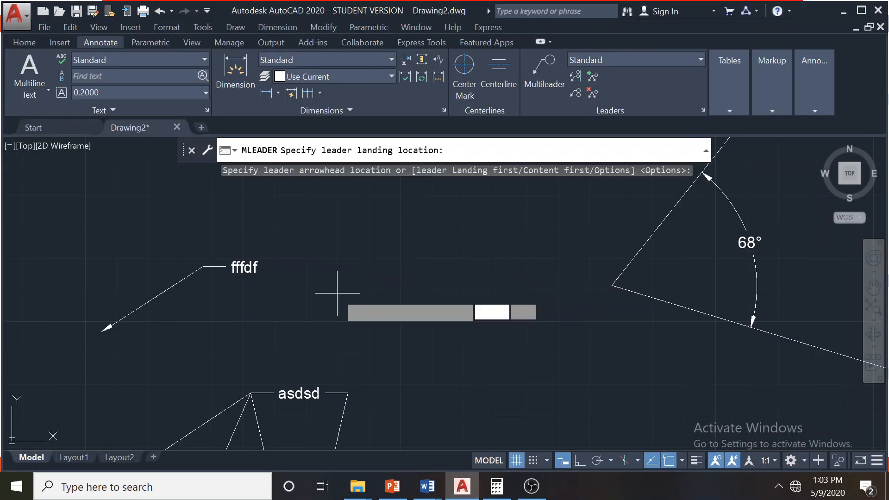
{"action": "left_click", "coordinate": [384, 232]}
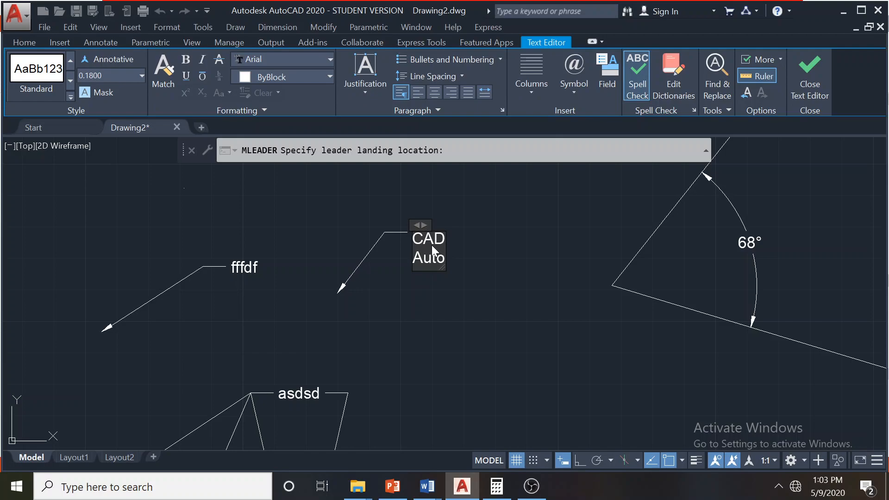
{"action": "left_click", "coordinate": [463, 232]}
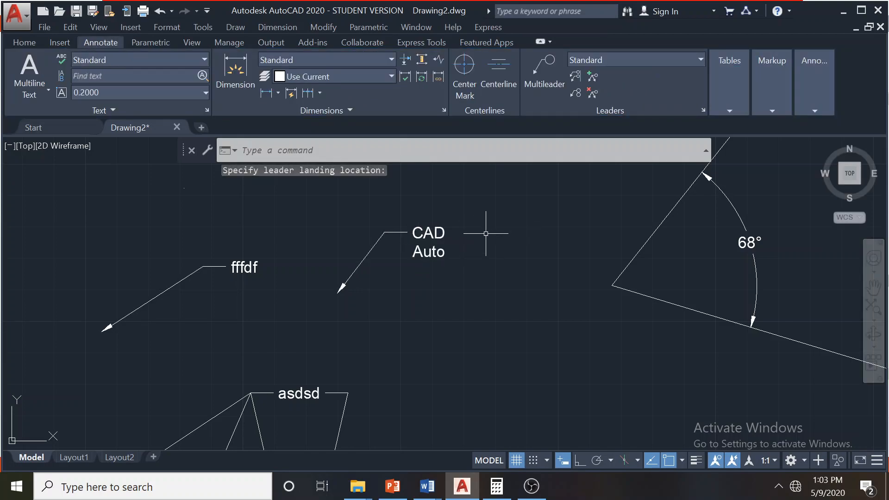
Inspect the text formatting options for the CAD Auto multileader's note and look over the asdsd multileader with several leaders
{"action": "scroll", "coordinate": [385, 224], "scroll_direction": "up", "scroll_amount": 2}
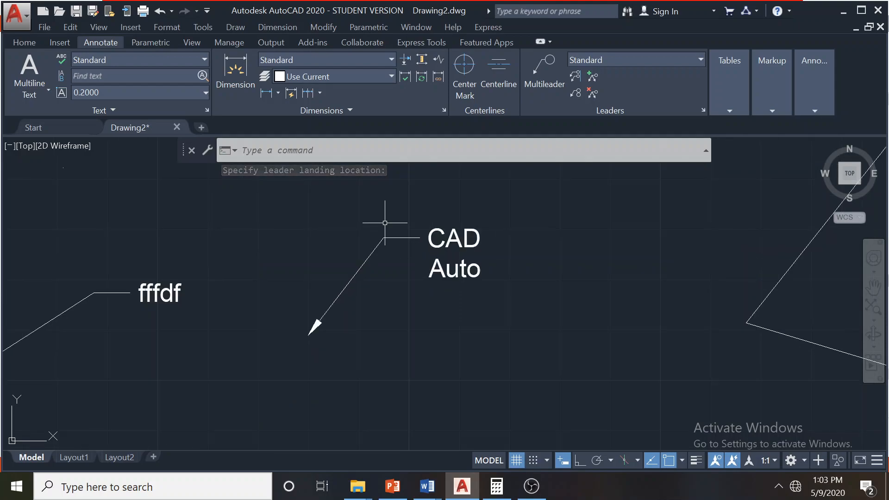
{"action": "left_click", "coordinate": [454, 244]}
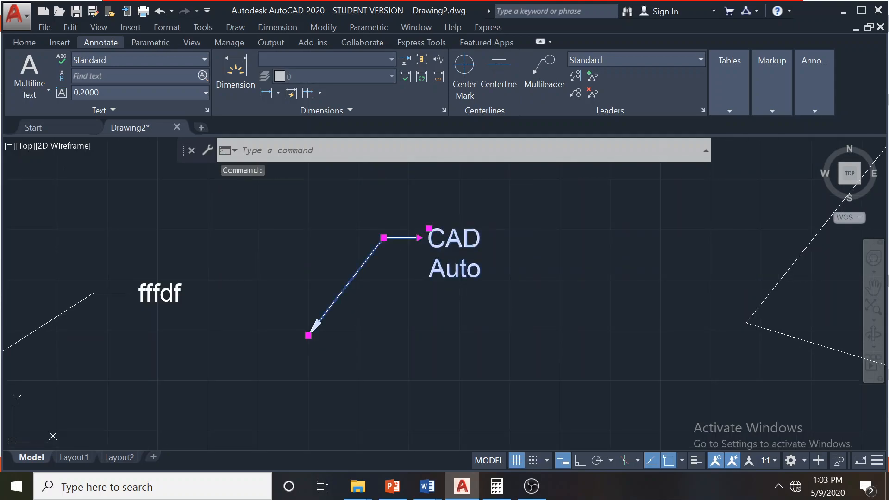
{"action": "double_click", "coordinate": [454, 244]}
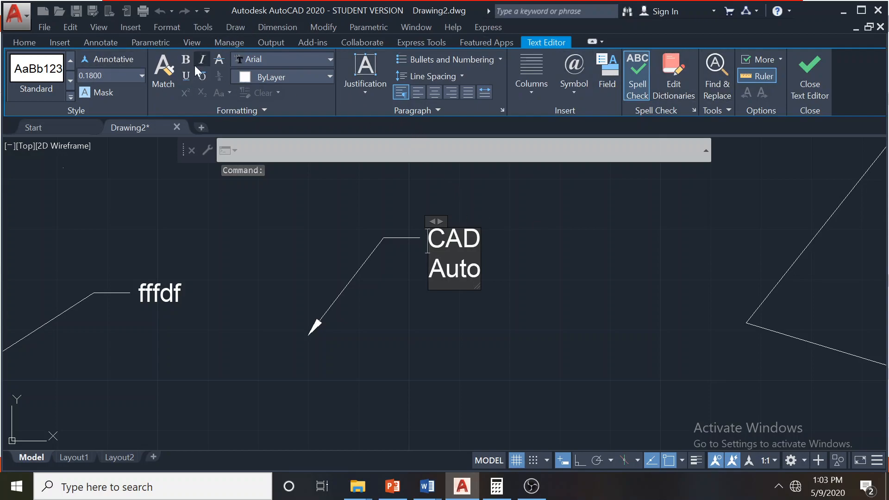
{"action": "left_click", "coordinate": [372, 217]}
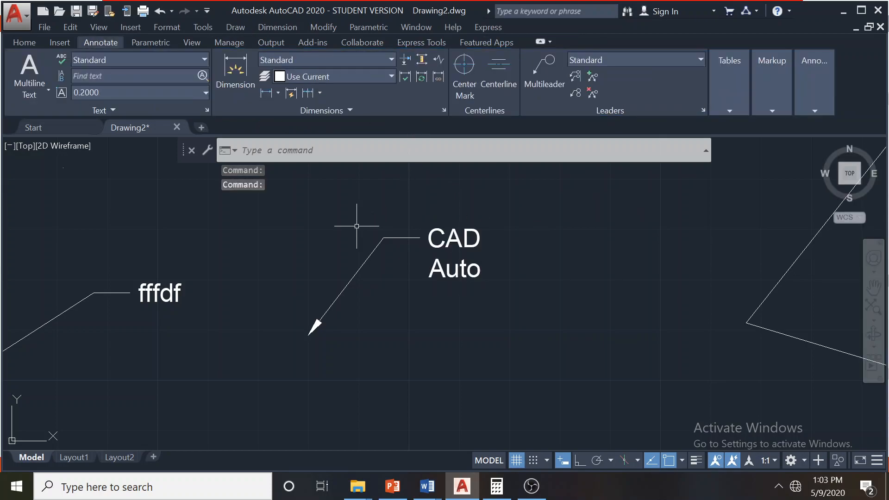
{"action": "scroll", "coordinate": [422, 220], "scroll_direction": "down", "scroll_amount": 2}
{"action": "middle_click_drag", "start_coordinate": [365, 302], "coordinate": [405, 215]}
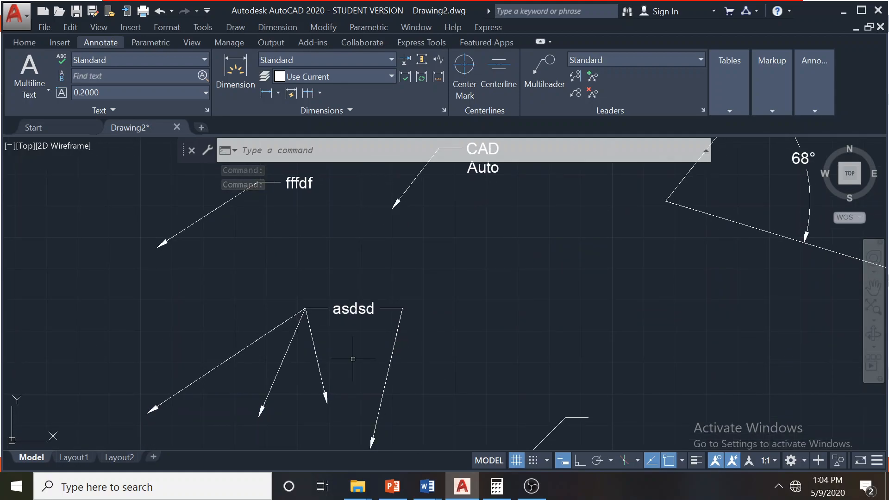
{"action": "middle_click_drag", "start_coordinate": [438, 254], "coordinate": [389, 335]}
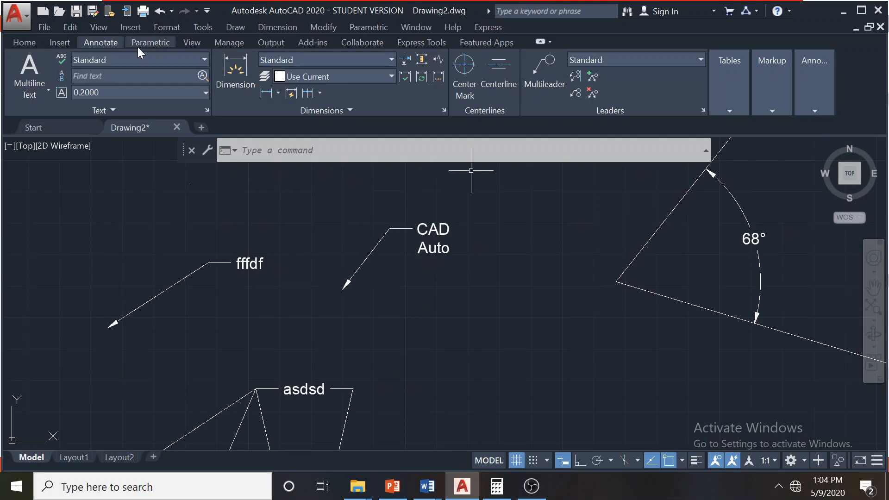
Add seven leaders to the CAD Auto multileader, three on the left of its text and four on the right
{"action": "left_click", "coordinate": [592, 77]}
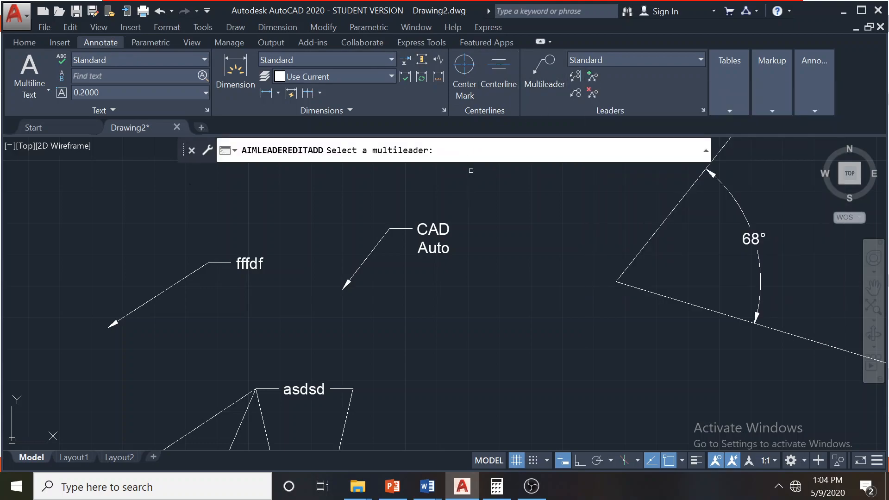
{"action": "left_click", "coordinate": [405, 228]}
{"action": "left_click", "coordinate": [332, 208]}
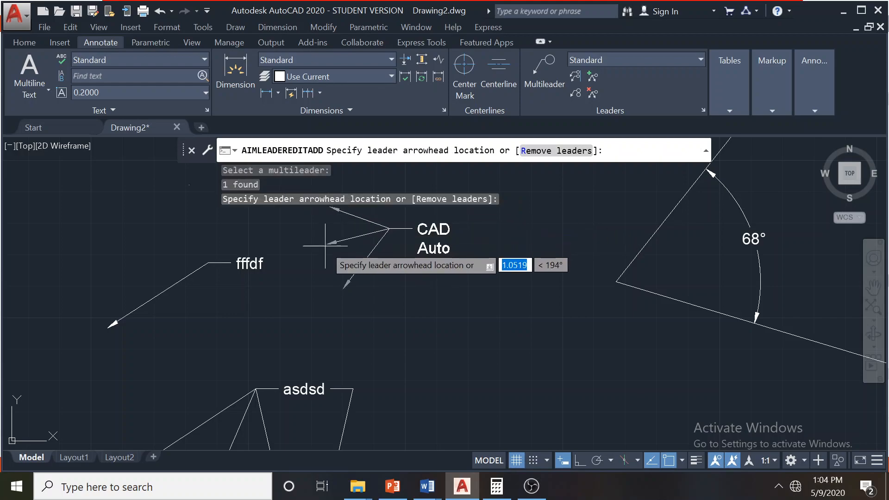
{"action": "left_click", "coordinate": [326, 245]}
{"action": "left_click", "coordinate": [417, 296]}
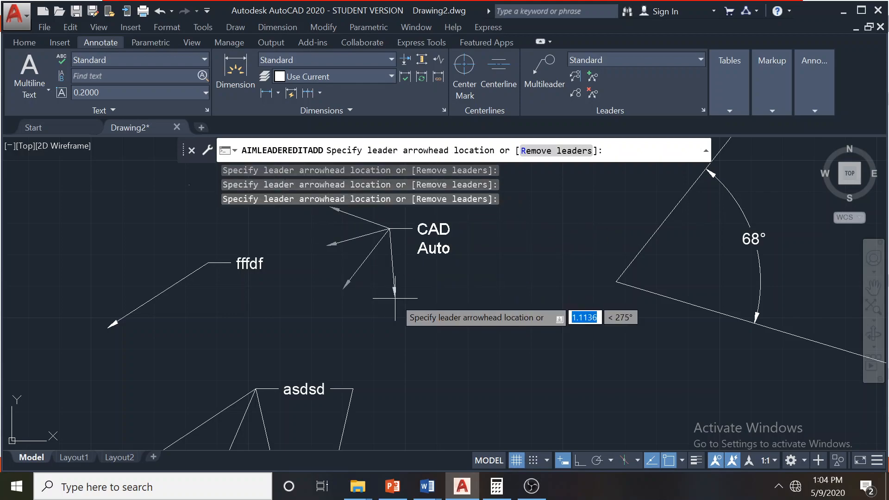
{"action": "left_click", "coordinate": [510, 287]}
{"action": "left_click", "coordinate": [532, 234]}
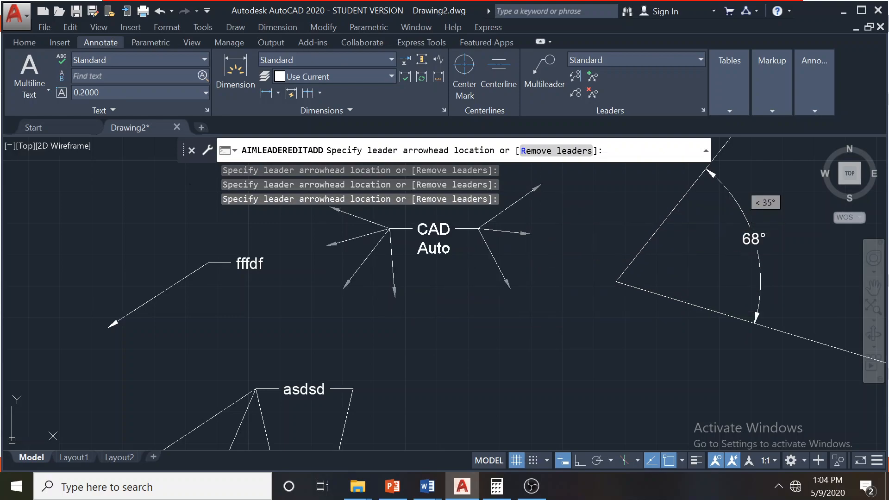
{"action": "left_click", "coordinate": [542, 184]}
{"action": "left_click", "coordinate": [559, 222]}
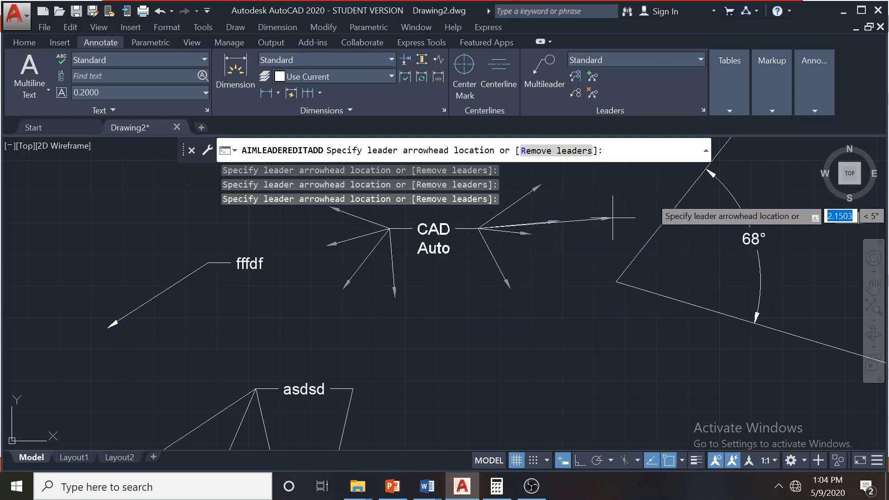
{"action": "key", "text": "Escape"}
{"action": "mouse_move", "coordinate": [549, 236]}
{"action": "middle_mouse_down"}
{"action": "mouse_move", "coordinate": [530, 308]}
{"action": "mouse_move", "coordinate": [534, 300]}
{"action": "middle_mouse_up"}
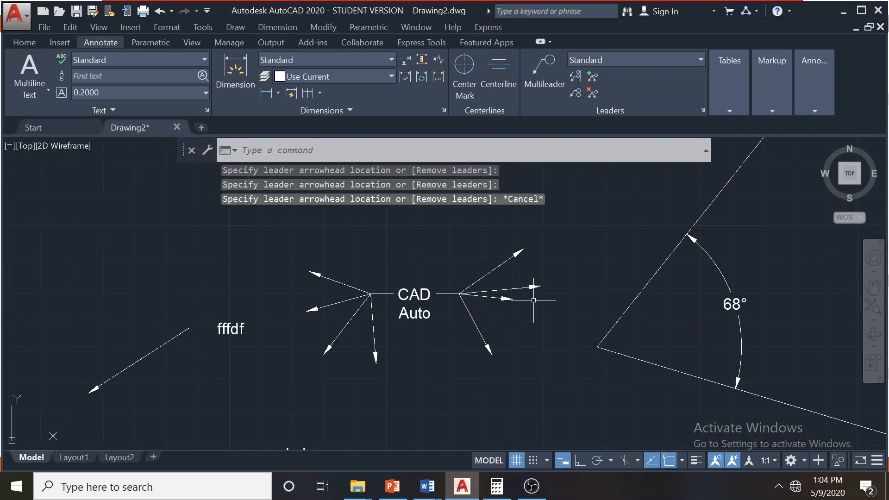
Remove the two uppermost leaders on the right side of the CAD Auto multileader
{"action": "left_click", "coordinate": [591, 94]}
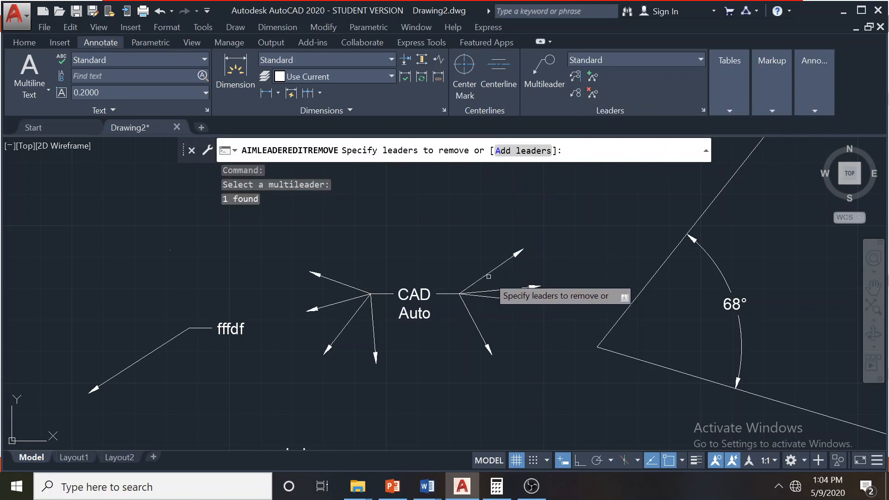
{"action": "left_click", "coordinate": [487, 274]}
{"action": "left_click", "coordinate": [496, 293]}
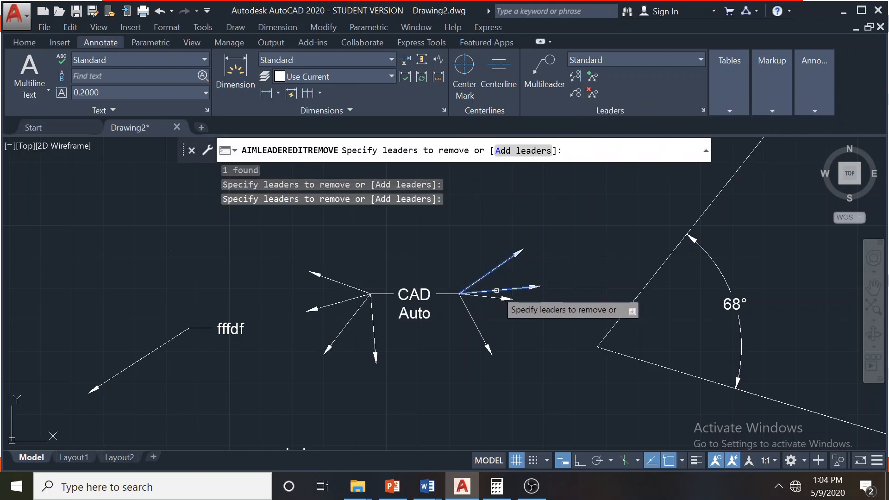
{"action": "key", "text": "Return"}
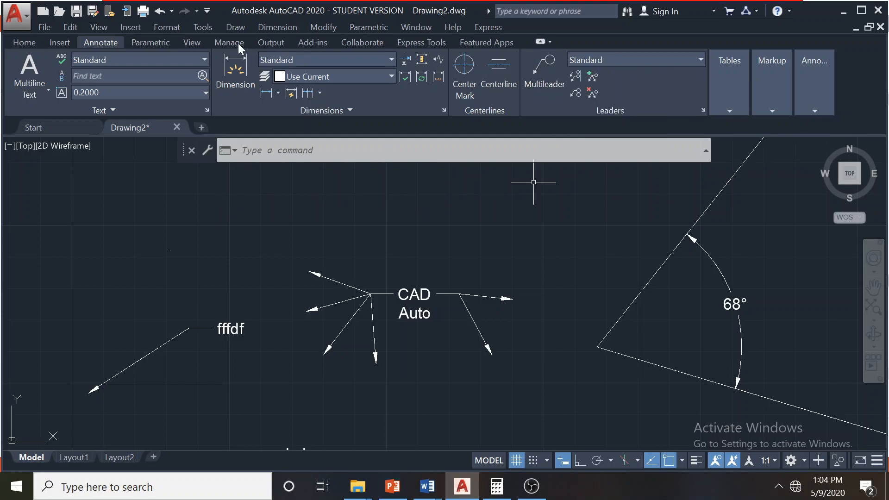
{"action": "left_click", "coordinate": [269, 28]}
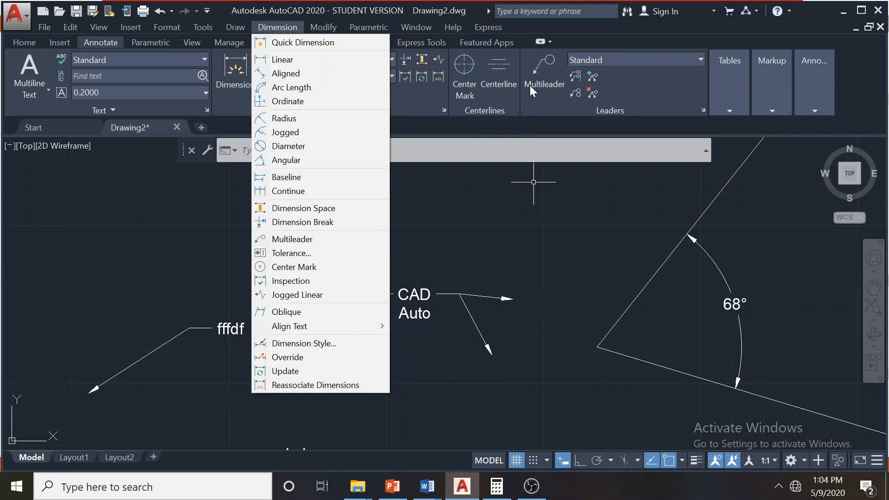
{"action": "left_click", "coordinate": [446, 125]}
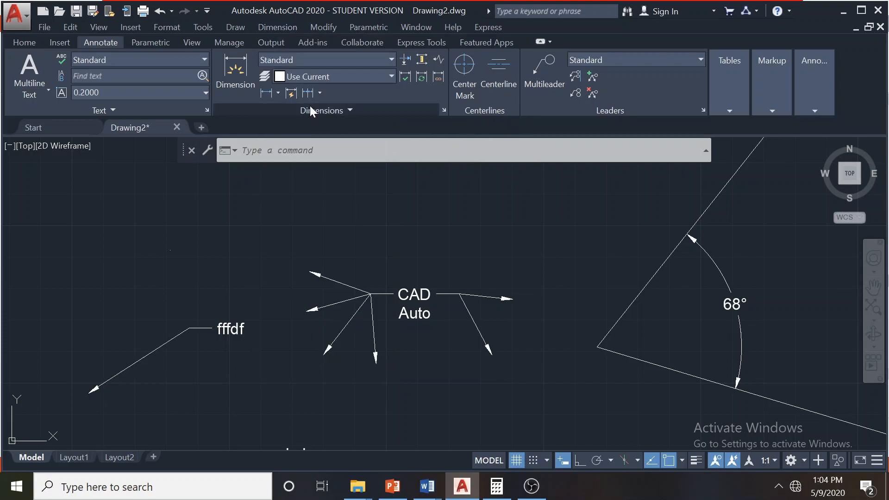
{"action": "scroll", "coordinate": [326, 211], "scroll_direction": "down", "scroll_amount": 2}
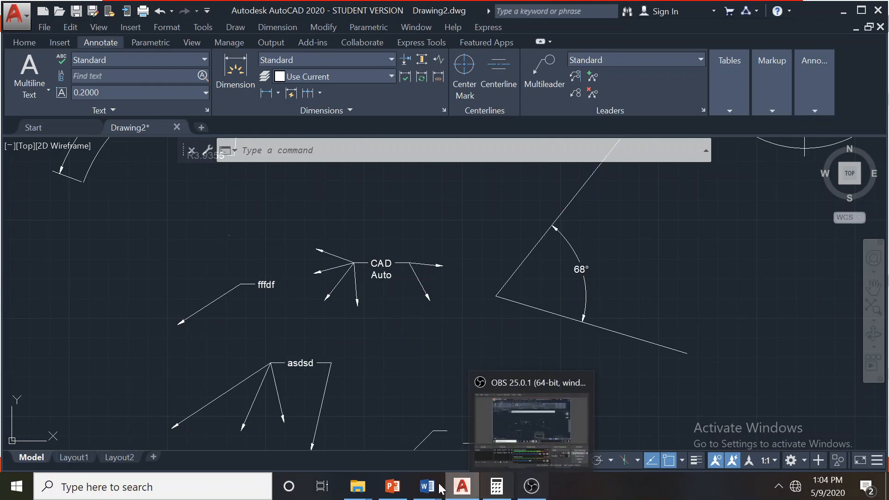
{"action": "left_click", "coordinate": [280, 27]}
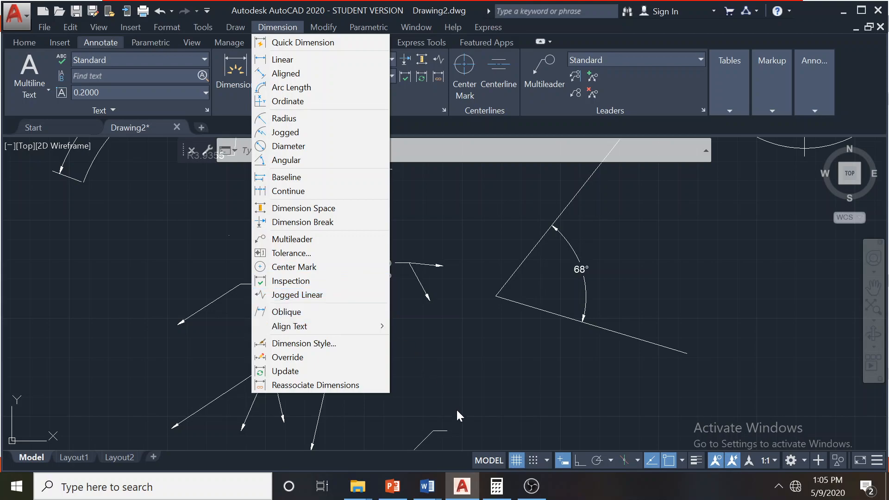
Switch to PowerPoint and browse the lecture slides on multileaders, geometric tolerance, leader settings and inspection dimensions
{"action": "left_click", "coordinate": [394, 492]}
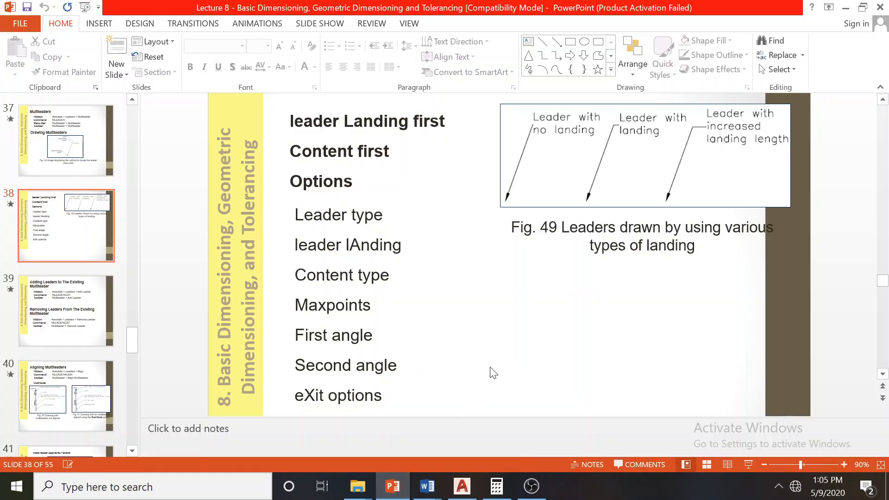
{"action": "scroll", "coordinate": [493, 373], "scroll_direction": "up", "scroll_amount": 1}
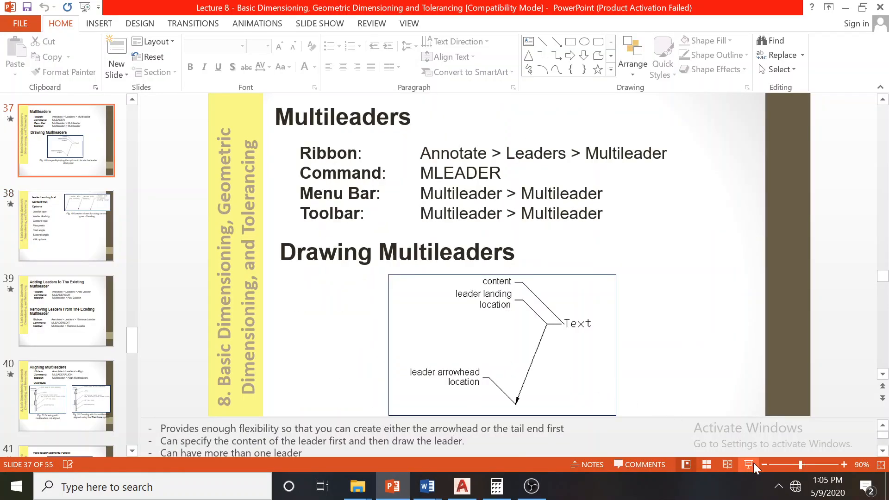
{"action": "scroll", "coordinate": [801, 376], "scroll_direction": "down", "scroll_amount": 2, "text": "ctrl"}
{"action": "scroll", "coordinate": [804, 356], "scroll_direction": "down", "scroll_amount": 3}
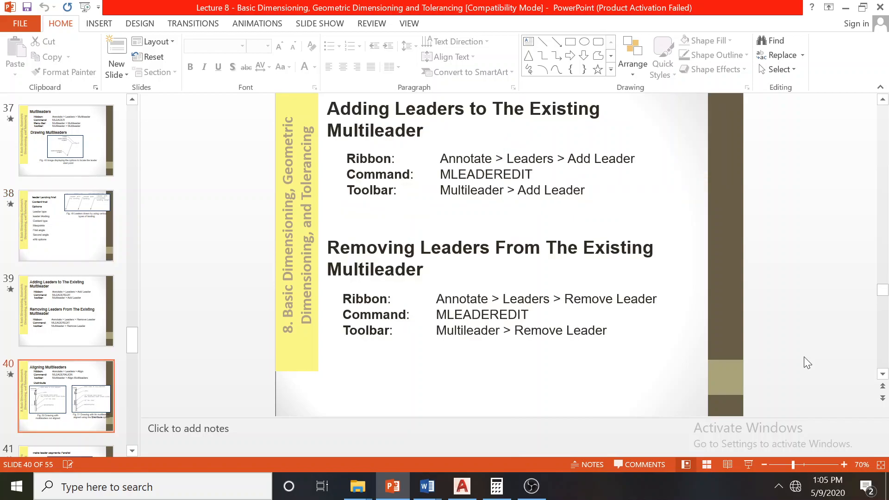
{"action": "scroll", "coordinate": [804, 356], "scroll_direction": "down", "scroll_amount": 6}
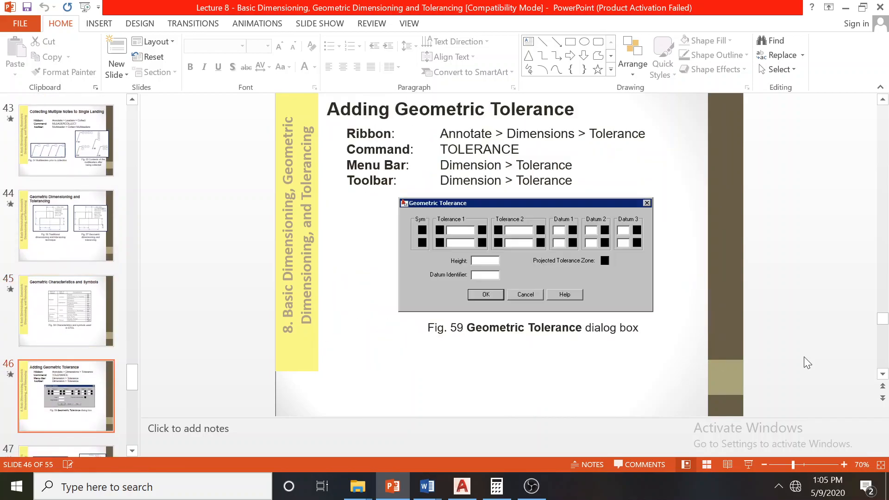
{"action": "scroll", "coordinate": [804, 357], "scroll_direction": "up", "scroll_amount": 5}
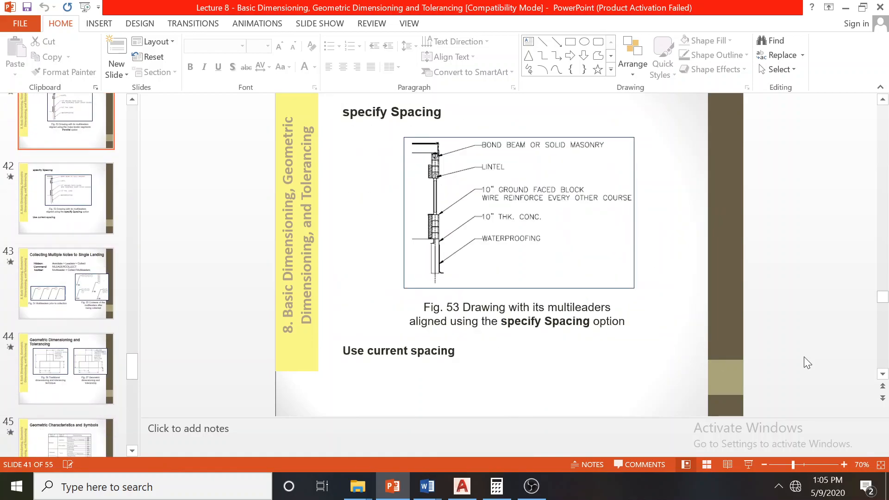
{"action": "scroll", "coordinate": [804, 356], "scroll_direction": "up", "scroll_amount": 6}
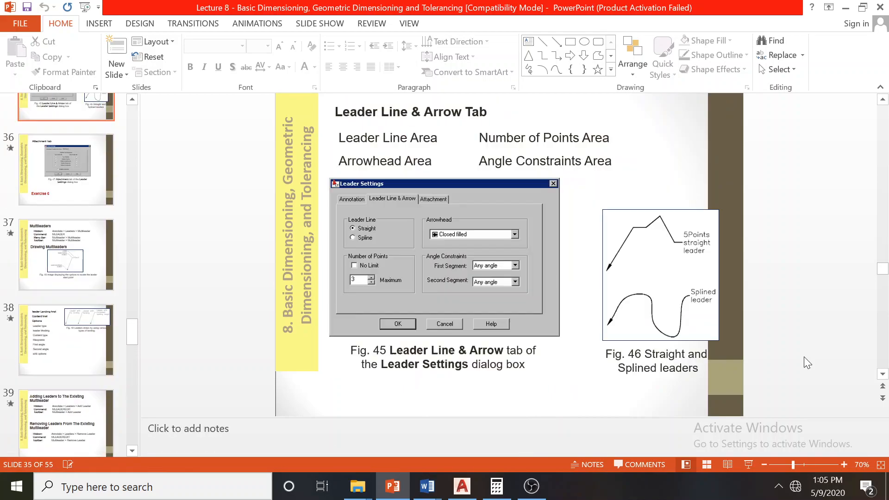
{"action": "scroll", "coordinate": [804, 356], "scroll_direction": "up", "scroll_amount": 3}
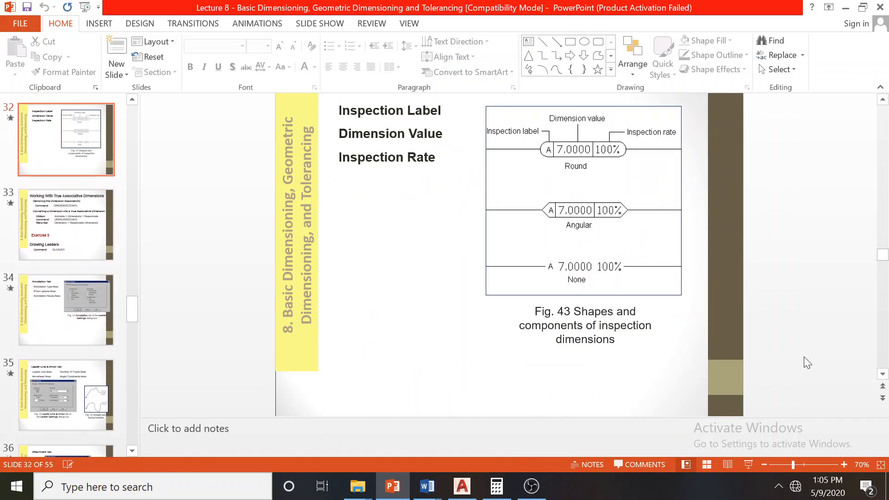
Go back through the lecture slides to Creating Jogged Linear Dimensions and enlarge the slide to 110% to examine its figure
{"action": "scroll", "coordinate": [804, 357], "scroll_direction": "up", "scroll_amount": 3}
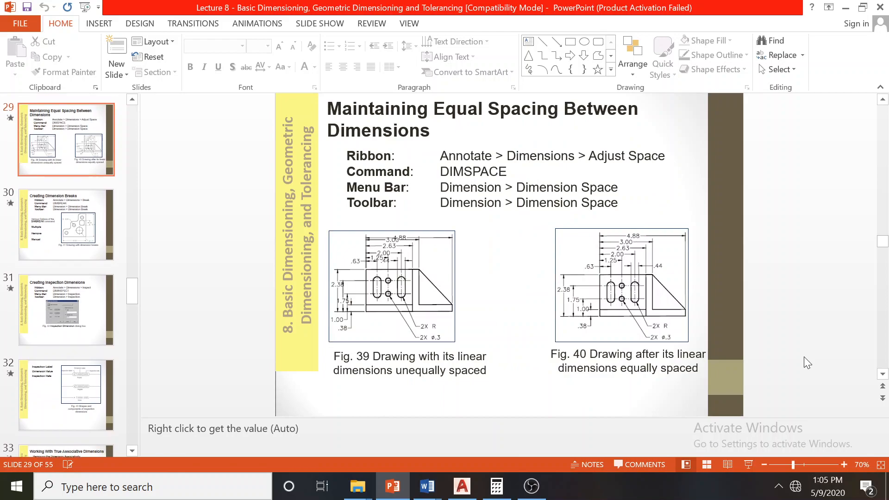
{"action": "scroll", "coordinate": [804, 357], "scroll_direction": "up", "scroll_amount": 2}
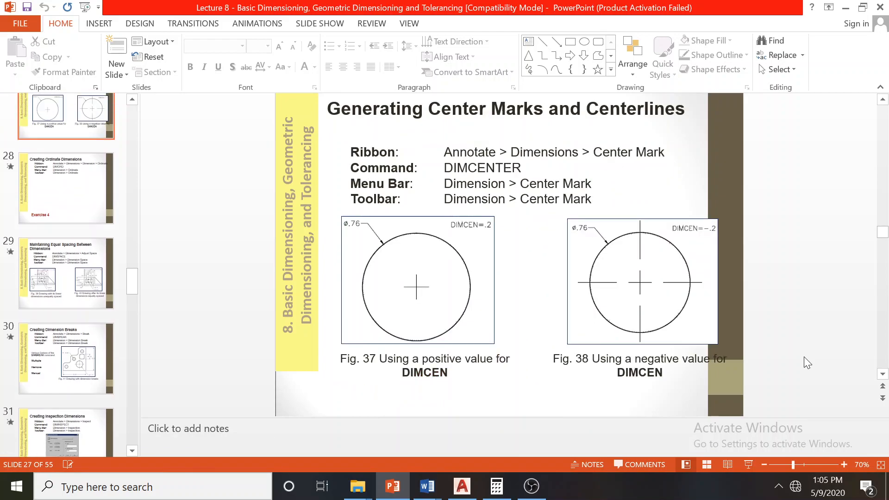
{"action": "scroll", "coordinate": [804, 357], "scroll_direction": "up", "scroll_amount": 1}
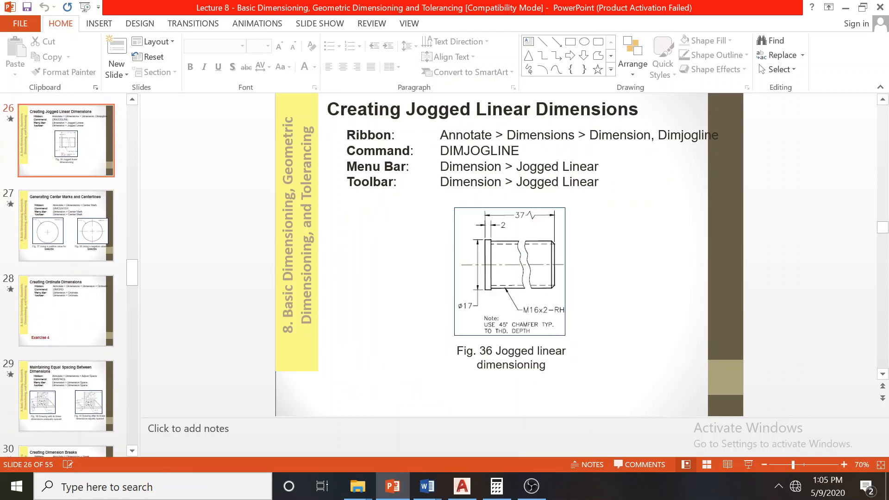
{"action": "left_click", "coordinate": [844, 465]}
{"action": "left_click", "coordinate": [844, 464]}
{"action": "left_click", "coordinate": [845, 465]}
{"action": "left_click", "coordinate": [845, 464]}
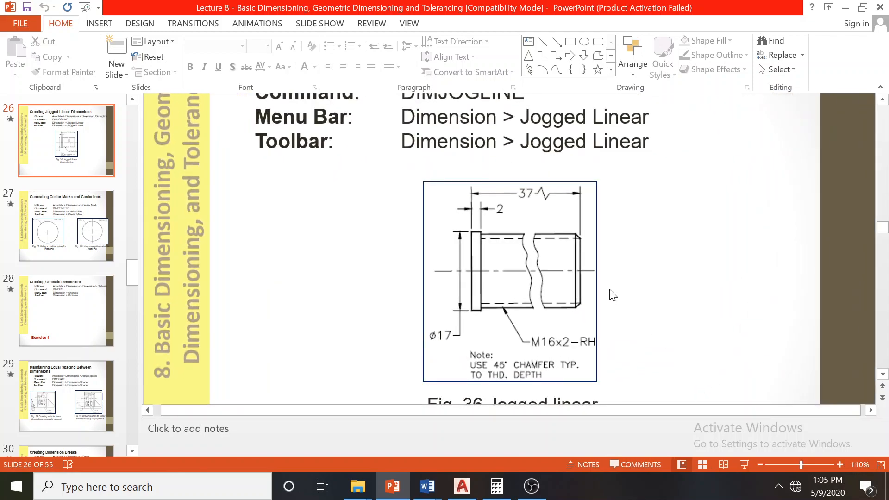
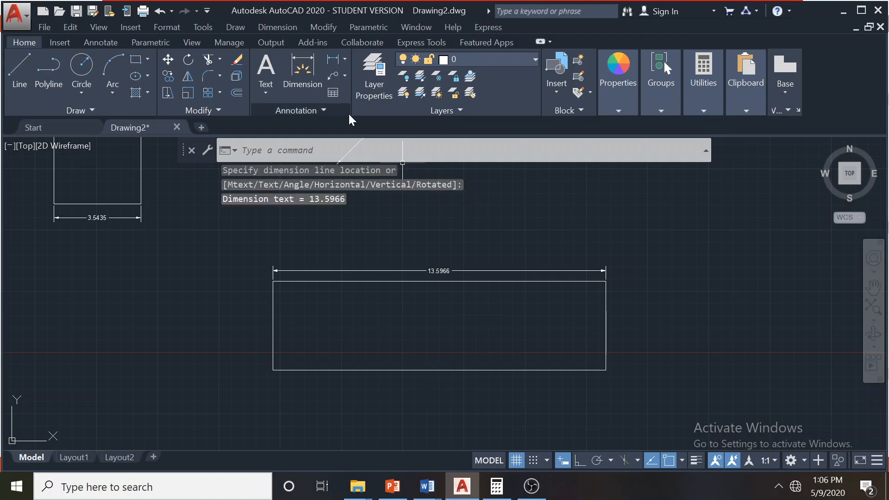
In AutoCAD, add a jog to the wide rectangle's horizontal dimension just right of its text, checking the Nearest object snap
{"action": "left_click", "coordinate": [287, 28]}
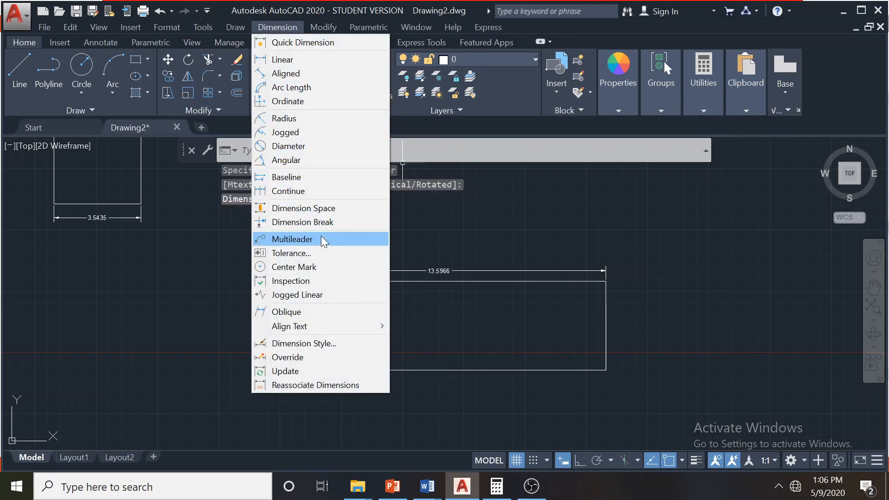
{"action": "left_click", "coordinate": [313, 296]}
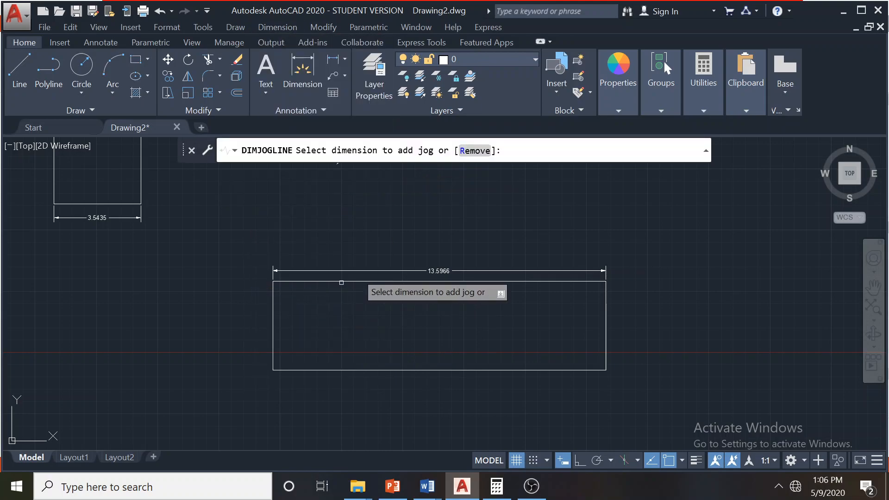
{"action": "left_click", "coordinate": [469, 271]}
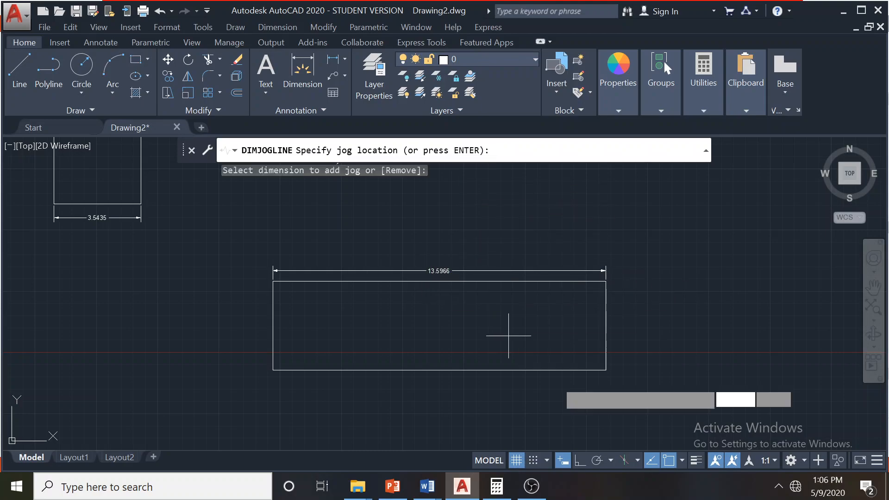
{"action": "left_click", "coordinate": [680, 462]}
{"action": "left_click", "coordinate": [704, 389]}
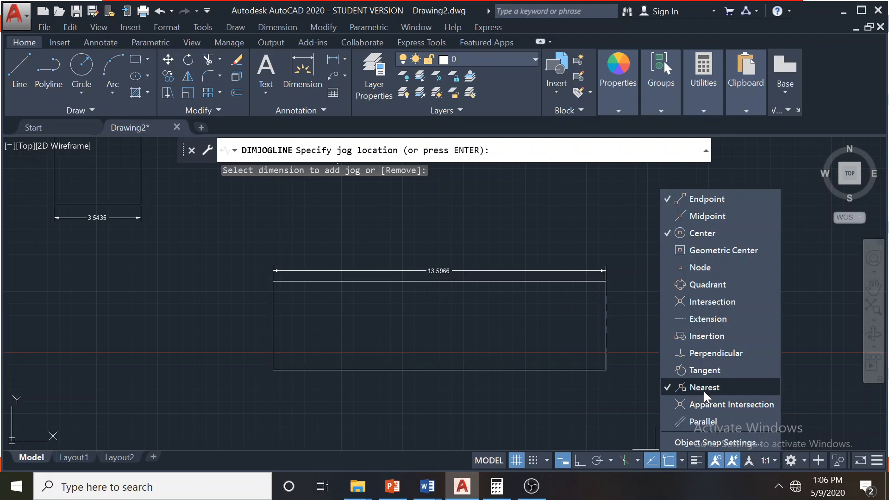
{"action": "left_click", "coordinate": [464, 271]}
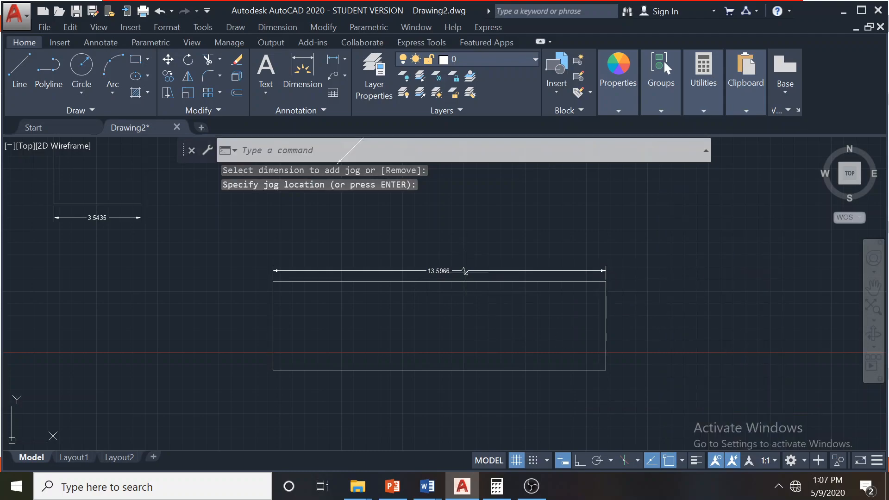
{"action": "scroll", "coordinate": [441, 276], "scroll_direction": "up", "scroll_amount": 2}
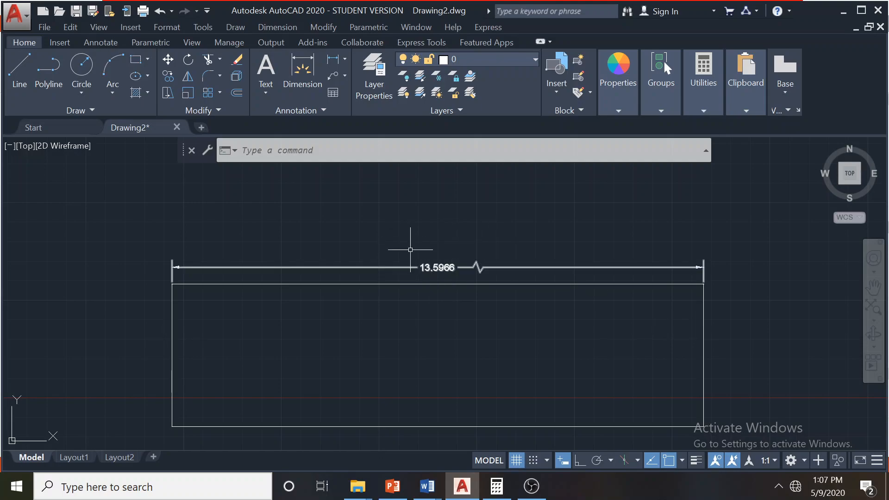
{"action": "scroll", "coordinate": [410, 241], "scroll_direction": "down", "scroll_amount": 2}
{"action": "scroll", "coordinate": [421, 278], "scroll_direction": "up", "scroll_amount": 2}
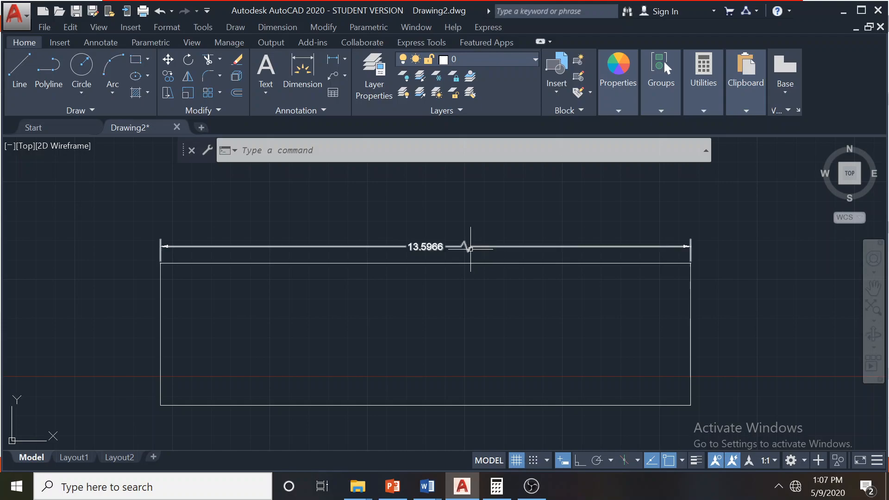
{"action": "mouse_move", "coordinate": [470, 250]}
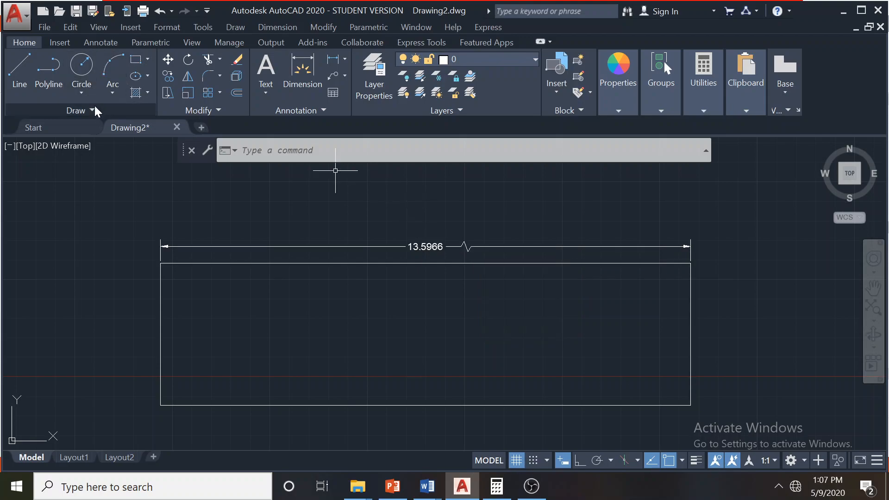
Break a short gap into the upper edge of the wide rectangle, left of its middle
{"action": "left_click", "coordinate": [180, 112]}
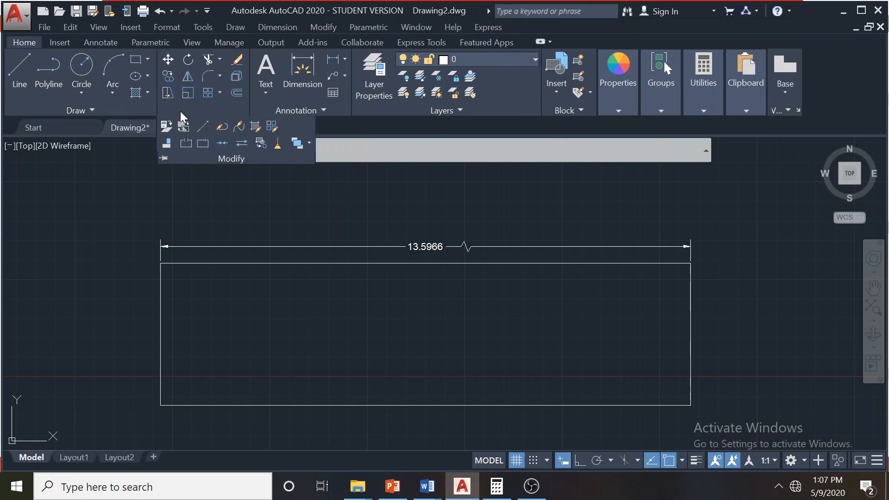
{"action": "left_click", "coordinate": [185, 143]}
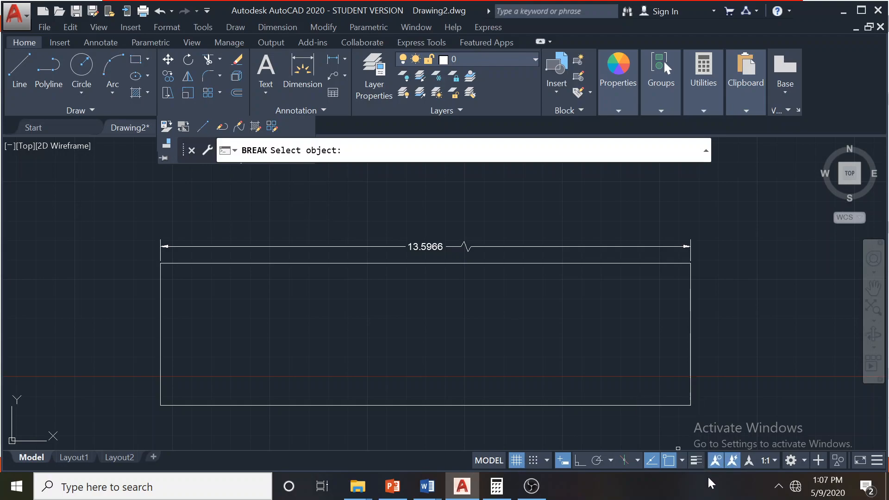
{"action": "left_click", "coordinate": [291, 259]}
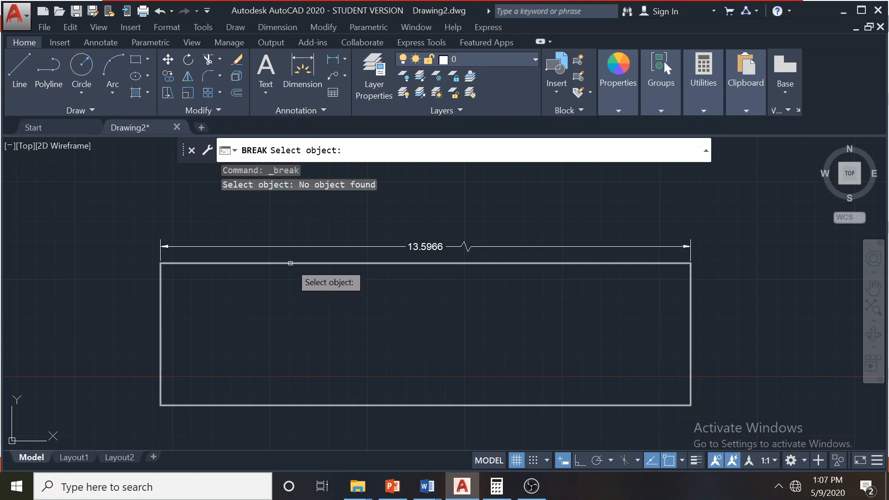
{"action": "left_click", "coordinate": [292, 263]}
{"action": "left_click", "coordinate": [308, 267]}
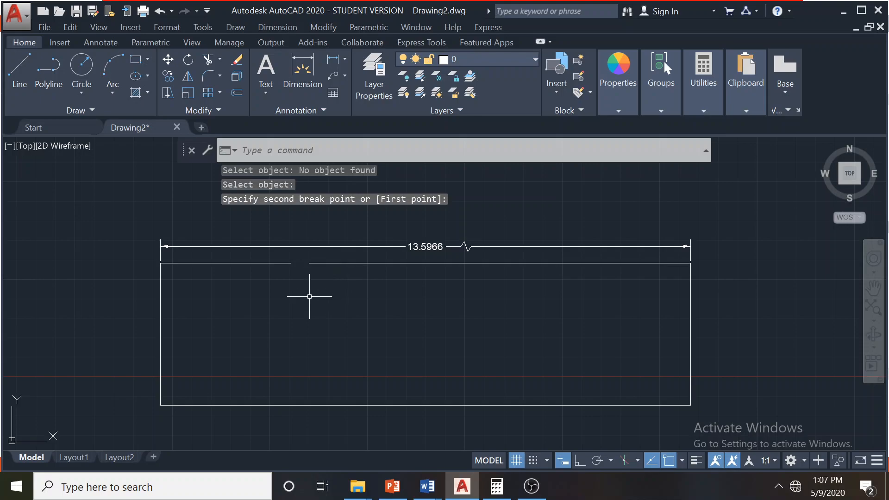
Try to draw a spline break line from the gap's left end down to the rectangle's lower edge
{"action": "left_click", "coordinate": [84, 96]}
{"action": "left_click", "coordinate": [43, 107]}
{"action": "left_click", "coordinate": [44, 108]}
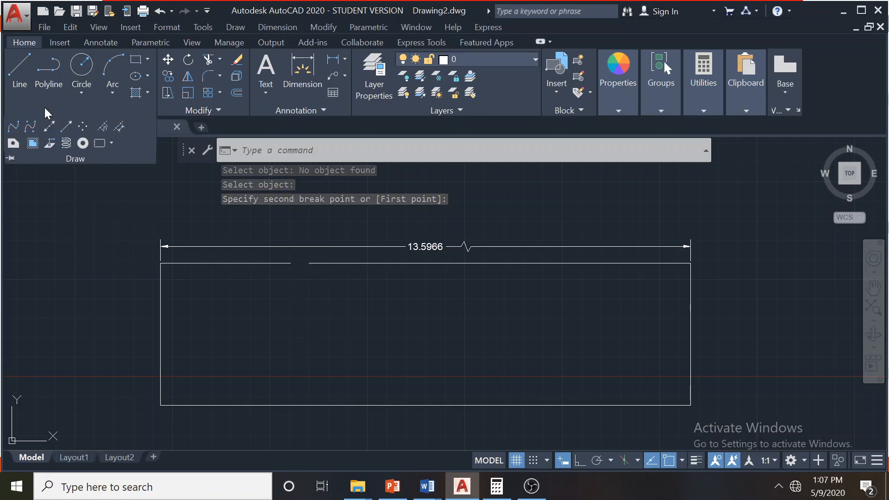
{"action": "left_click", "coordinate": [17, 129]}
{"action": "left_click", "coordinate": [291, 263]}
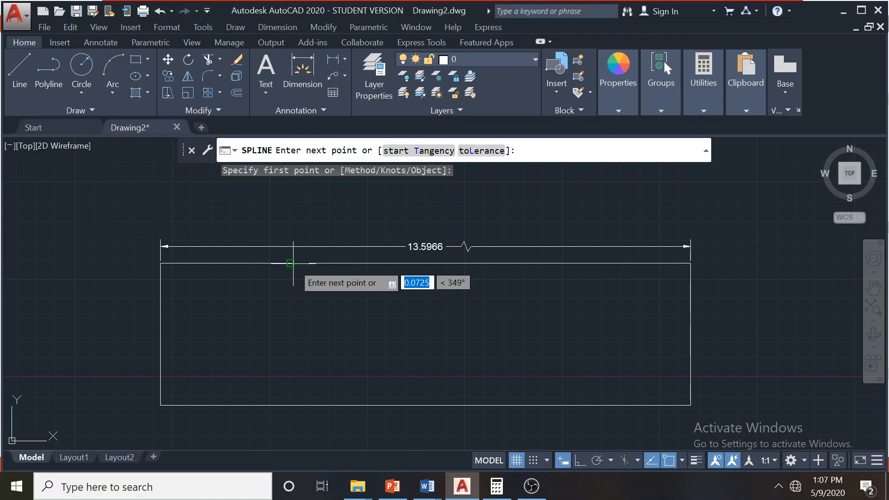
{"action": "left_click", "coordinate": [298, 317]}
{"action": "left_click", "coordinate": [320, 332]}
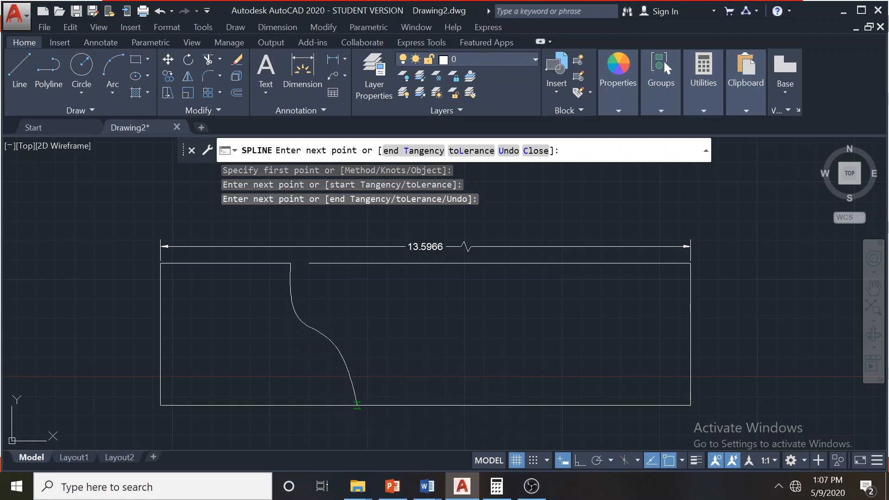
{"action": "left_click", "coordinate": [355, 404]}
{"action": "key", "text": "Escape"}
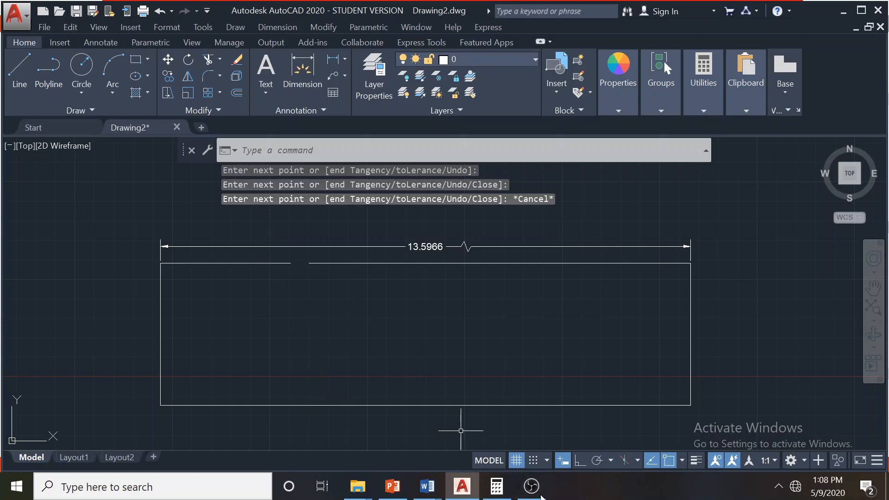
{"action": "mouse_move", "coordinate": [389, 487]}
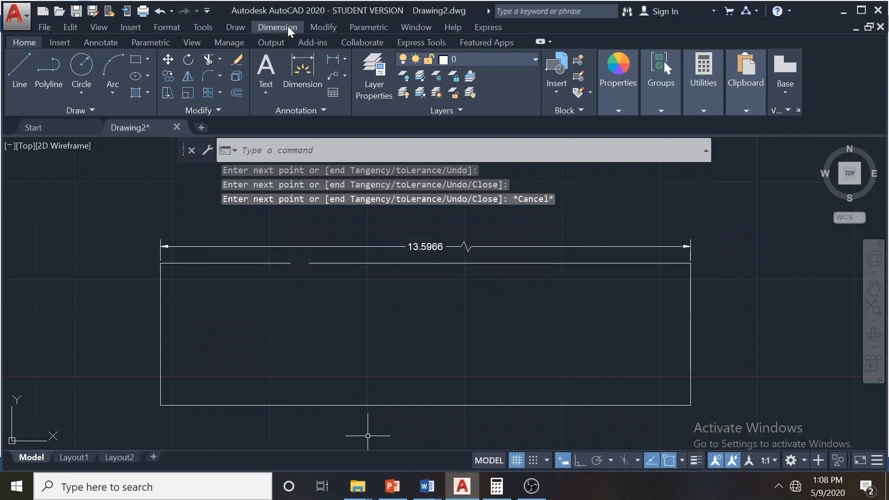
{"action": "left_click", "coordinate": [287, 27]}
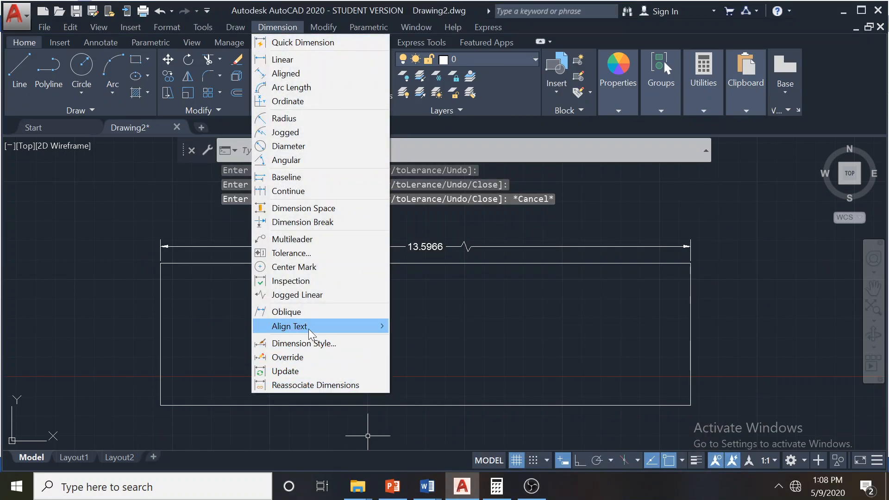
{"action": "mouse_move", "coordinate": [293, 325]}
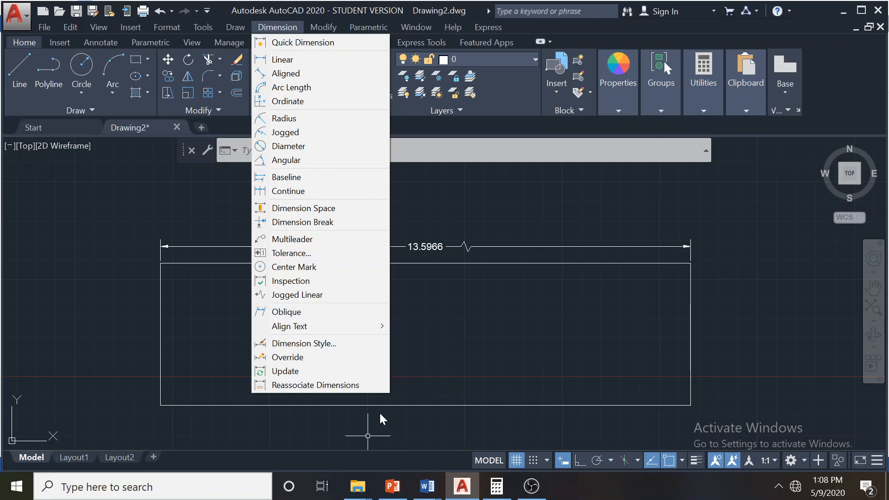
Switch to the Tutorial 8 document in Word, reduce its zoom to 90% and look through the dimensioning exercises and figures
{"action": "left_click", "coordinate": [422, 490]}
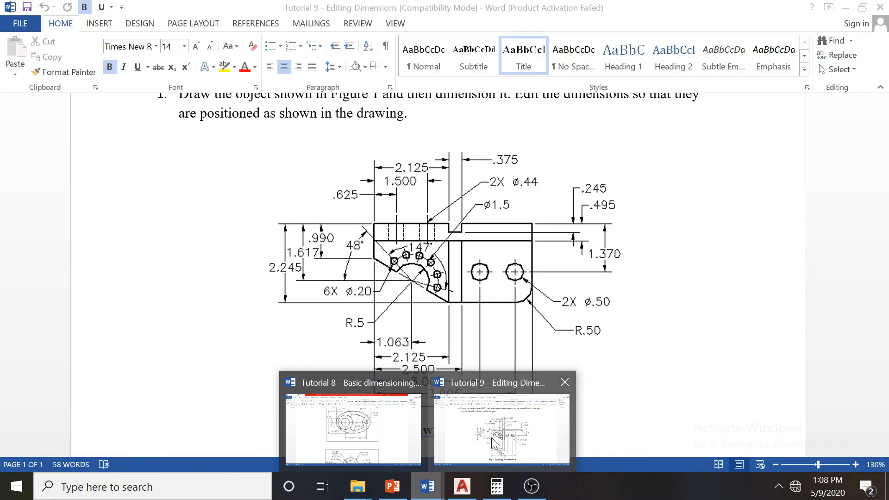
{"action": "key", "text": "alt+Tab"}
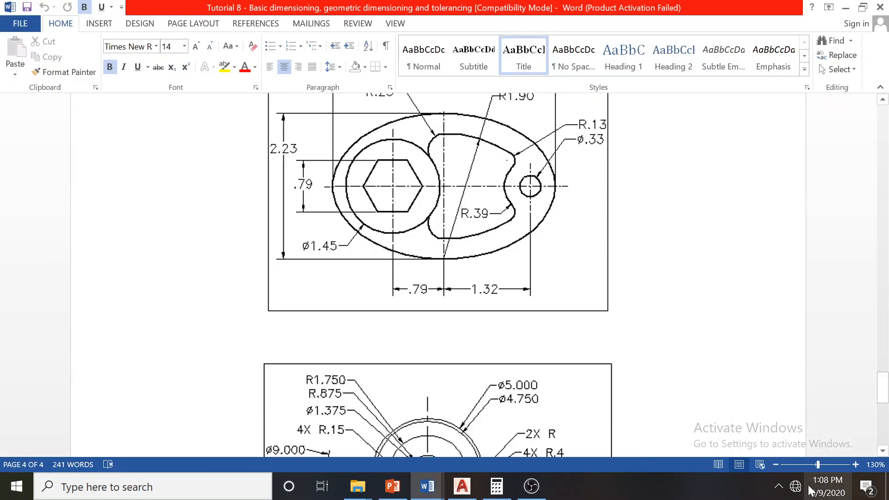
{"action": "left_click", "coordinate": [776, 465]}
{"action": "left_click", "coordinate": [776, 465]}
{"action": "left_click", "coordinate": [776, 465]}
{"action": "left_click", "coordinate": [777, 465]}
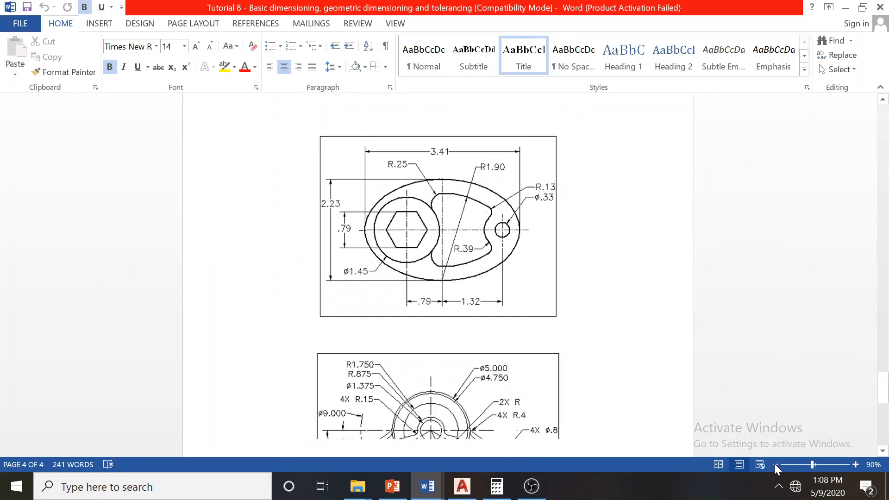
{"action": "scroll", "coordinate": [574, 228], "scroll_direction": "down", "scroll_amount": 3}
{"action": "scroll", "coordinate": [438, 275], "scroll_direction": "up", "scroll_amount": 15}
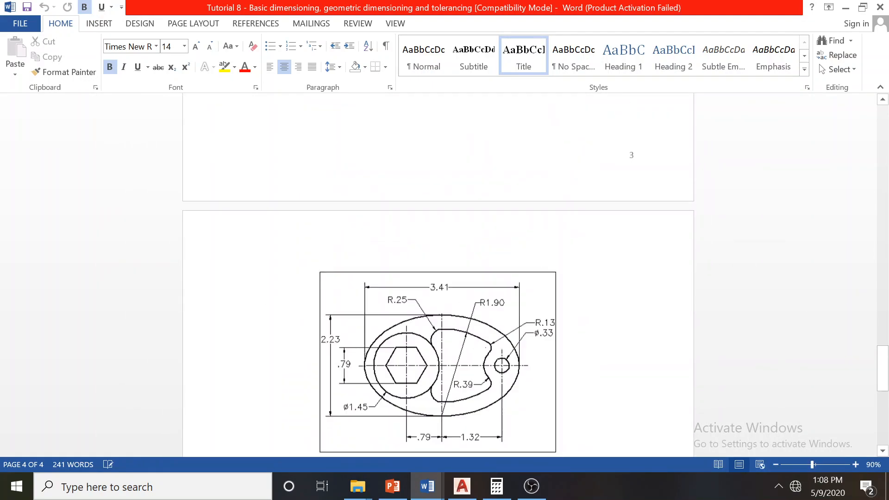
{"action": "scroll", "coordinate": [438, 275], "scroll_direction": "up", "scroll_amount": 12}
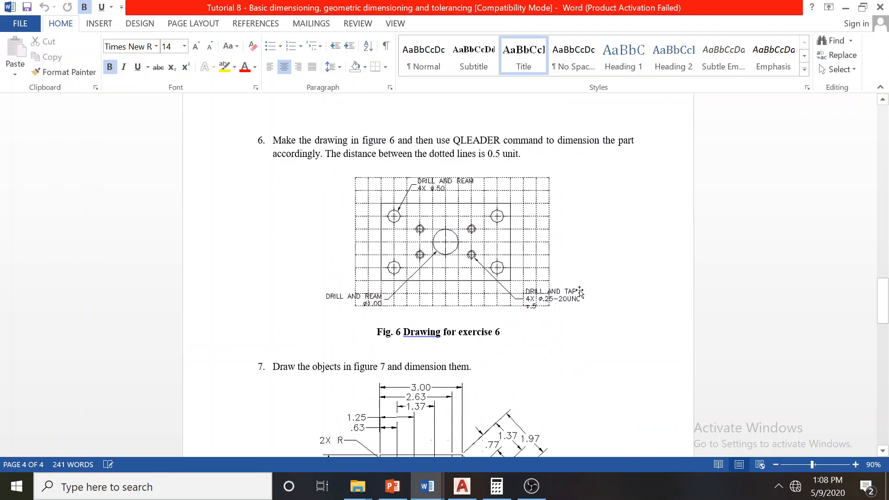
{"action": "scroll", "coordinate": [438, 275], "scroll_direction": "up", "scroll_amount": 15}
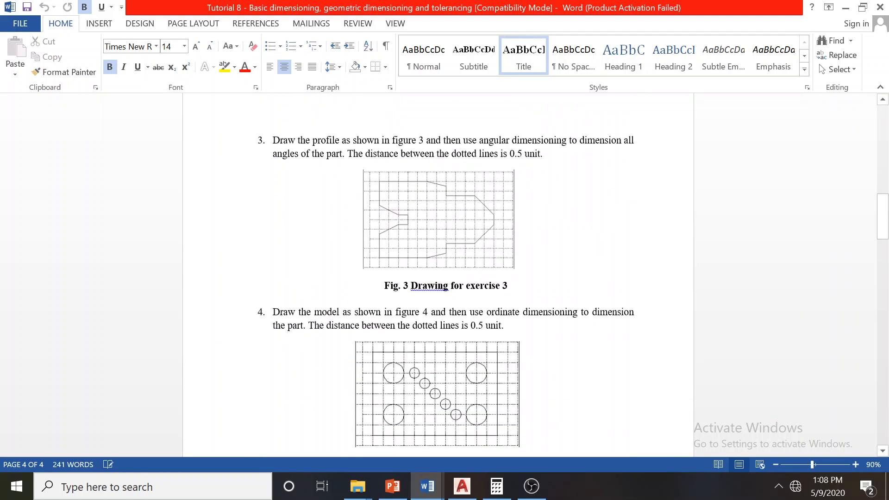
{"action": "scroll", "coordinate": [438, 275], "scroll_direction": "up", "scroll_amount": 3}
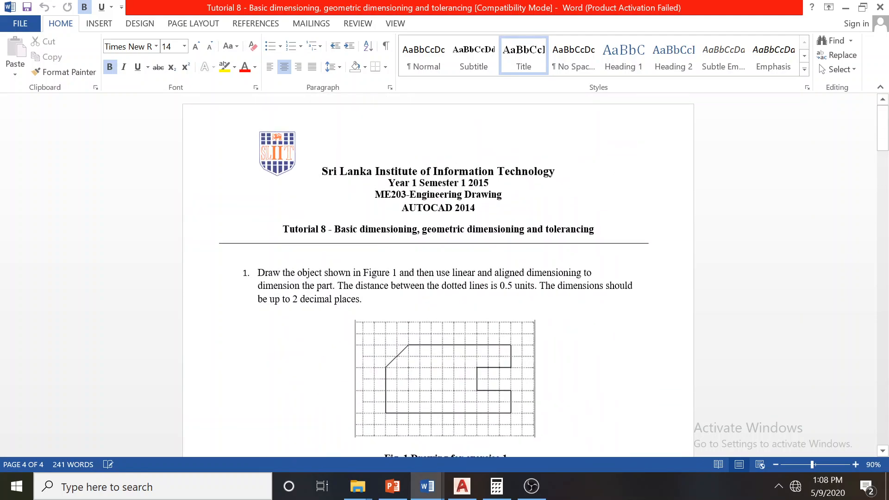
{"action": "scroll", "coordinate": [438, 275], "scroll_direction": "down", "scroll_amount": 10}
{"action": "scroll", "coordinate": [502, 275], "scroll_direction": "down", "scroll_amount": 14}
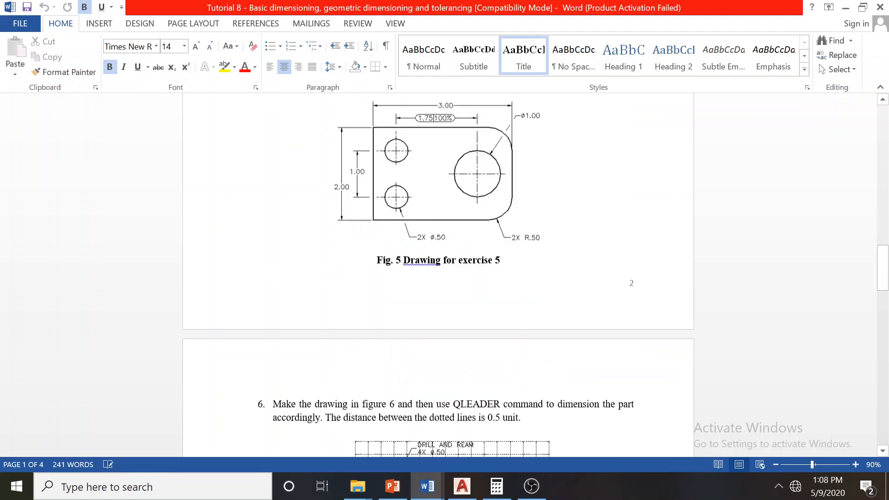
{"action": "scroll", "coordinate": [502, 275], "scroll_direction": "down", "scroll_amount": 5}
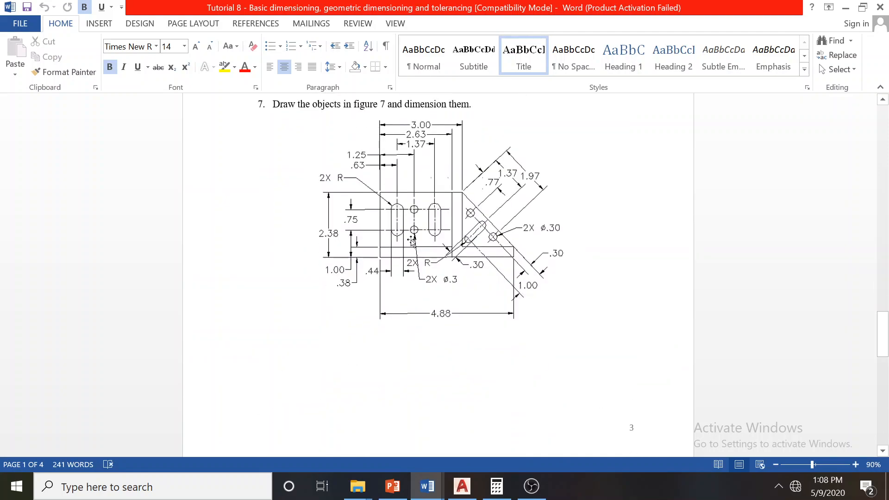
{"action": "scroll", "coordinate": [446, 231], "scroll_direction": "up", "scroll_amount": 1}
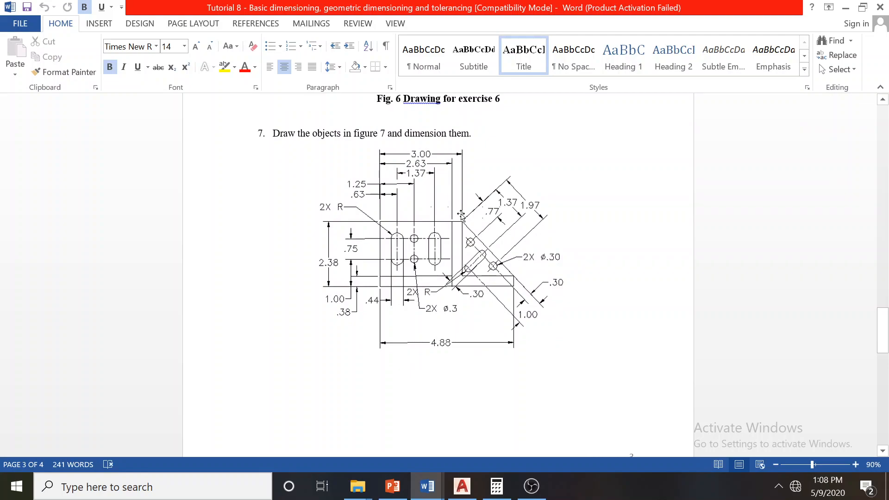
{"action": "scroll", "coordinate": [461, 216], "scroll_direction": "down", "scroll_amount": 10}
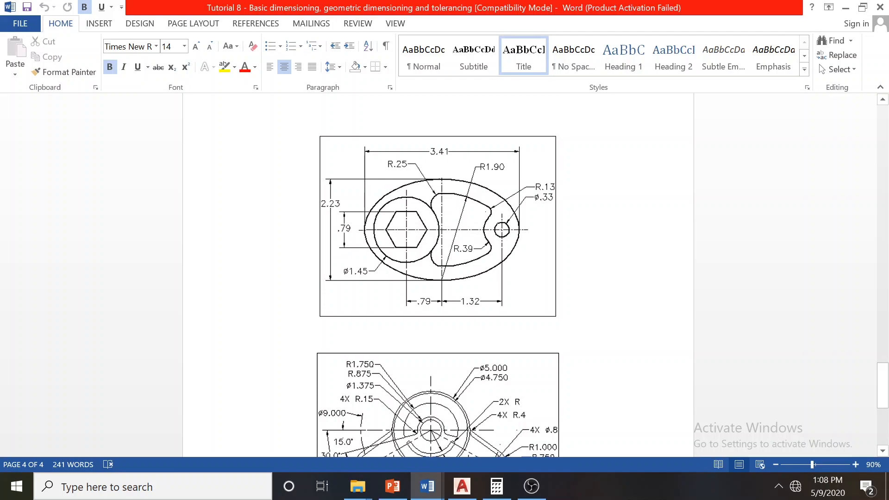
Enlarge the document to 130% to examine the elliptical plate figure, reduce it to 90% and examine the last figure of Tutorial 8
{"action": "left_click", "coordinate": [856, 464]}
{"action": "left_click", "coordinate": [855, 464]}
{"action": "left_click", "coordinate": [855, 464]}
{"action": "left_click", "coordinate": [855, 465]}
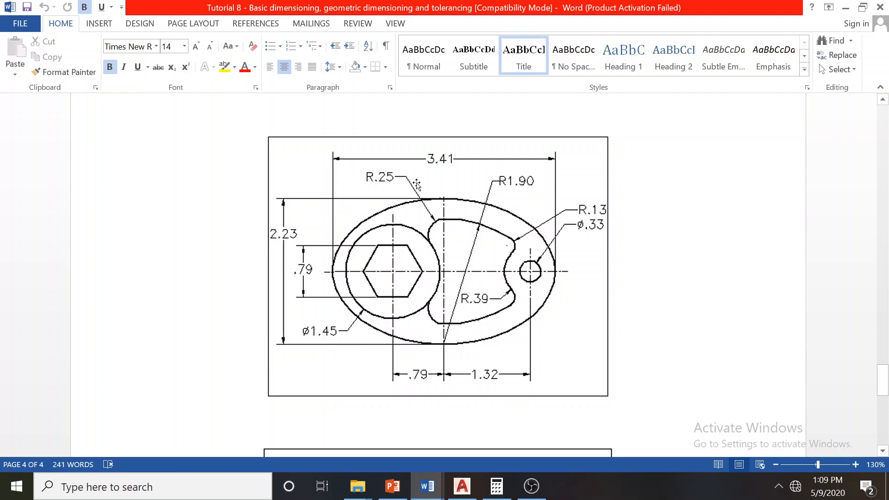
{"action": "scroll", "coordinate": [416, 184], "scroll_direction": "down", "scroll_amount": 7}
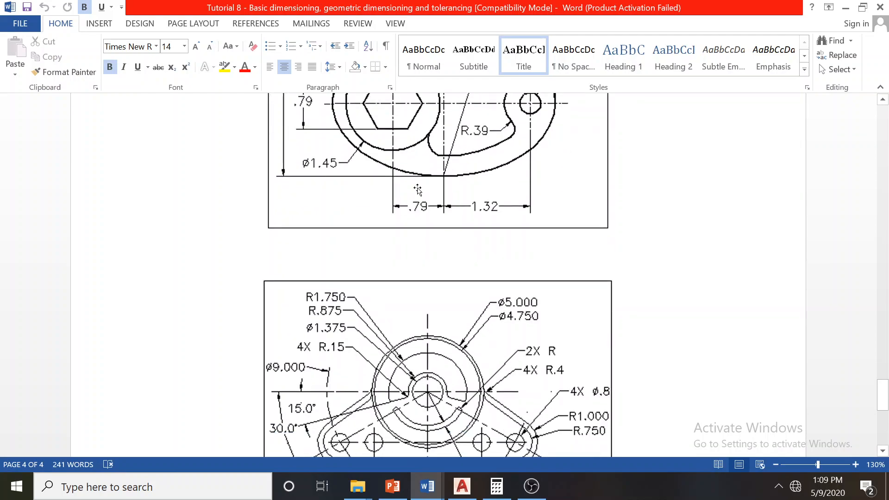
{"action": "left_click", "coordinate": [776, 464]}
{"action": "left_click", "coordinate": [776, 465]}
{"action": "left_click", "coordinate": [776, 464]}
{"action": "left_click", "coordinate": [777, 464]}
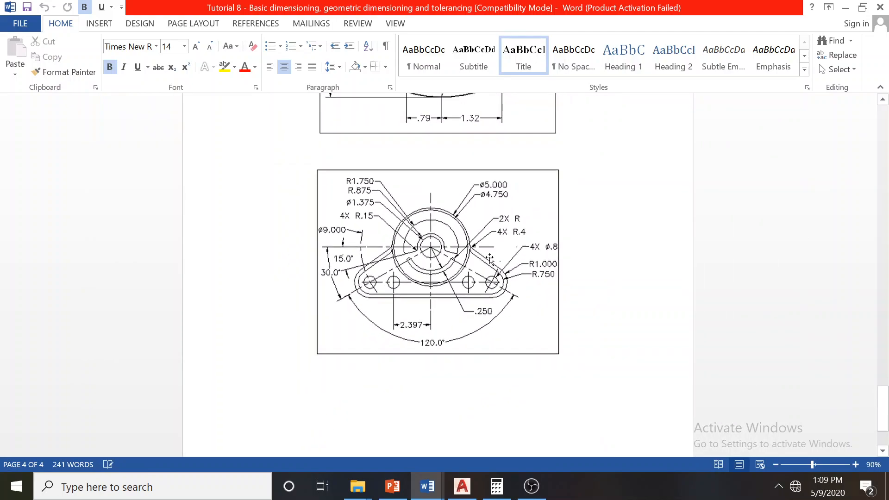
{"action": "scroll", "coordinate": [490, 258], "scroll_direction": "down", "scroll_amount": 4}
{"action": "scroll", "coordinate": [428, 218], "scroll_direction": "up", "scroll_amount": 2}
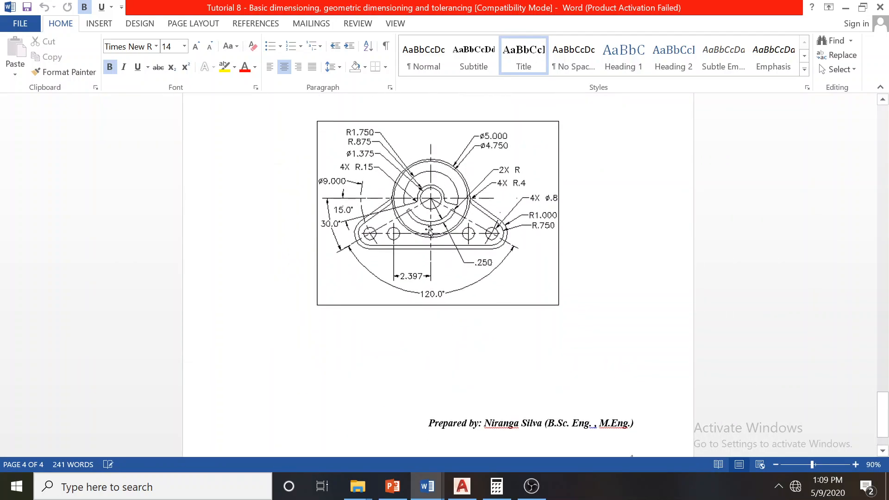
{"action": "scroll", "coordinate": [428, 227], "scroll_direction": "up", "scroll_amount": 1}
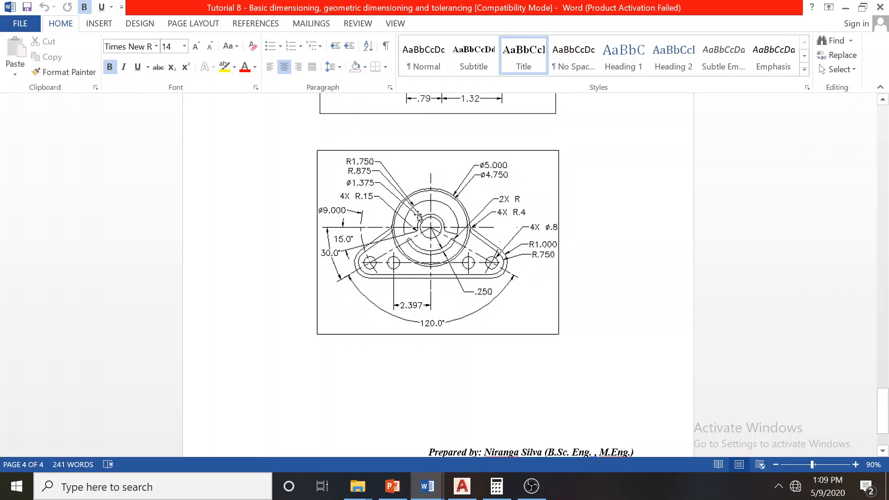
Switch to the Tutorial 9 - Editing Dimensions document and examine the exercise 1 instruction and its Figure 1 drawing
{"action": "left_click", "coordinate": [358, 486]}
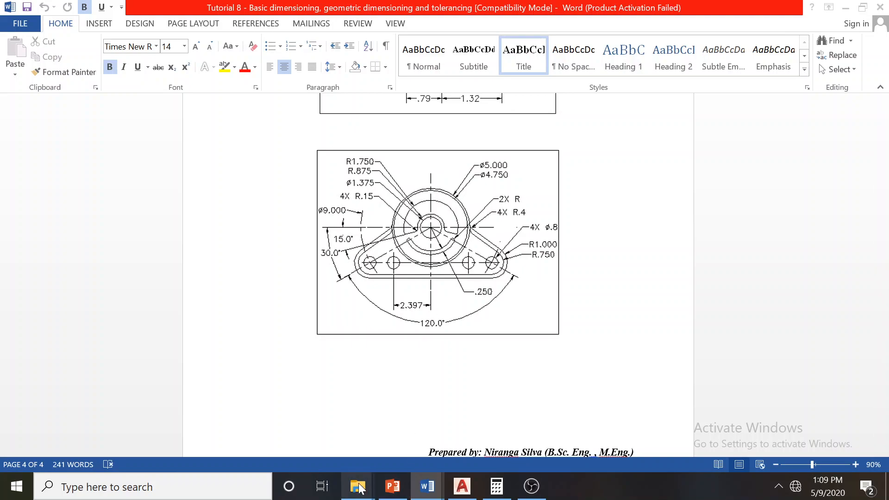
{"action": "left_click", "coordinate": [303, 414]}
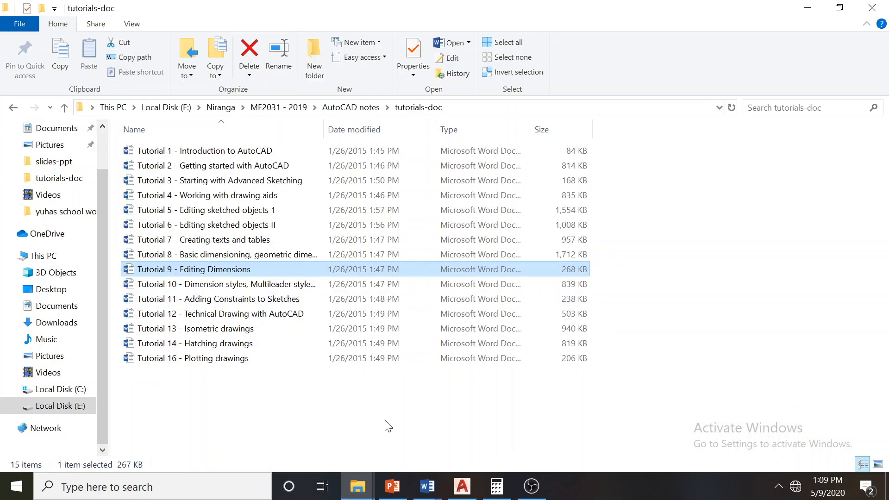
{"action": "mouse_move", "coordinate": [429, 489]}
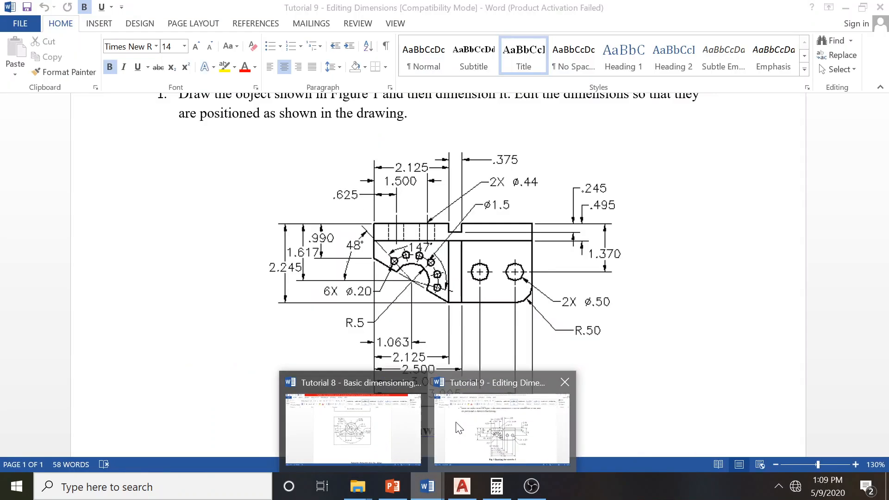
{"action": "left_click", "coordinate": [458, 426]}
{"action": "scroll", "coordinate": [505, 311], "scroll_direction": "up", "scroll_amount": 3, "text": "ctrl"}
{"action": "scroll", "coordinate": [510, 309], "scroll_direction": "down", "scroll_amount": 1}
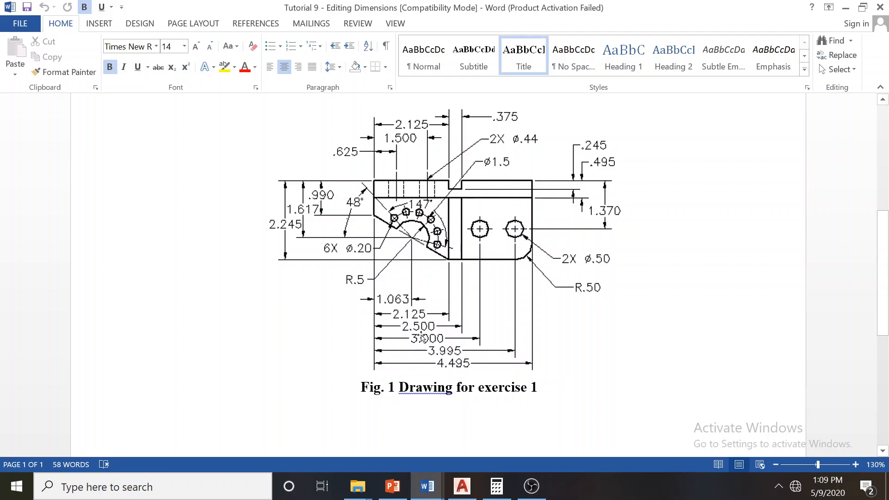
{"action": "scroll", "coordinate": [504, 296], "scroll_direction": "up", "scroll_amount": 1}
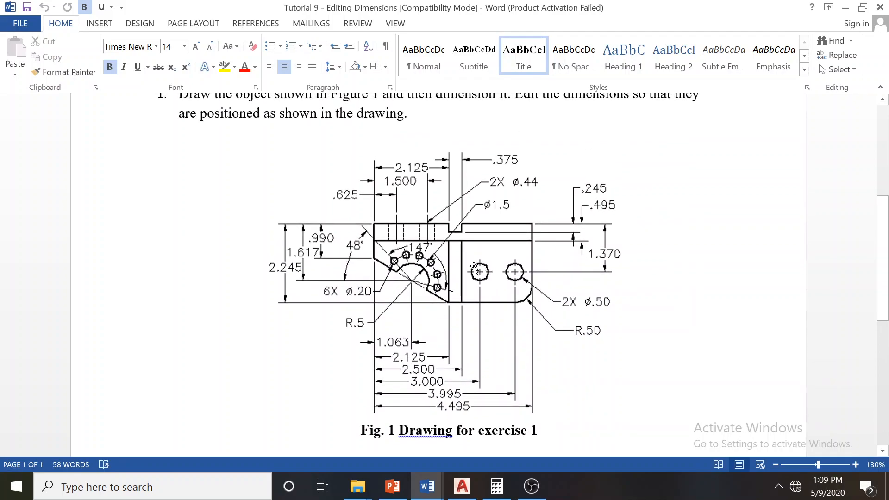
Switch to AutoCAD and delete the horizontal, vertical and aligned dimensions of the slanted line
{"action": "left_click", "coordinate": [462, 485]}
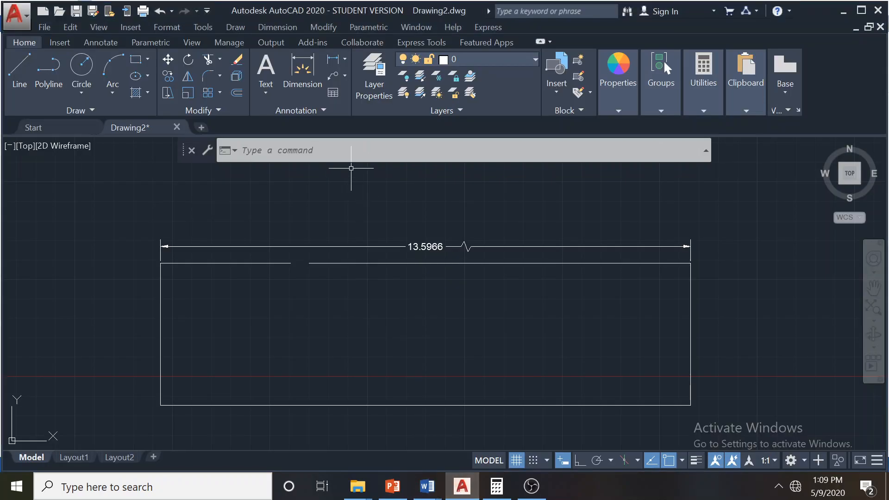
{"action": "left_click", "coordinate": [299, 110]}
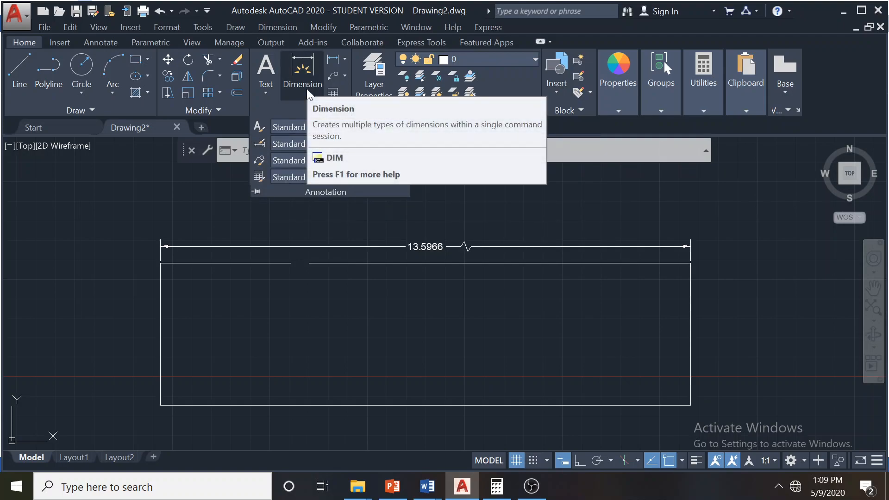
{"action": "key", "text": "Escape"}
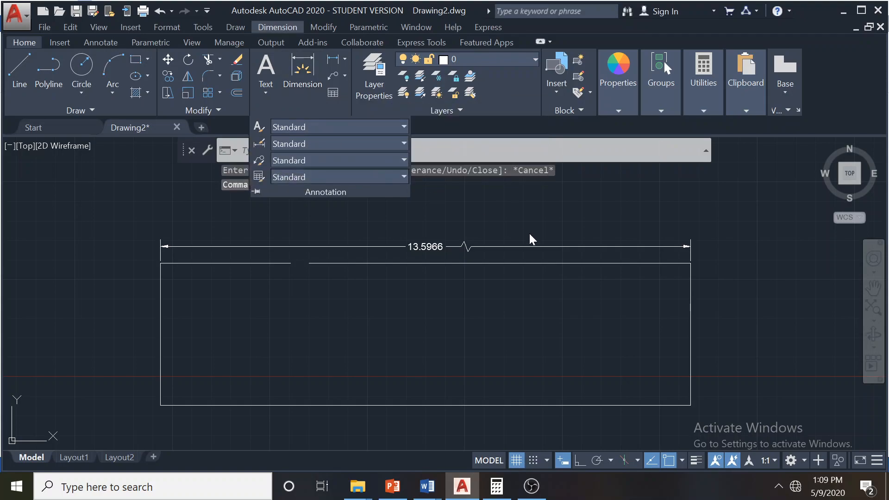
{"action": "scroll", "coordinate": [539, 241], "scroll_direction": "down", "scroll_amount": 4}
{"action": "mouse_move", "coordinate": [437, 265]}
{"action": "middle_mouse_down"}
{"action": "mouse_move", "coordinate": [358, 265]}
{"action": "mouse_move", "coordinate": [404, 325]}
{"action": "mouse_move", "coordinate": [596, 408]}
{"action": "mouse_move", "coordinate": [234, 258]}
{"action": "mouse_move", "coordinate": [647, 351]}
{"action": "mouse_move", "coordinate": [600, 312]}
{"action": "middle_mouse_up"}
{"action": "mouse_move", "coordinate": [197, 204]}
{"action": "middle_mouse_down"}
{"action": "mouse_move", "coordinate": [294, 323]}
{"action": "mouse_move", "coordinate": [337, 321]}
{"action": "middle_mouse_up"}
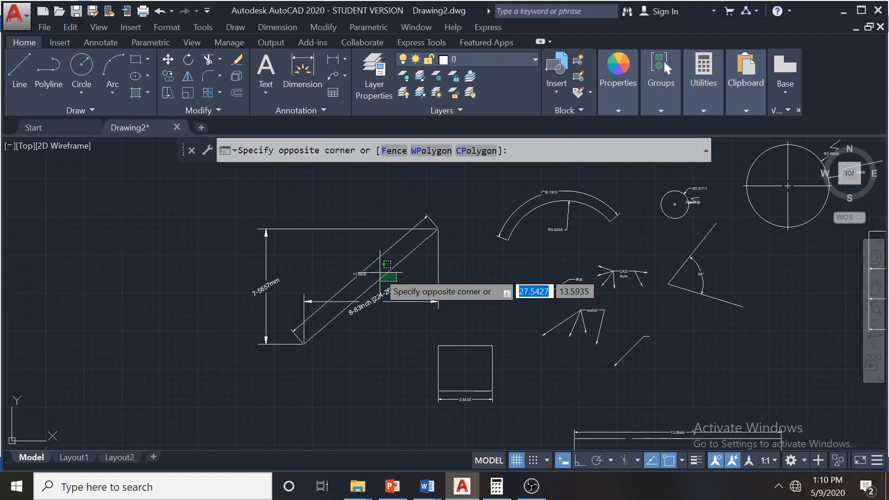
{"action": "left_click", "coordinate": [404, 313]}
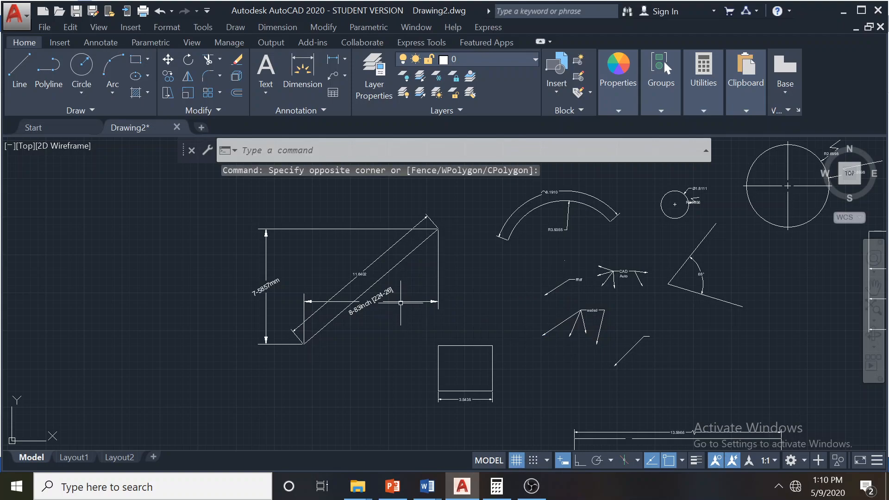
{"action": "left_click", "coordinate": [401, 303]}
{"action": "key", "text": "Delete"}
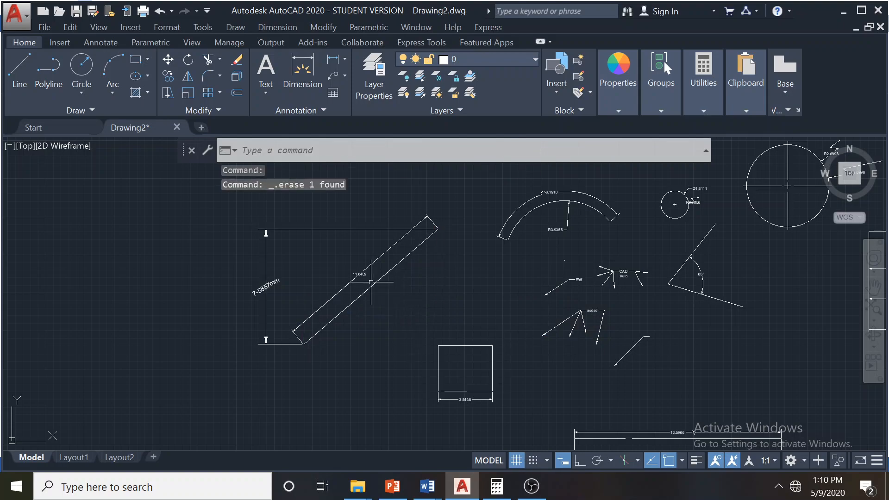
{"action": "left_click", "coordinate": [318, 229]}
{"action": "key", "text": "Delete"}
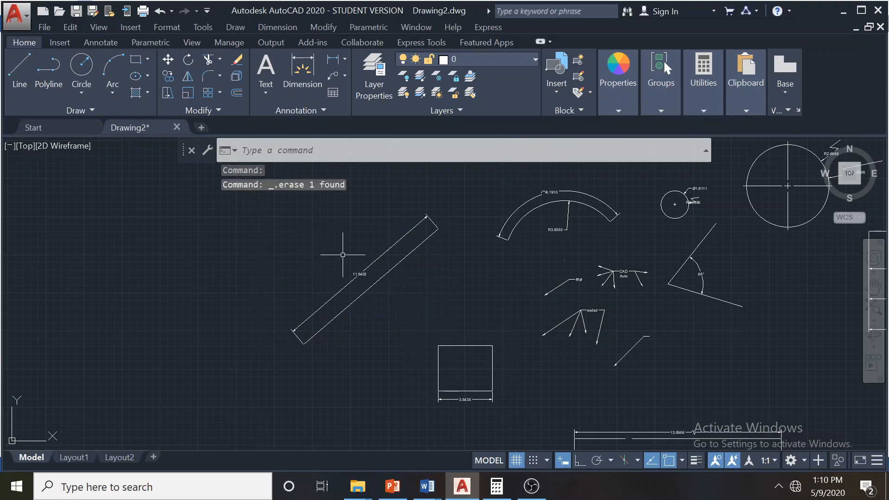
{"action": "left_click", "coordinate": [374, 264]}
{"action": "key", "text": "Delete"}
{"action": "middle_click_drag", "start_coordinate": [433, 304], "coordinate": [388, 299]}
{"action": "left_click", "coordinate": [281, 30]}
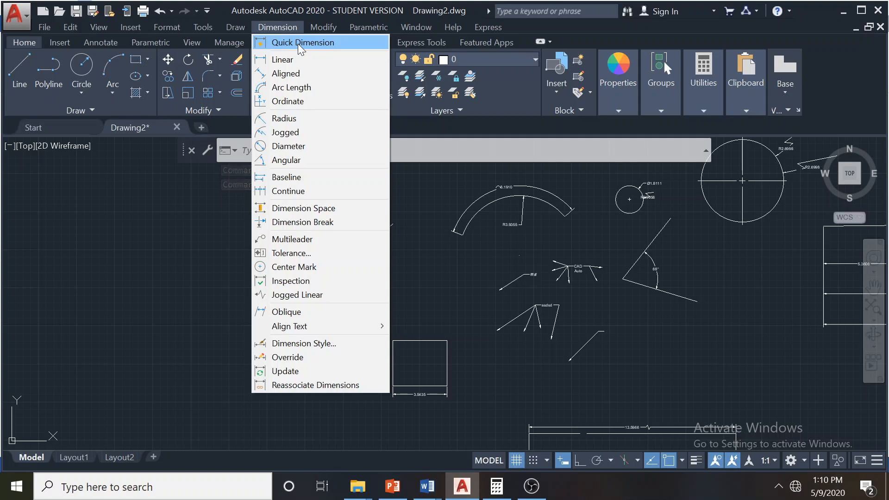
{"action": "left_click", "coordinate": [236, 128]}
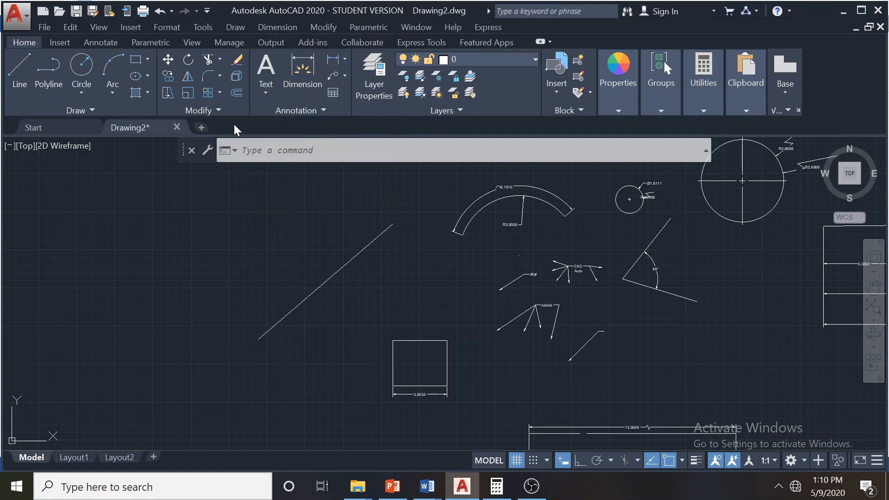
{"action": "left_click", "coordinate": [265, 95]}
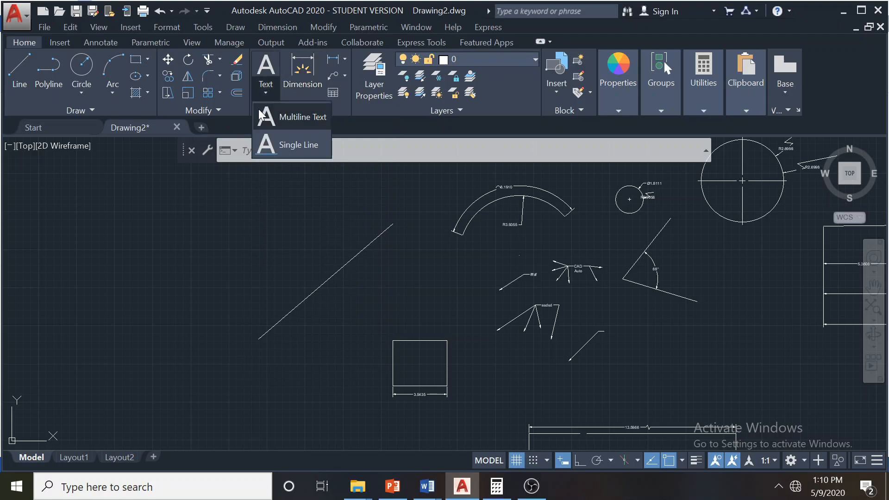
{"action": "left_click", "coordinate": [289, 111]}
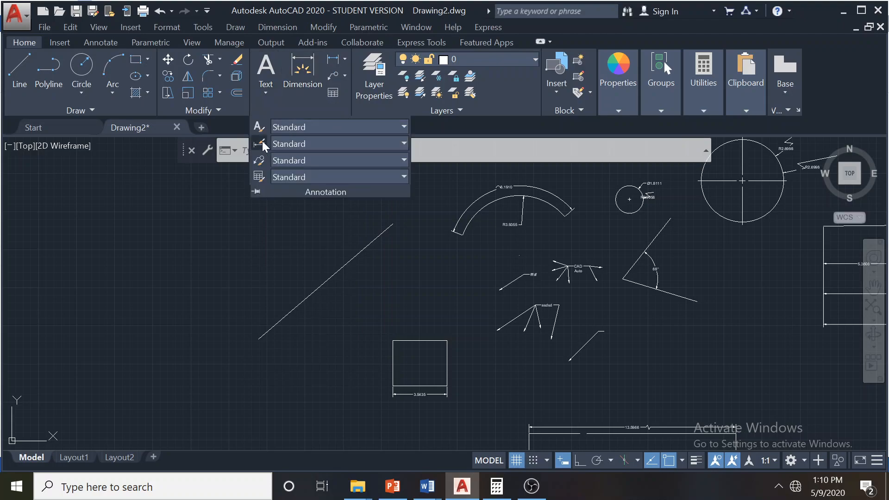
{"action": "left_click", "coordinate": [279, 250]}
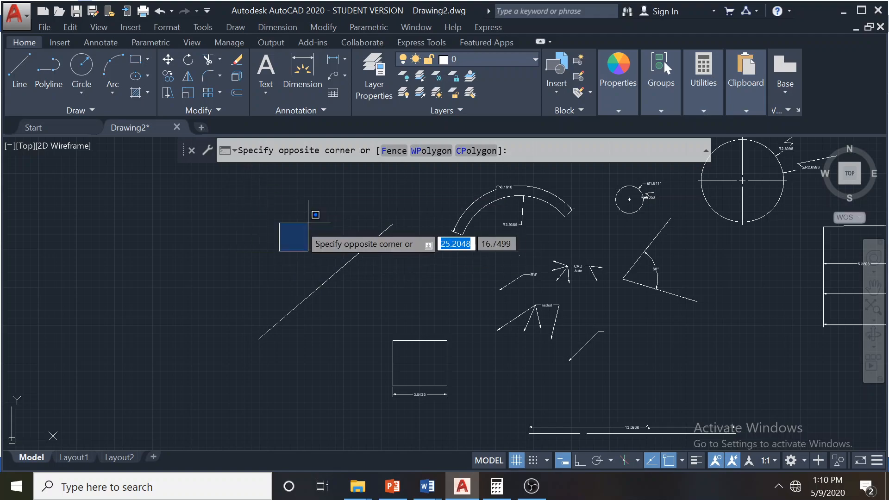
{"action": "key", "text": "Escape"}
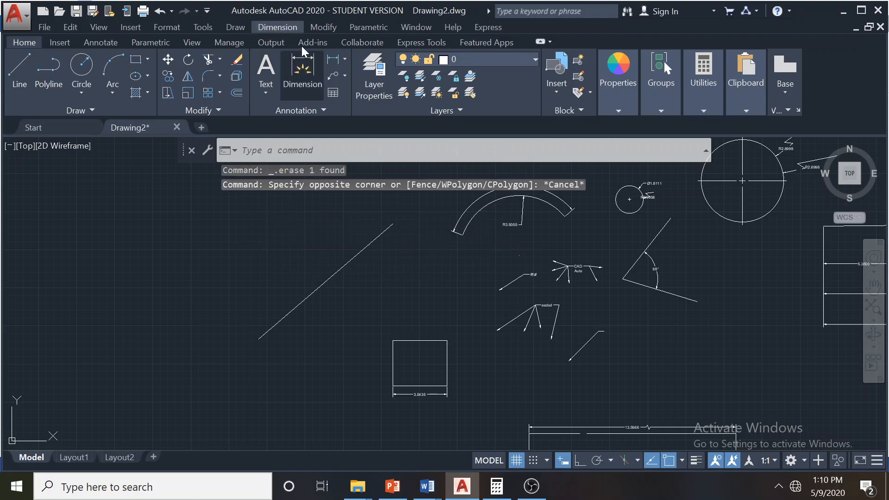
Add a vertical Quick Dimension to the slanted line, placing its dimension line just left of the line's lower end
{"action": "left_click", "coordinate": [280, 28]}
{"action": "left_click", "coordinate": [297, 42]}
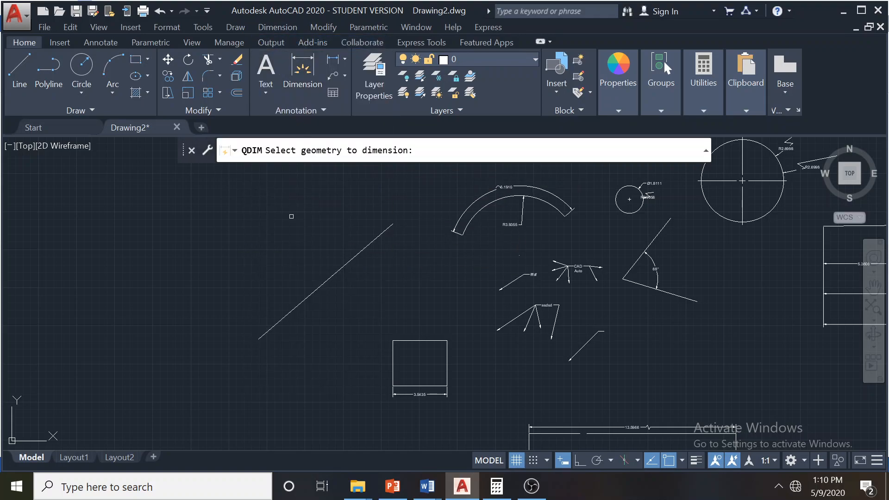
{"action": "left_click", "coordinate": [330, 281]}
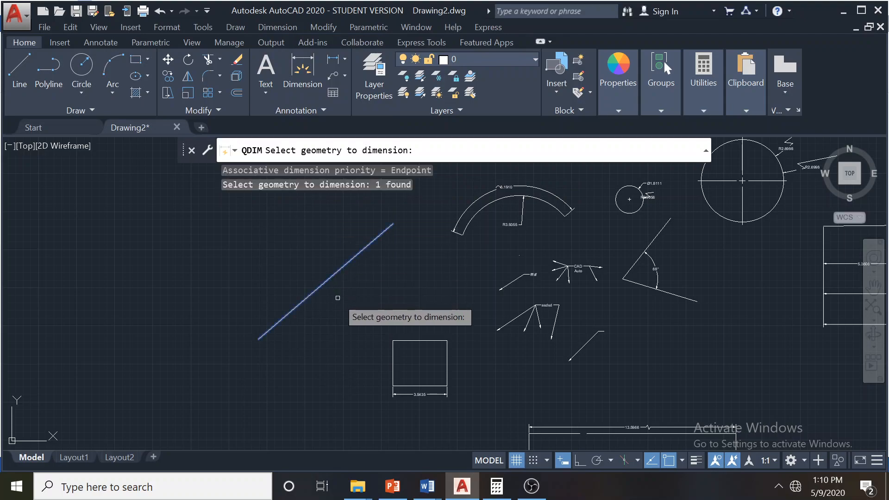
{"action": "key", "text": "Return"}
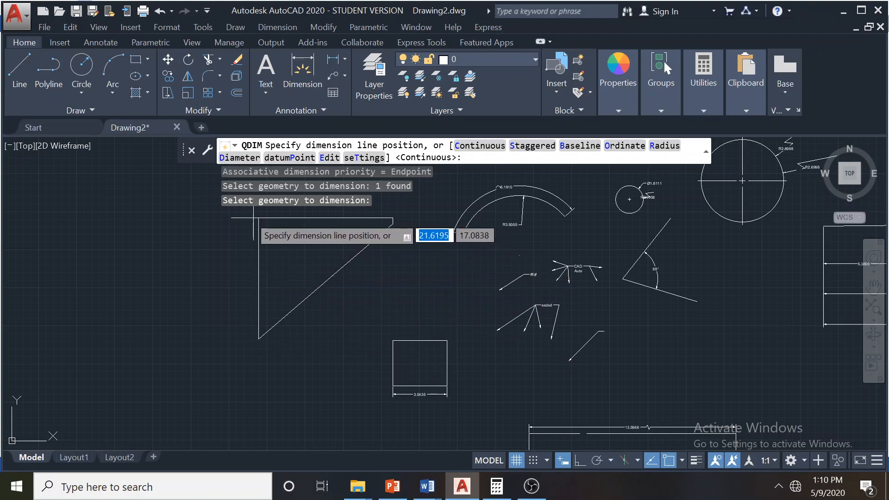
{"action": "left_click", "coordinate": [232, 280]}
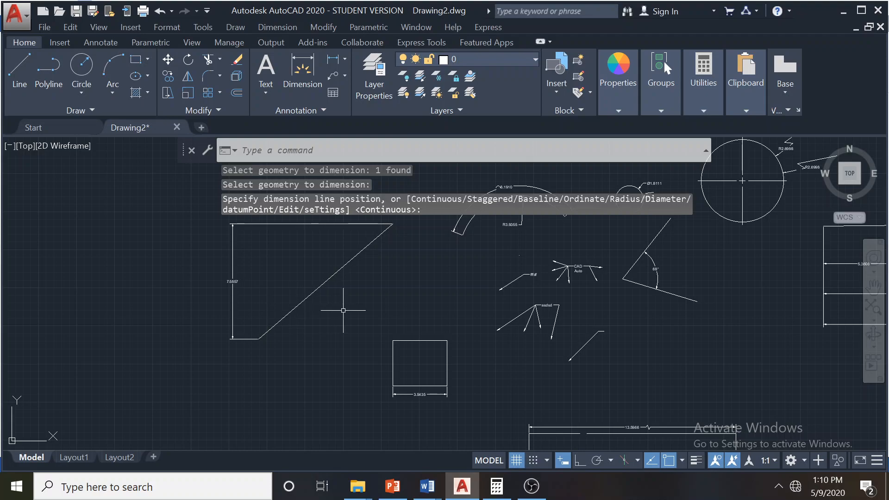
Try to apply Quick Dimension to the two lines that form the 68° angle
{"action": "scroll", "coordinate": [342, 306], "scroll_direction": "down", "scroll_amount": 2}
{"action": "mouse_move", "coordinate": [364, 298]}
{"action": "middle_mouse_down"}
{"action": "mouse_move", "coordinate": [214, 327]}
{"action": "mouse_move", "coordinate": [237, 277]}
{"action": "middle_mouse_up"}
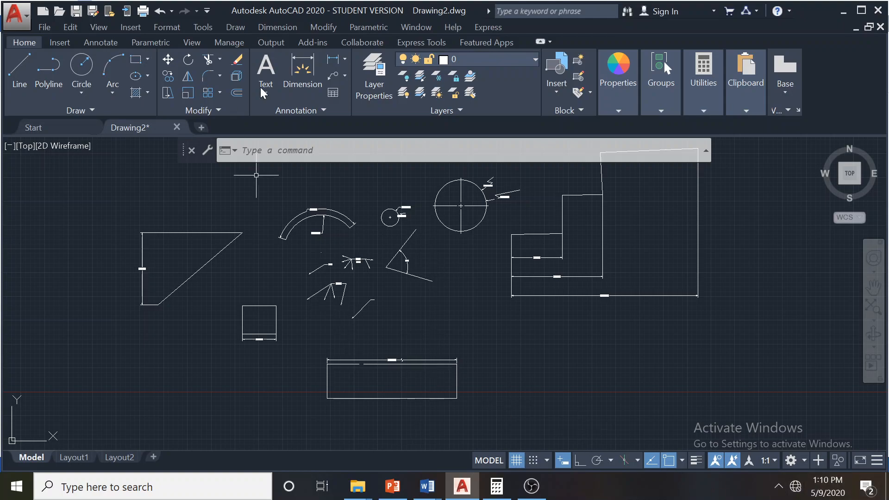
{"action": "left_click", "coordinate": [277, 27]}
{"action": "left_click", "coordinate": [298, 42]}
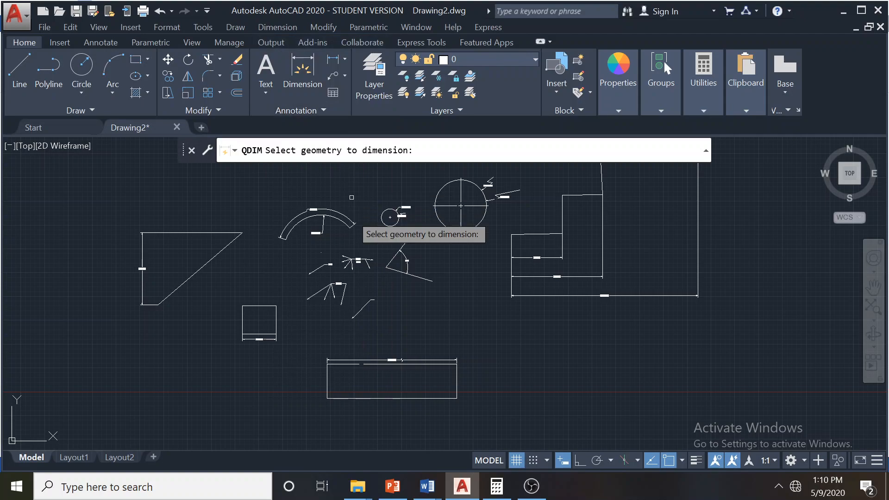
{"action": "scroll", "coordinate": [388, 241], "scroll_direction": "up", "scroll_amount": 4}
{"action": "left_click", "coordinate": [434, 254]}
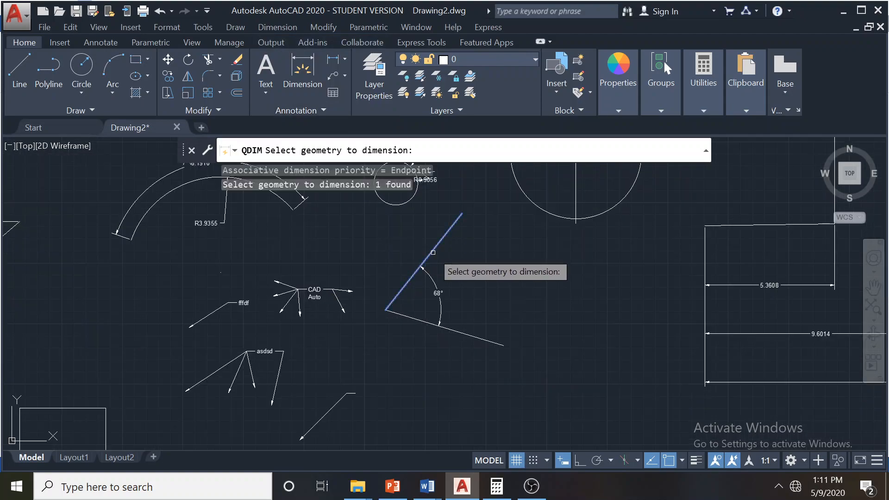
{"action": "left_click", "coordinate": [465, 335]}
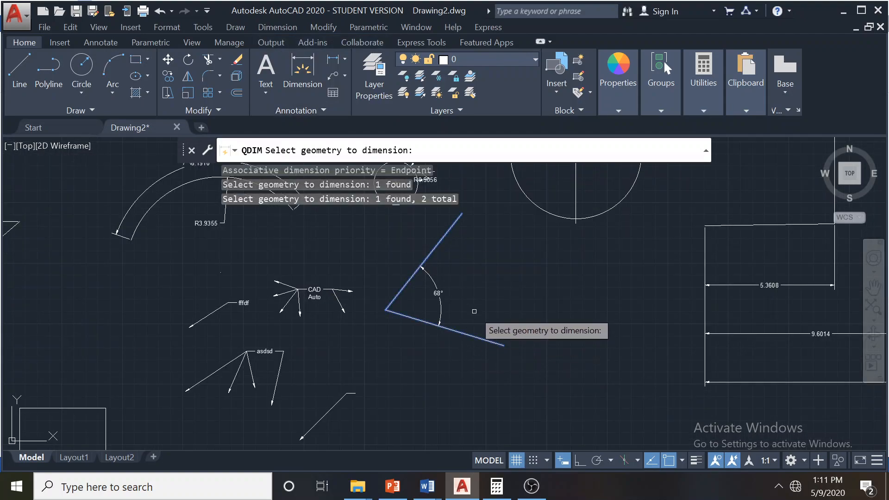
{"action": "key", "text": "Return"}
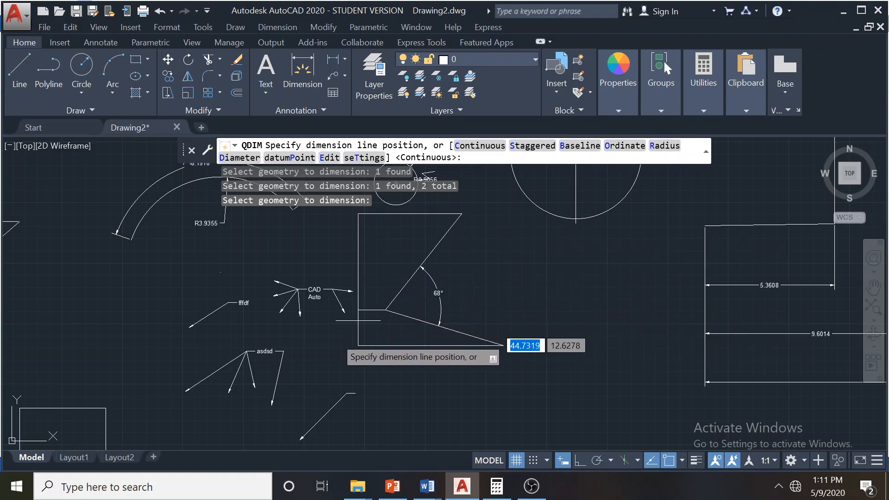
{"action": "key", "text": "Escape"}
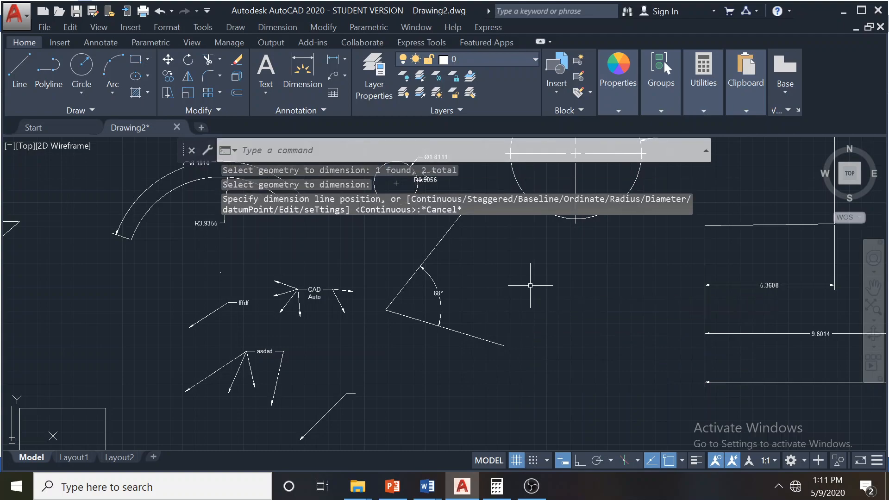
{"action": "left_click", "coordinate": [279, 28]}
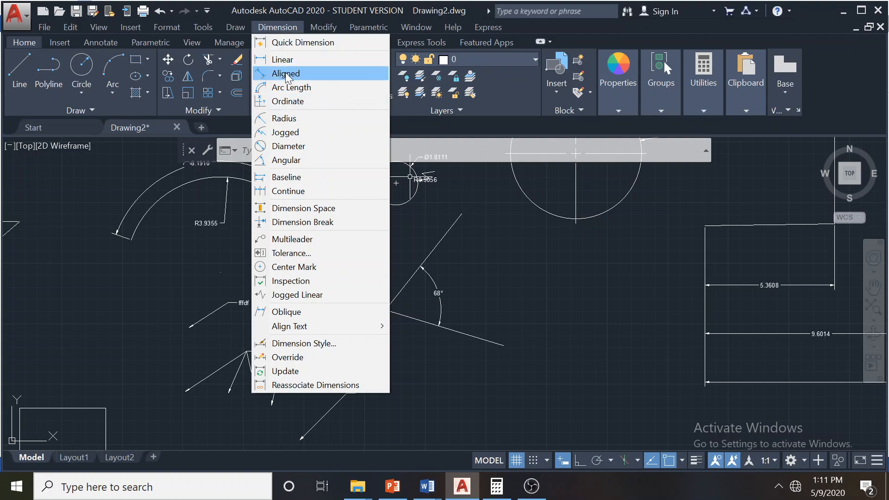
{"action": "key", "text": "Escape"}
{"action": "key", "text": "Escape"}
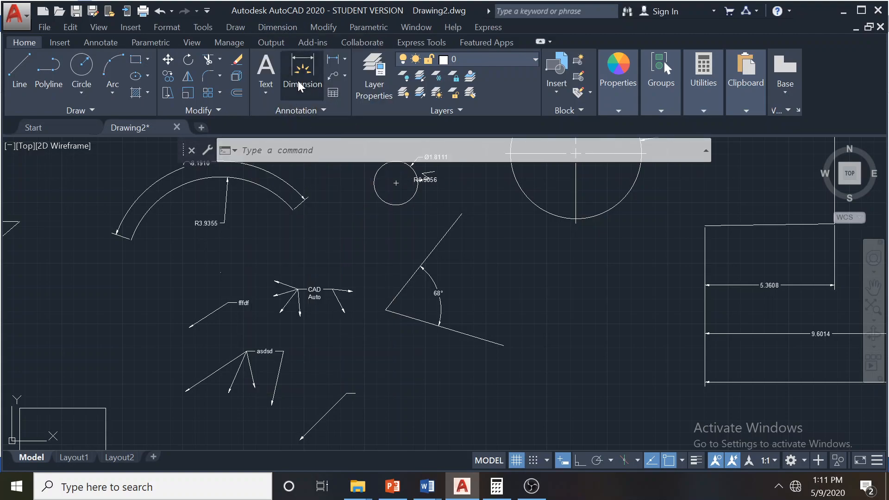
Use the multi-purpose Dimension command to add aligned dimensions to both lines of the 68° angle, placing them outside the angle
{"action": "left_click", "coordinate": [300, 85]}
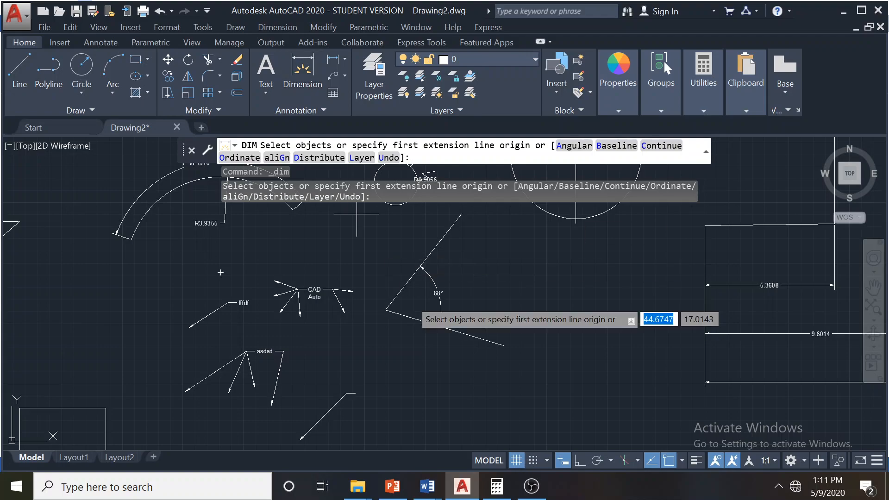
{"action": "left_click", "coordinate": [457, 333]}
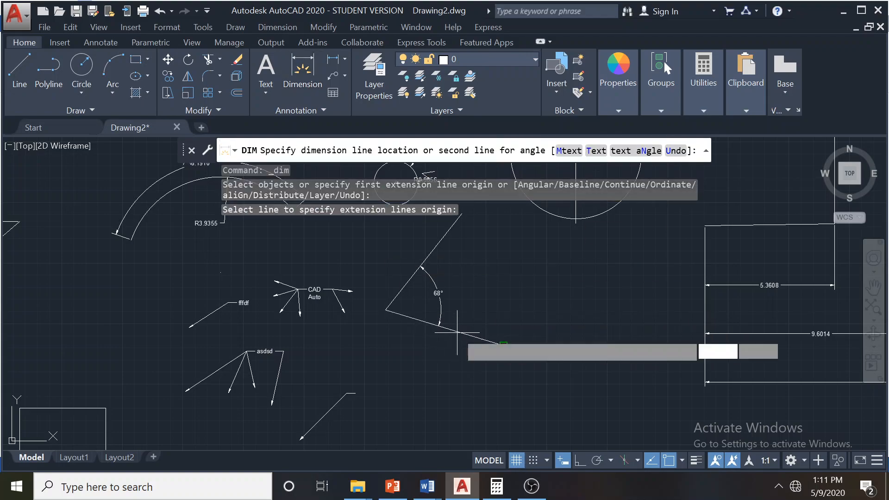
{"action": "left_click", "coordinate": [460, 346]}
{"action": "middle_click_drag", "start_coordinate": [465, 284], "coordinate": [540, 351]}
{"action": "left_click", "coordinate": [509, 314]}
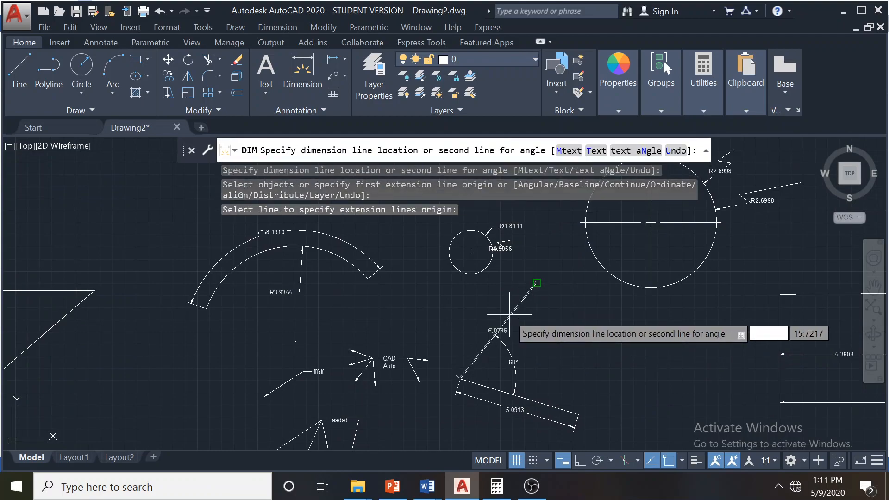
{"action": "left_click", "coordinate": [492, 302]}
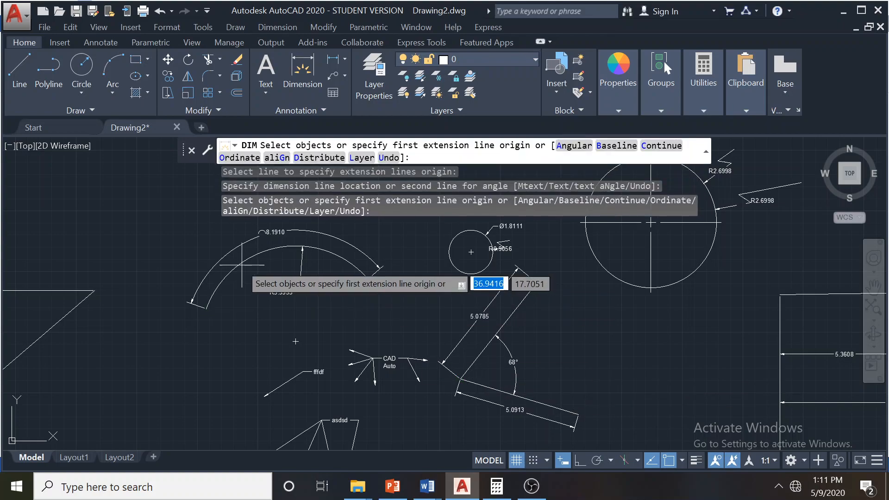
Add a radius dimension to the inner arc, placing its text below the arc near its left end
{"action": "left_click", "coordinate": [238, 275]}
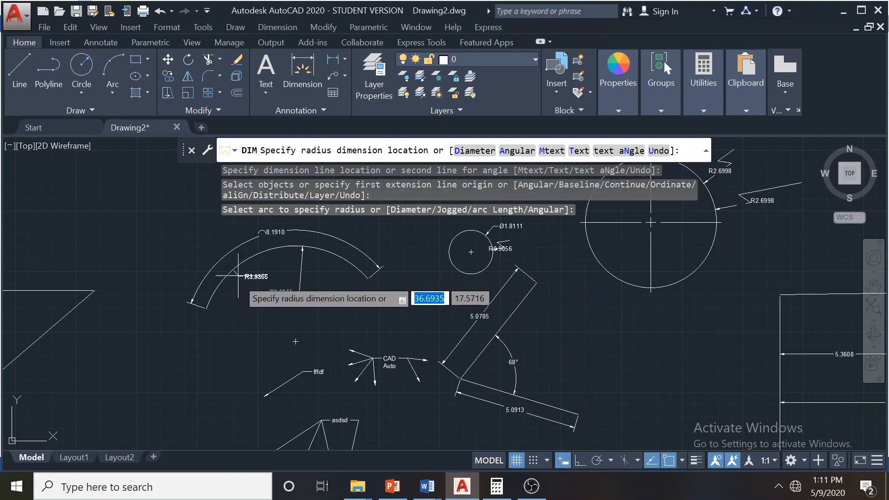
{"action": "left_click", "coordinate": [246, 291]}
{"action": "key", "text": "Return"}
{"action": "mouse_move", "coordinate": [266, 307]}
{"action": "middle_mouse_down"}
{"action": "mouse_move", "coordinate": [548, 248]}
{"action": "mouse_move", "coordinate": [577, 231]}
{"action": "middle_mouse_up"}
{"action": "scroll", "coordinate": [360, 315], "scroll_direction": "down", "scroll_amount": 1}
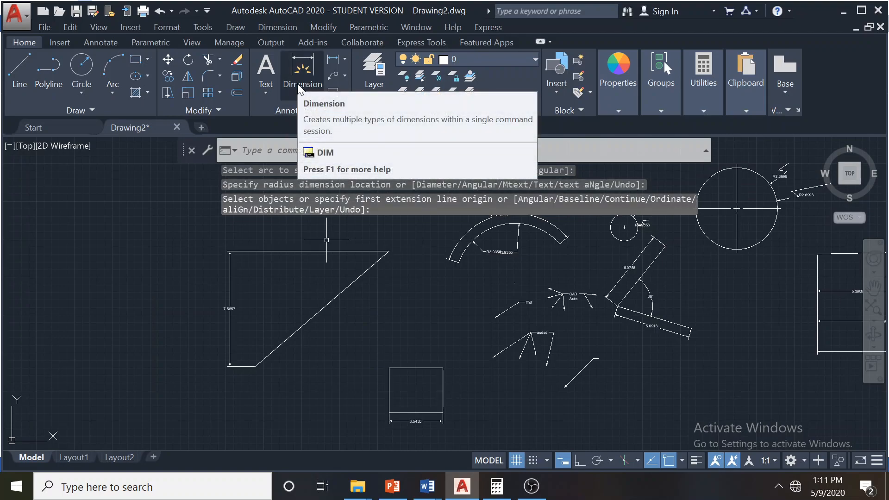
Review the available dimensioning tools, including the Linear to Ordinate types, Continue and Baseline, Quick Dimension and the dimension style choices
{"action": "left_click", "coordinate": [101, 42]}
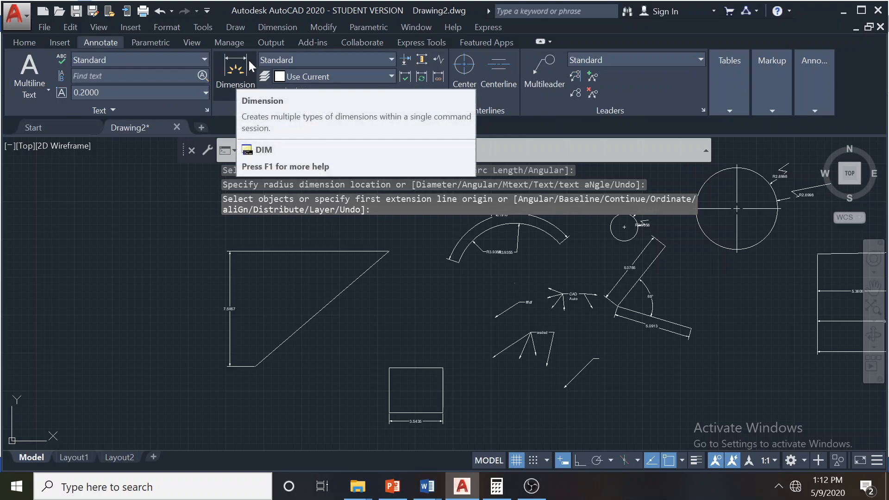
{"action": "left_click", "coordinate": [280, 28]}
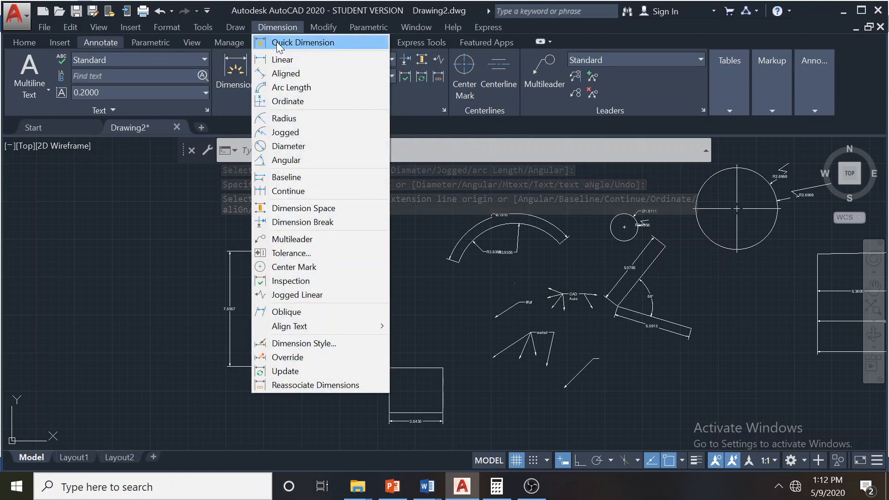
{"action": "left_click", "coordinate": [231, 104]}
{"action": "left_click", "coordinate": [232, 108]}
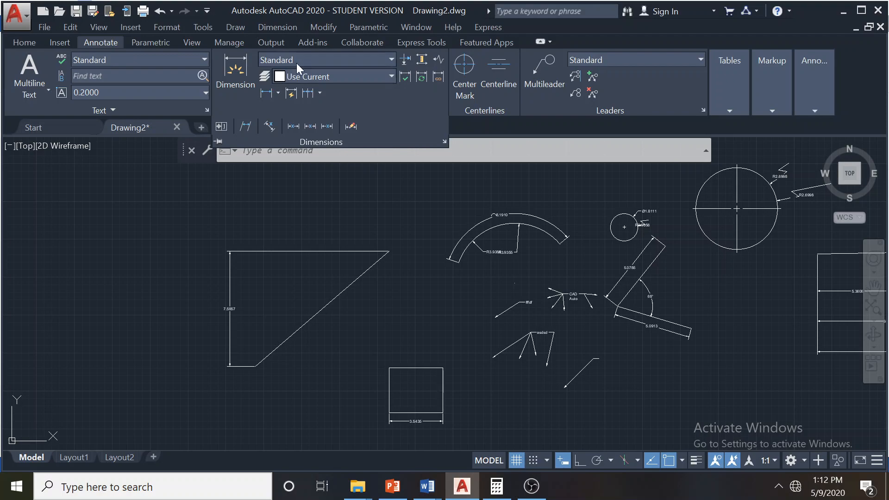
{"action": "left_click", "coordinate": [279, 92]}
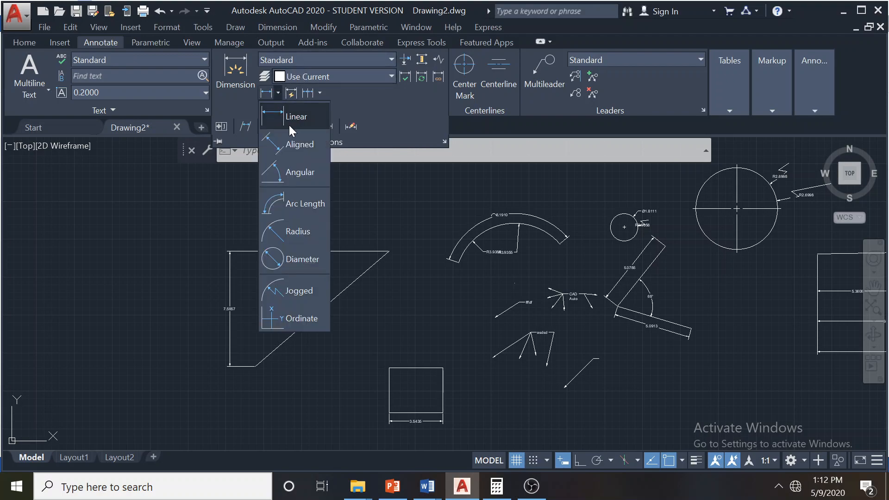
{"action": "left_click", "coordinate": [480, 128]}
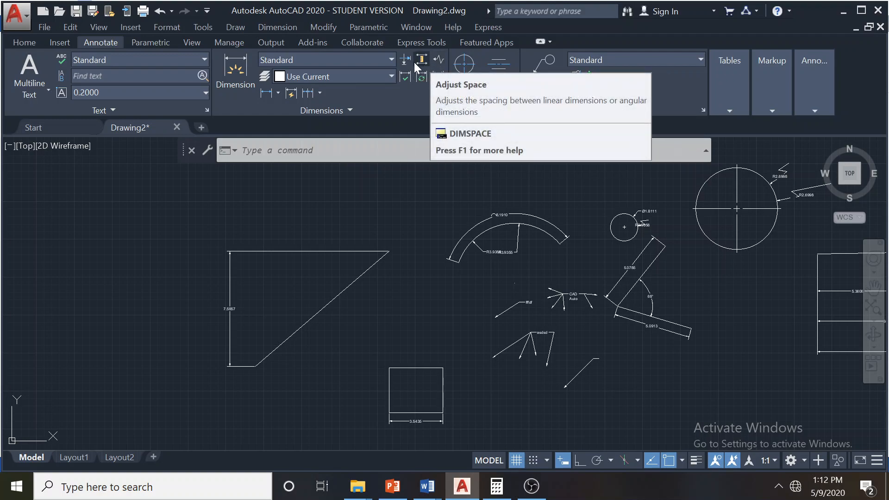
{"action": "left_click", "coordinate": [320, 94]}
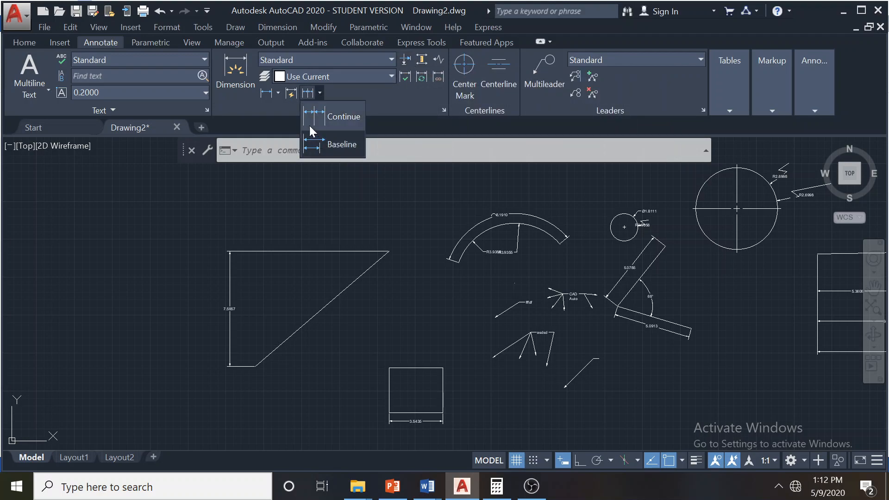
{"action": "left_click", "coordinate": [292, 98]}
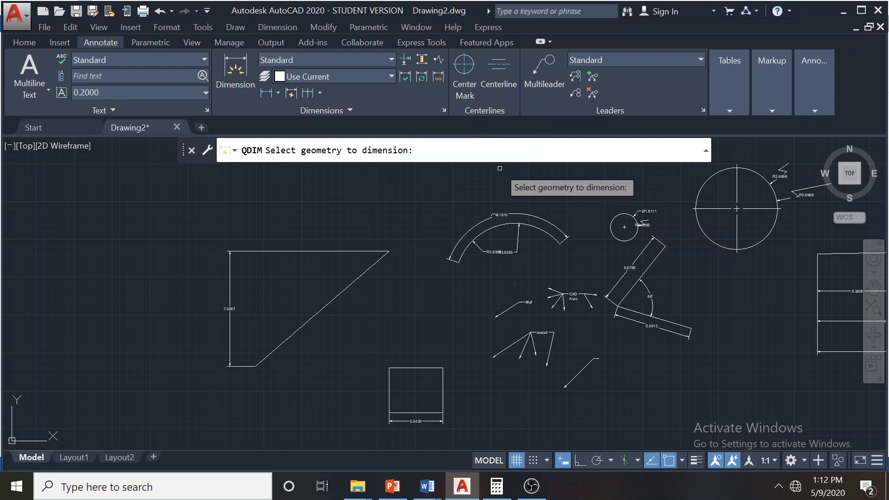
{"action": "key", "text": "Escape"}
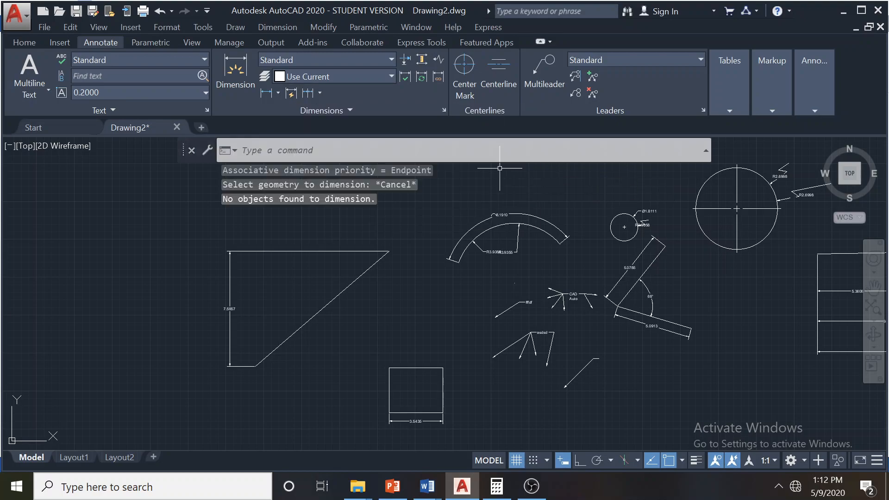
{"action": "left_click", "coordinate": [294, 65]}
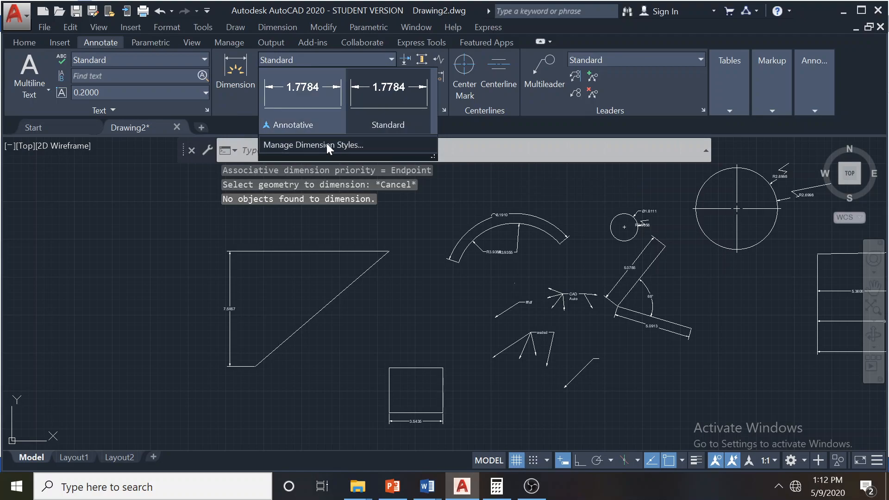
{"action": "key", "text": "Escape"}
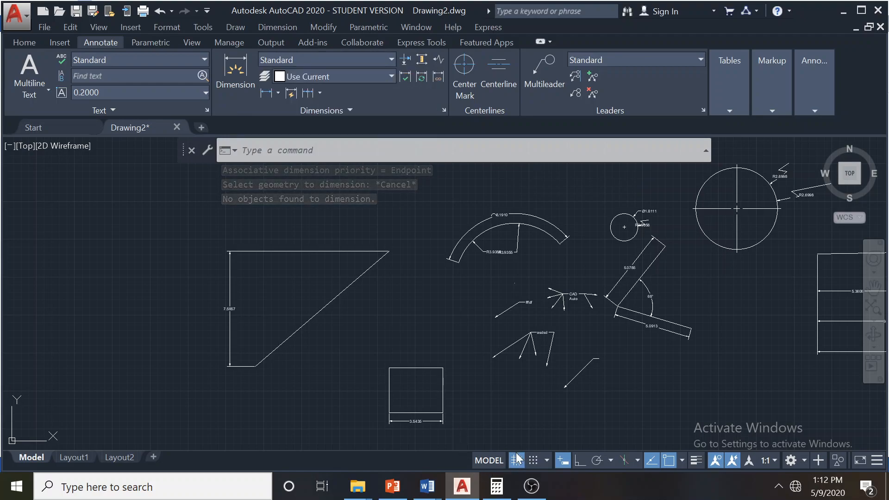
{"action": "left_click", "coordinate": [539, 493]}
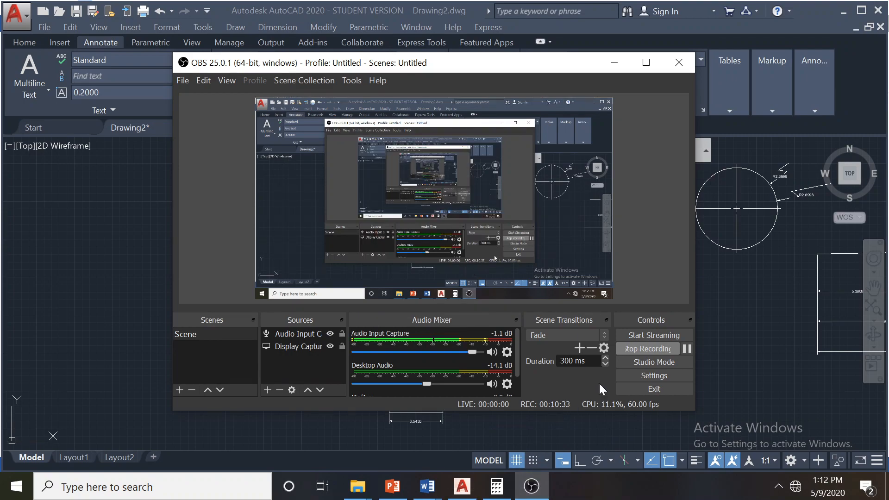